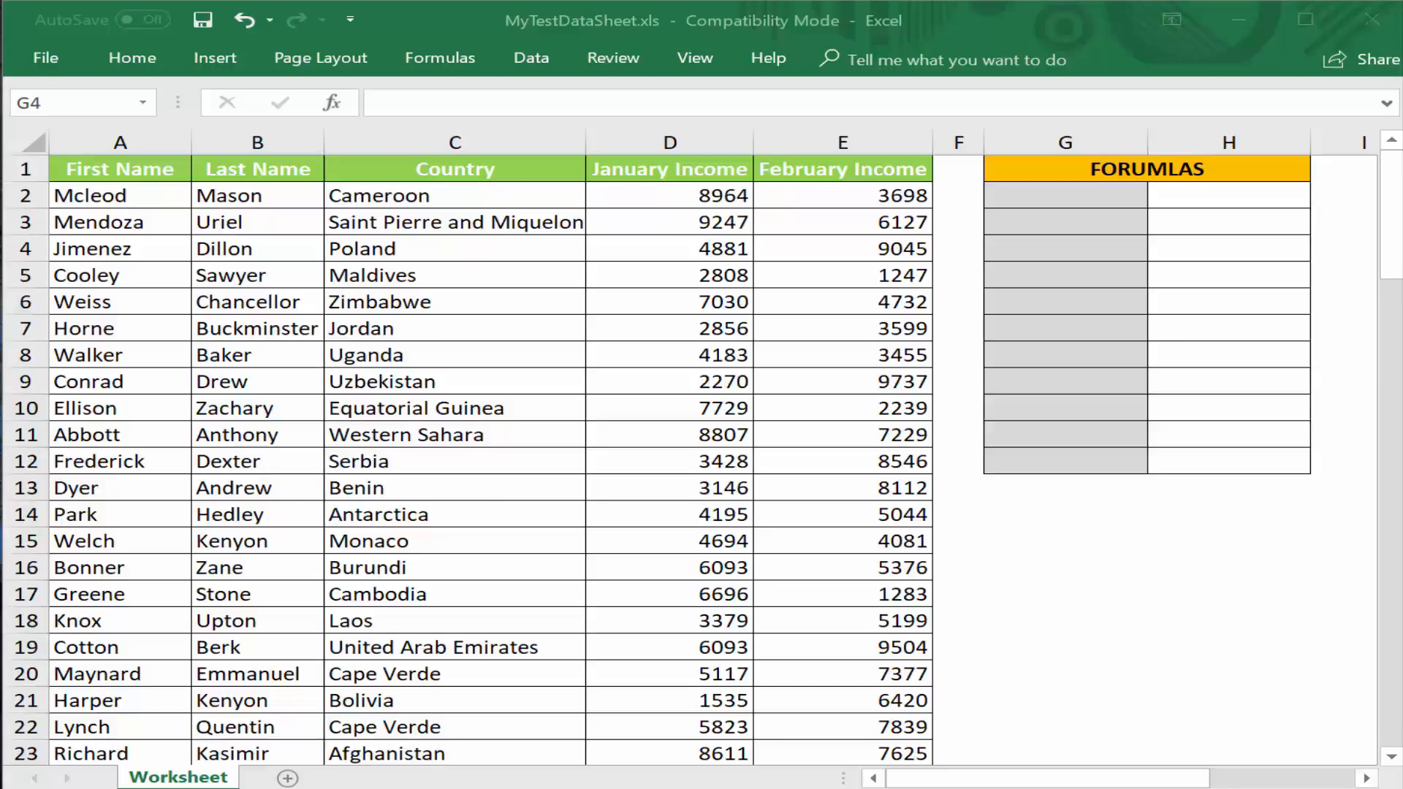
- Enter the label SUM in cell G2 of the formulas table
left_click(1066, 195)
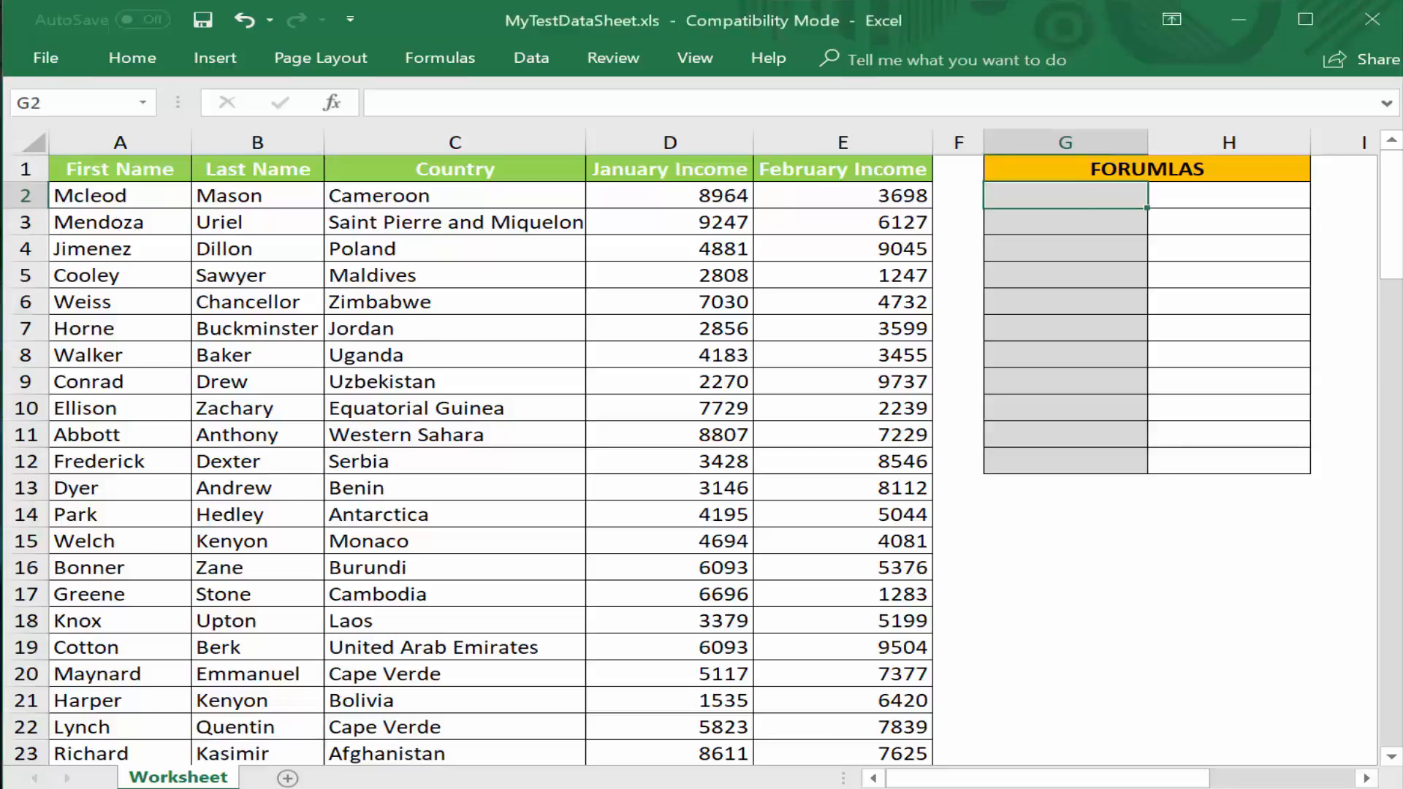
type("SUM")
key("Tab")
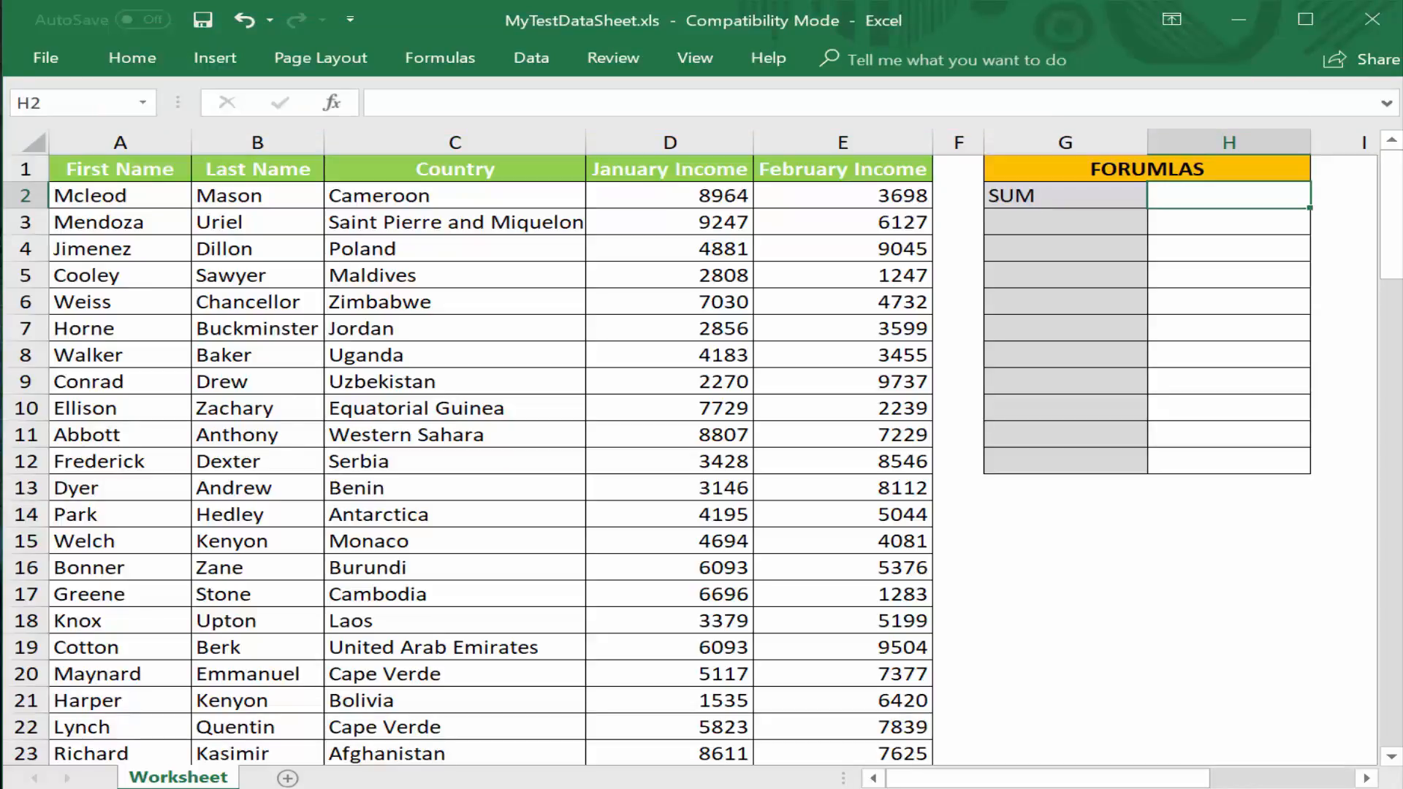
- Enter the formula =SUM(9,8,7) in cell H2, beside the SUM label
type("=SU")
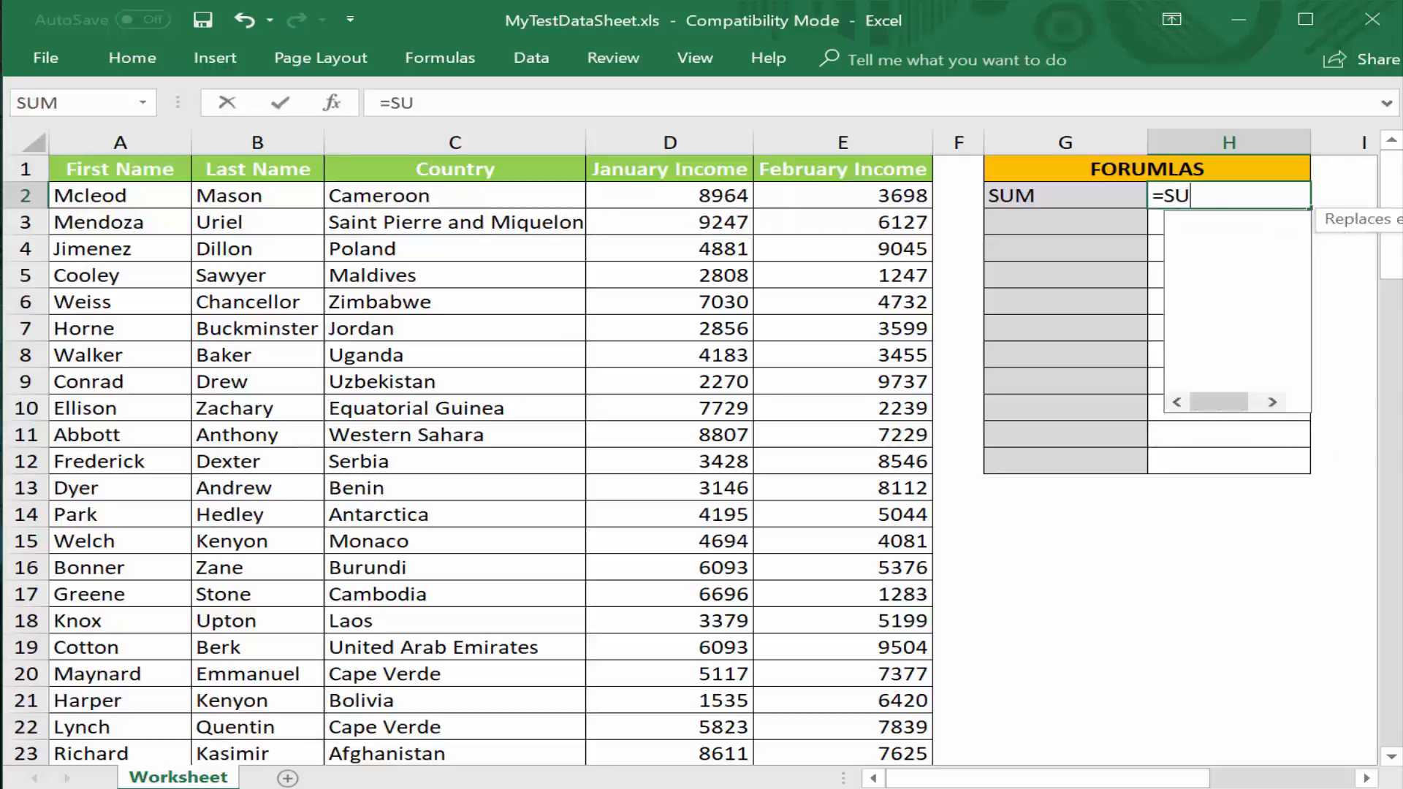
type("M(")
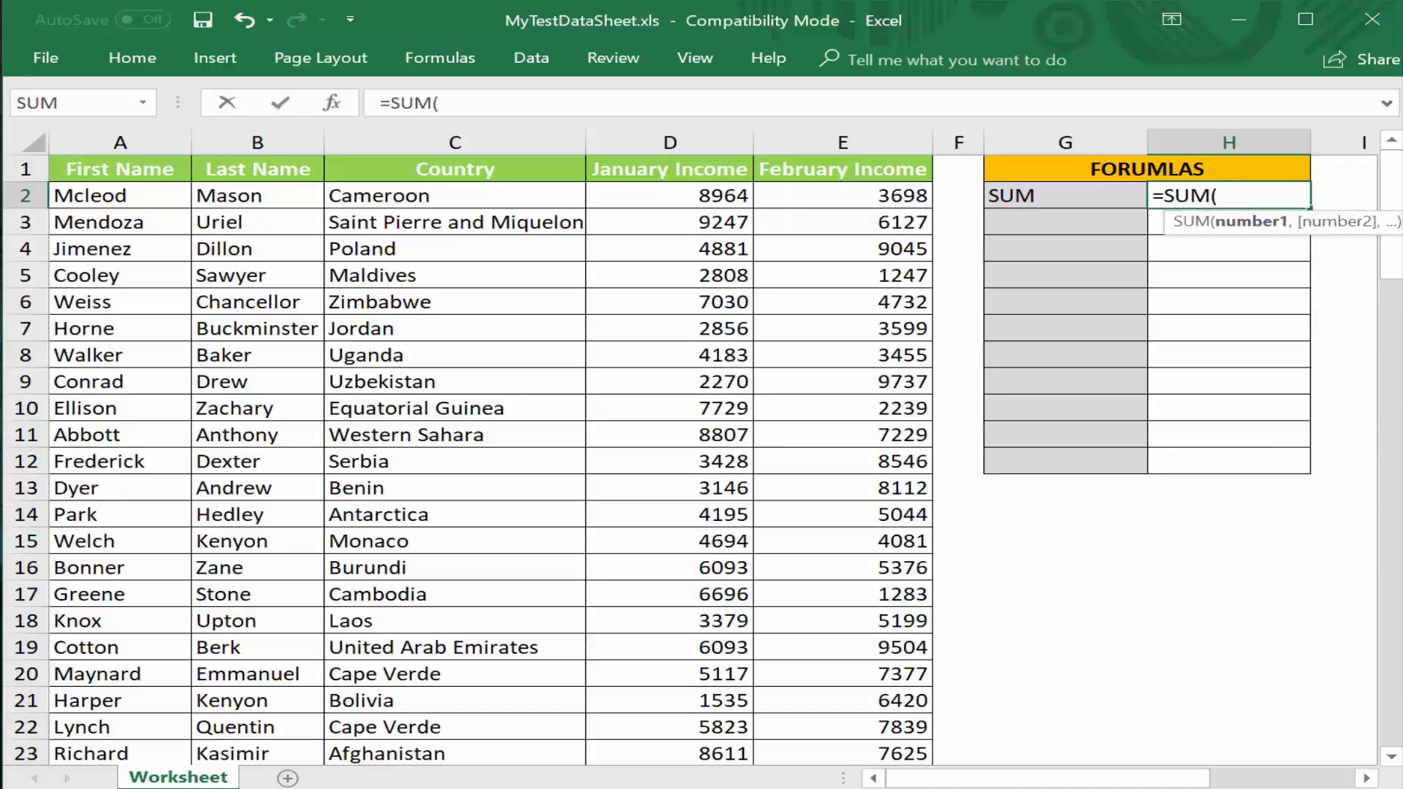
type("9,8,7")
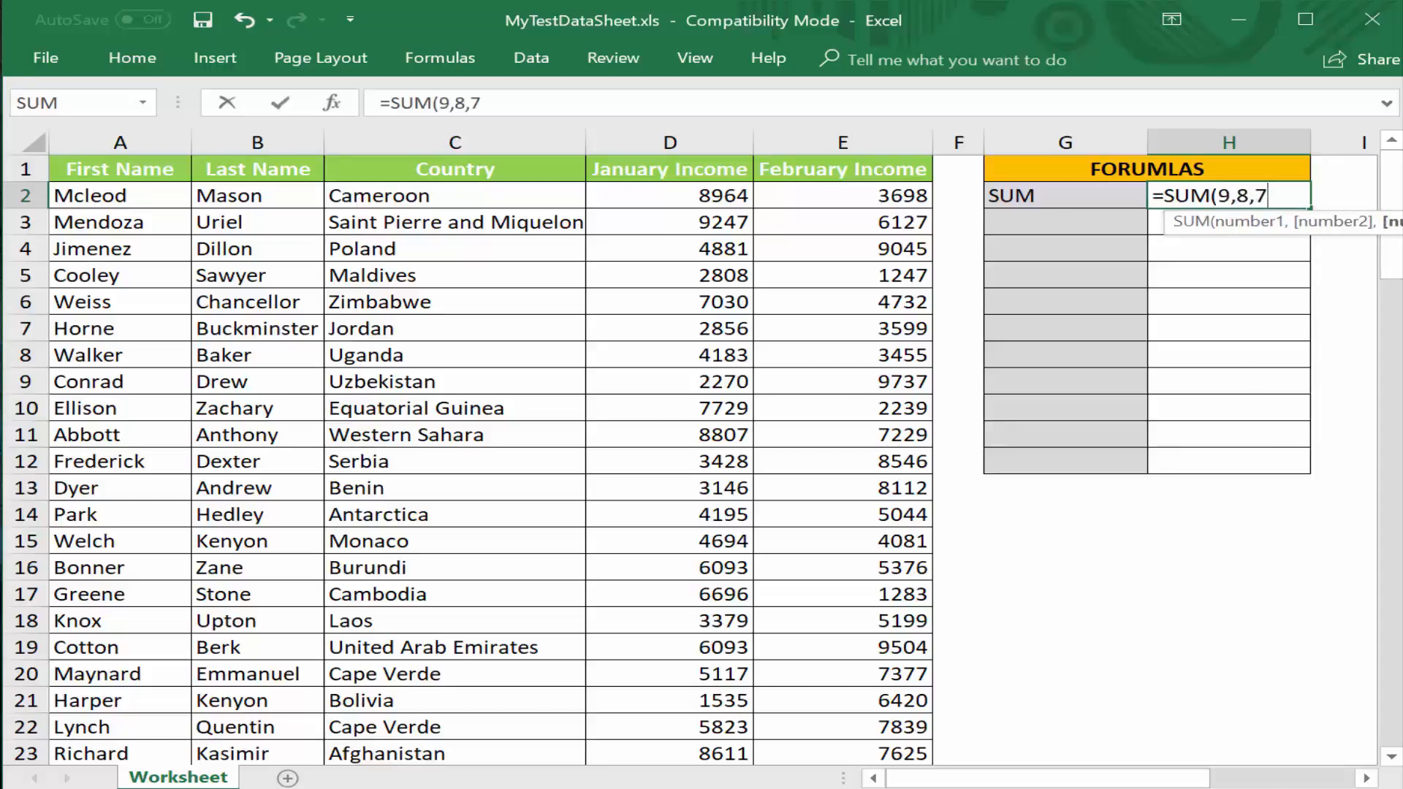
type(")")
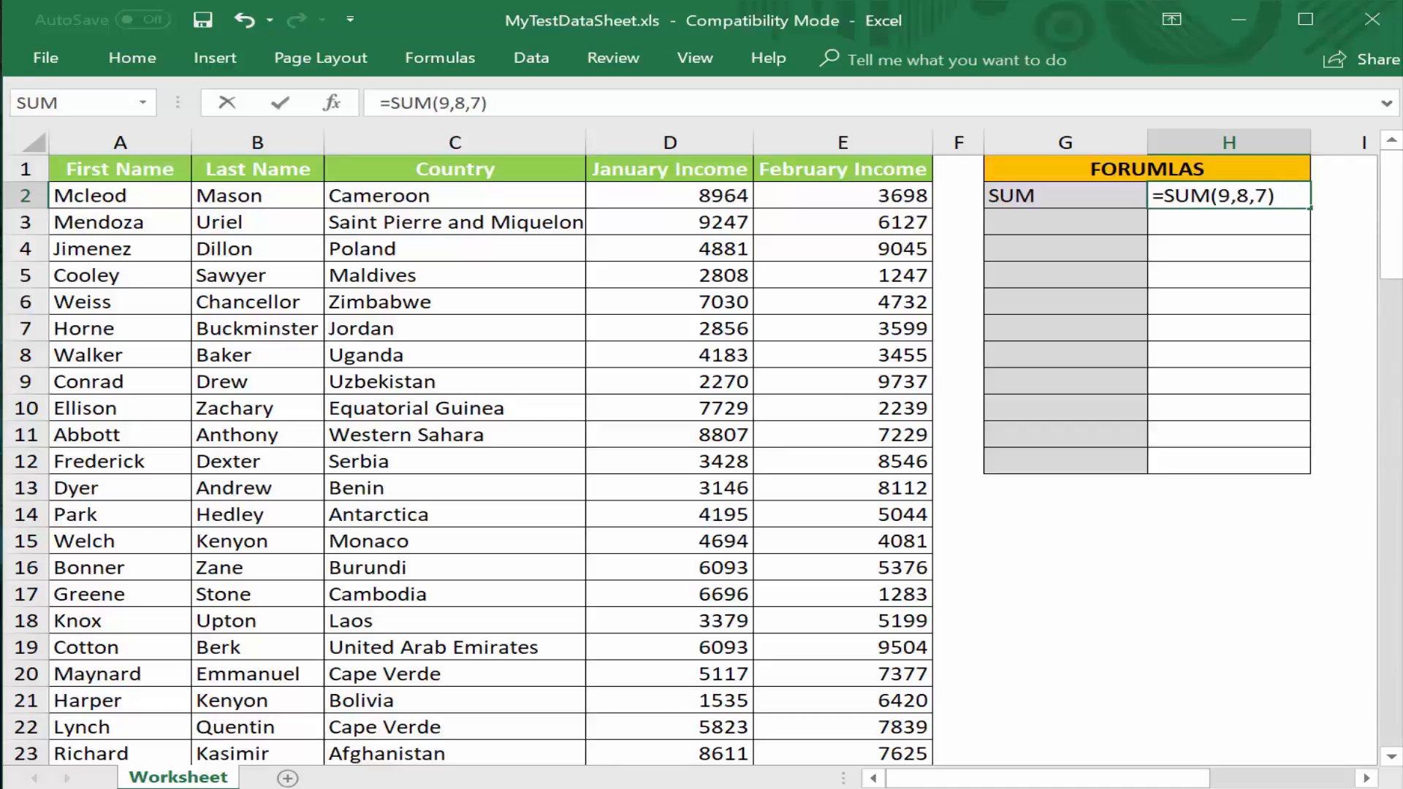
key("ctrl+Return")
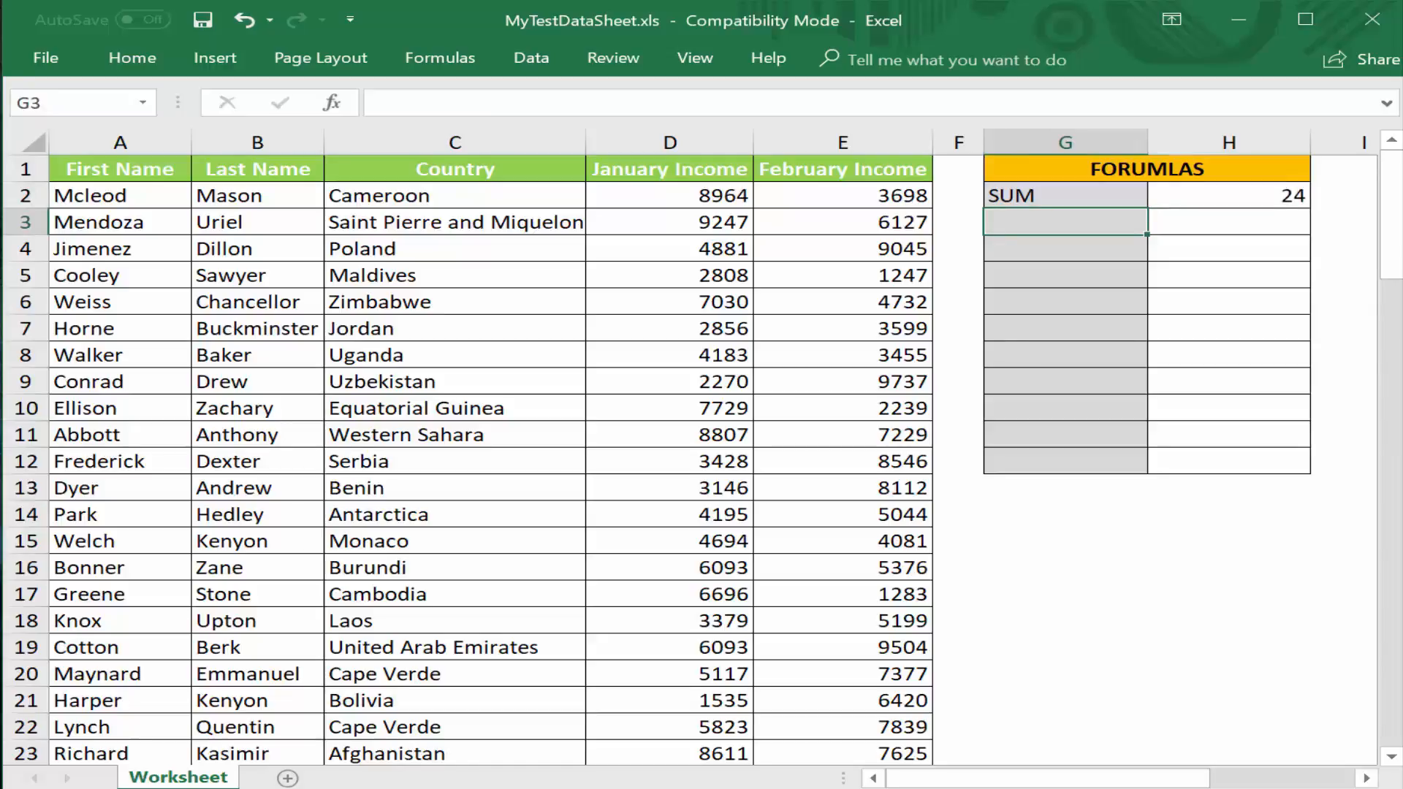
- Replace the formula in H2 with =SUM(D2:E2) to add the first row's January and February incomes
key("Up")
key("Right")
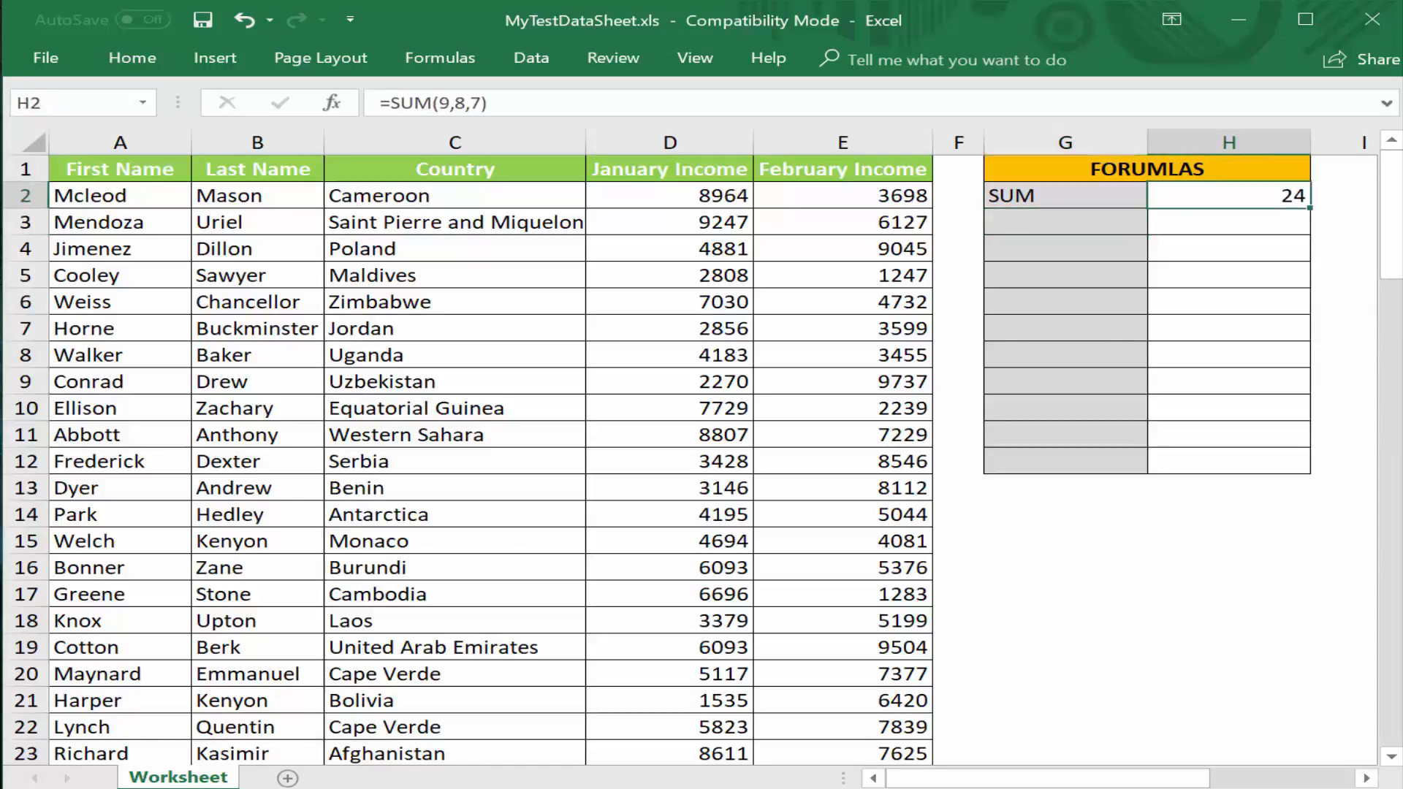
type("=SUM")
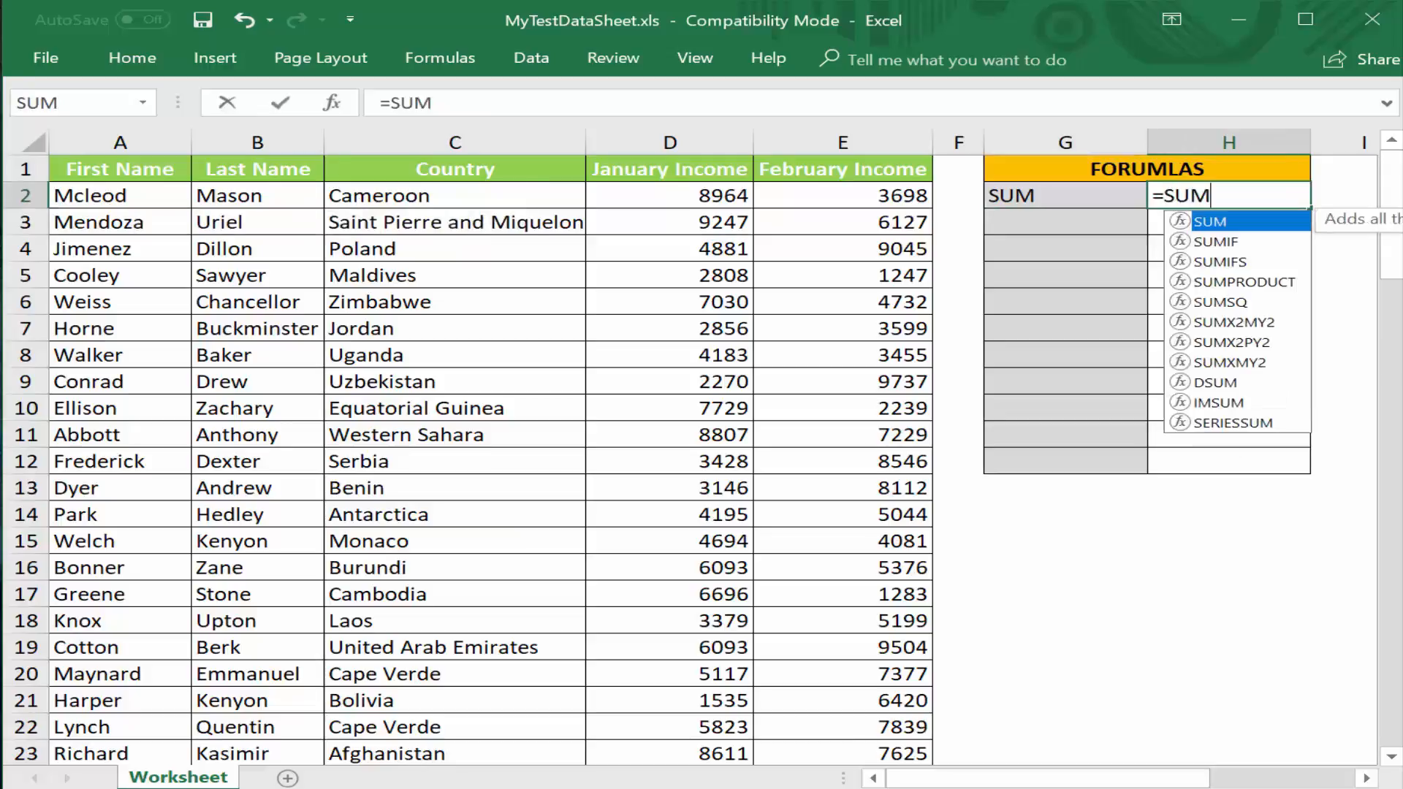
type("(")
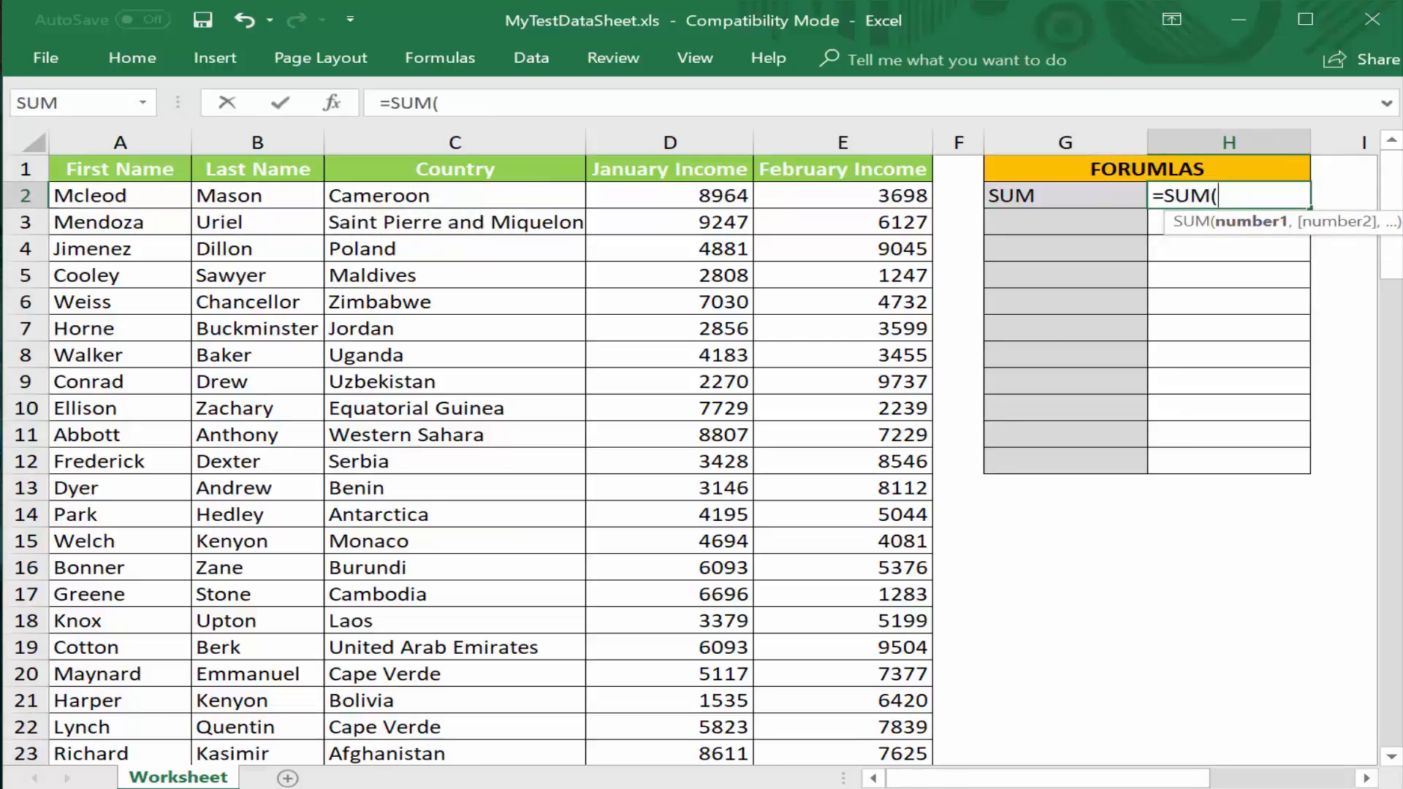
left_click(685, 188)
left_click_drag(685, 189, 809, 184)
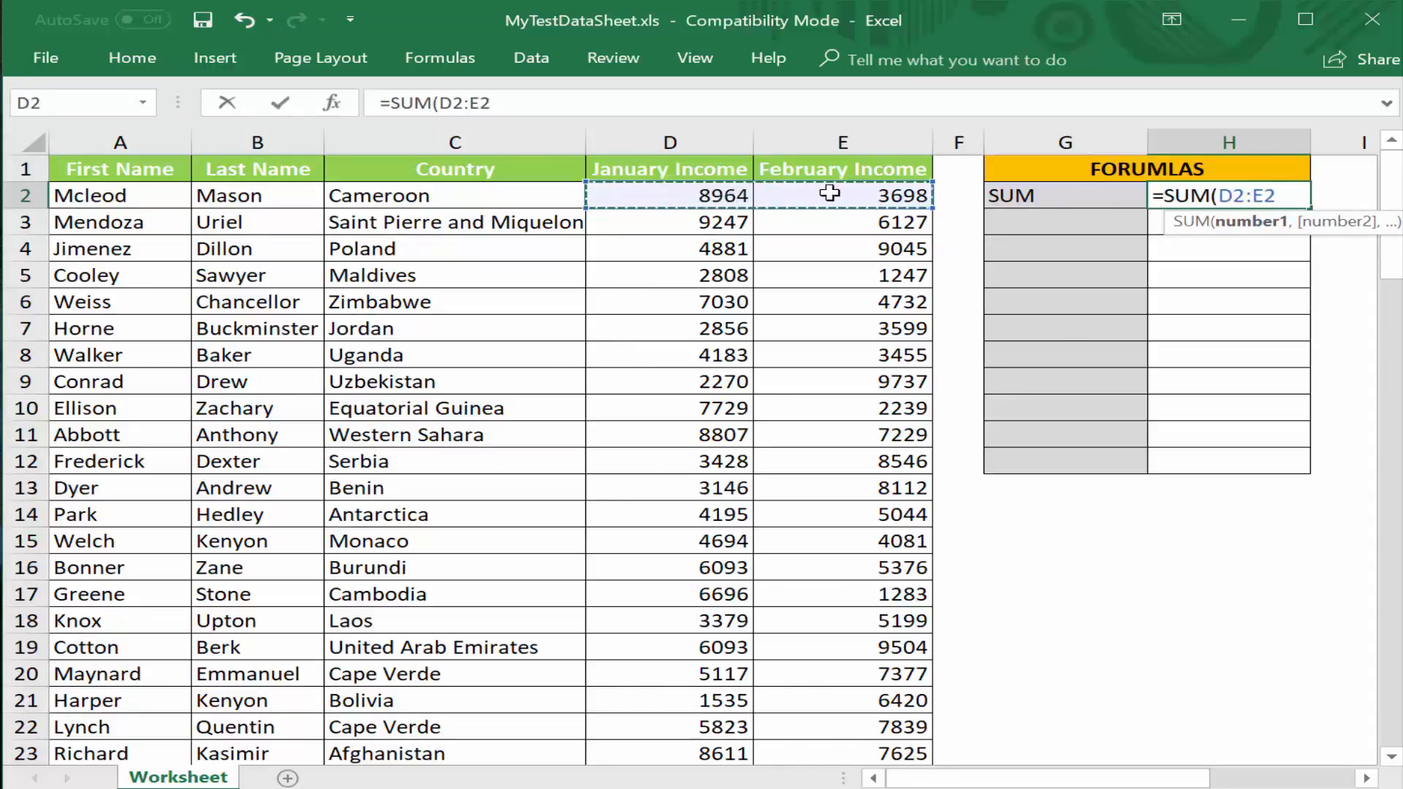
type(")")
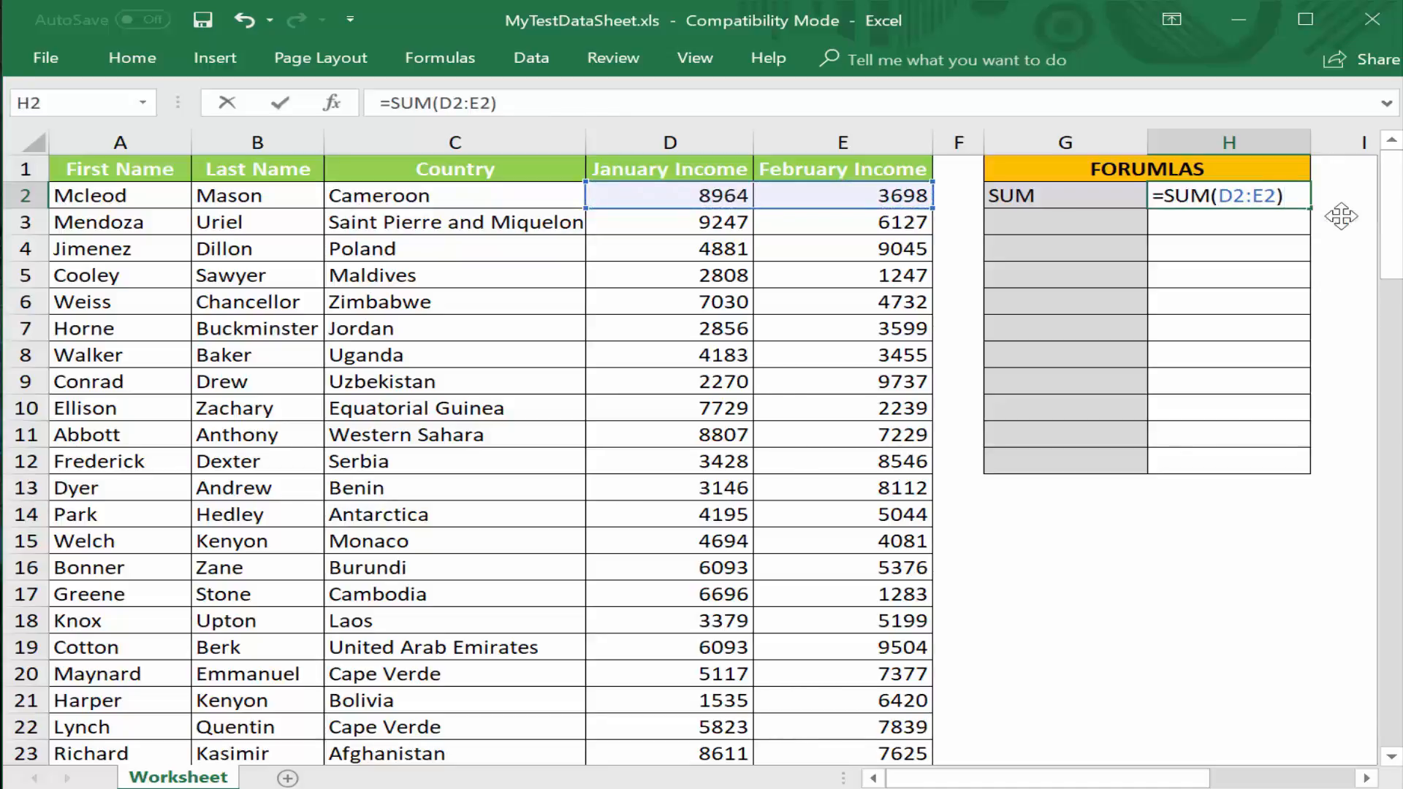
key("Return")
key("Up")
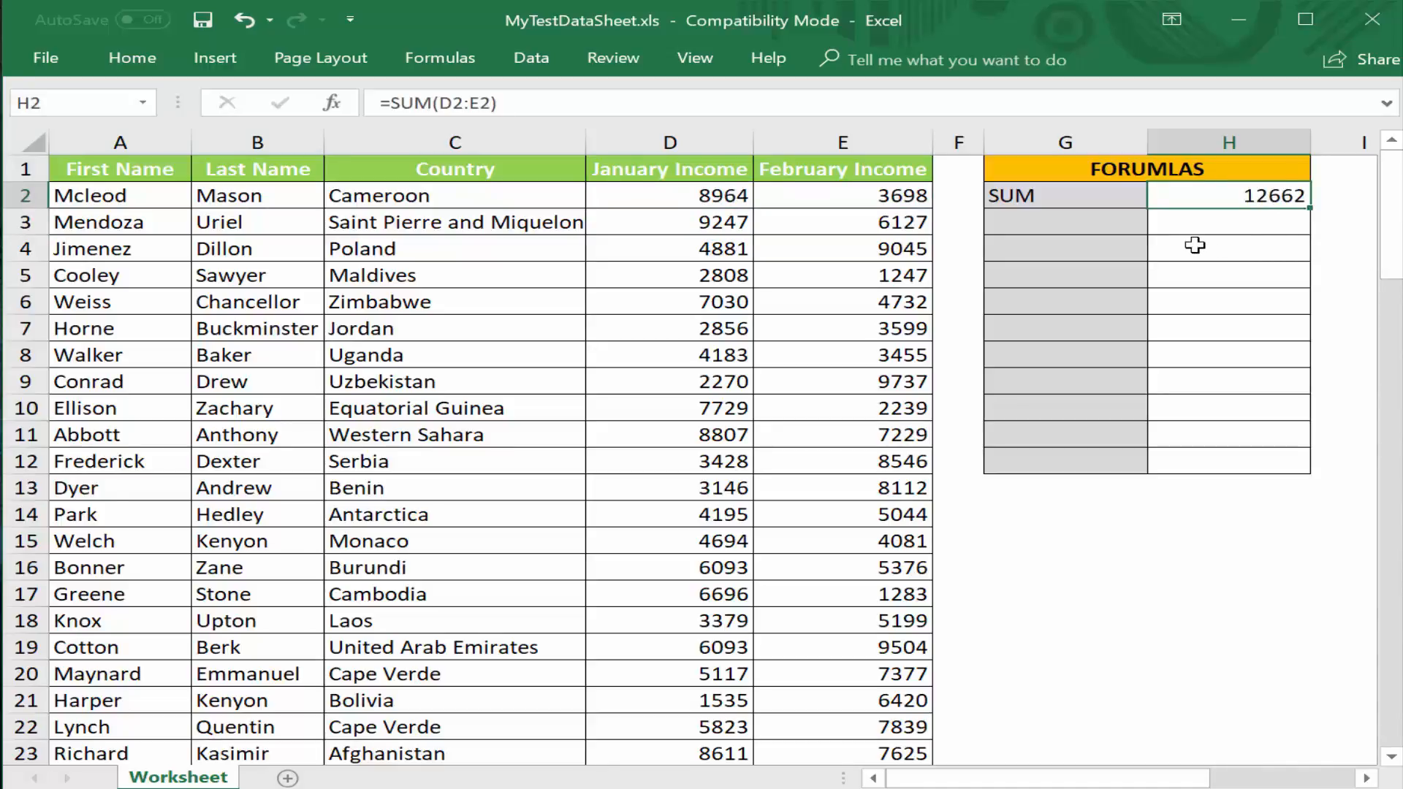
- Enter the label AVERAGE in cell G3, below the SUM label
left_click(1059, 228)
type("AVERAGE")
key("Tab")
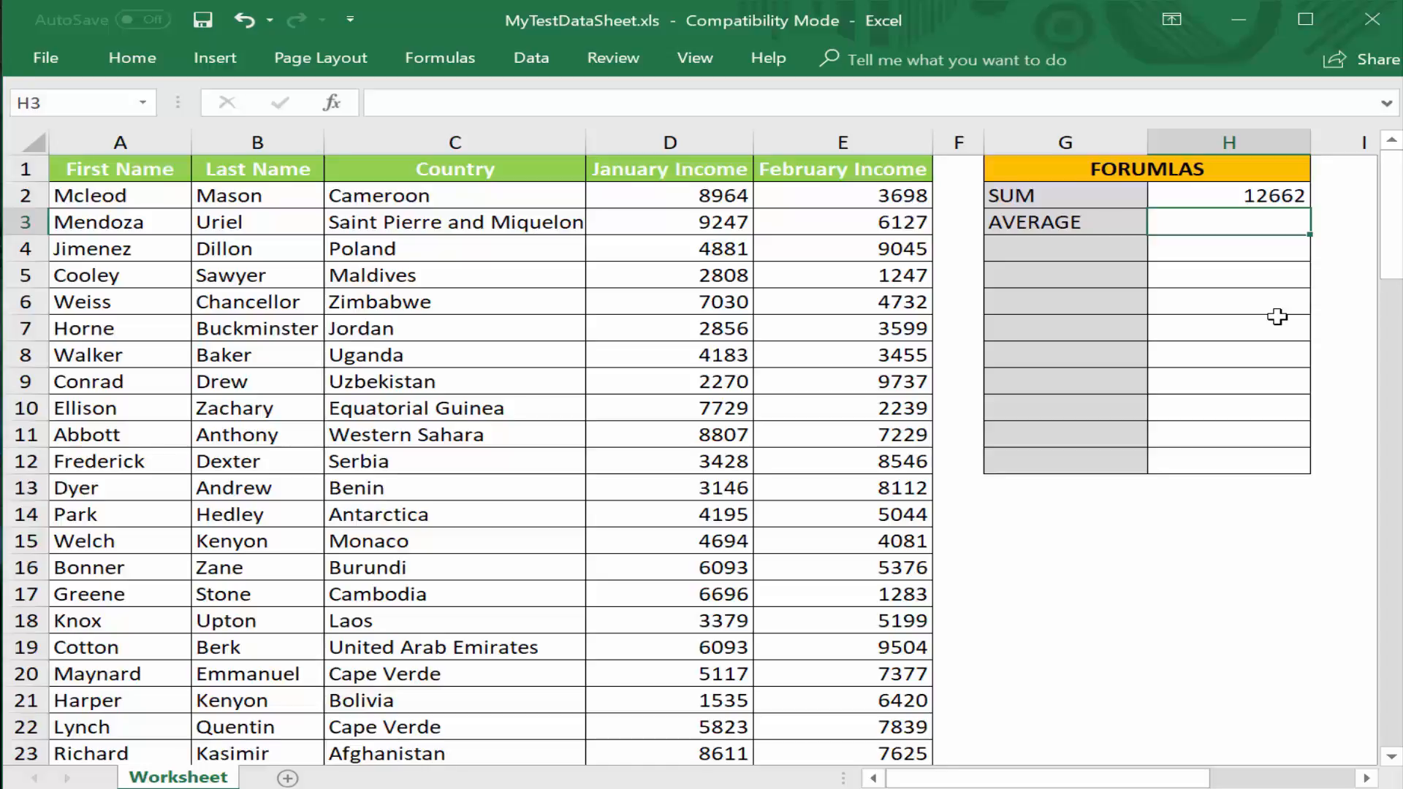
- Enter the formula =AVERAGE(10,20) in cell H3, beside the AVERAGE label
type("=")
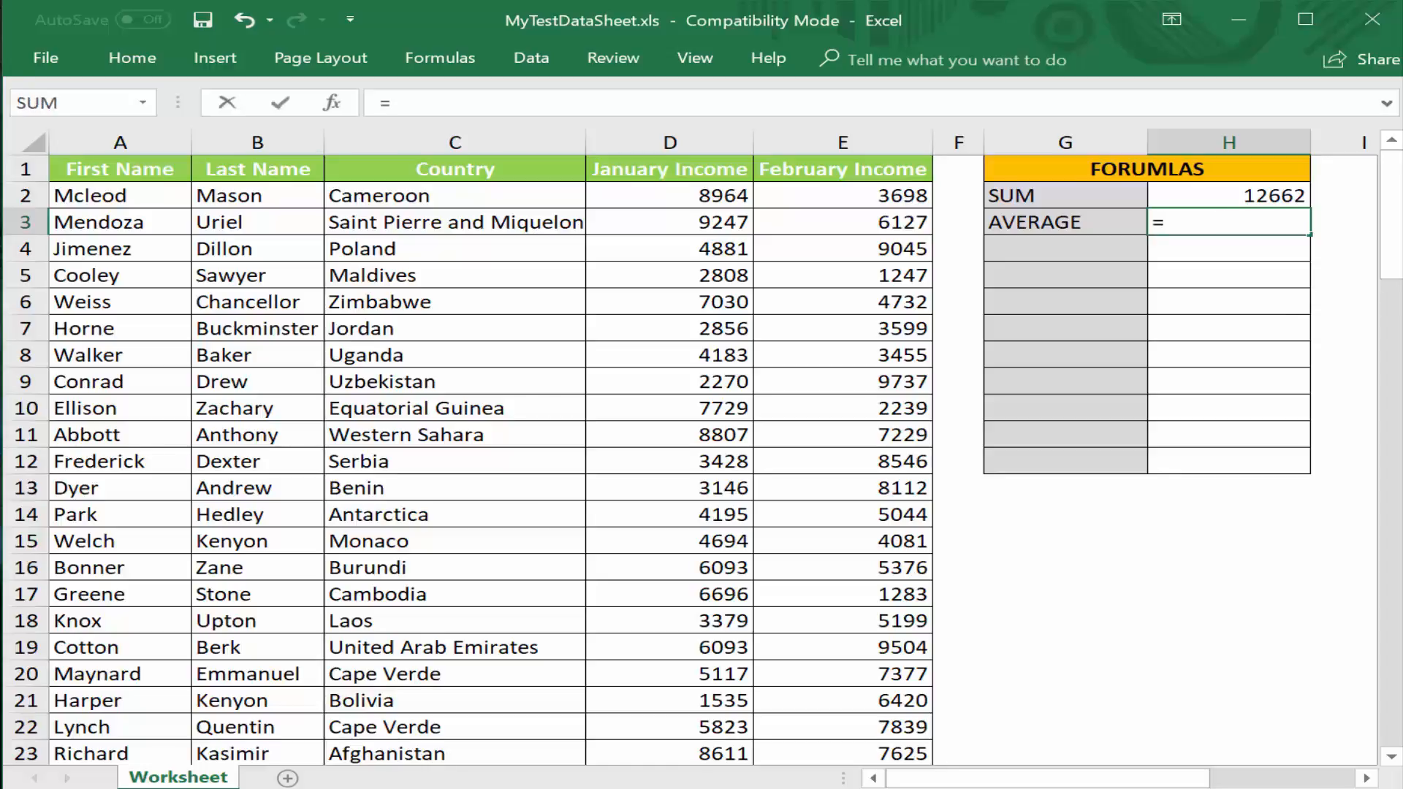
type("AVERAGE(")
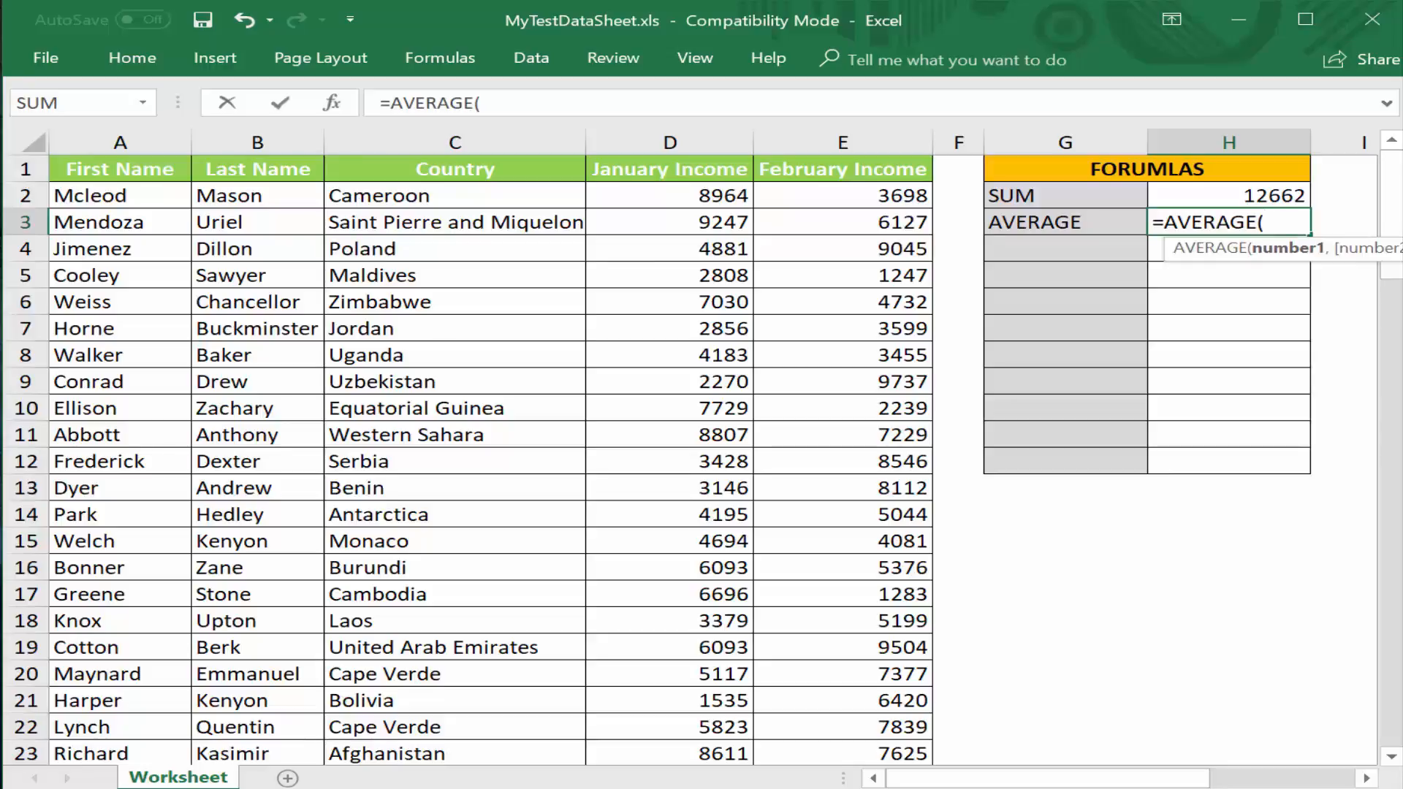
type("10,20)")
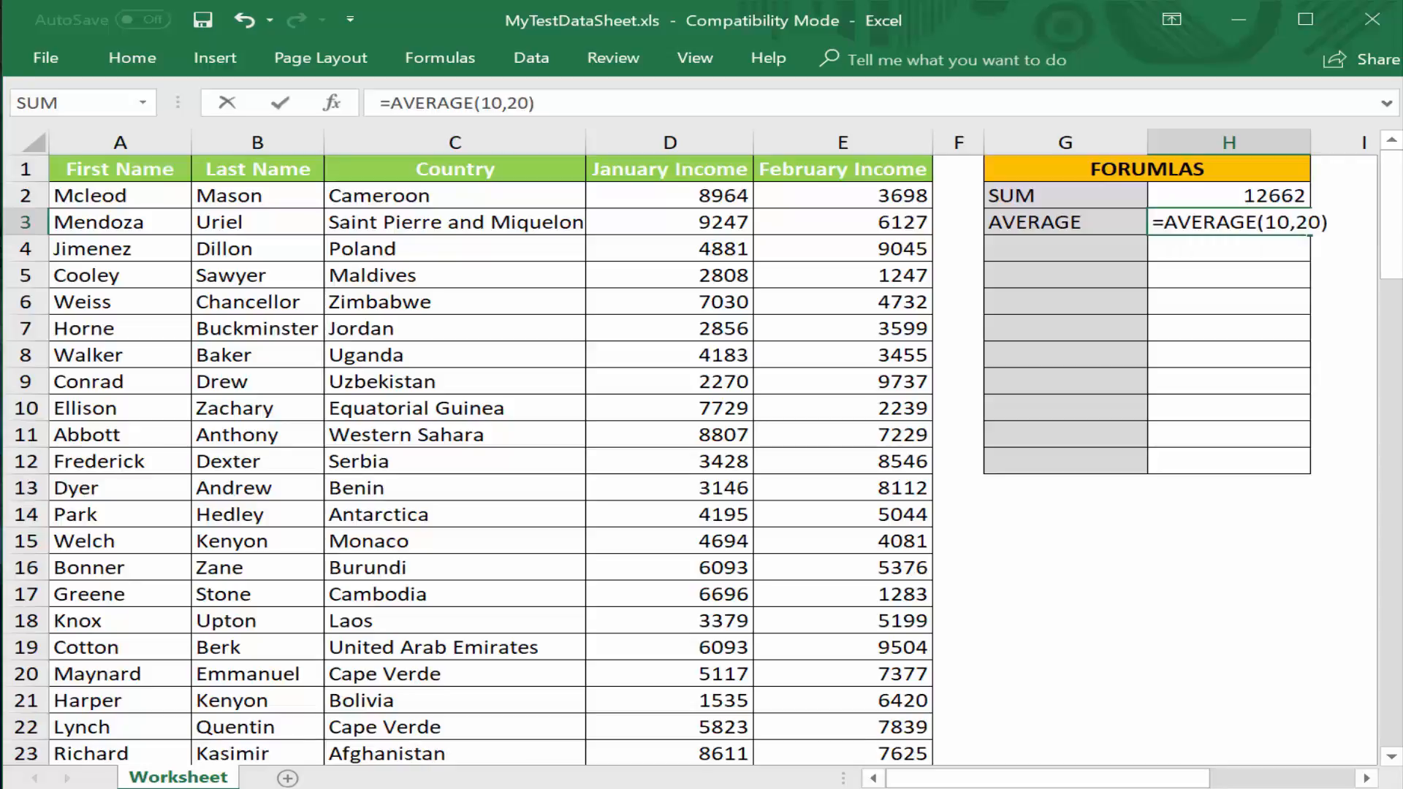
key("Return")
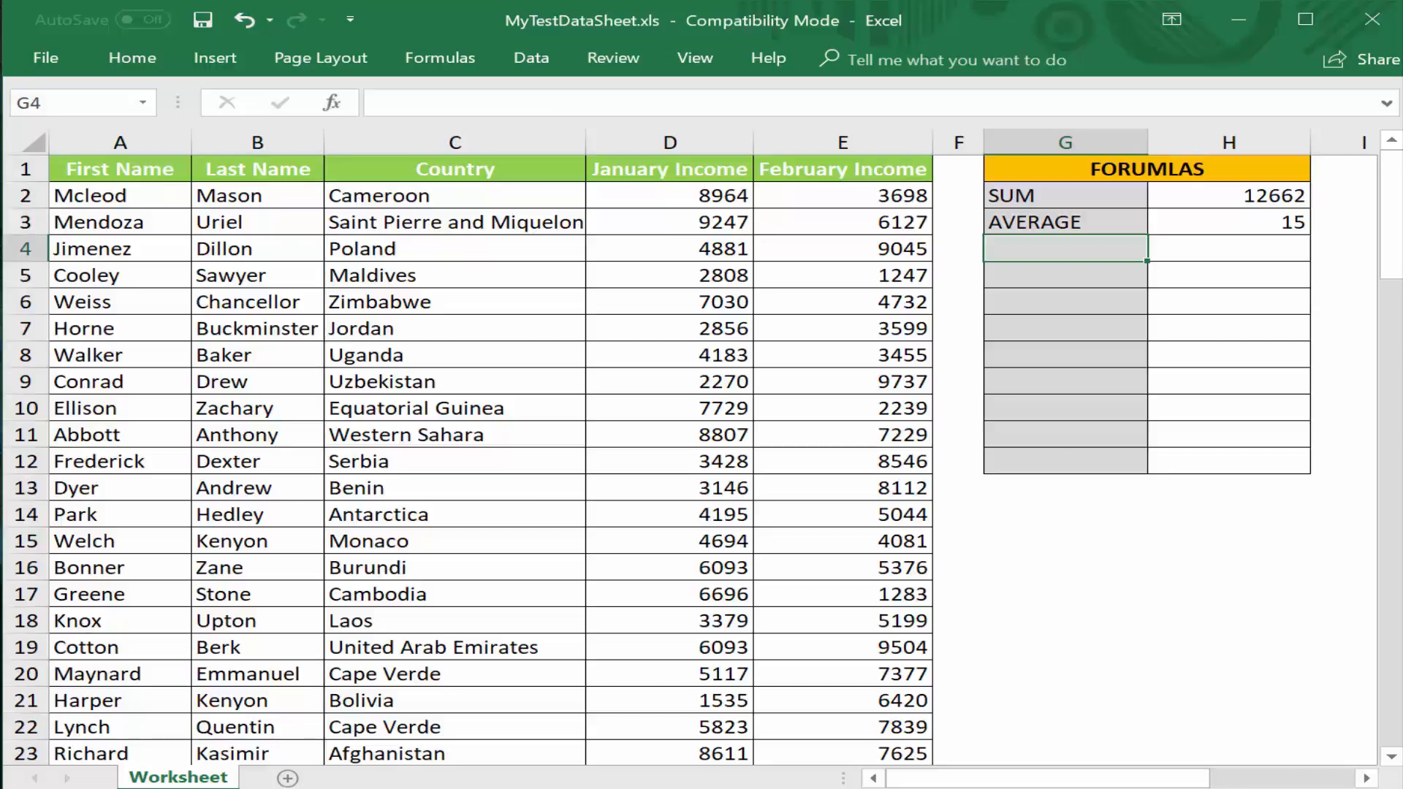
- Replace the formula in H3 with =AVERAGE(D2:E2) to average the first row's January and February incomes
left_click(1272, 228)
type("=")
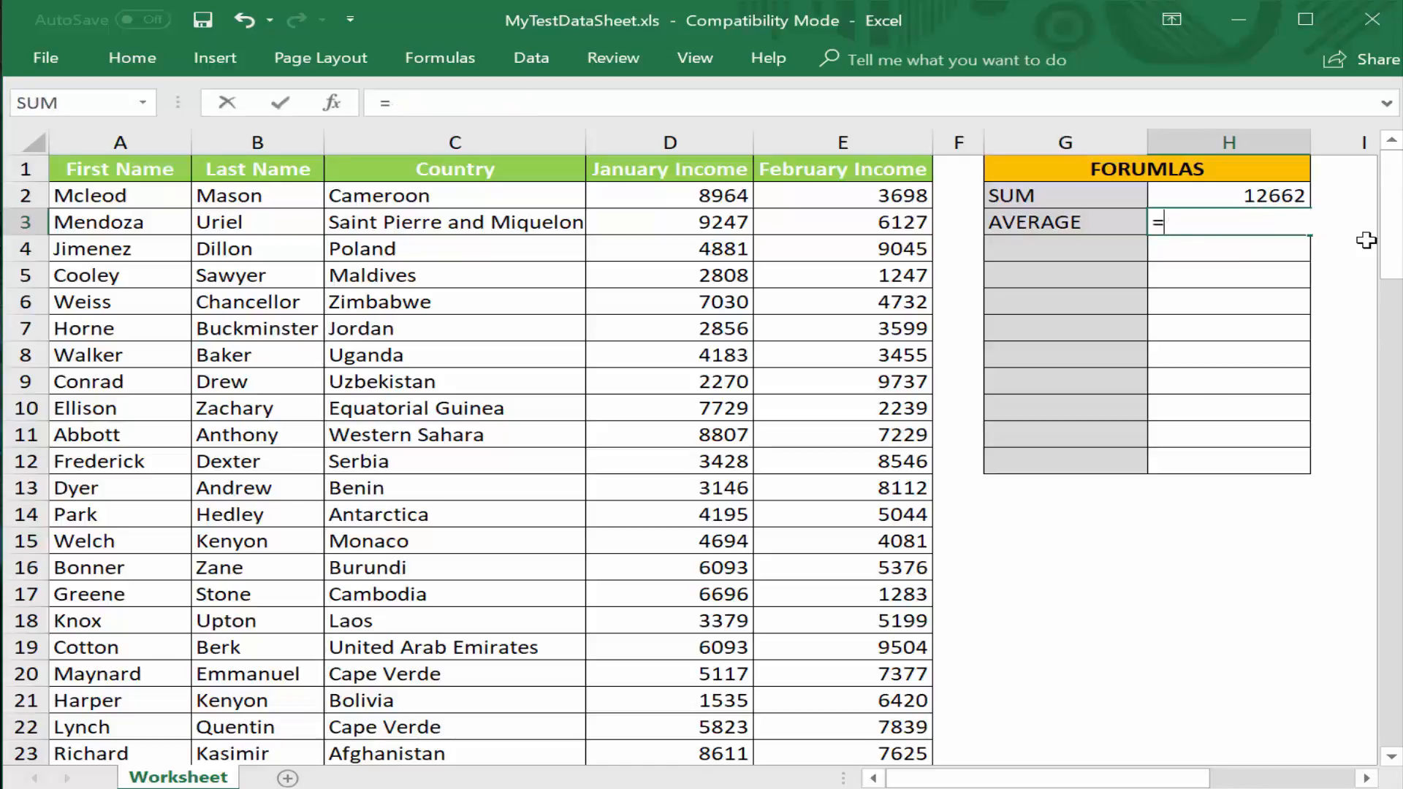
type("AVERAGE")
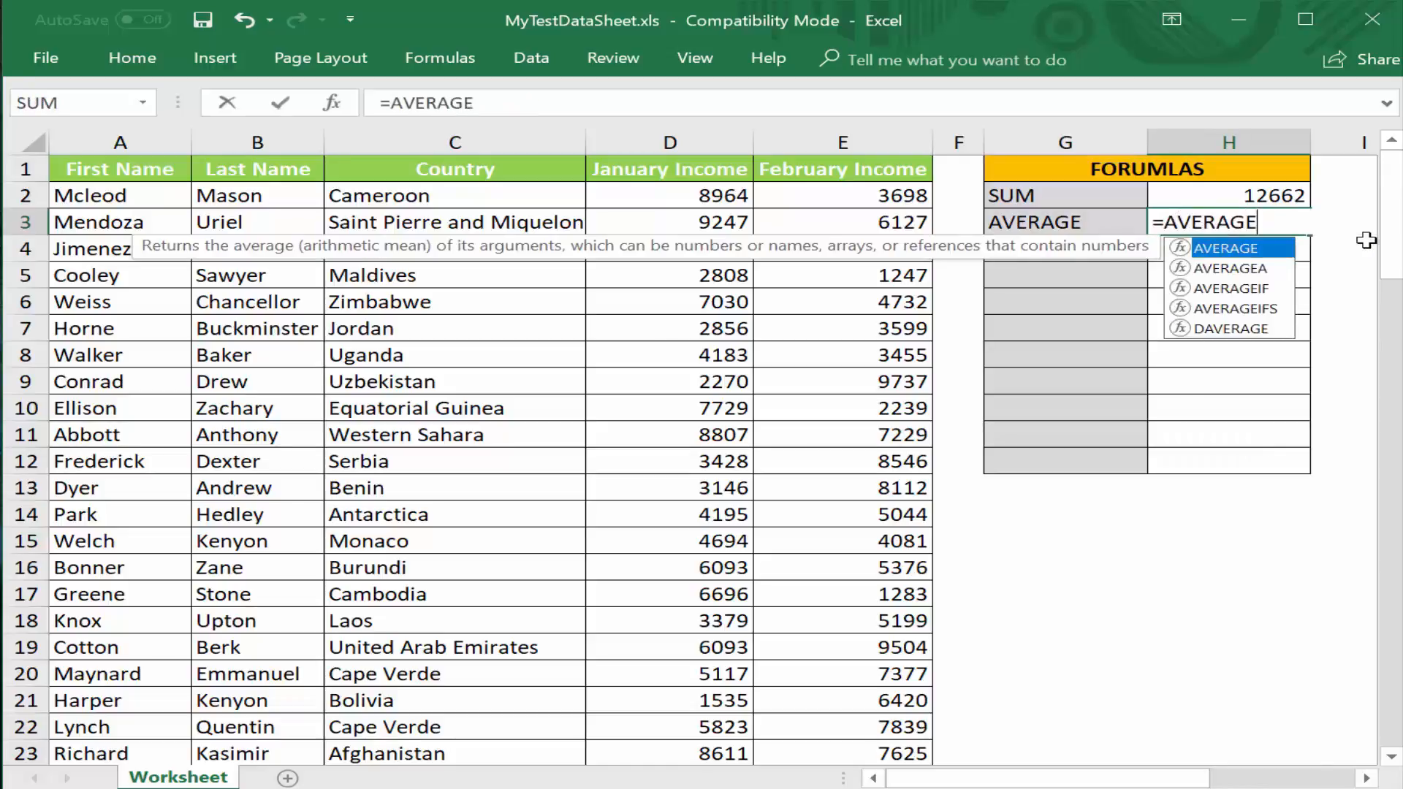
type("(")
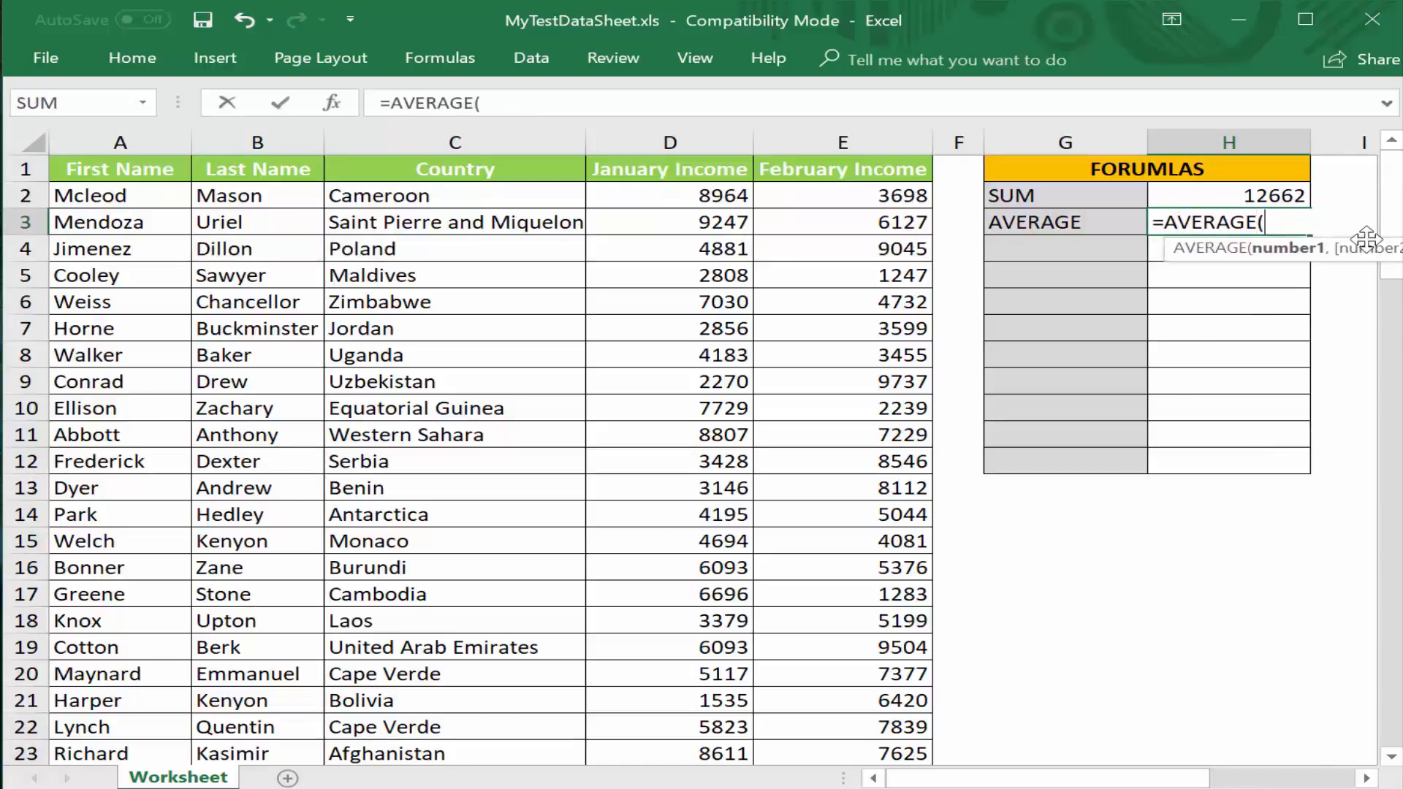
left_click(671, 198)
left_click_drag(672, 198, 849, 201)
type(")")
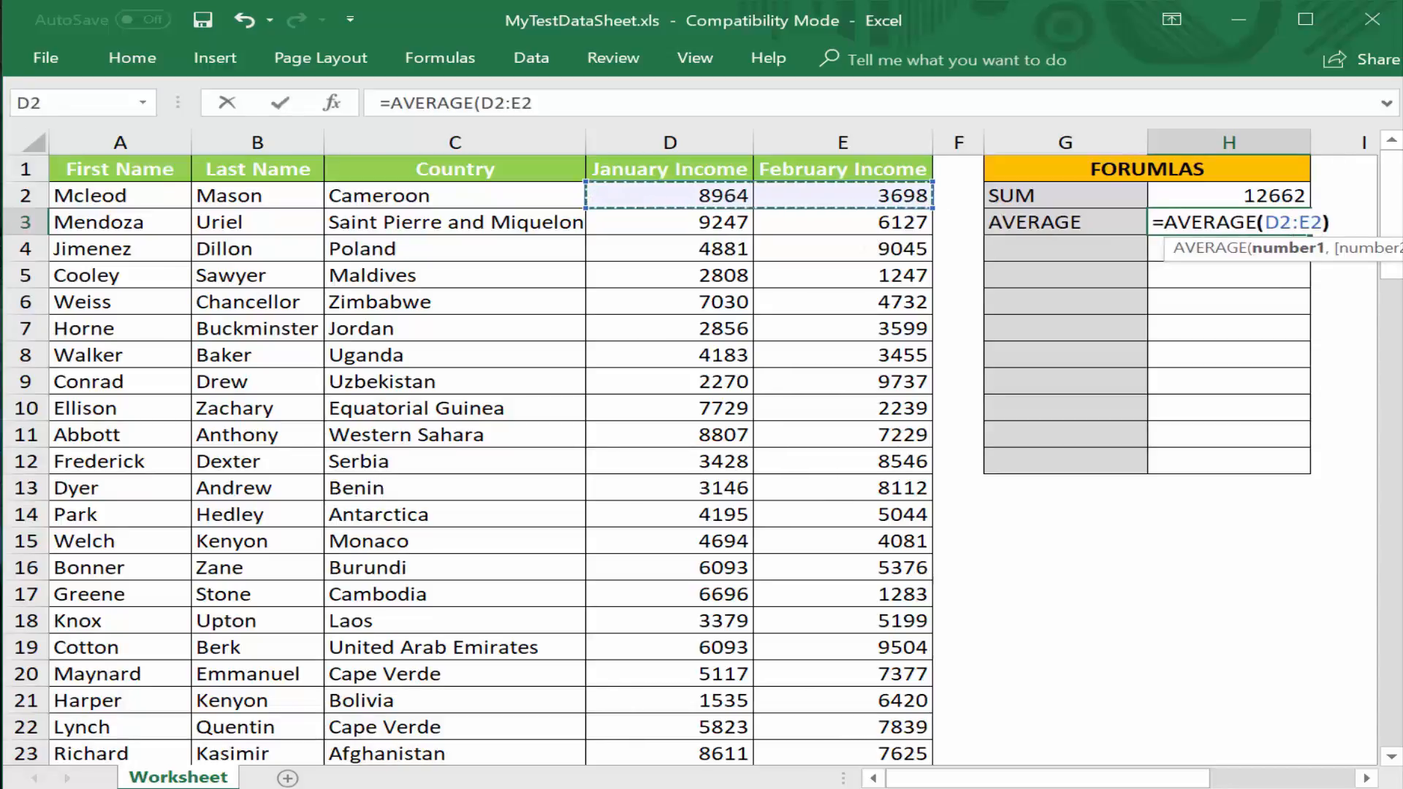
key("Return")
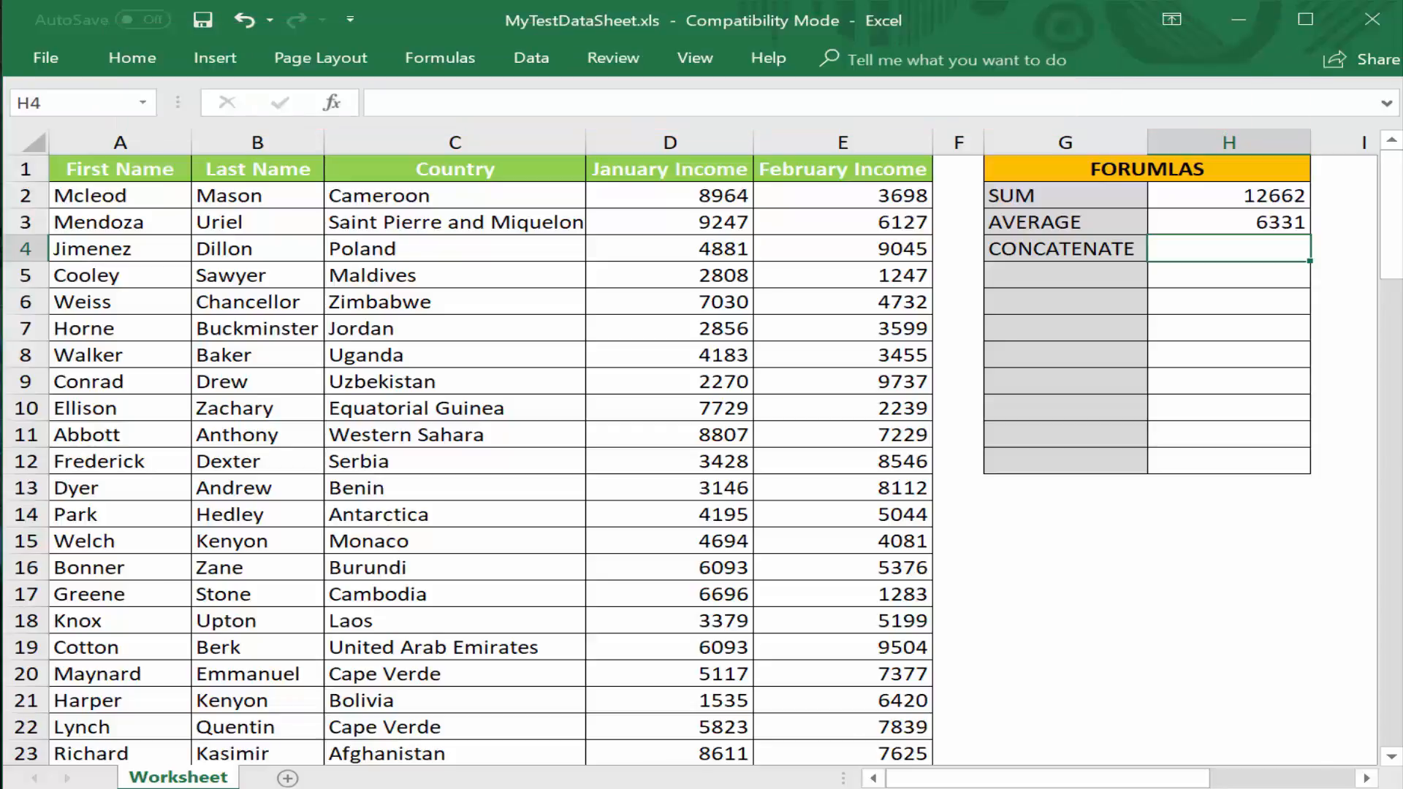
- Enter the formula =CONCATENATE(A2,B2) in cell H4 to join the first row's first and last names
type("=CON")
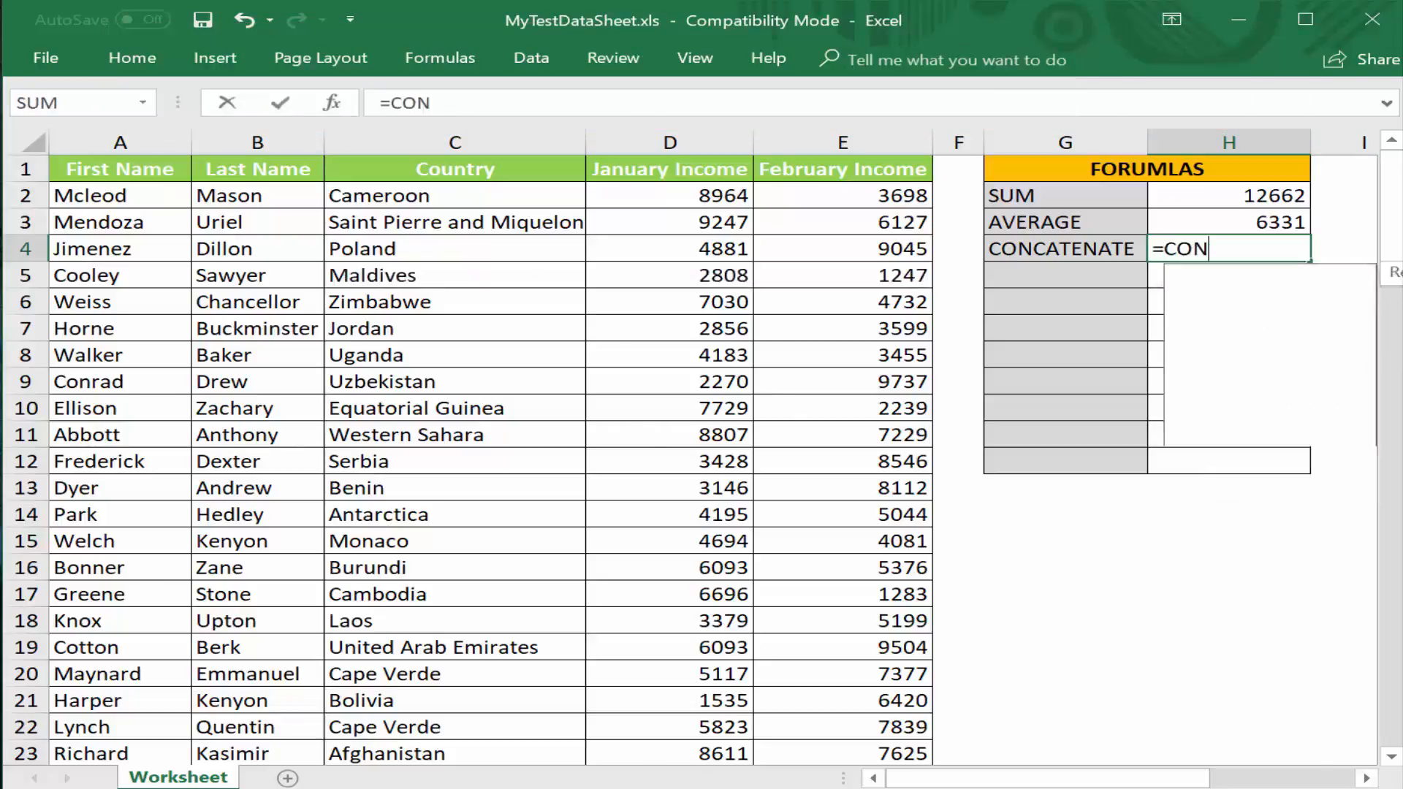
type("CATENATE(")
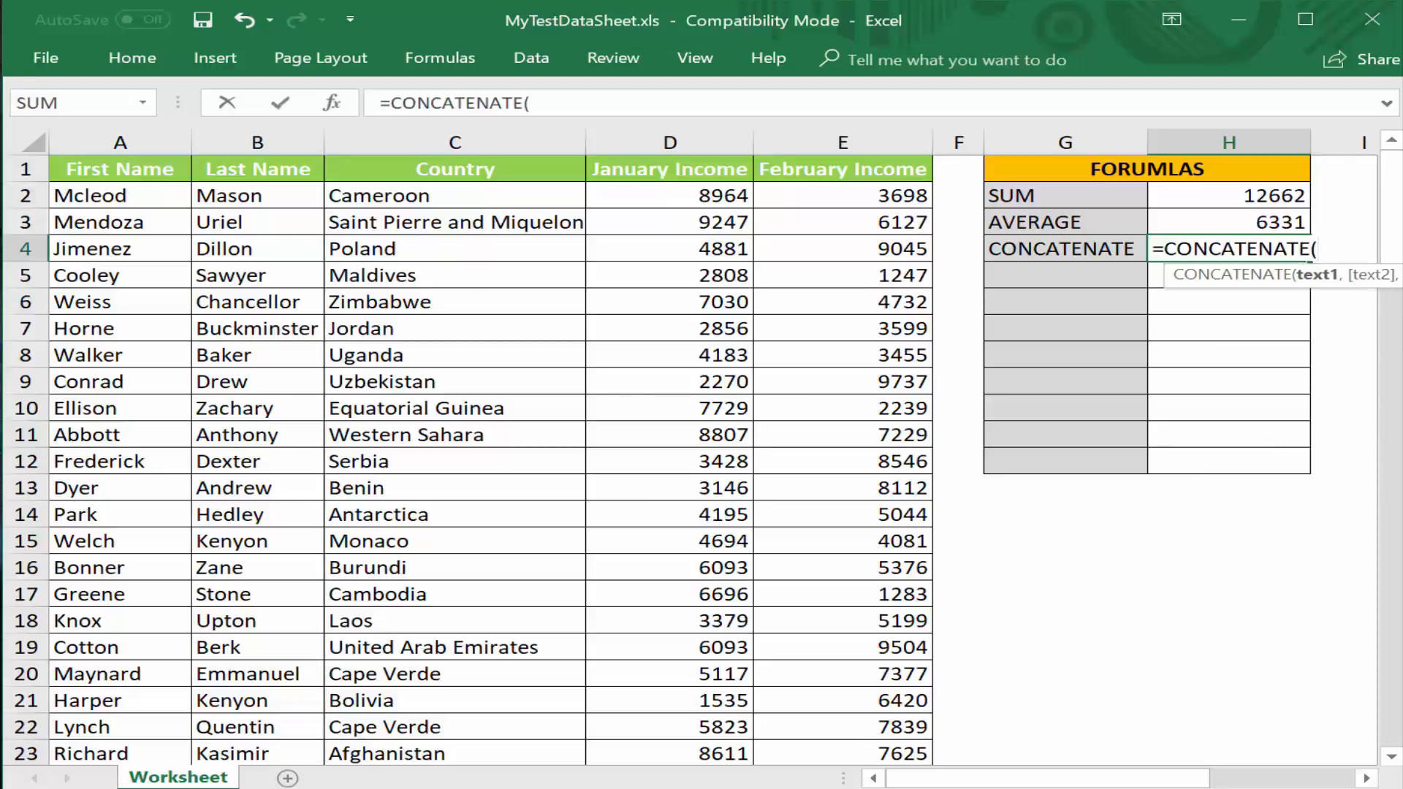
left_click(147, 198)
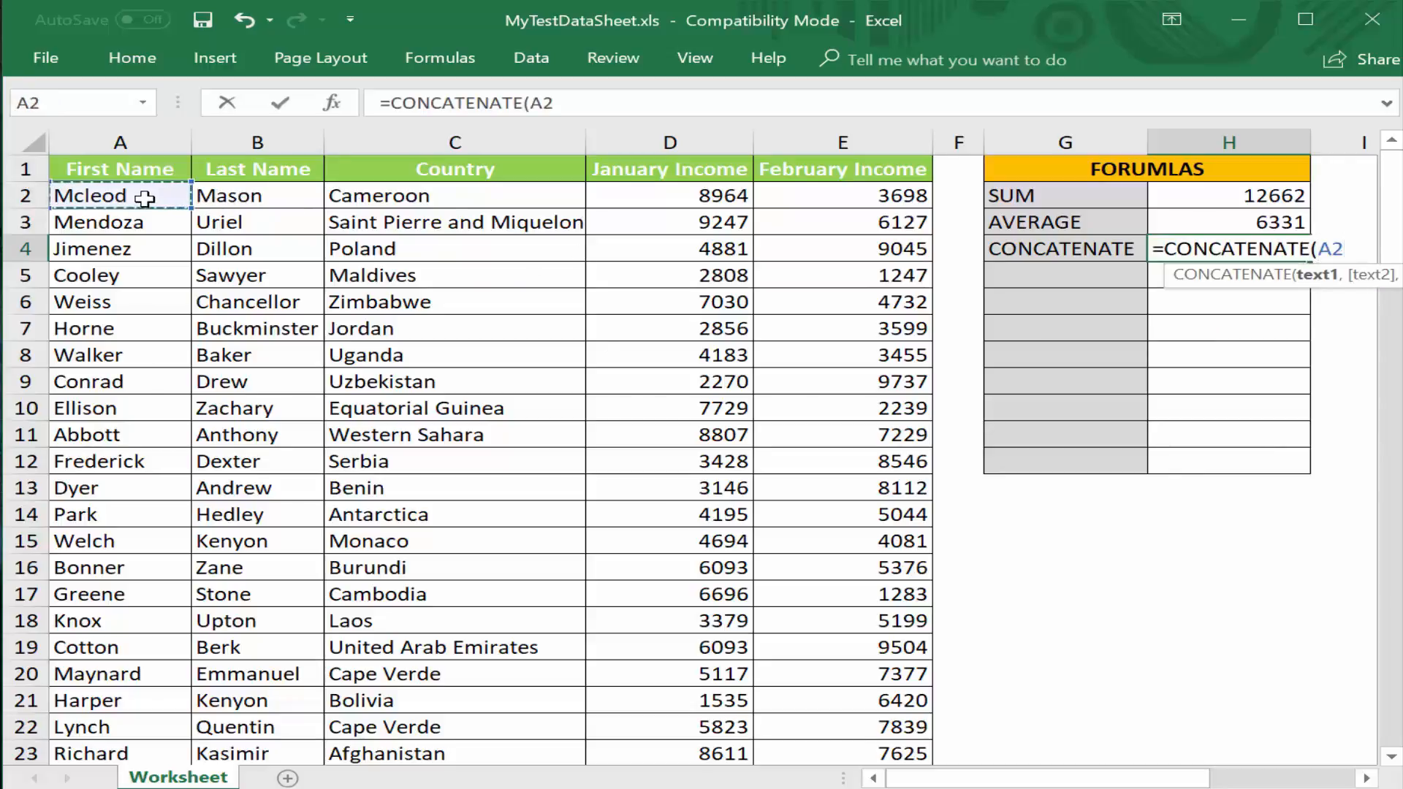
type(",")
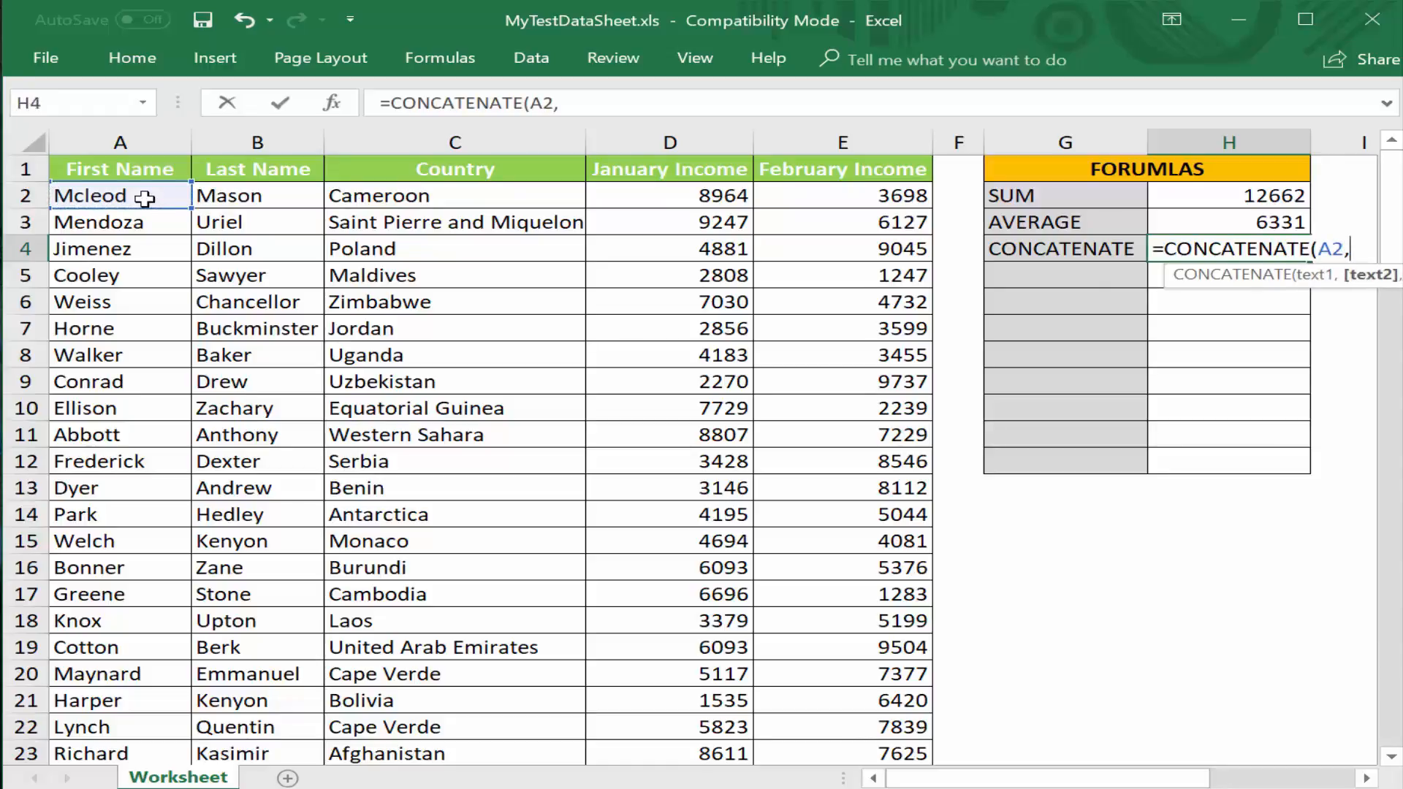
left_click(250, 197)
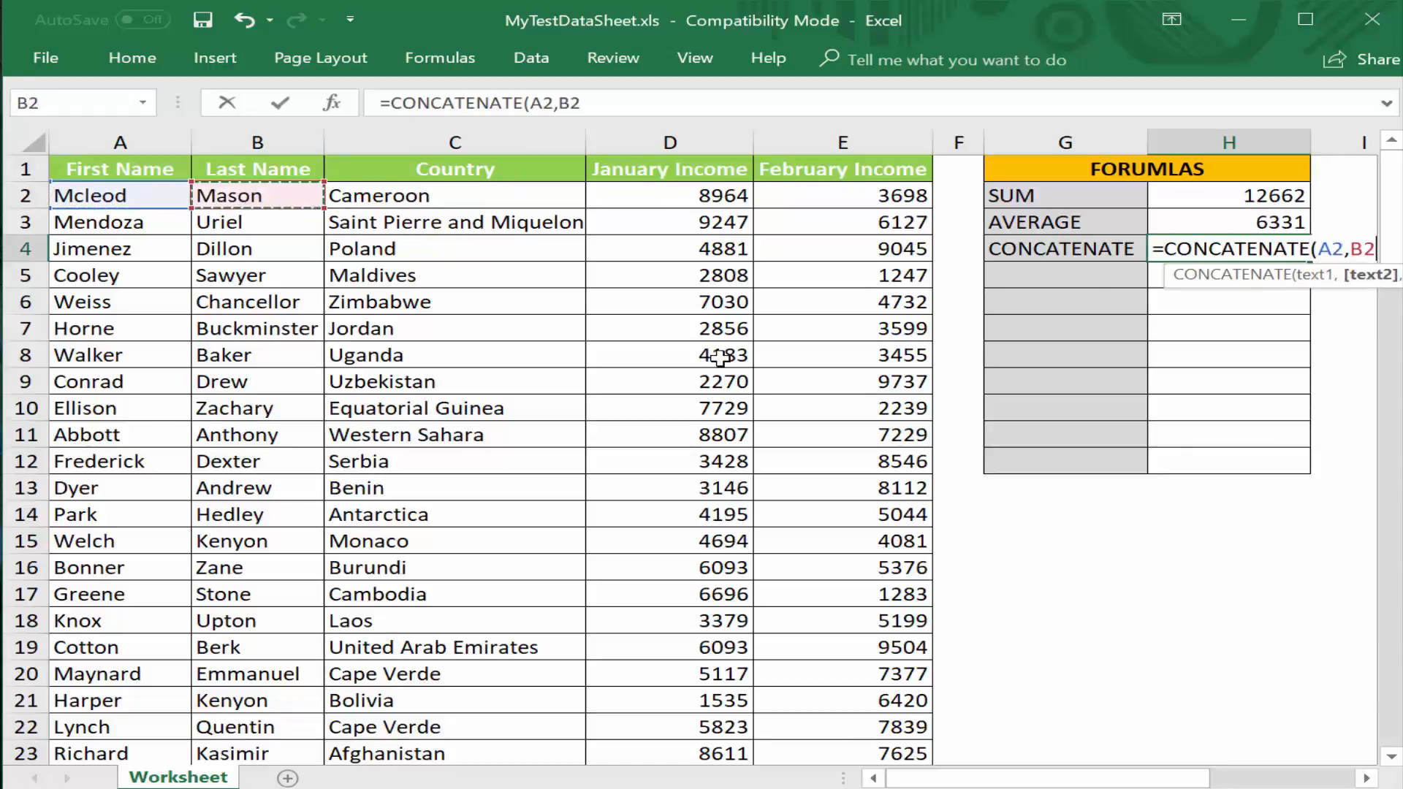
type(")")
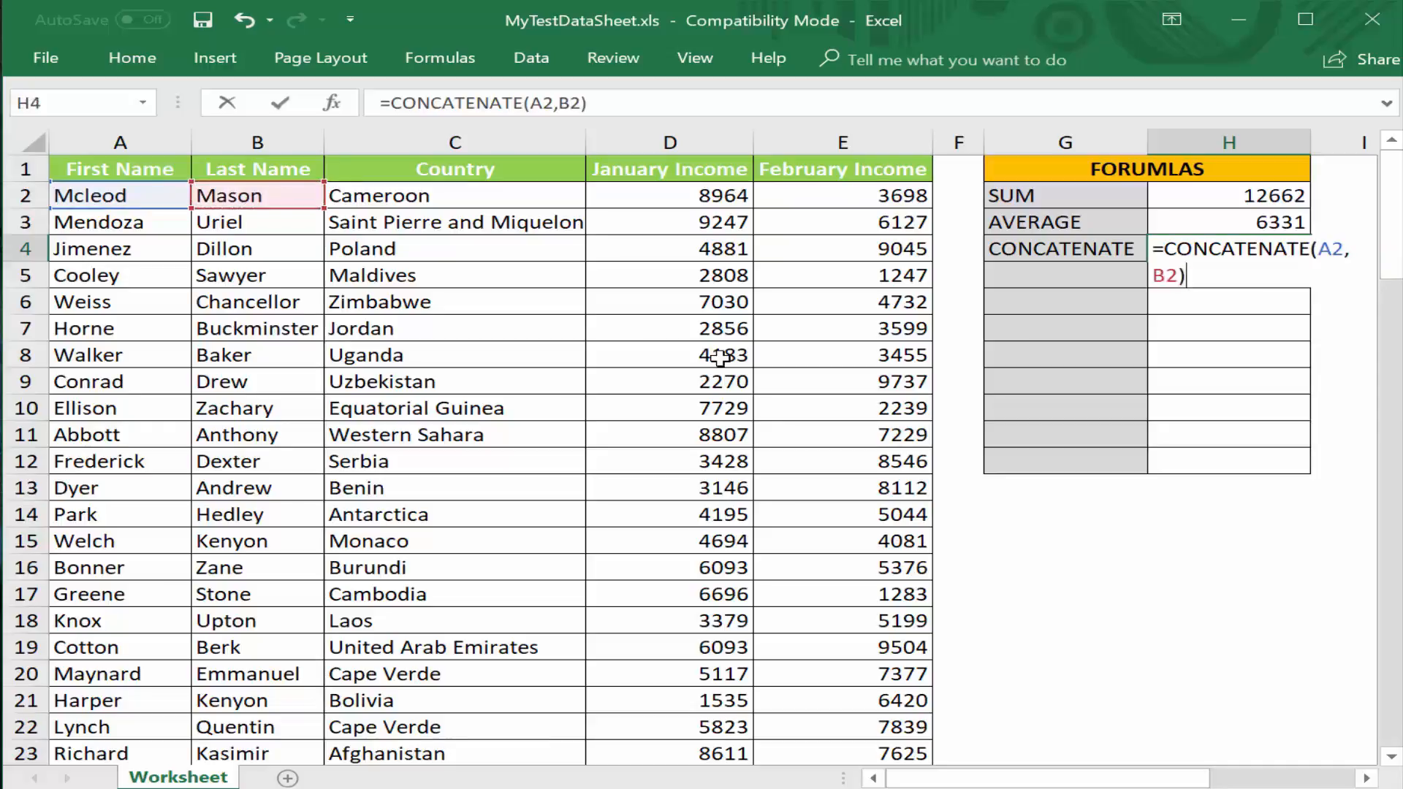
key("Return")
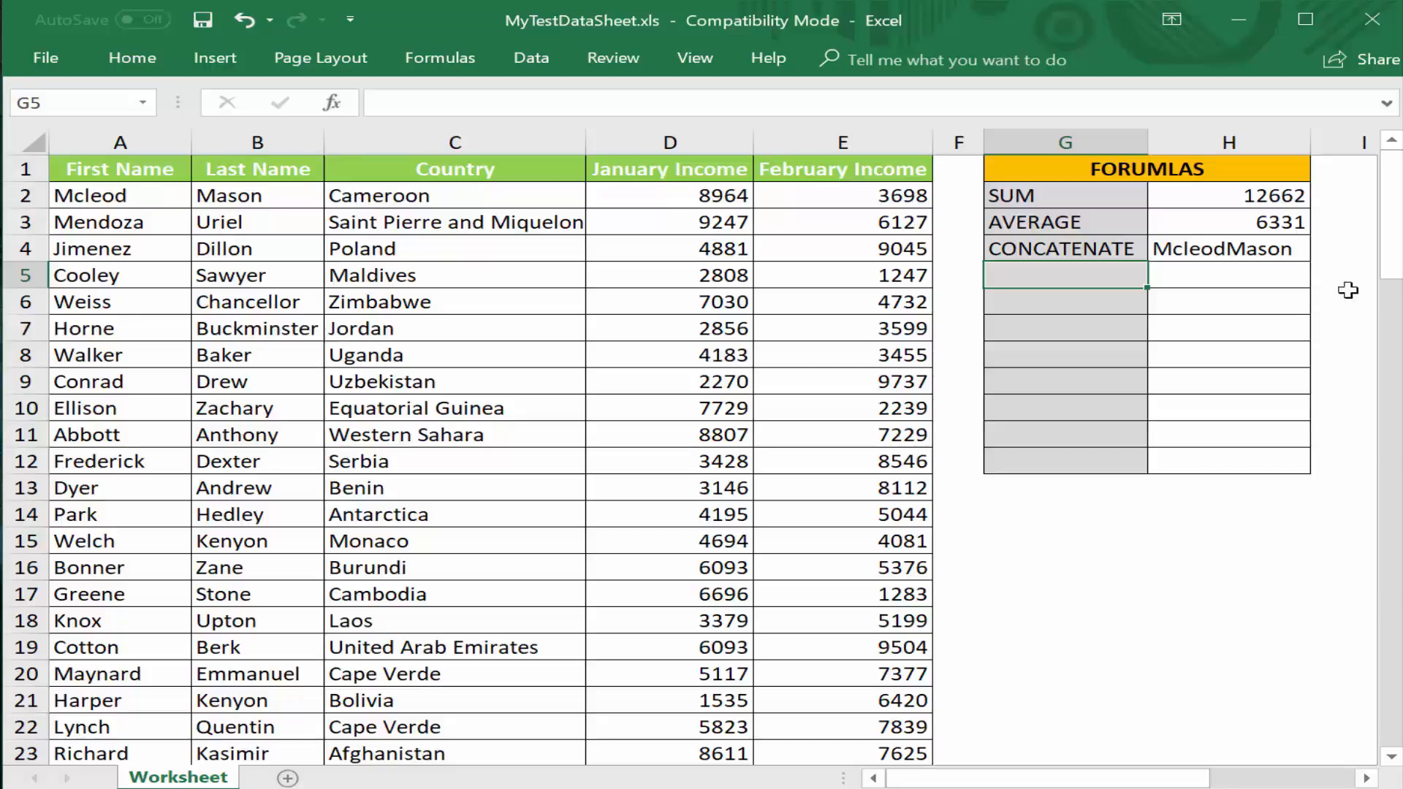
- Enter the formula =CONCATENATE(A2," ",B2) in cell H5 to join the first row's names with a space between them
left_click(1254, 280)
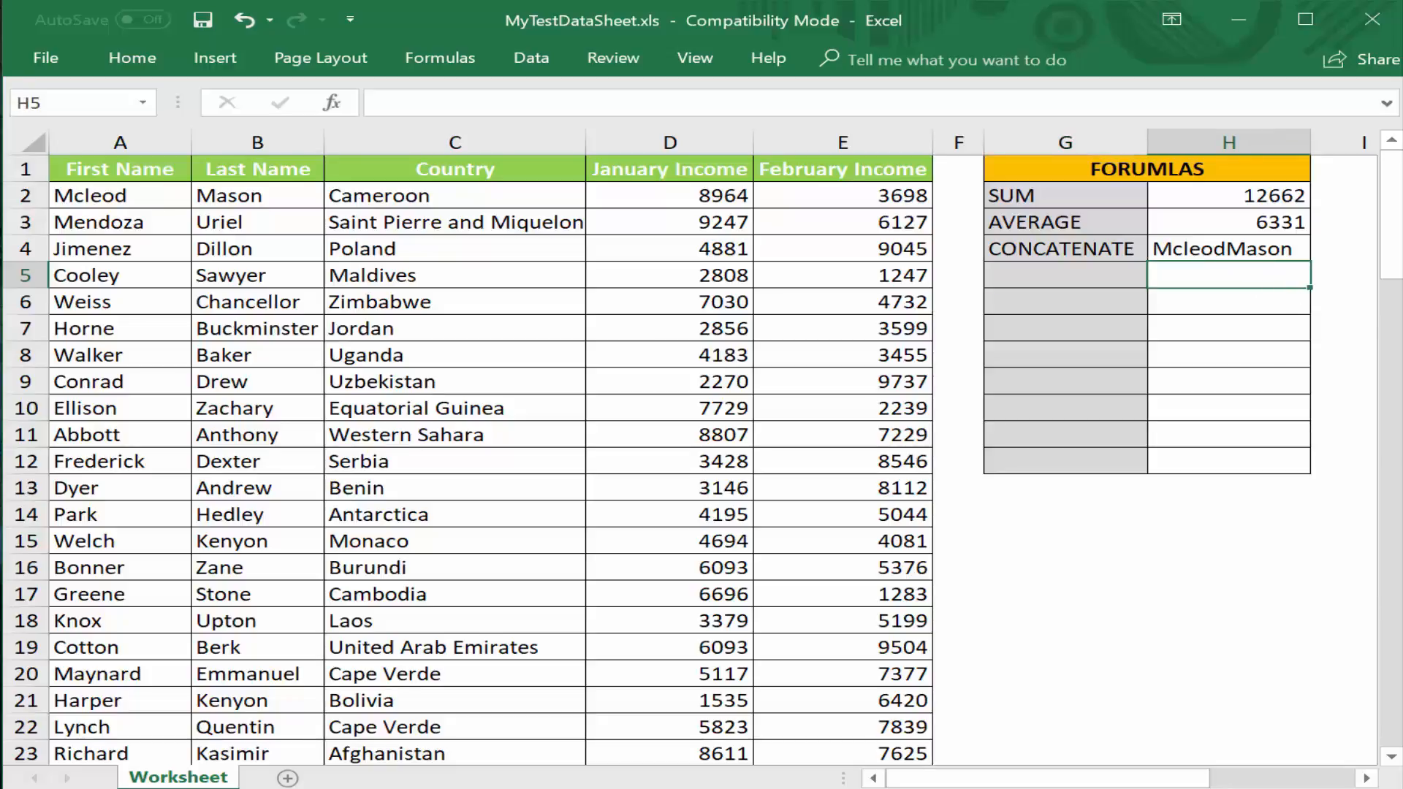
type("=C")
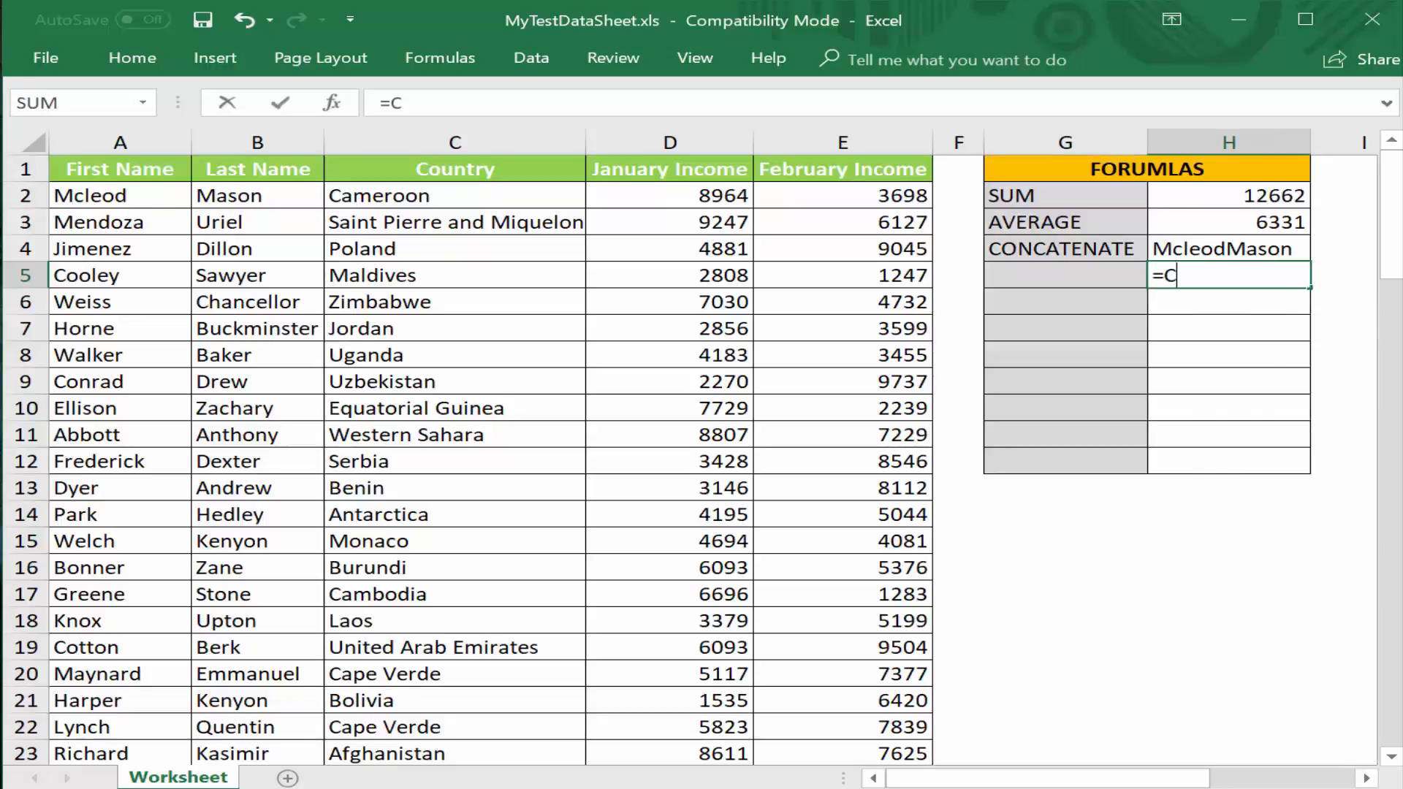
type("ONCATENATE")
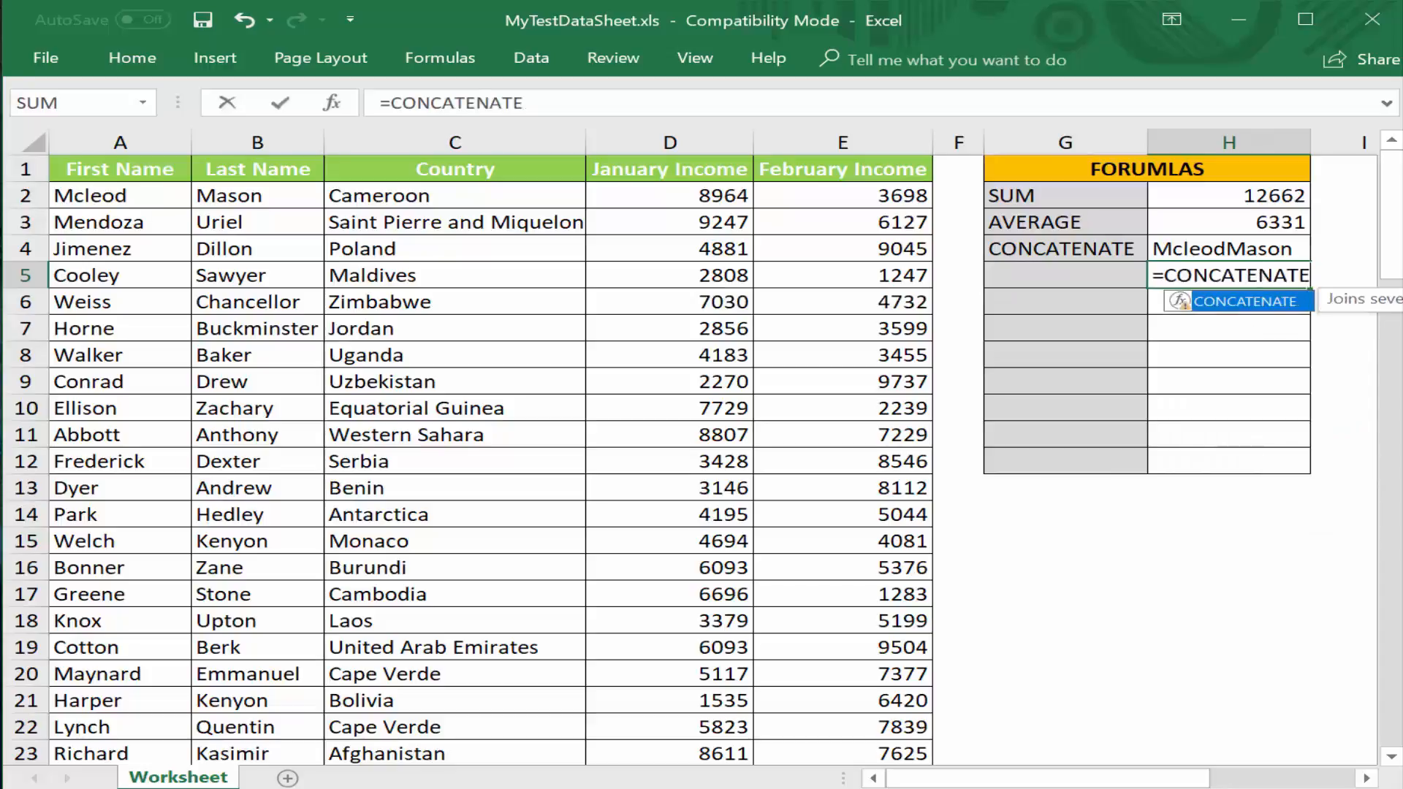
type("(")
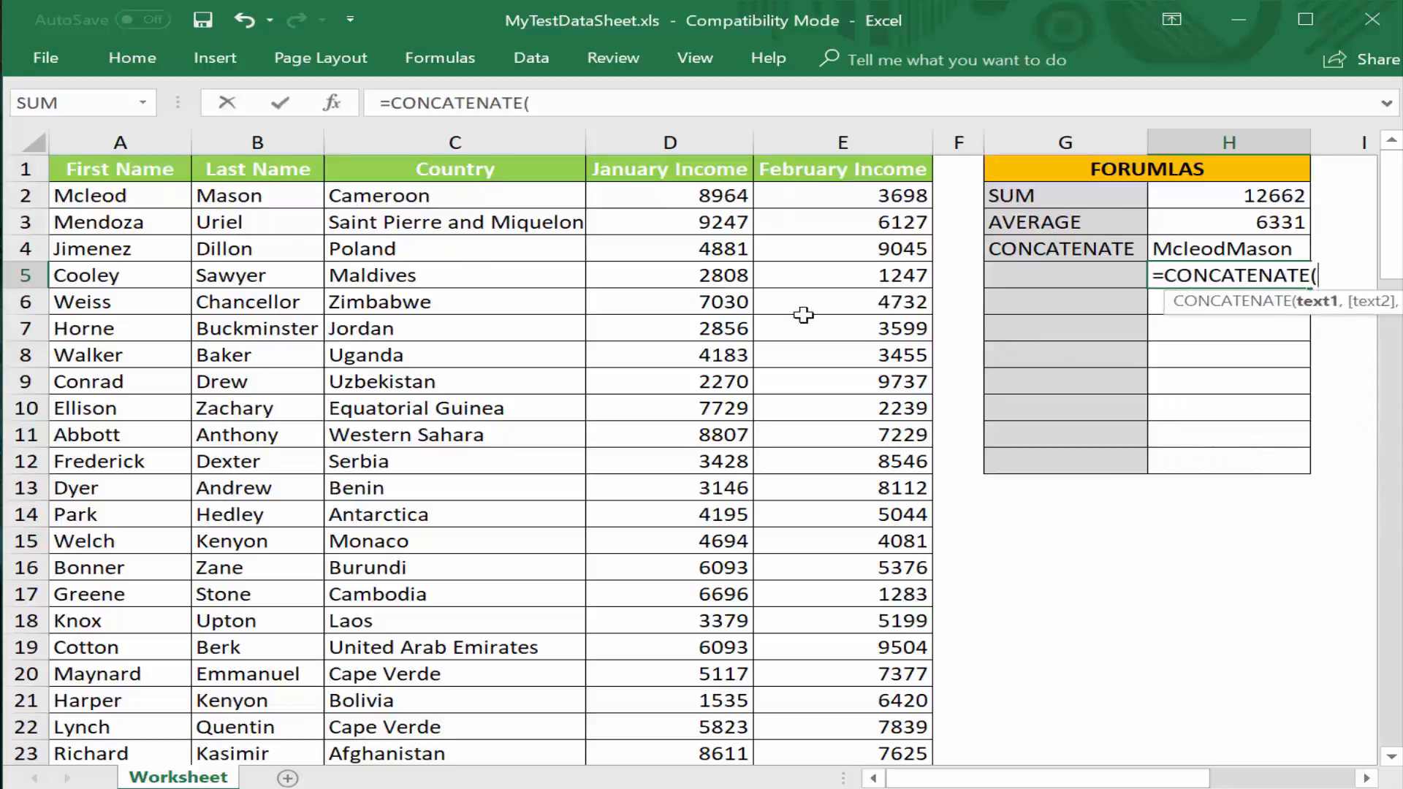
left_click(162, 192)
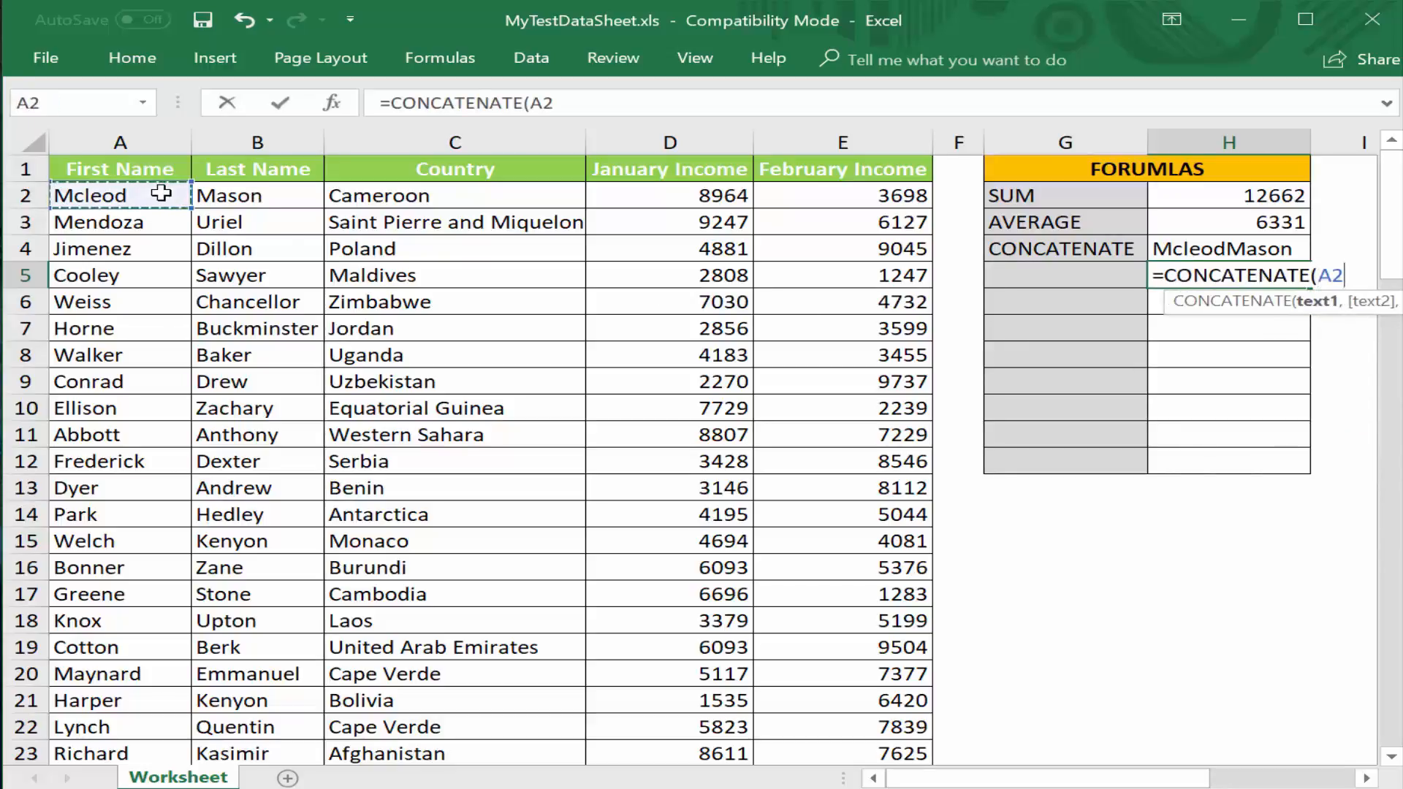
type(", ")
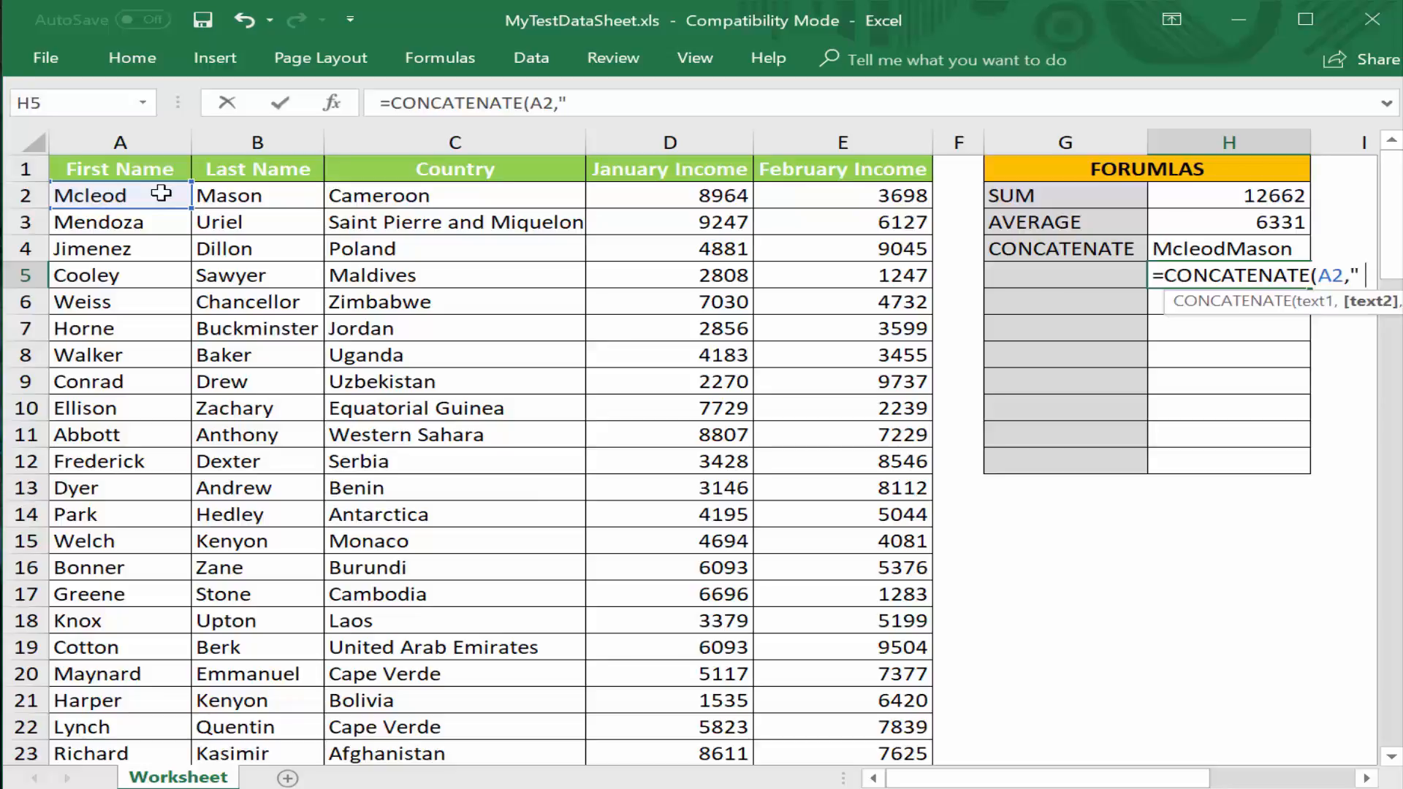
type(" \",")
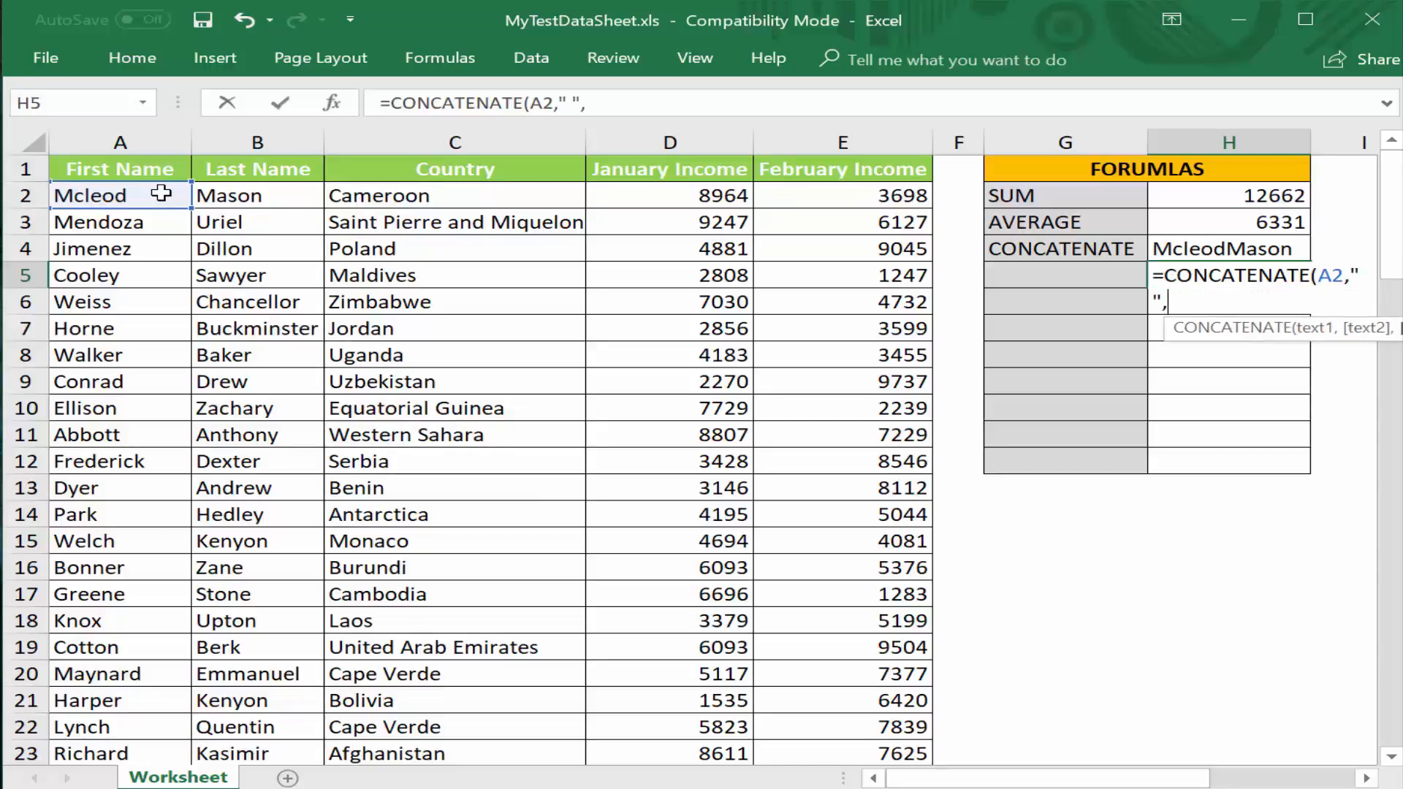
left_click(275, 198)
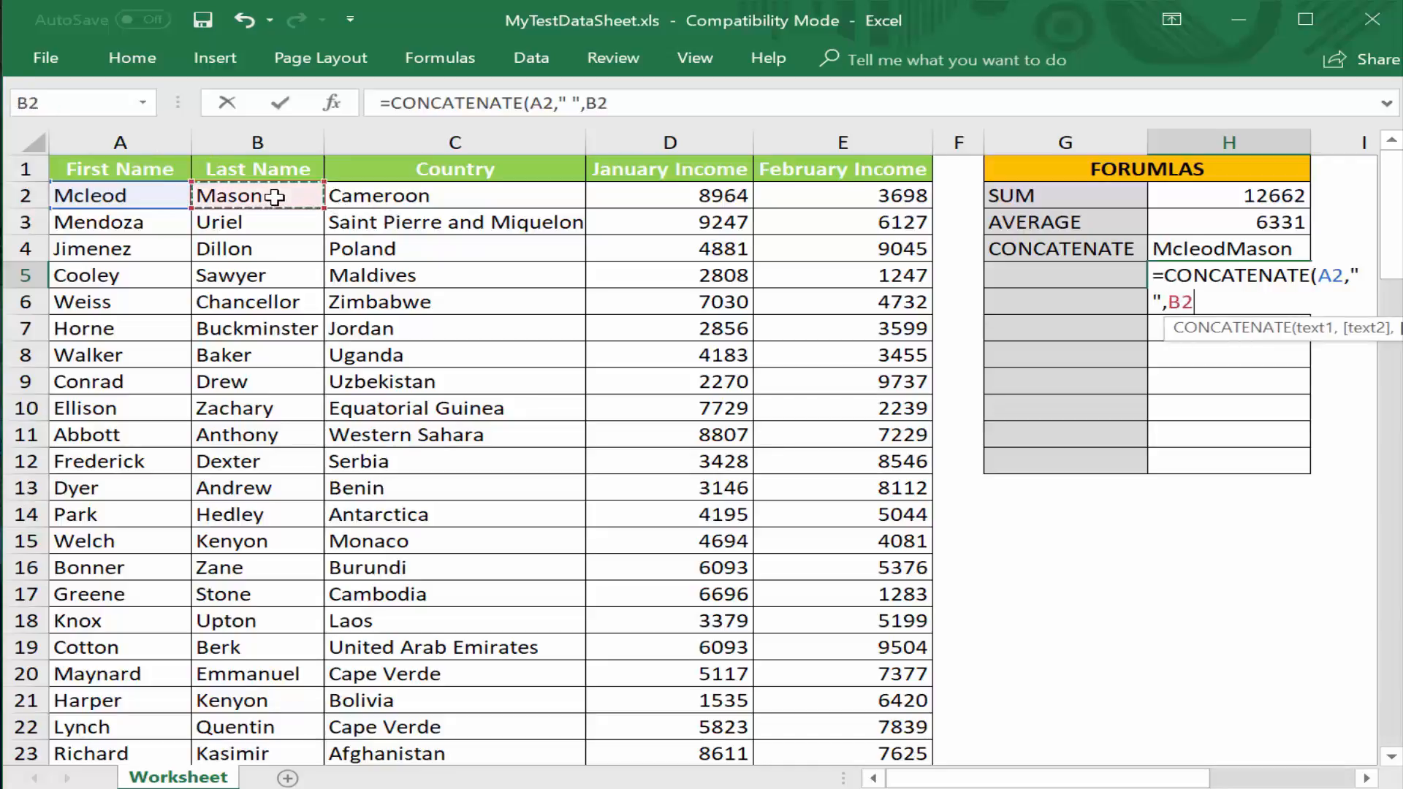
type(")")
key("Return")
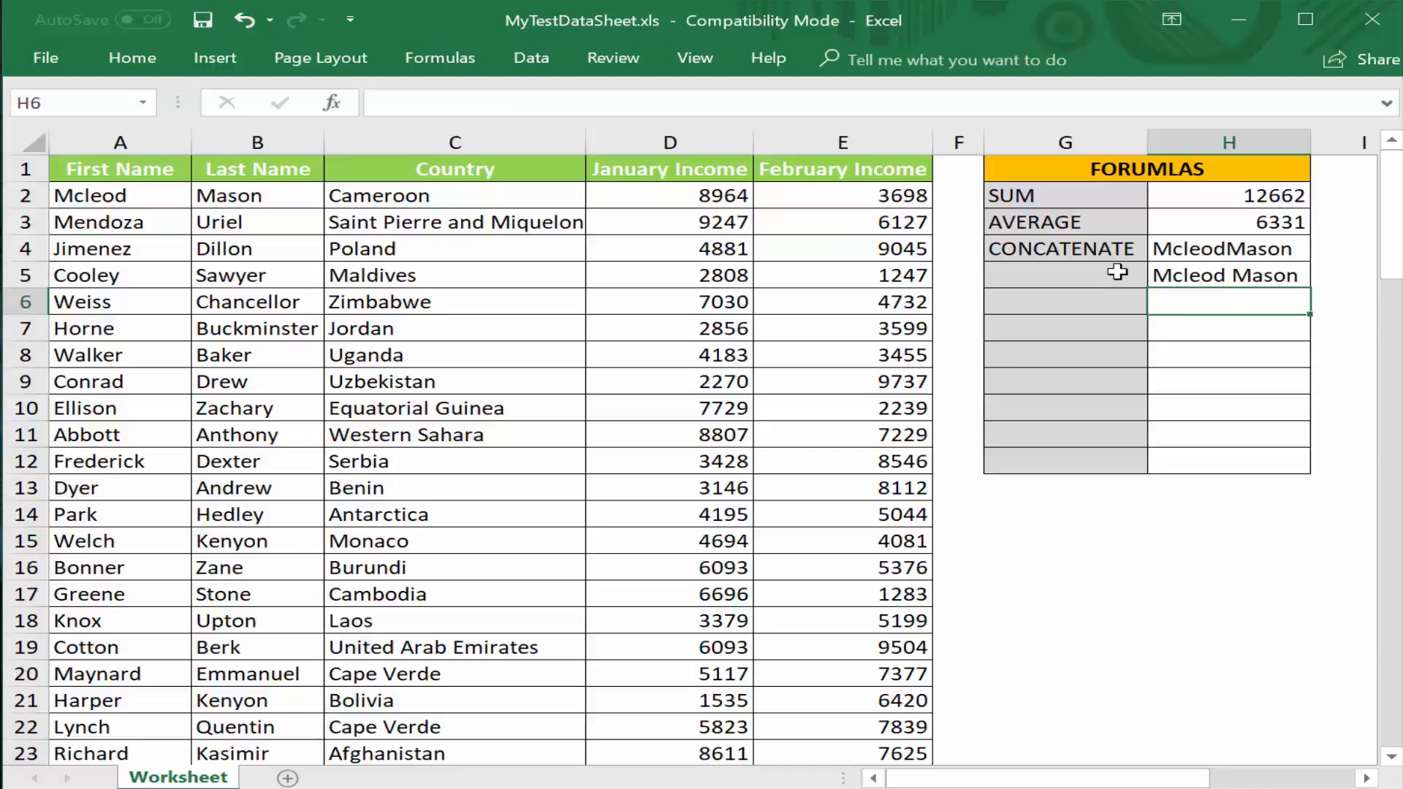
- Merge the CONCATENATE label cell G4 with G5 and align its text left and vertically centred
left_click(1107, 252)
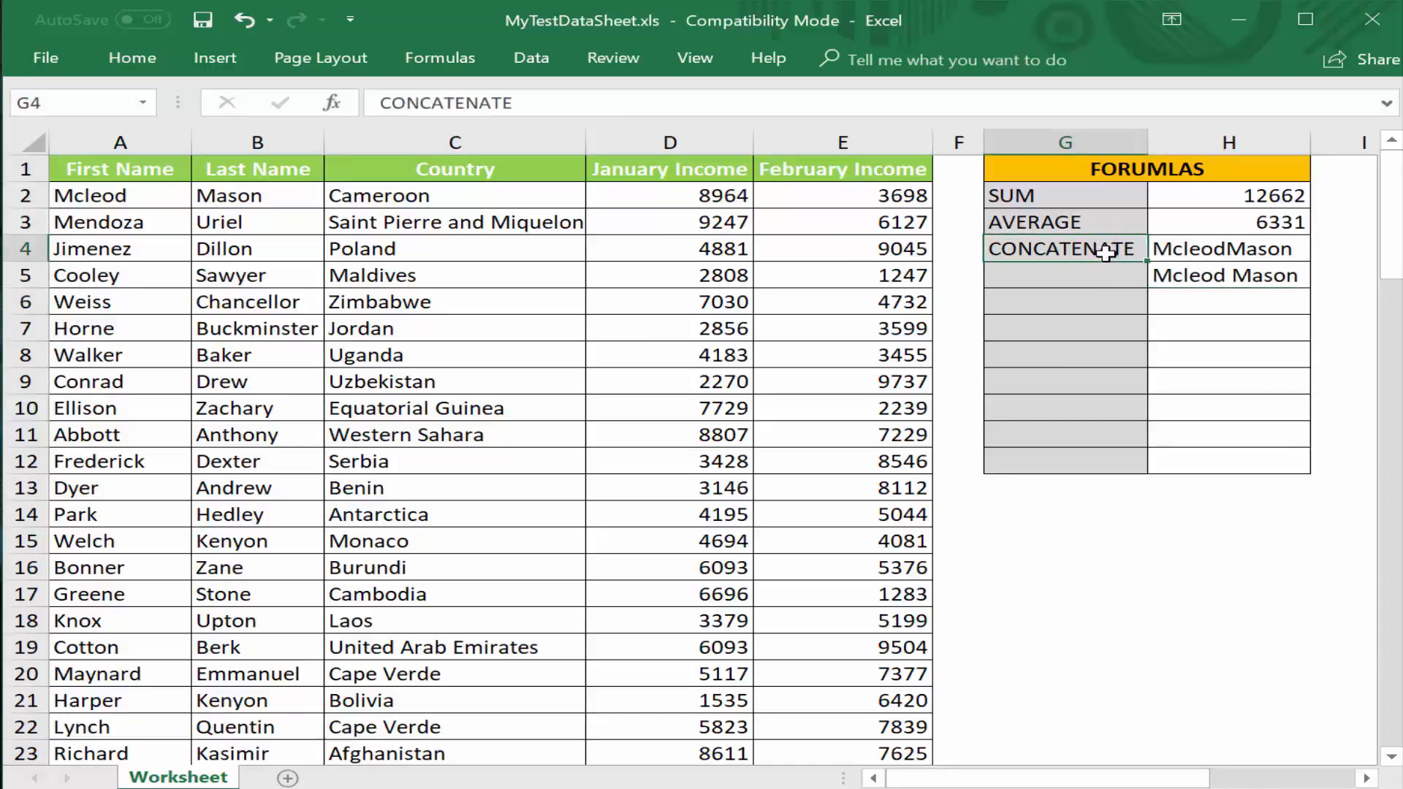
left_click_drag(1107, 252, 1107, 276)
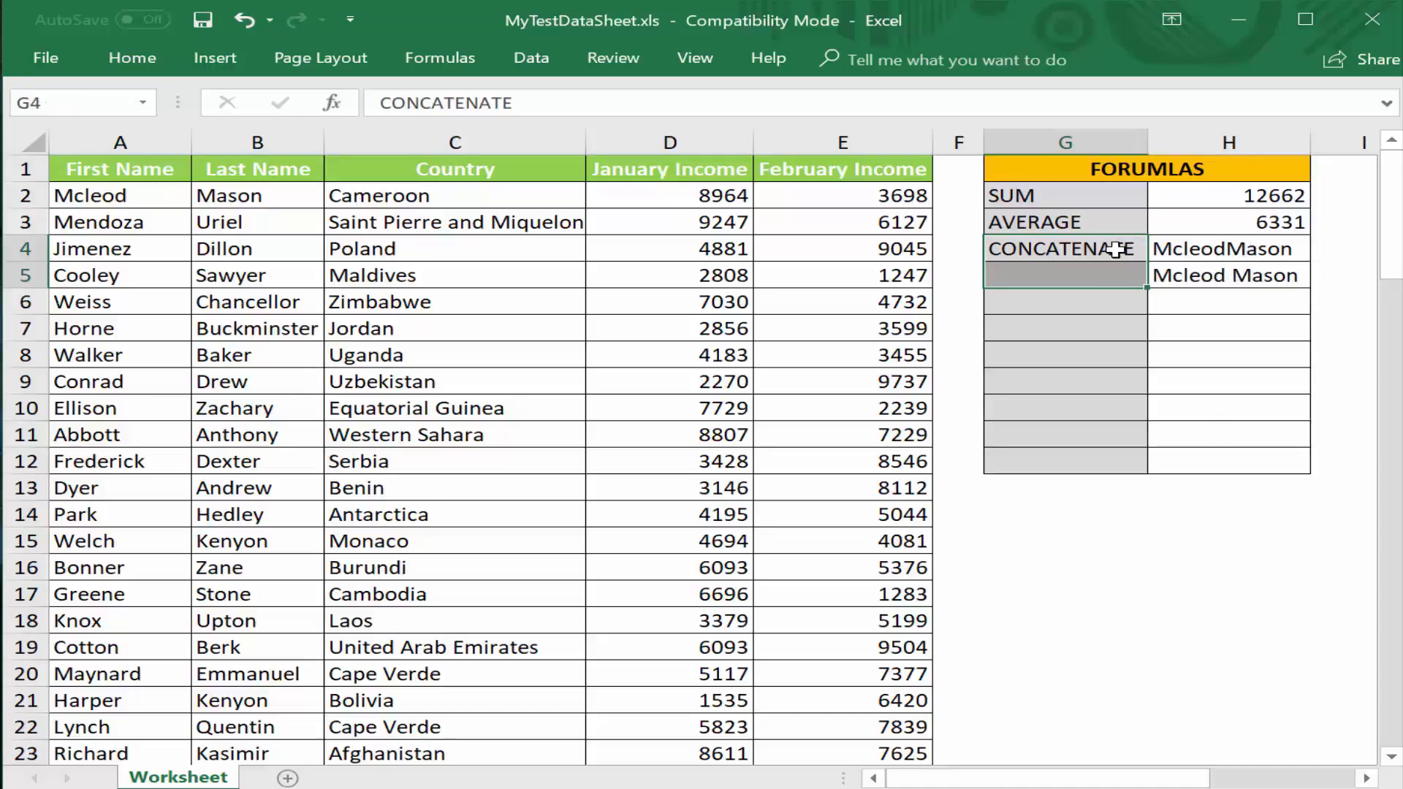
left_click(1115, 251)
left_click_drag(1115, 251, 1115, 274)
left_click(132, 60)
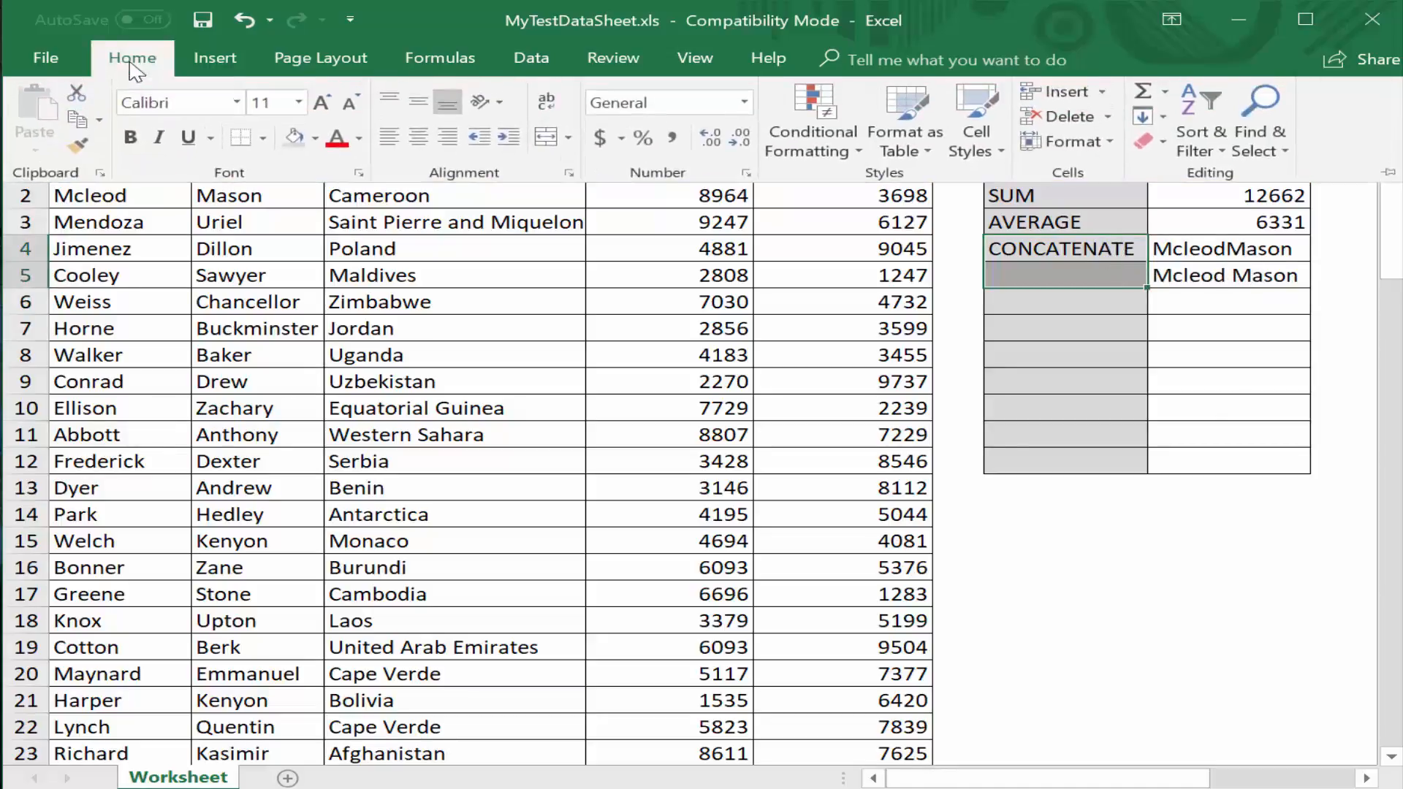
left_click(568, 137)
left_click(593, 167)
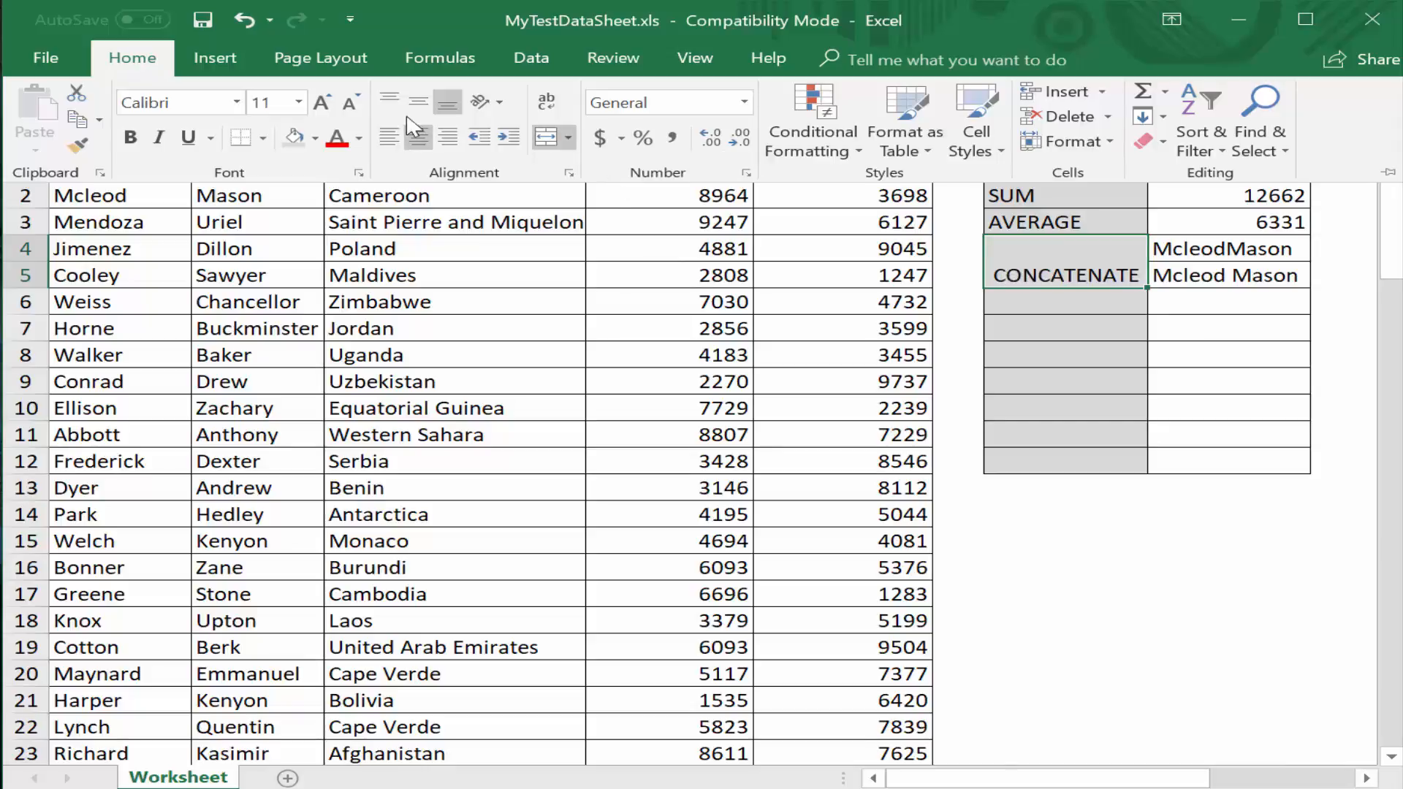
left_click(388, 138)
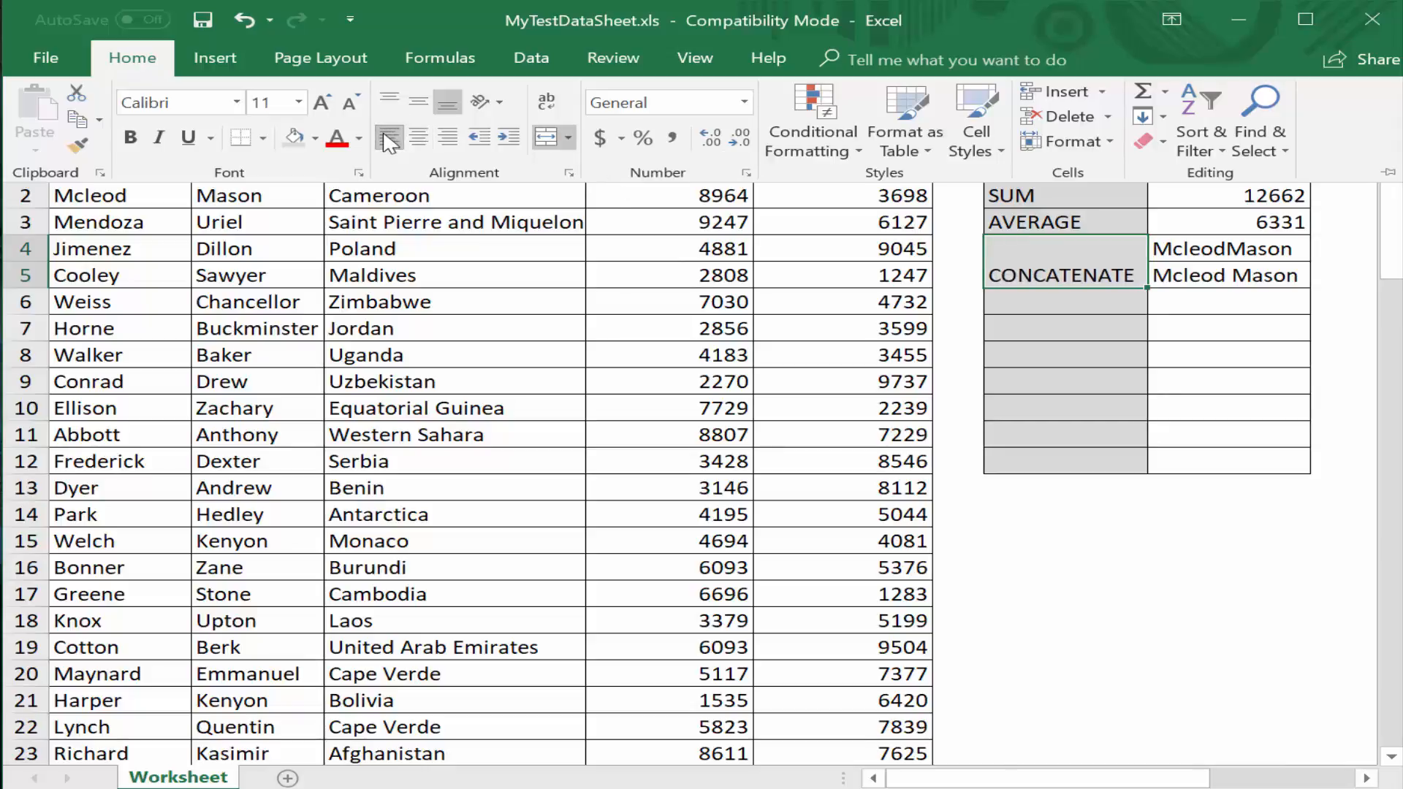
left_click(431, 111)
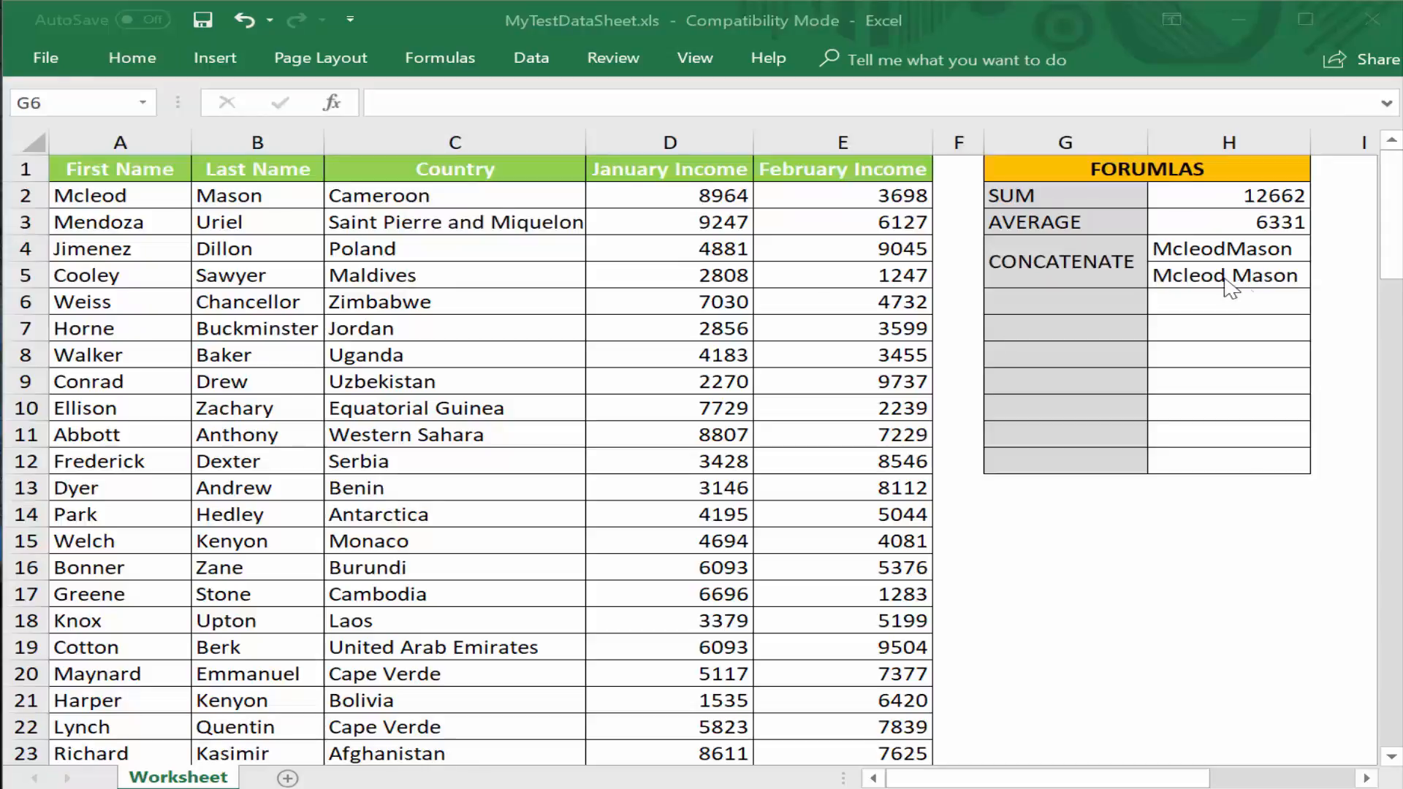
- Enter the label COUNT in cell G6, below the CONCATENATE label
left_click(1094, 304)
type("COUNT")
key("Tab")
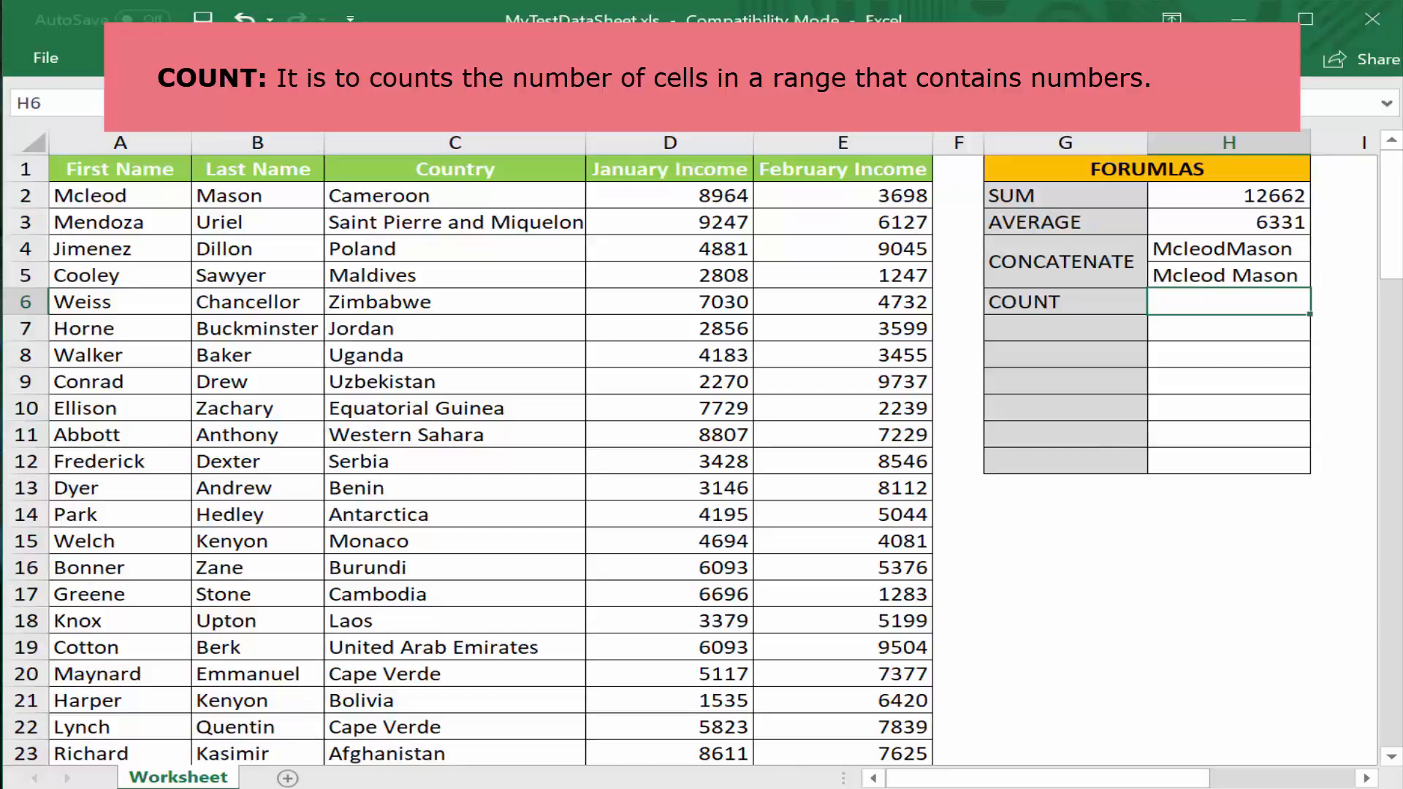
- Enter the formula =COUNT(9,8) in cell H6, beside the COUNT label
type("=COUNT")
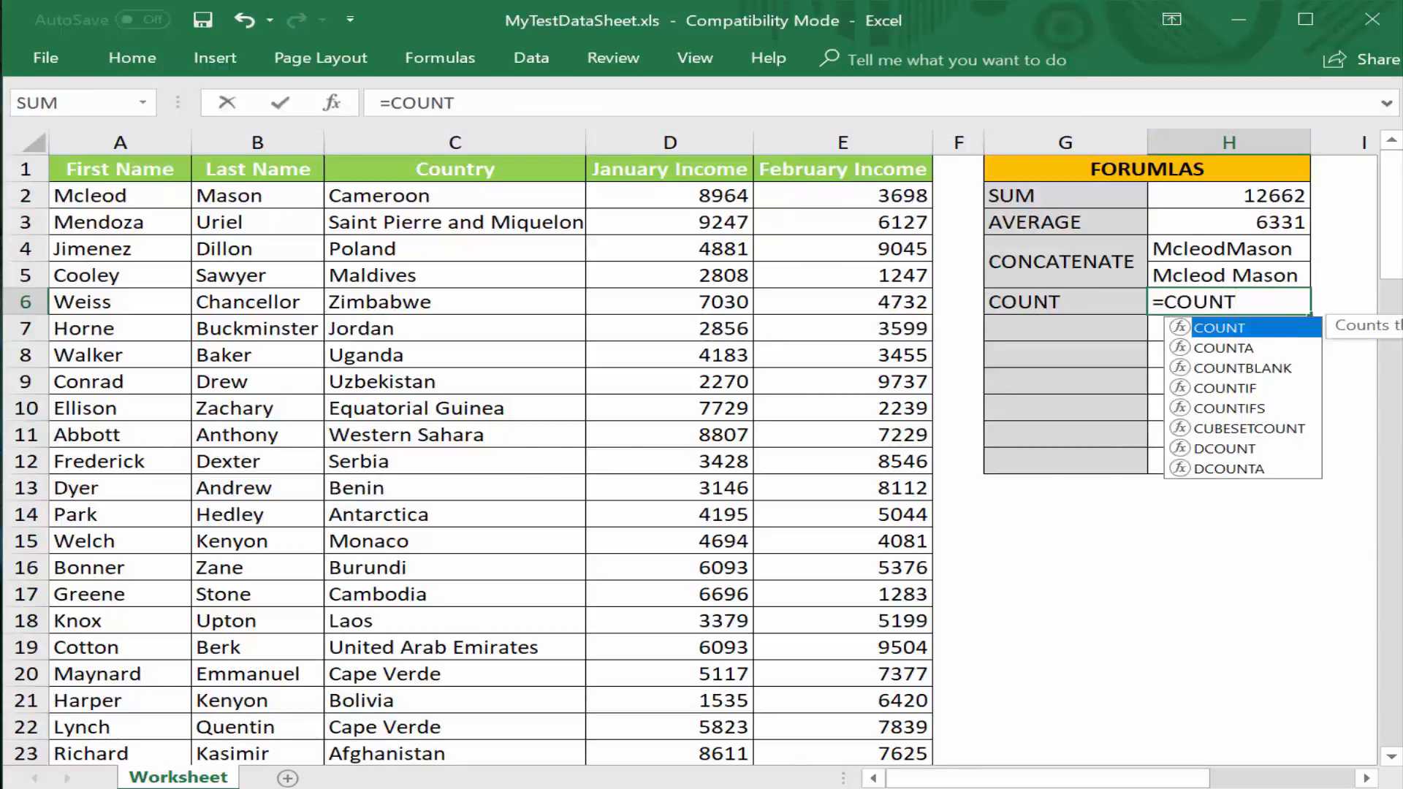
type("(")
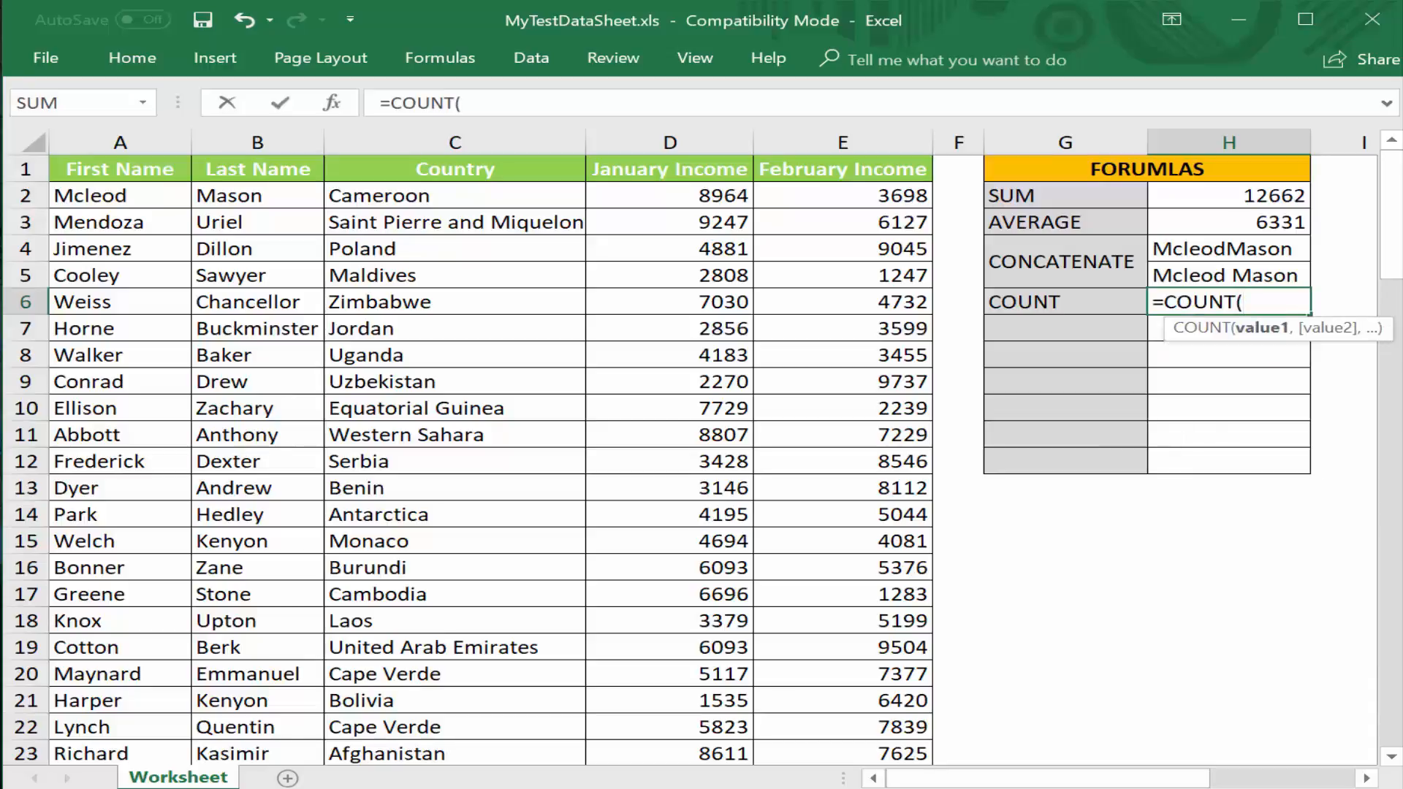
type("9,")
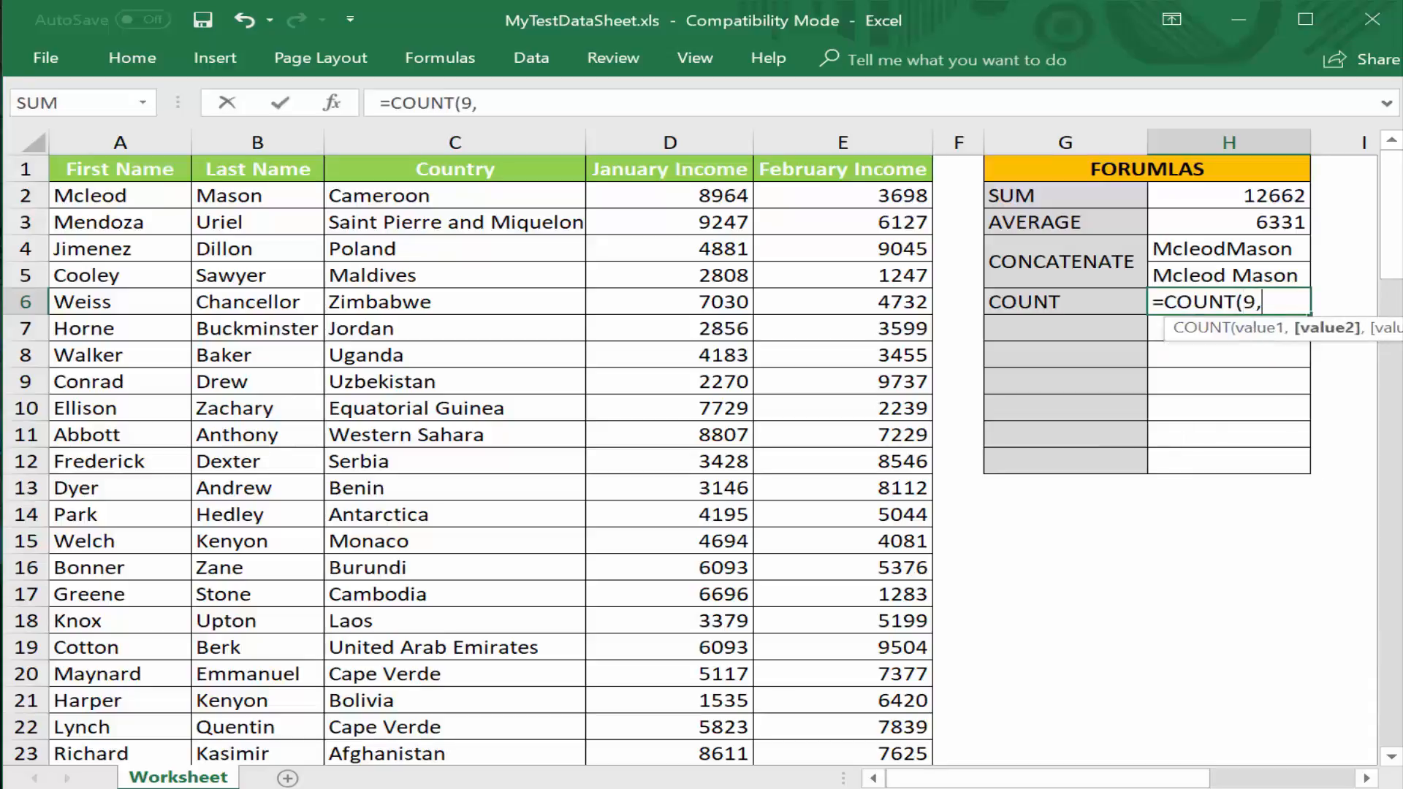
type("8)")
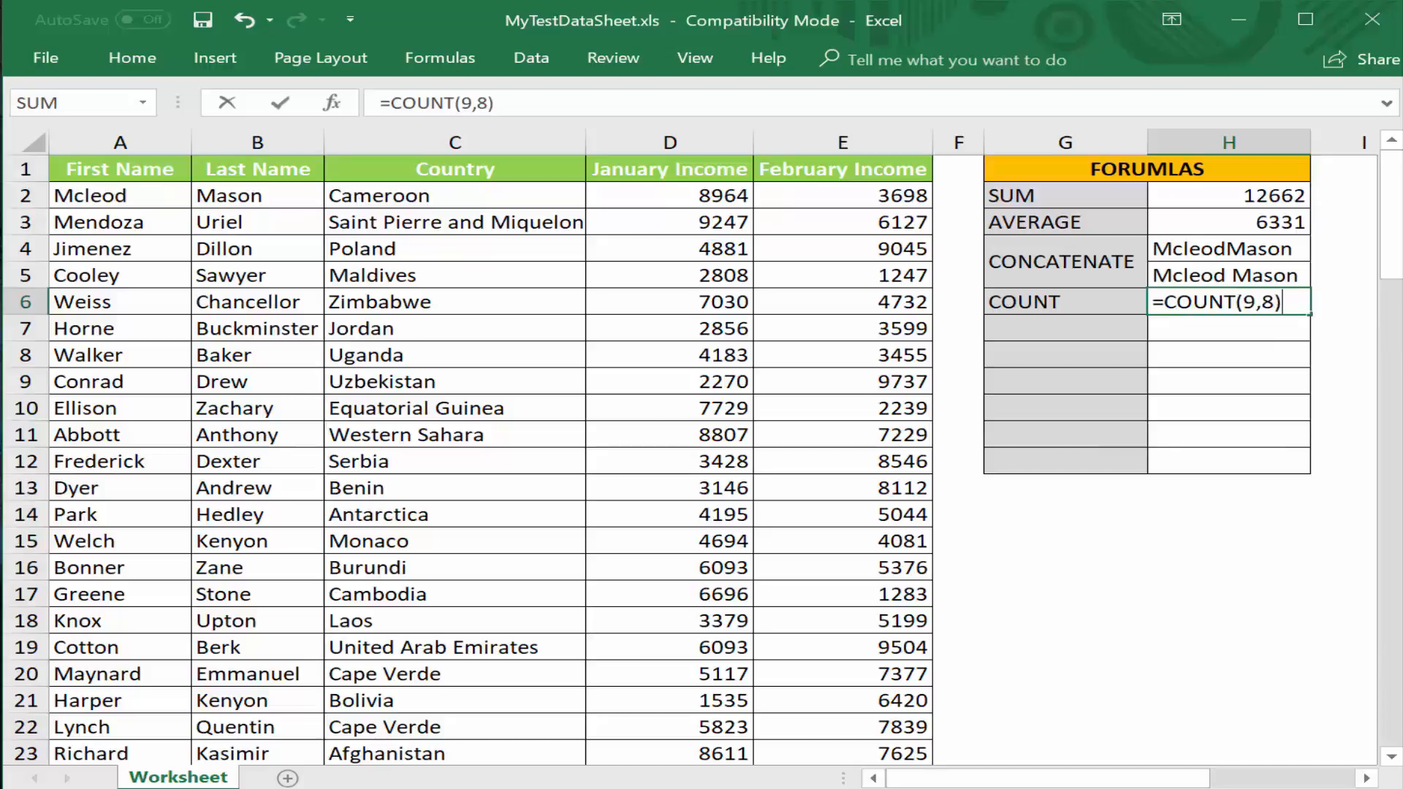
key("Return")
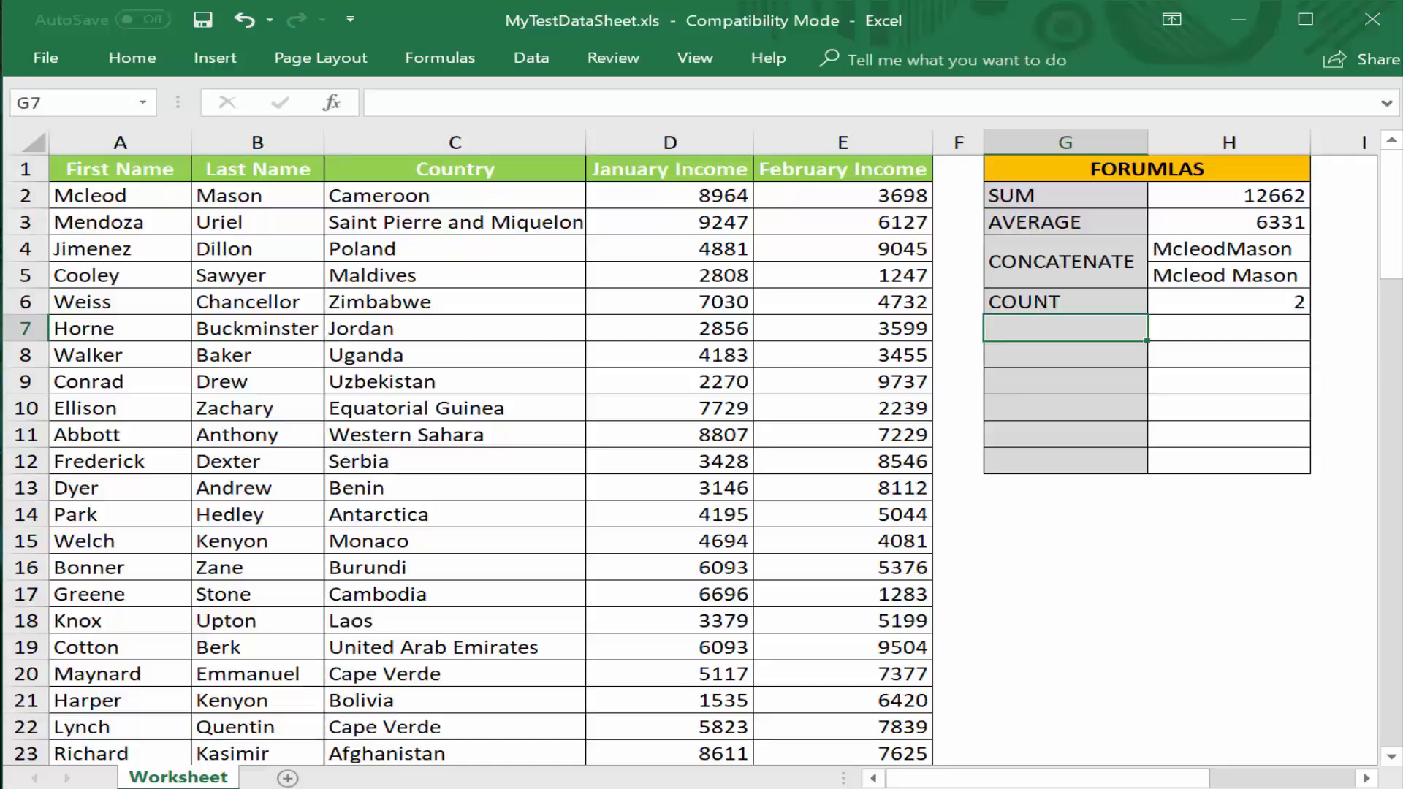
- Replace the formula in H6 with =COUNT(D2:E2) to count the numeric cells among the first row's incomes
left_click(1249, 307)
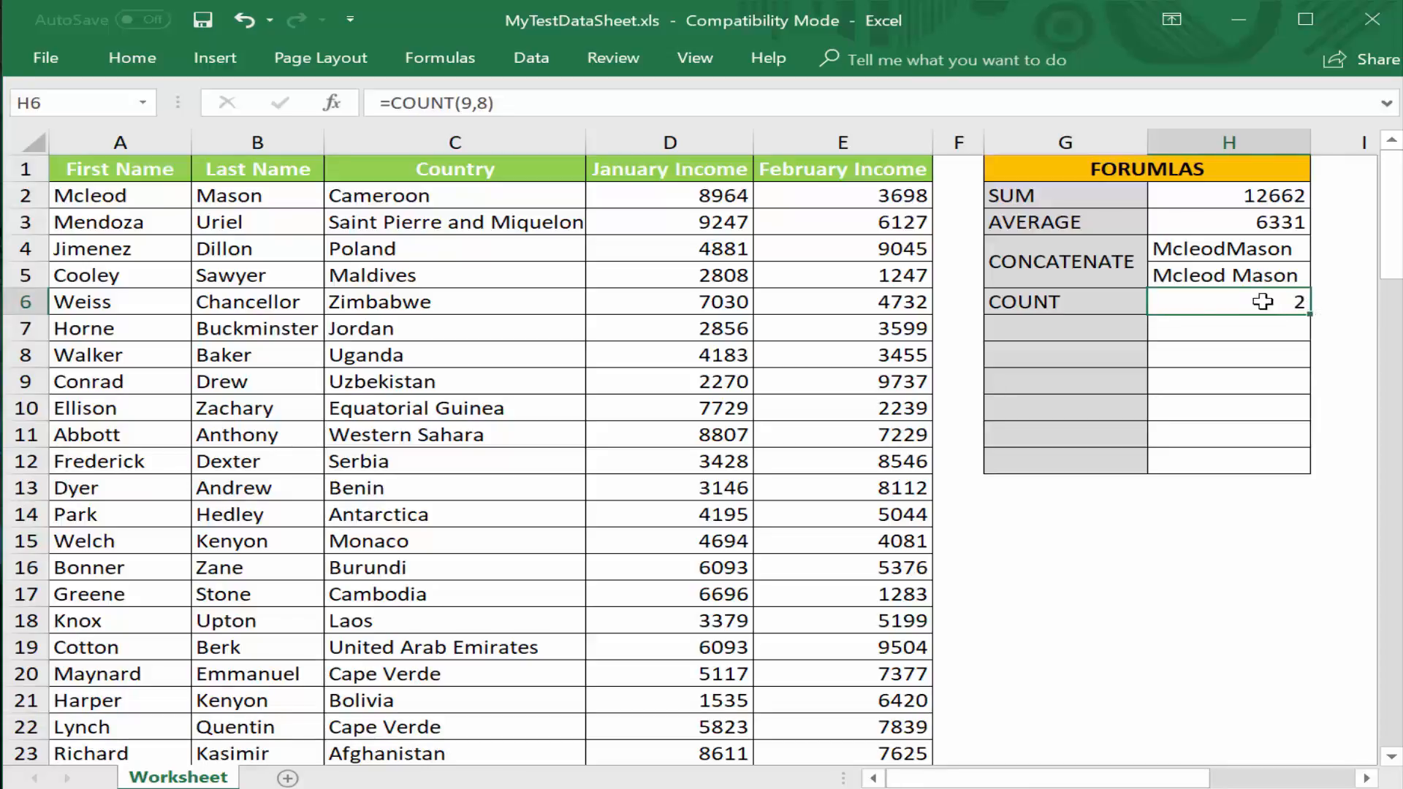
type("=COUNT")
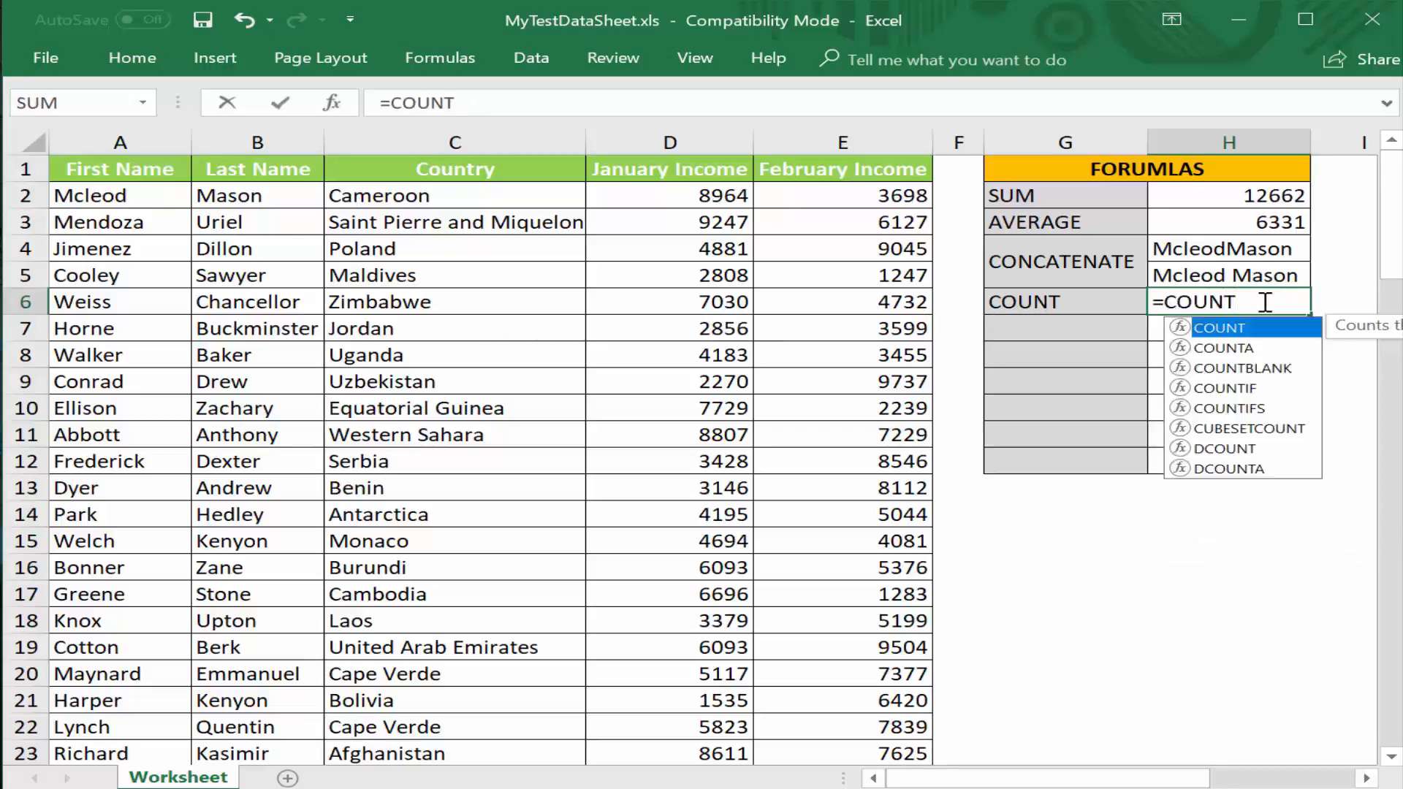
type("(")
left_click(703, 198)
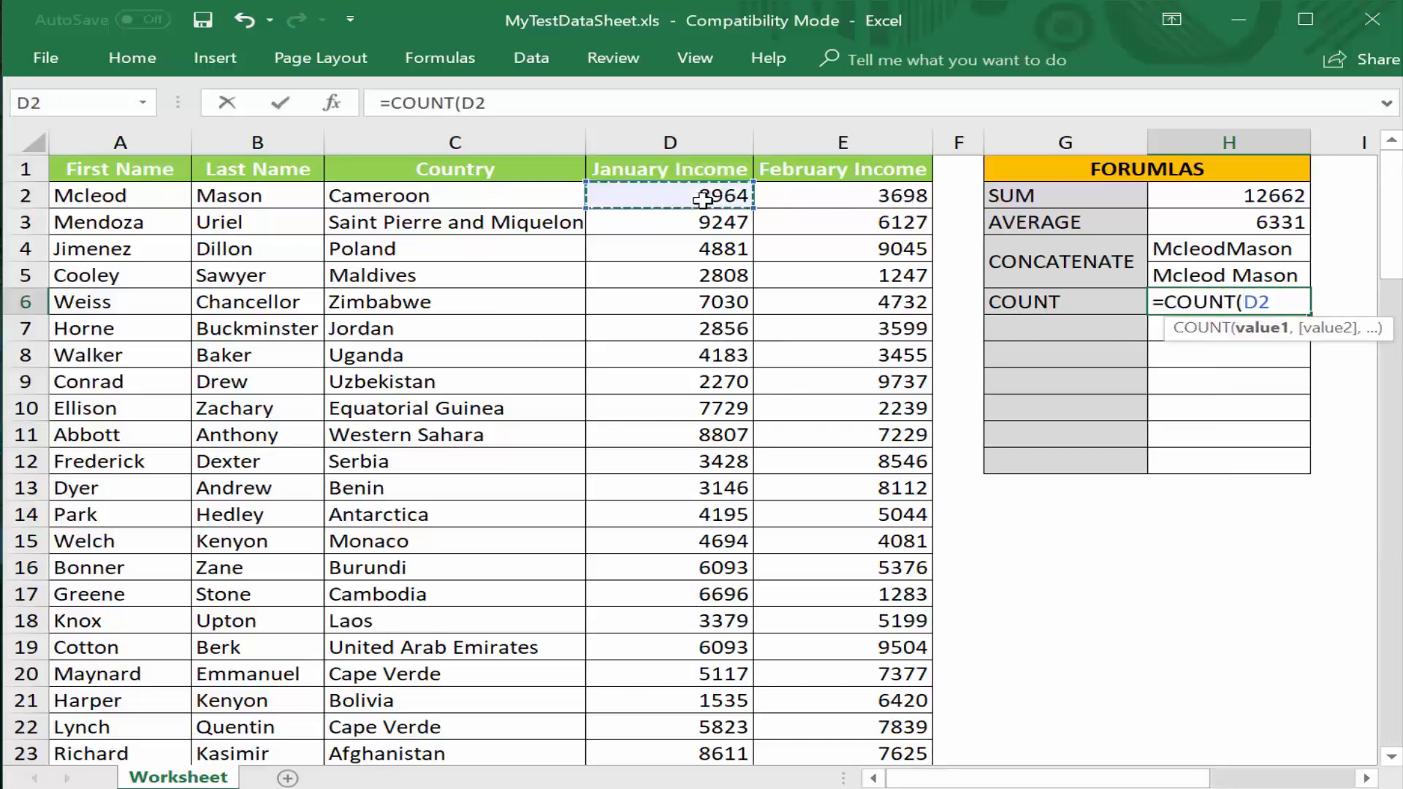
left_click_drag(703, 197, 841, 195)
type(")")
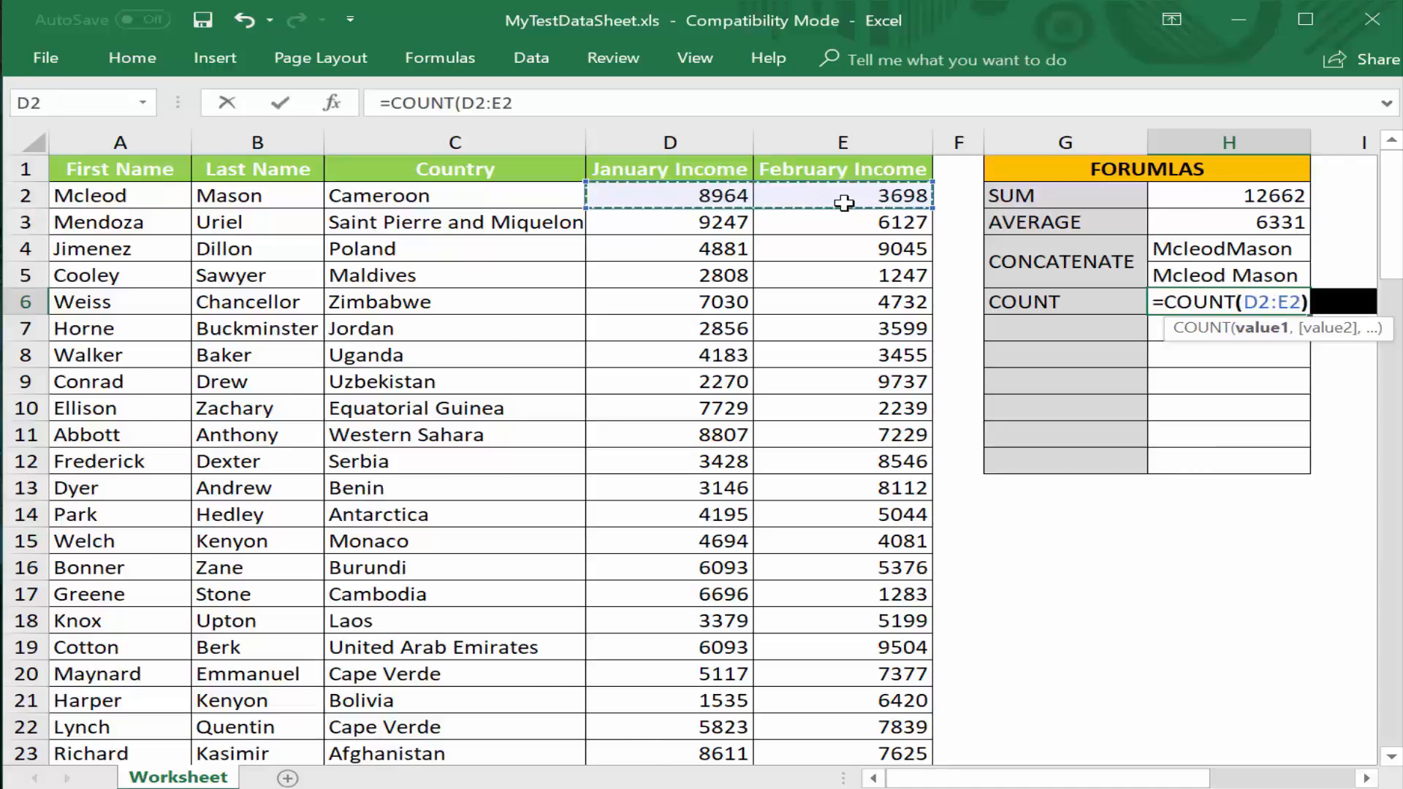
key("Return")
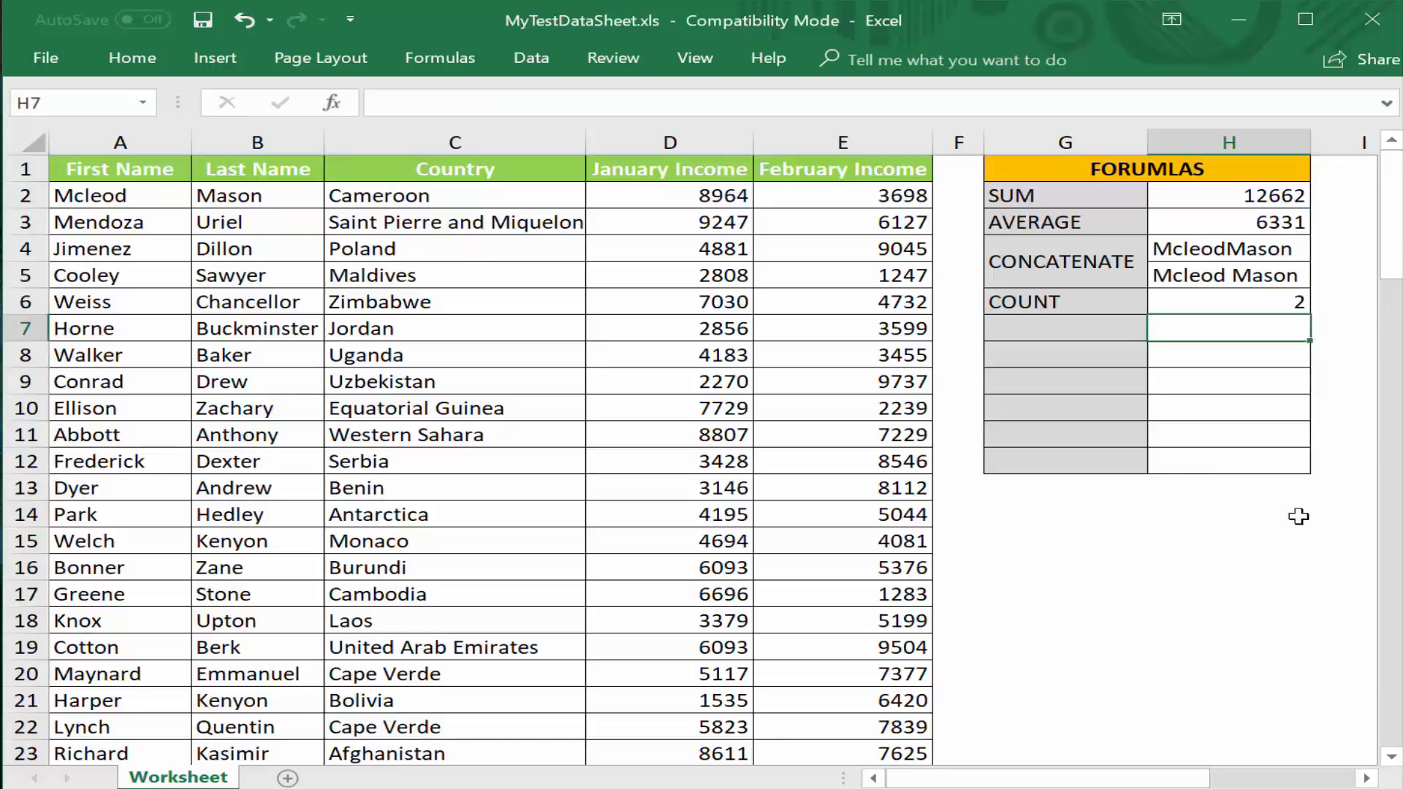
- Enter the label COUNTA in cell G7, below the COUNT label
key("Left")
type("COUNTA")
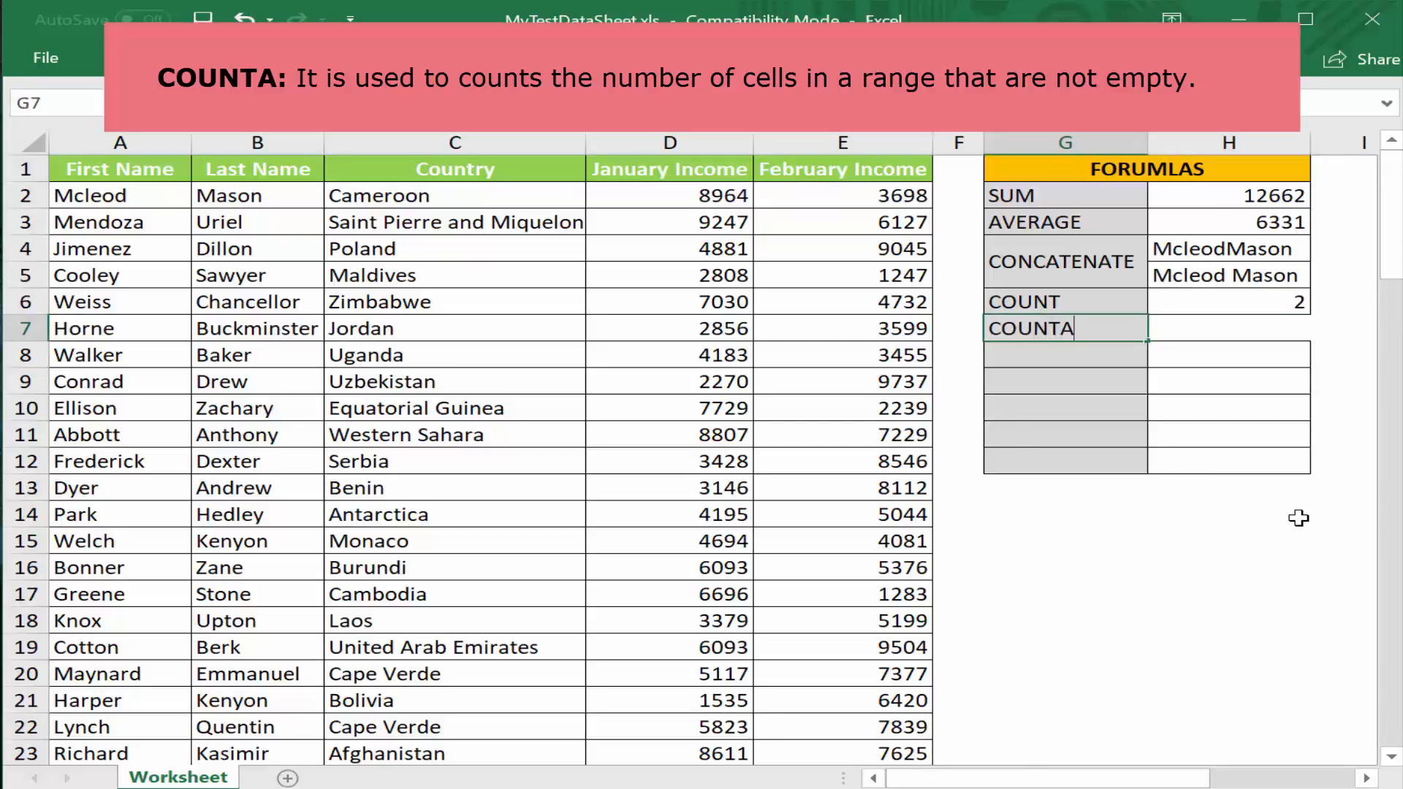
key("Tab")
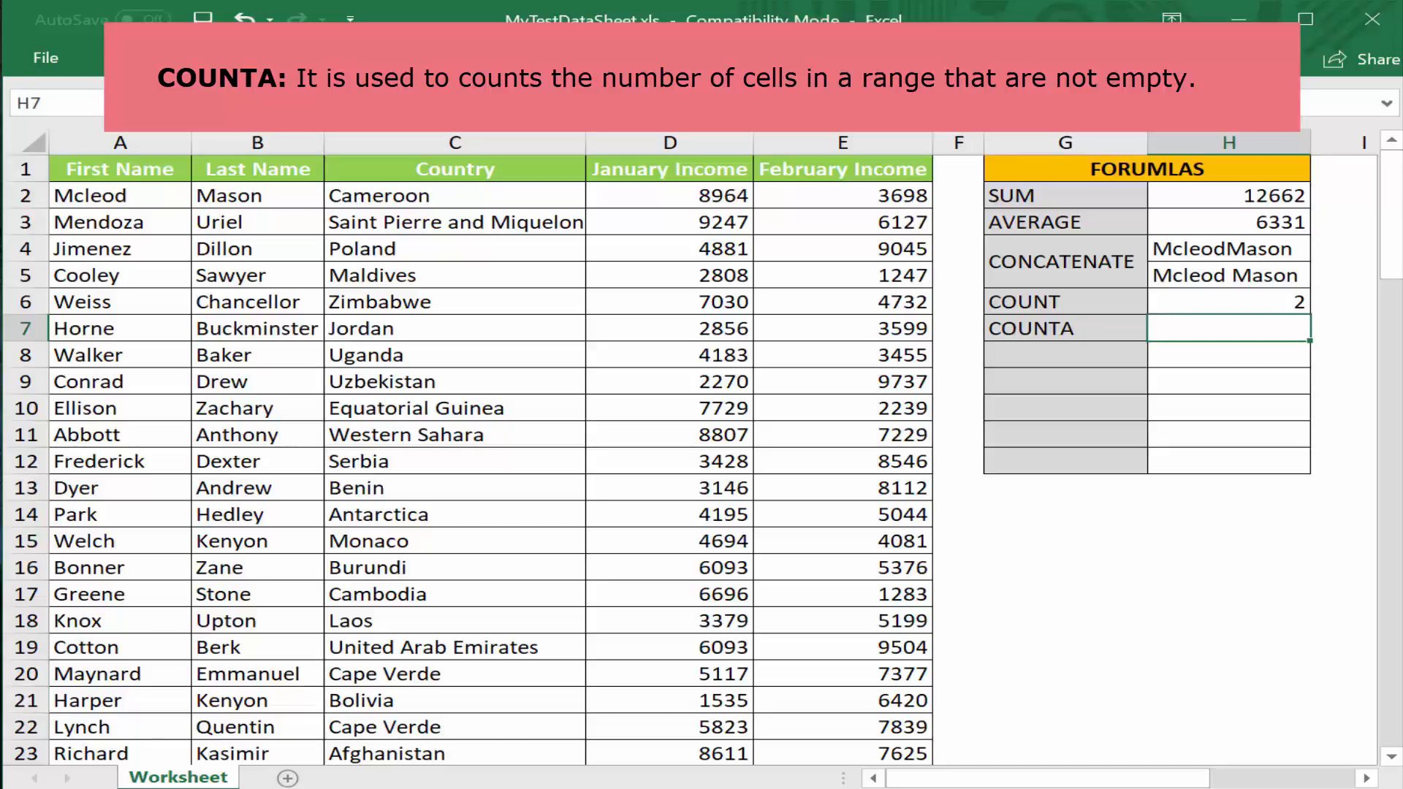
- Enter the formula =COUNTA(D2:E2) in cell H7 to count the non-empty cells among the first row's incomes
type("=COUNTA(")
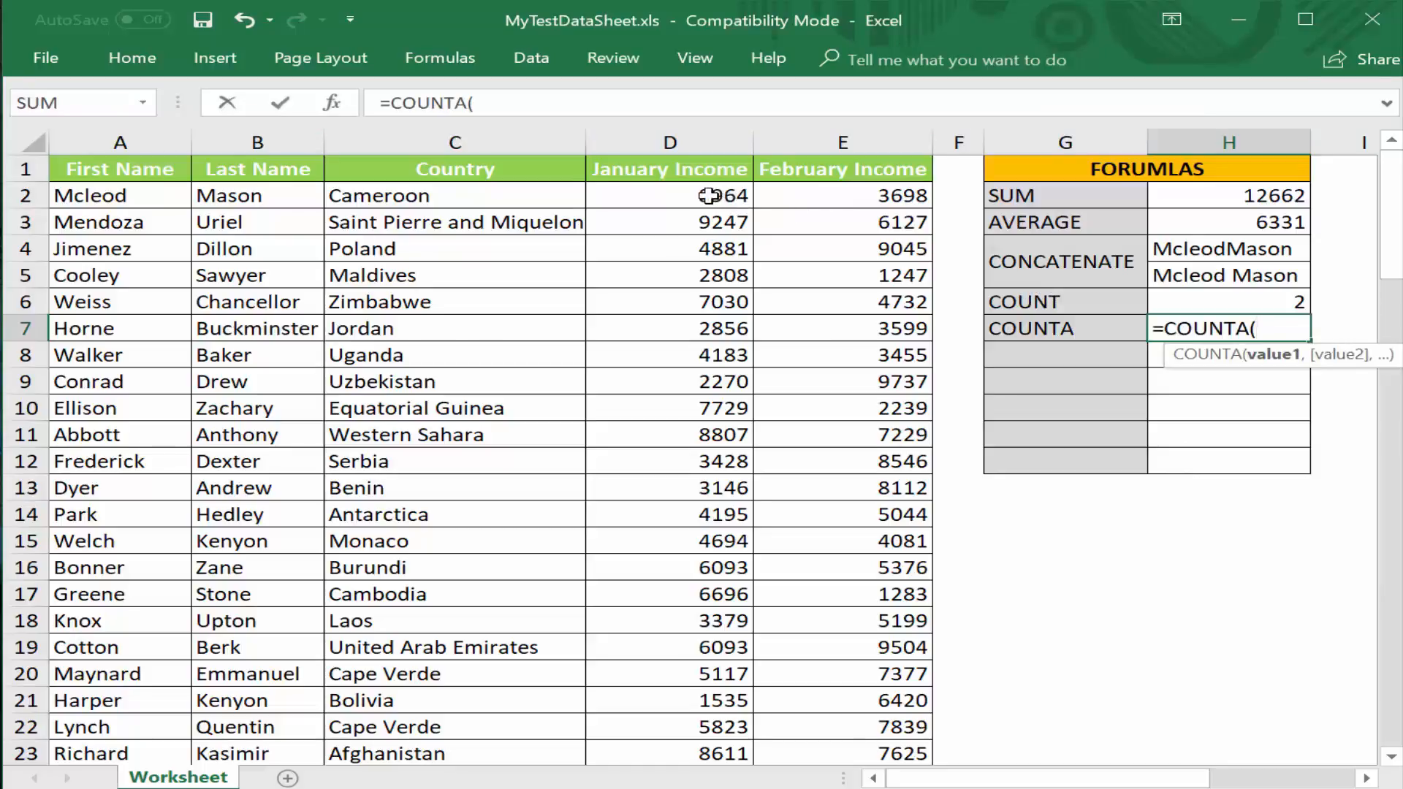
left_click_drag(720, 197, 822, 204)
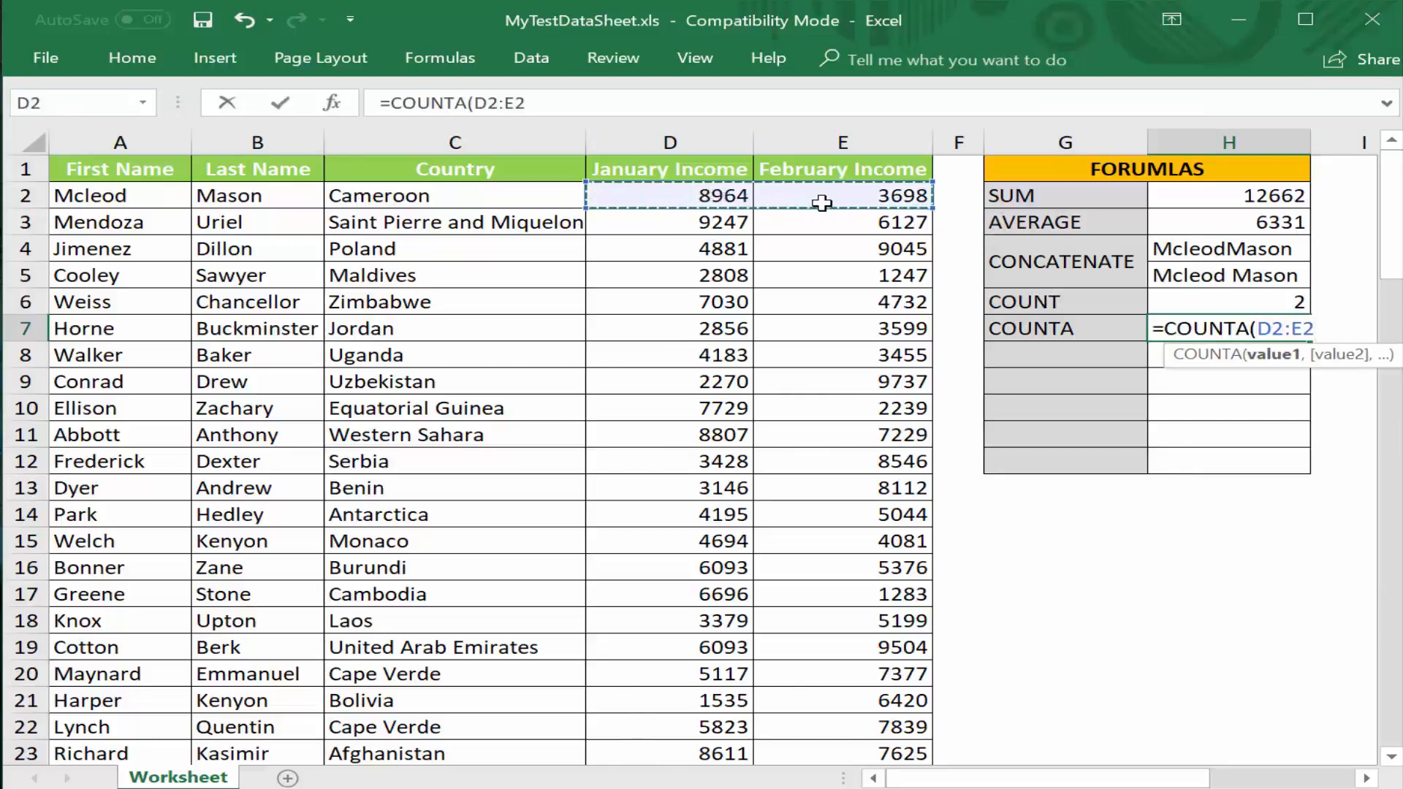
type(")")
key("Return")
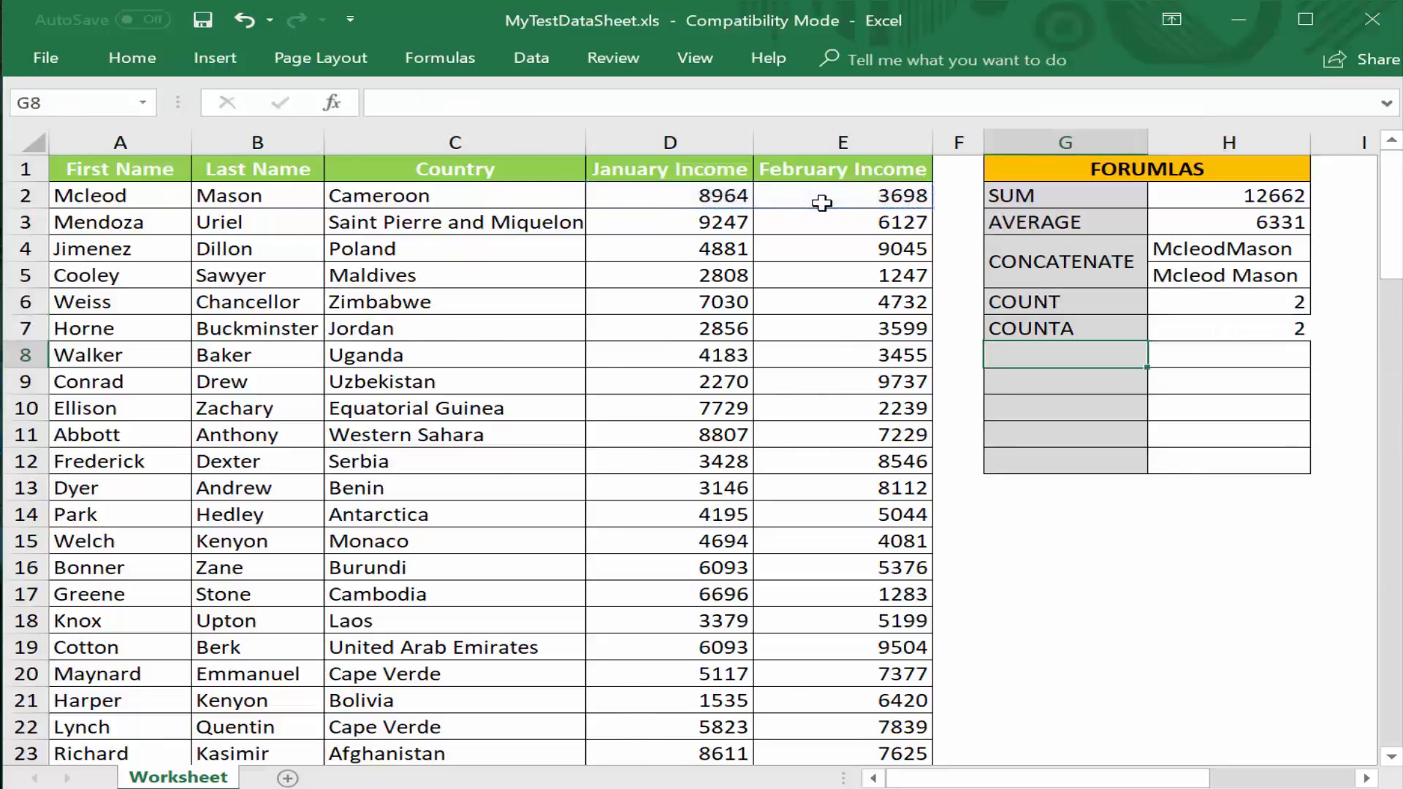
left_click(1269, 324)
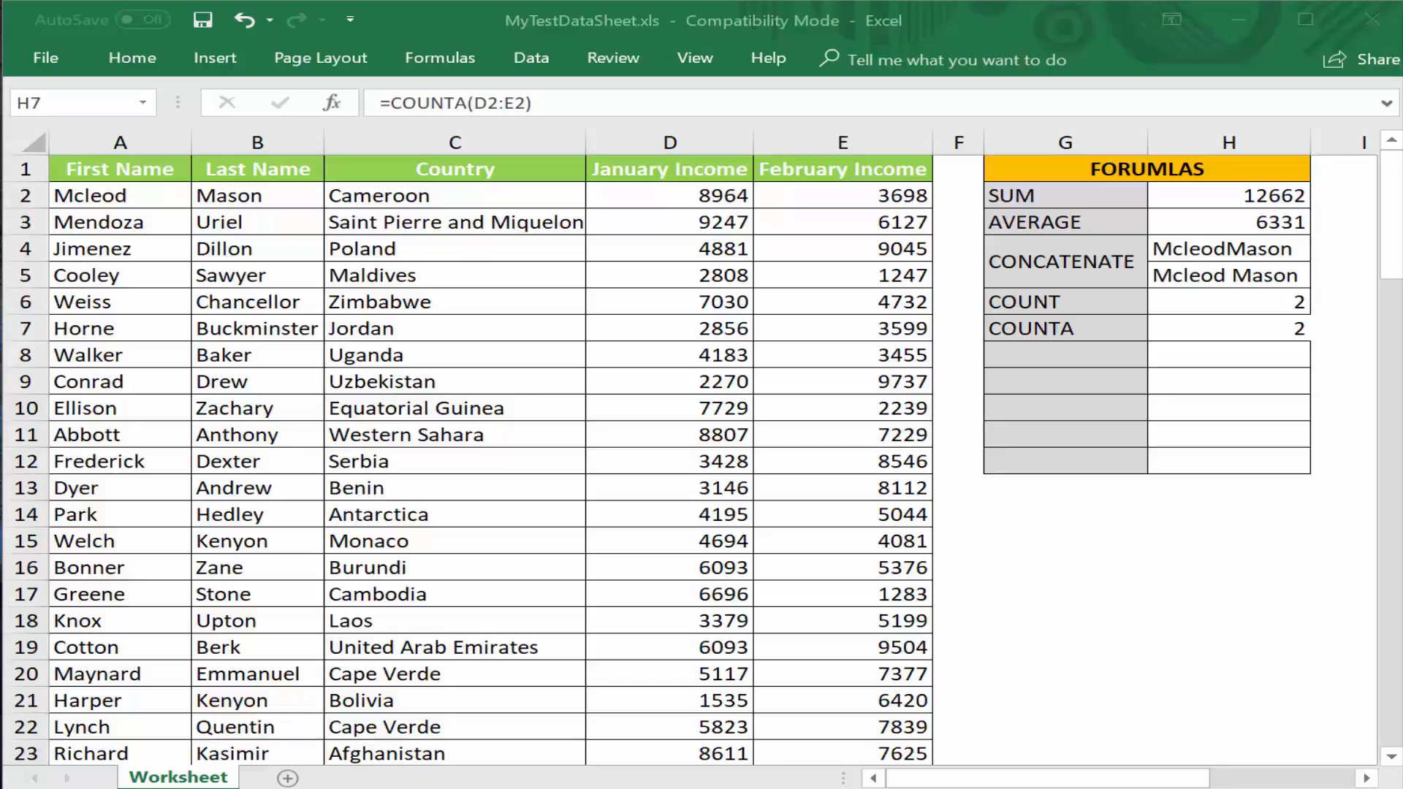
- Replace the first row's February income in cell E2 with the text NULL
left_click(899, 195)
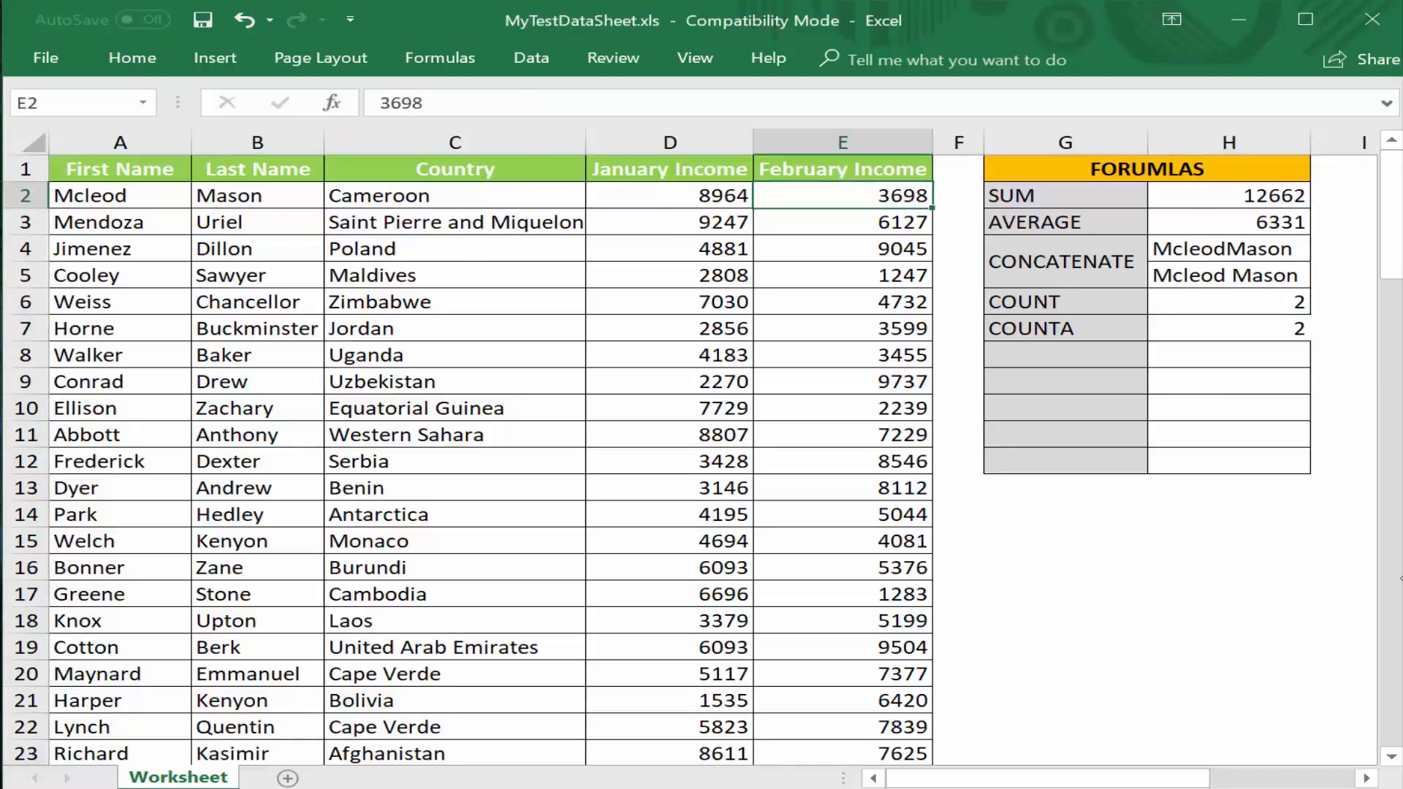
type("NULL")
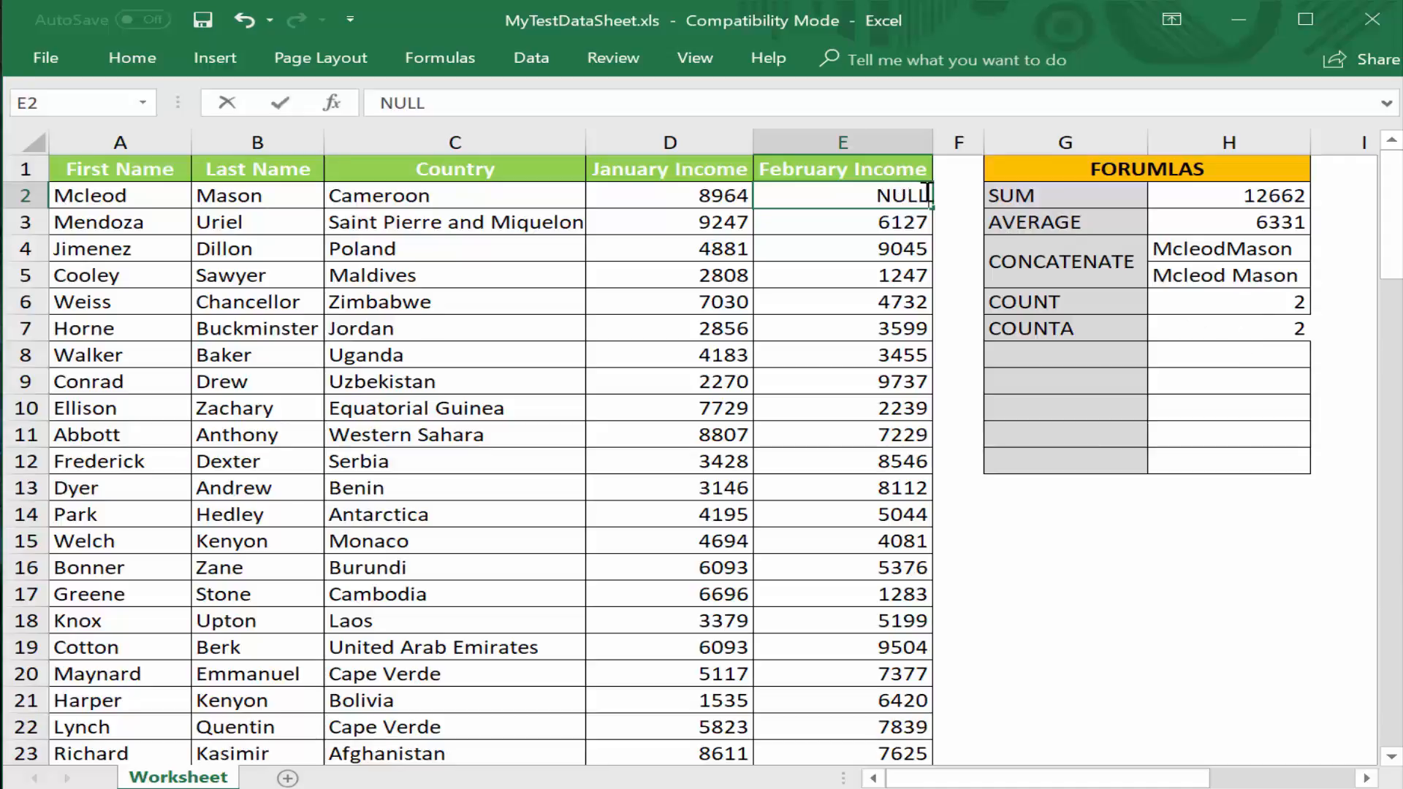
key("Return")
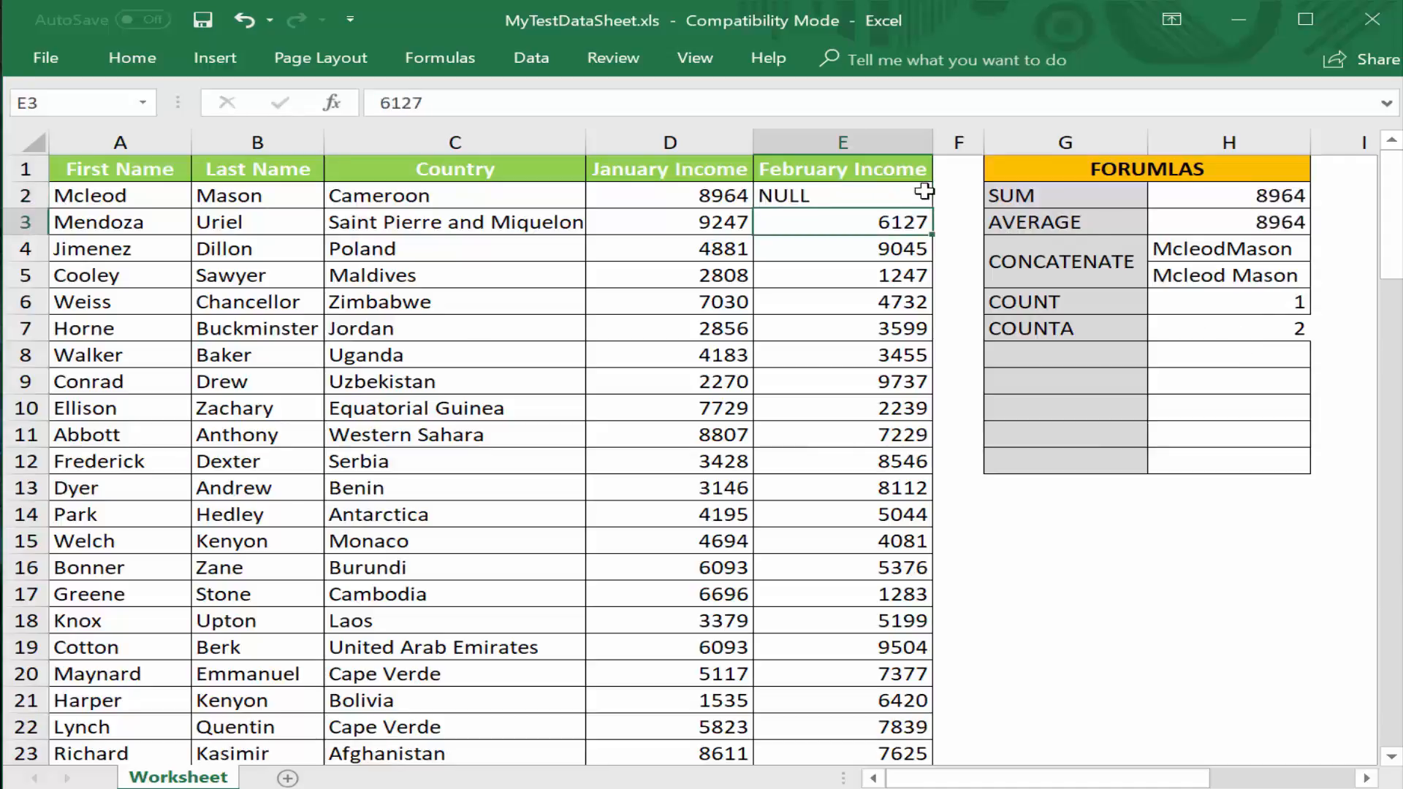
- Check the COUNT formula in H6, and undo the NULL entry in the first row's February income cell E2
left_click(1274, 303)
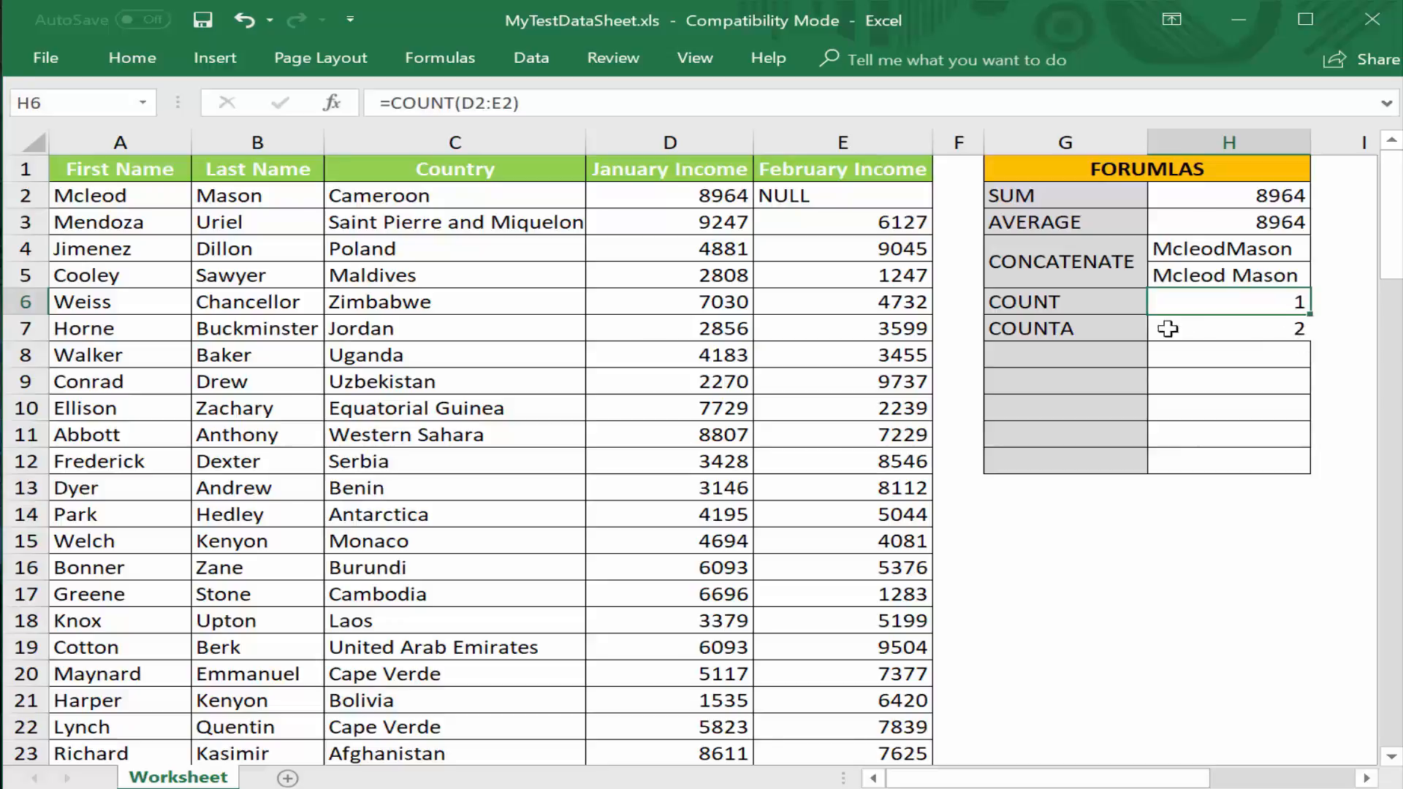
left_click(876, 196)
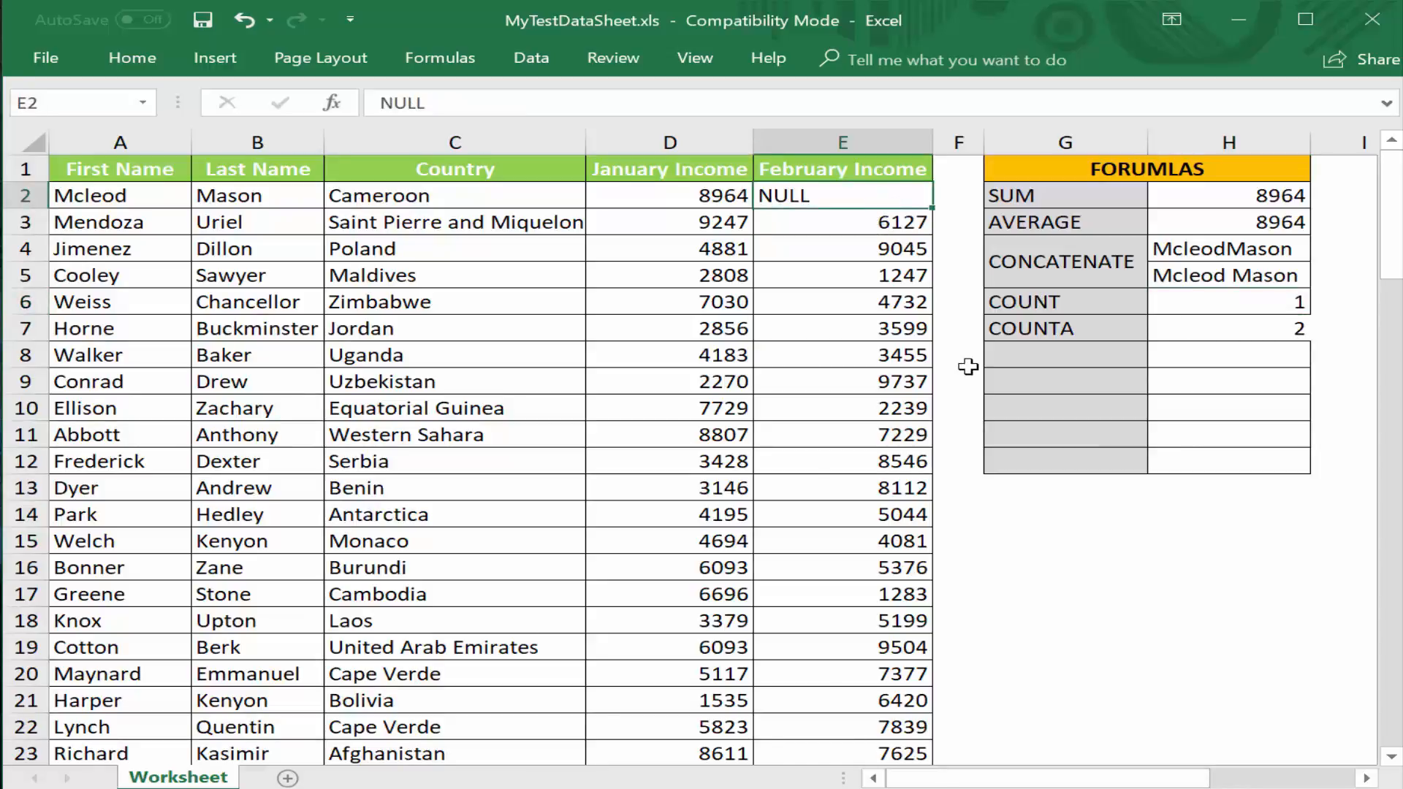
key("ctrl+z")
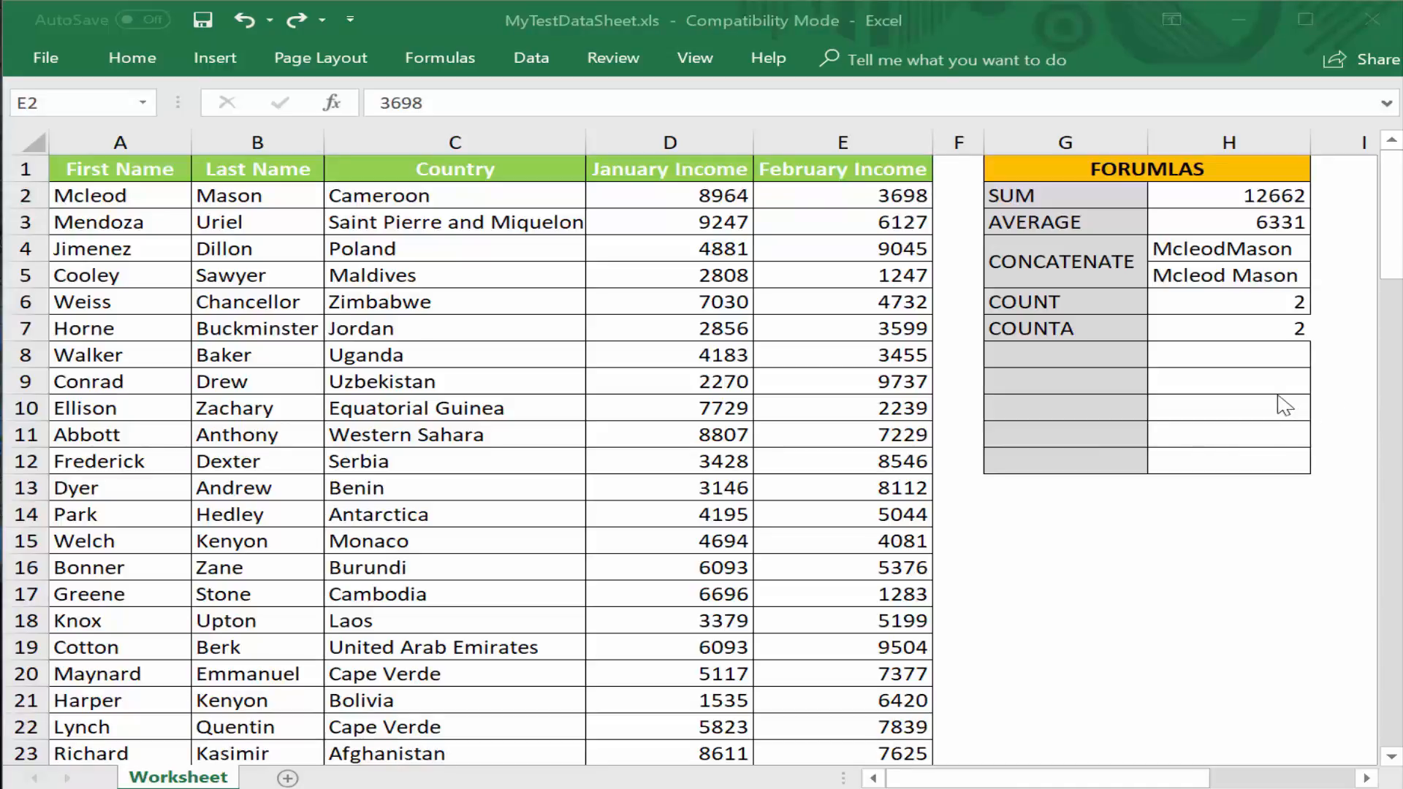
- Enter the label DROPDOWN in cell G8, below the COUNTA label
type("DROPDOWN")
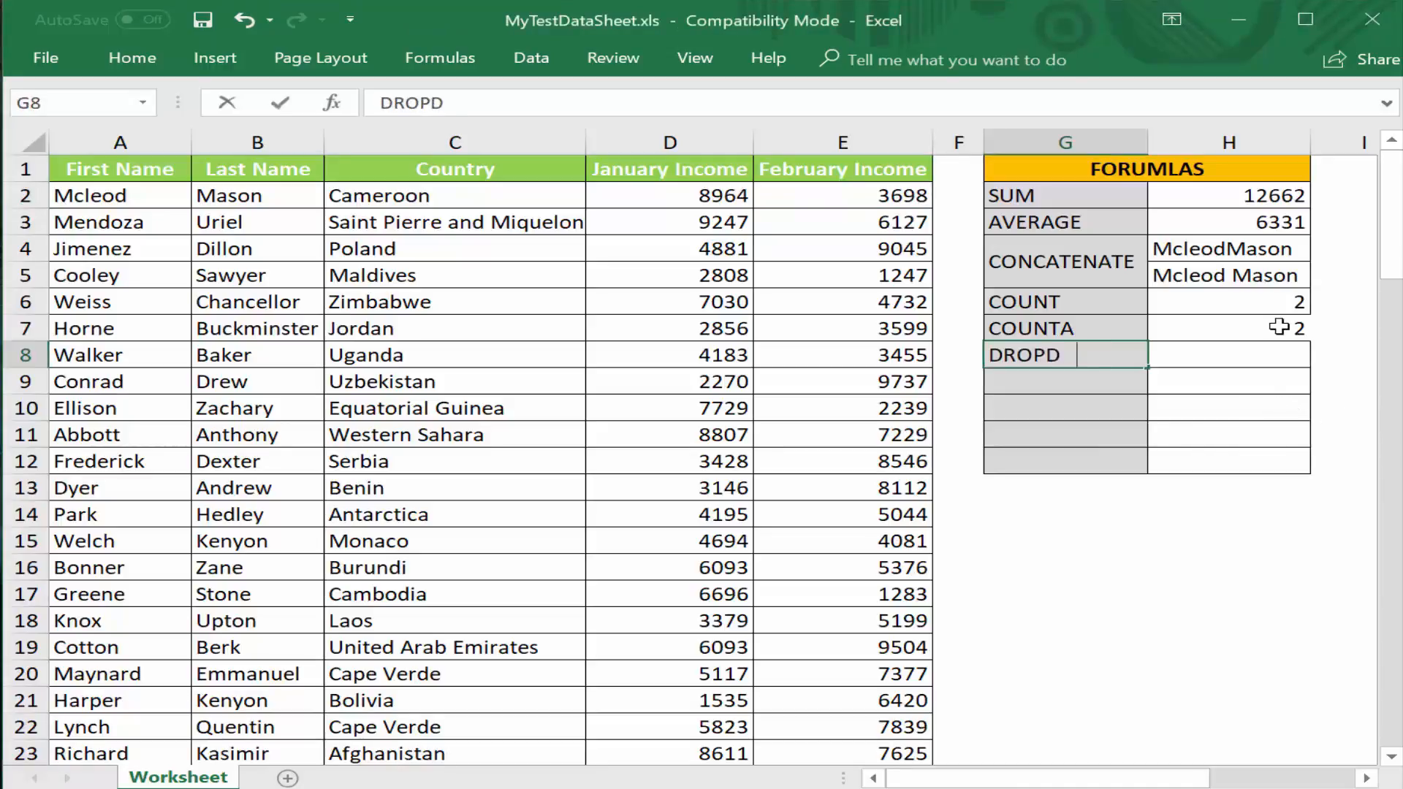
key("Tab")
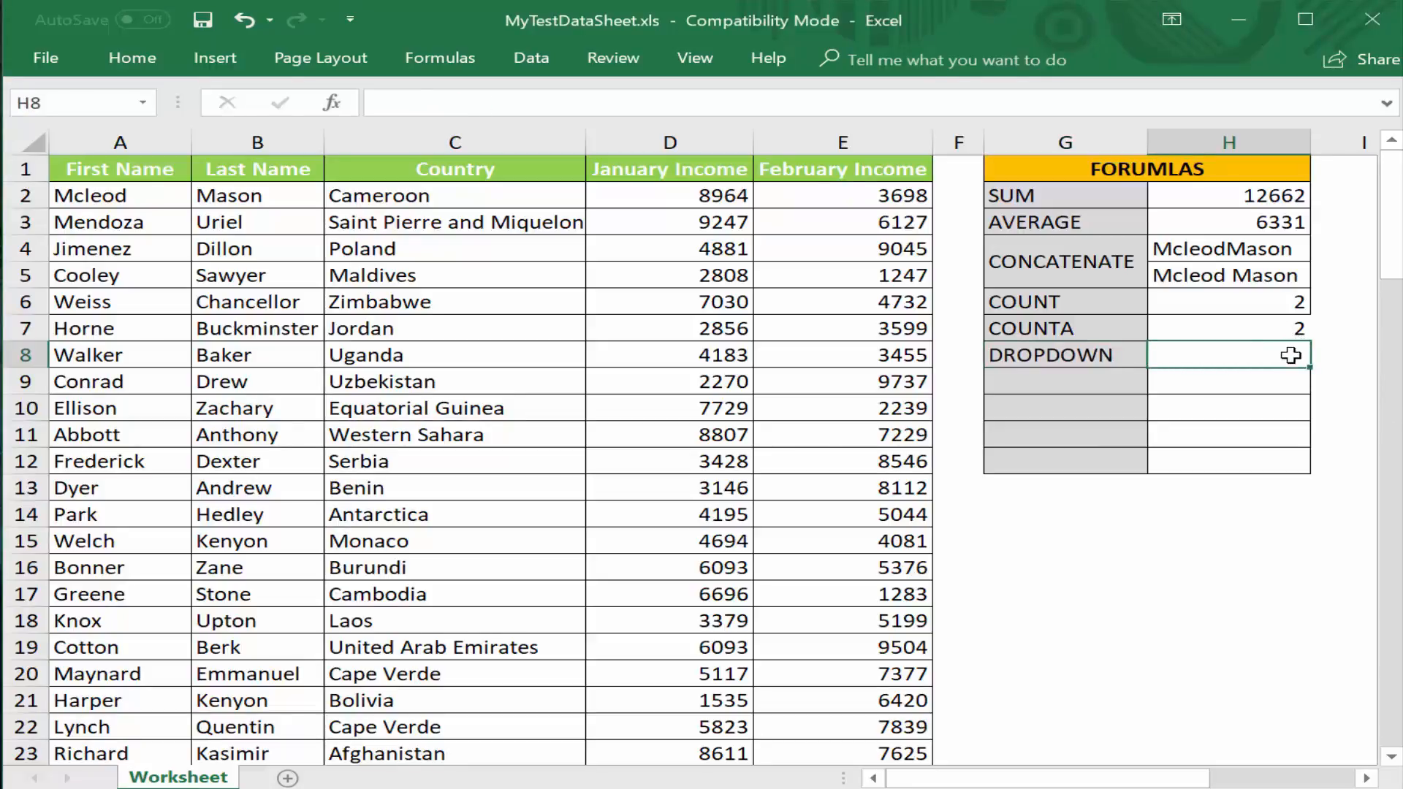
- Add data validation to cell H8 that allows a List with the countries in =$C$2:$C$101 as its source
left_click(531, 59)
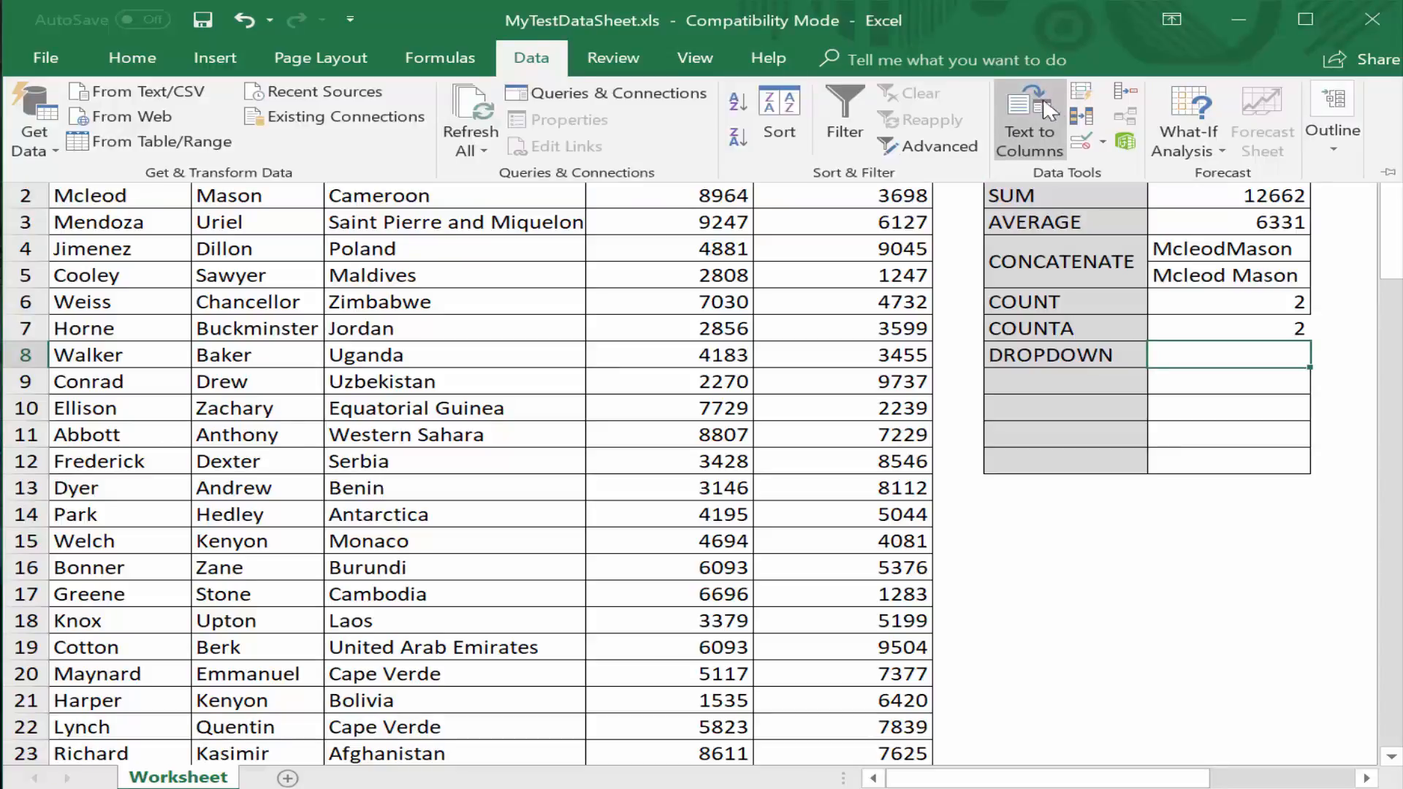
left_click(1104, 144)
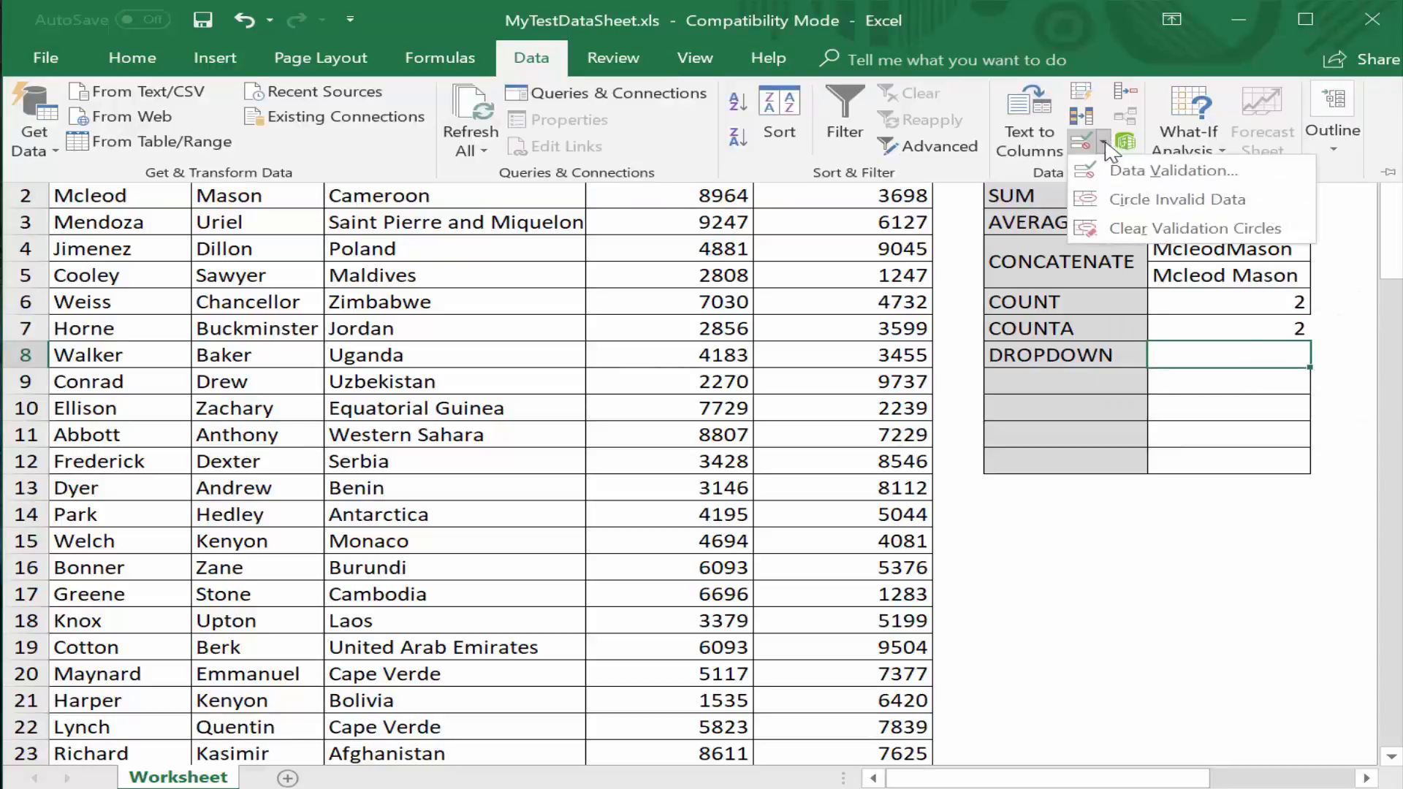
left_click(1122, 171)
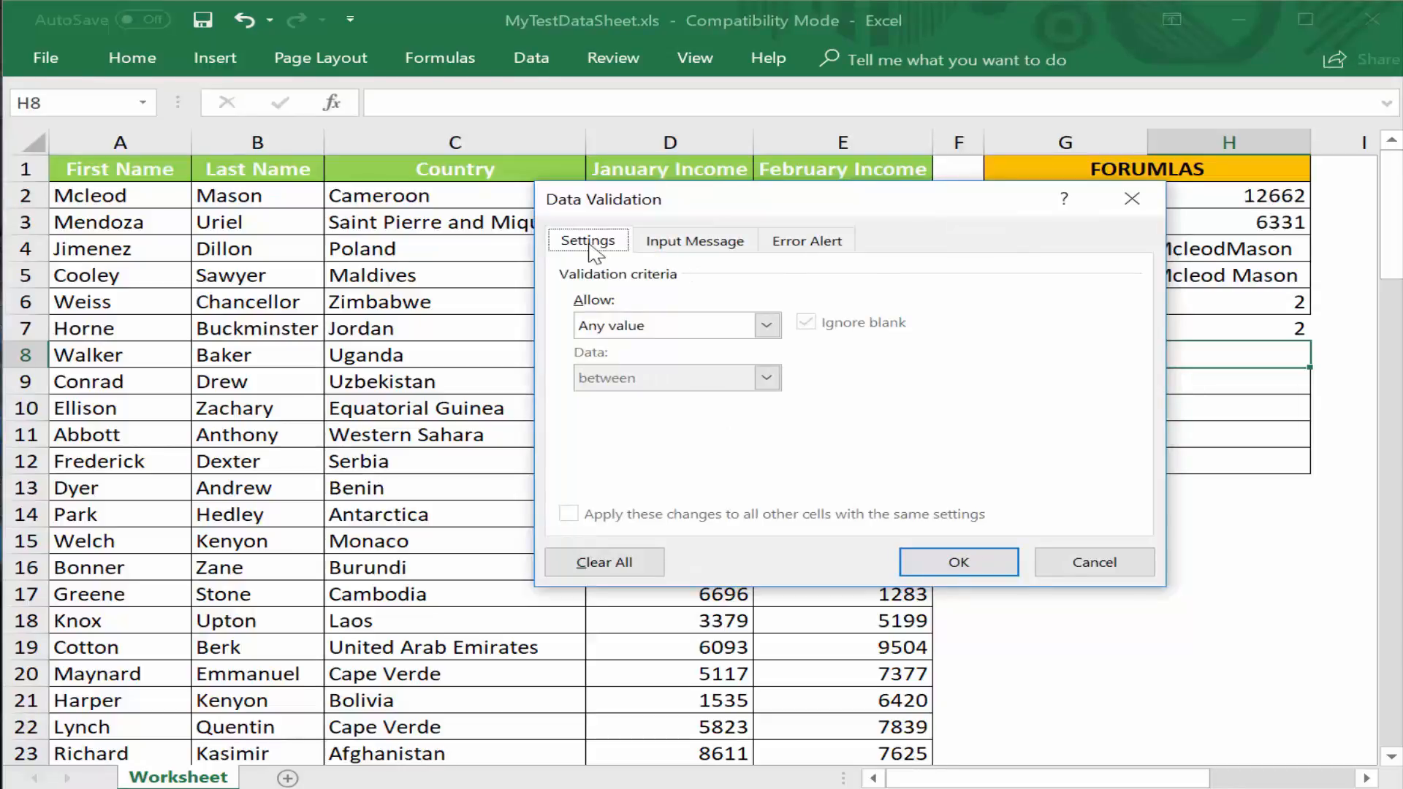
left_click(766, 327)
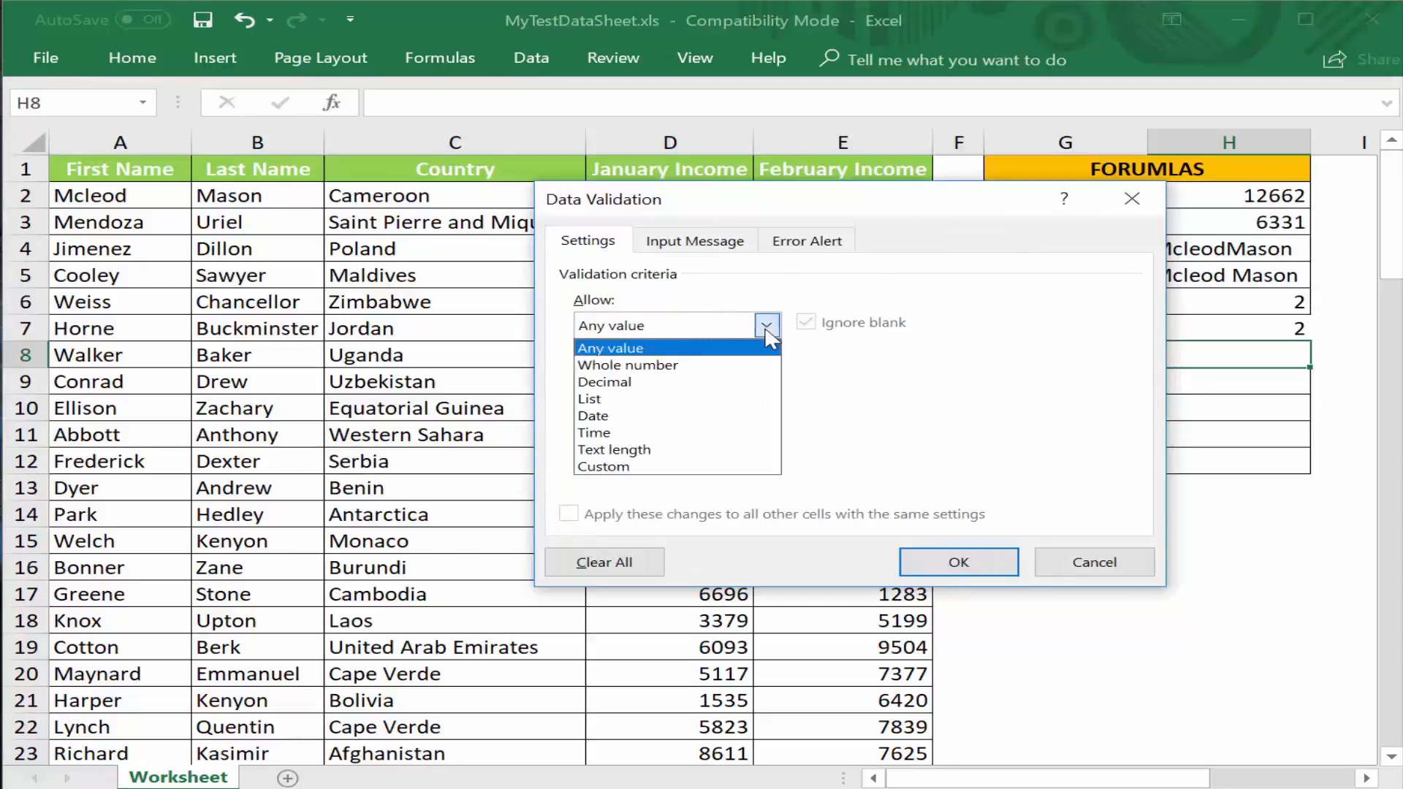
left_click(717, 401)
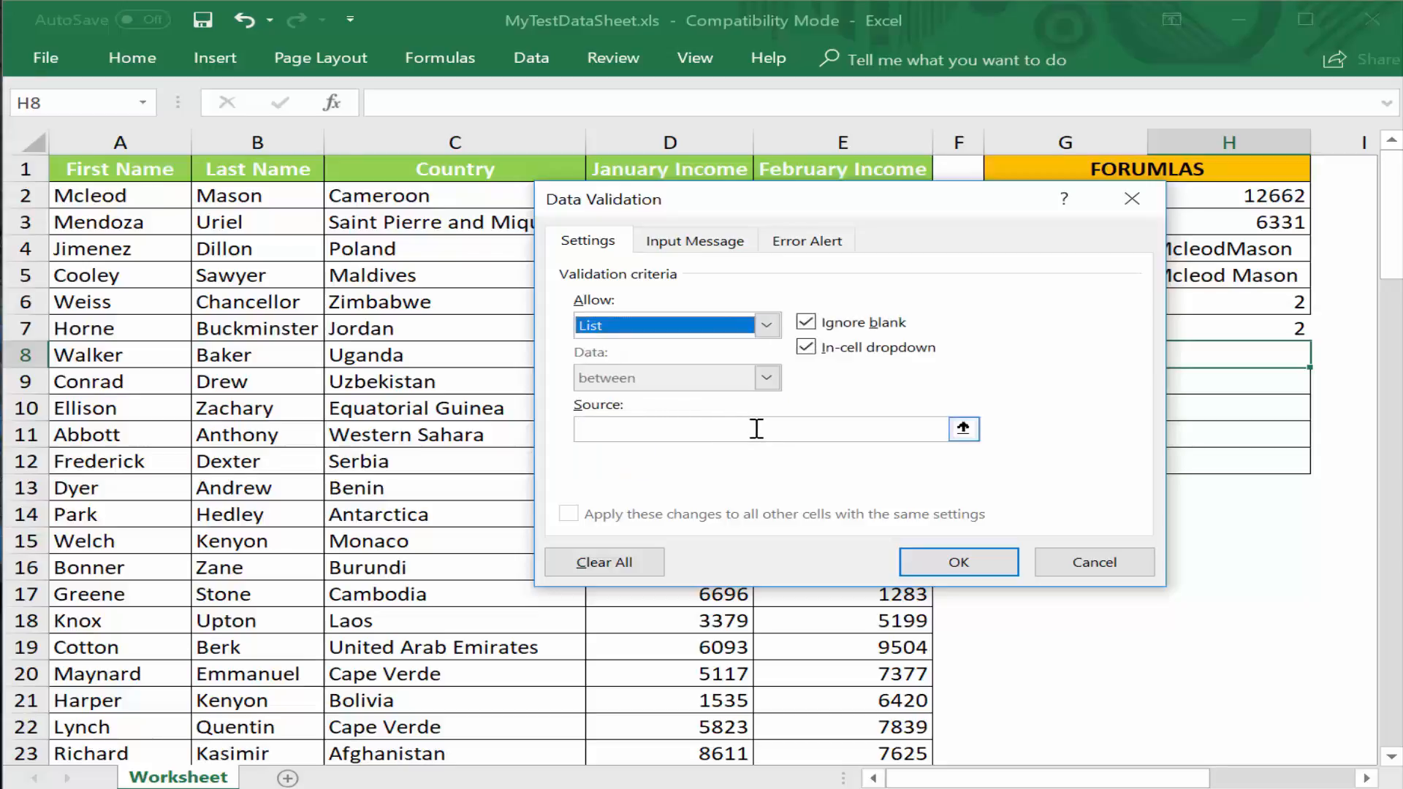
left_click(757, 429)
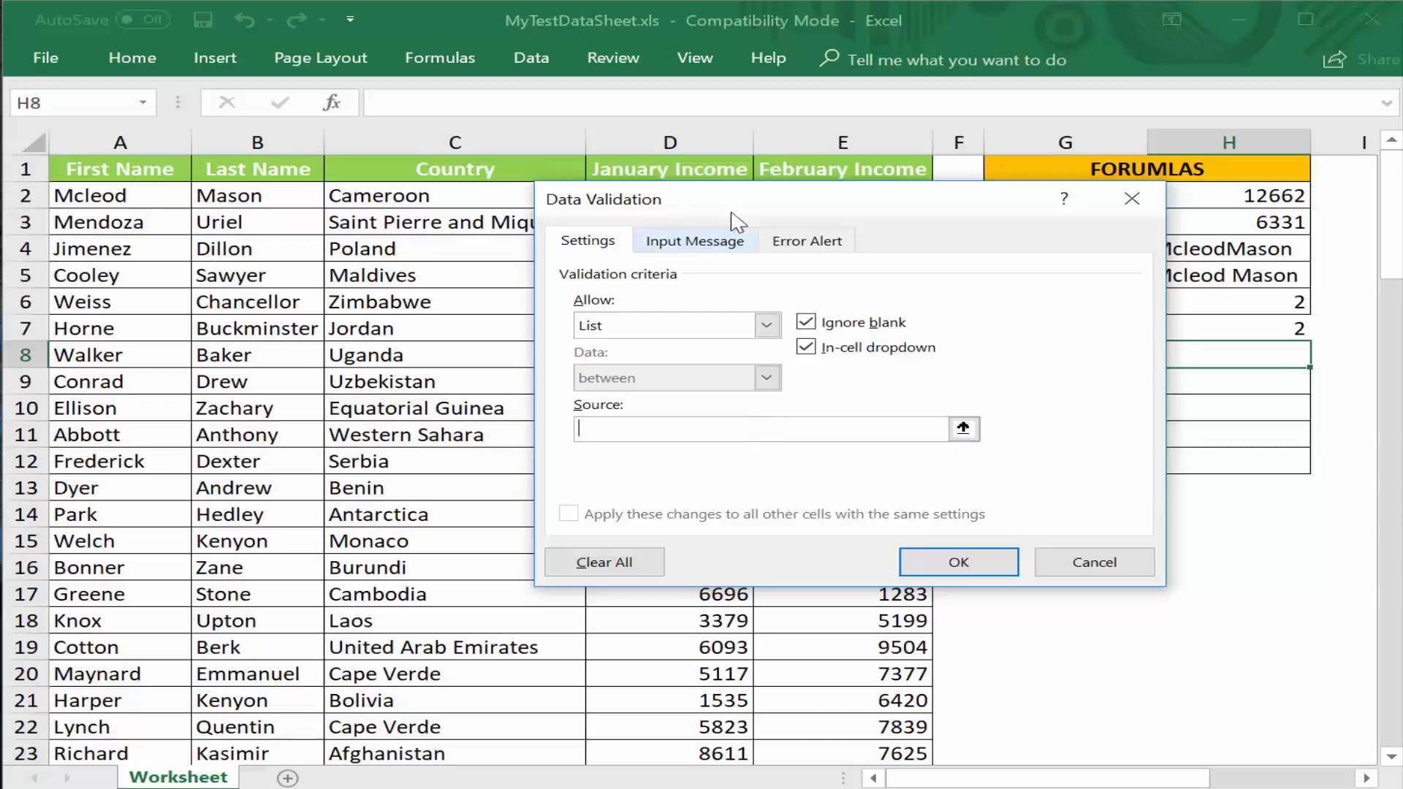
left_click_drag(753, 205, 849, 205)
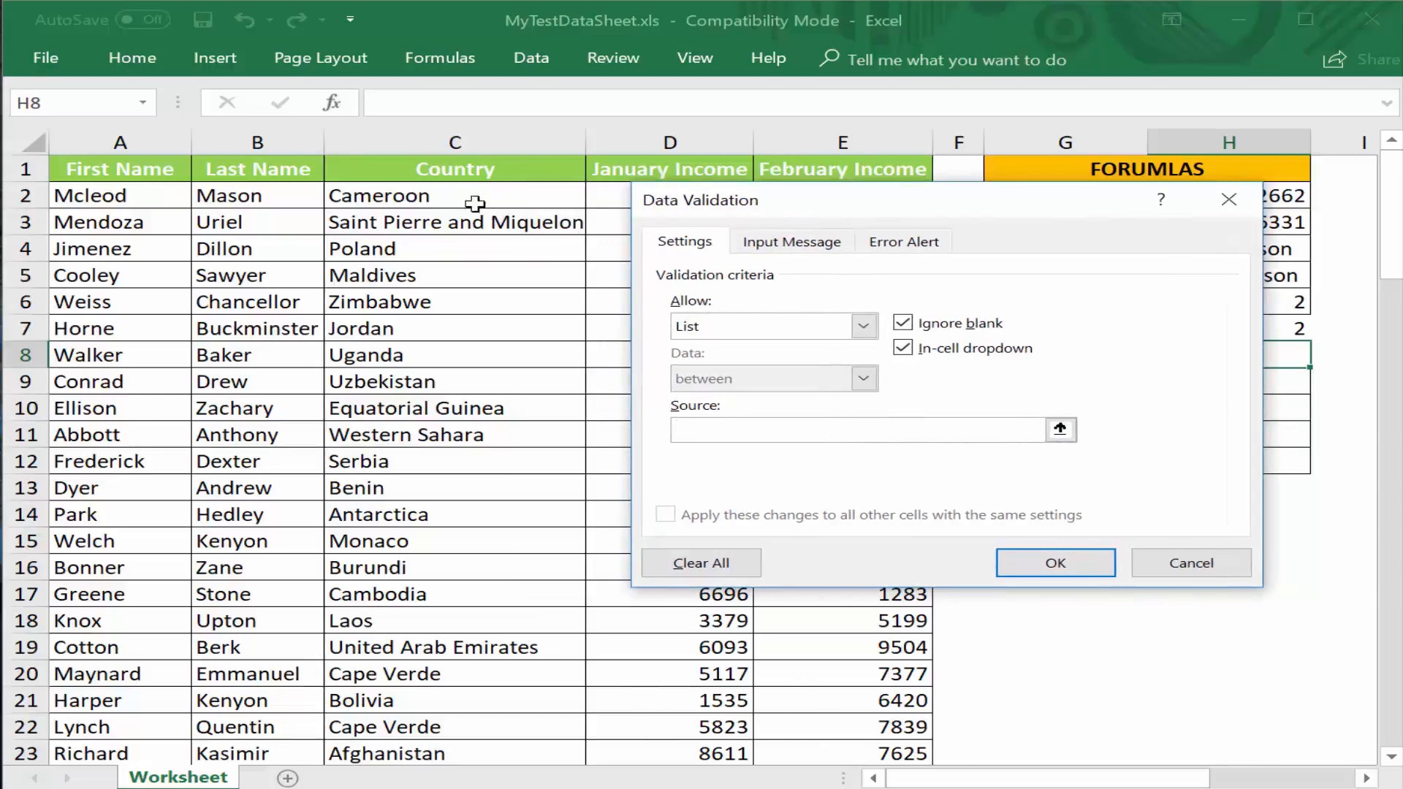
left_click_drag(466, 194, 447, 689)
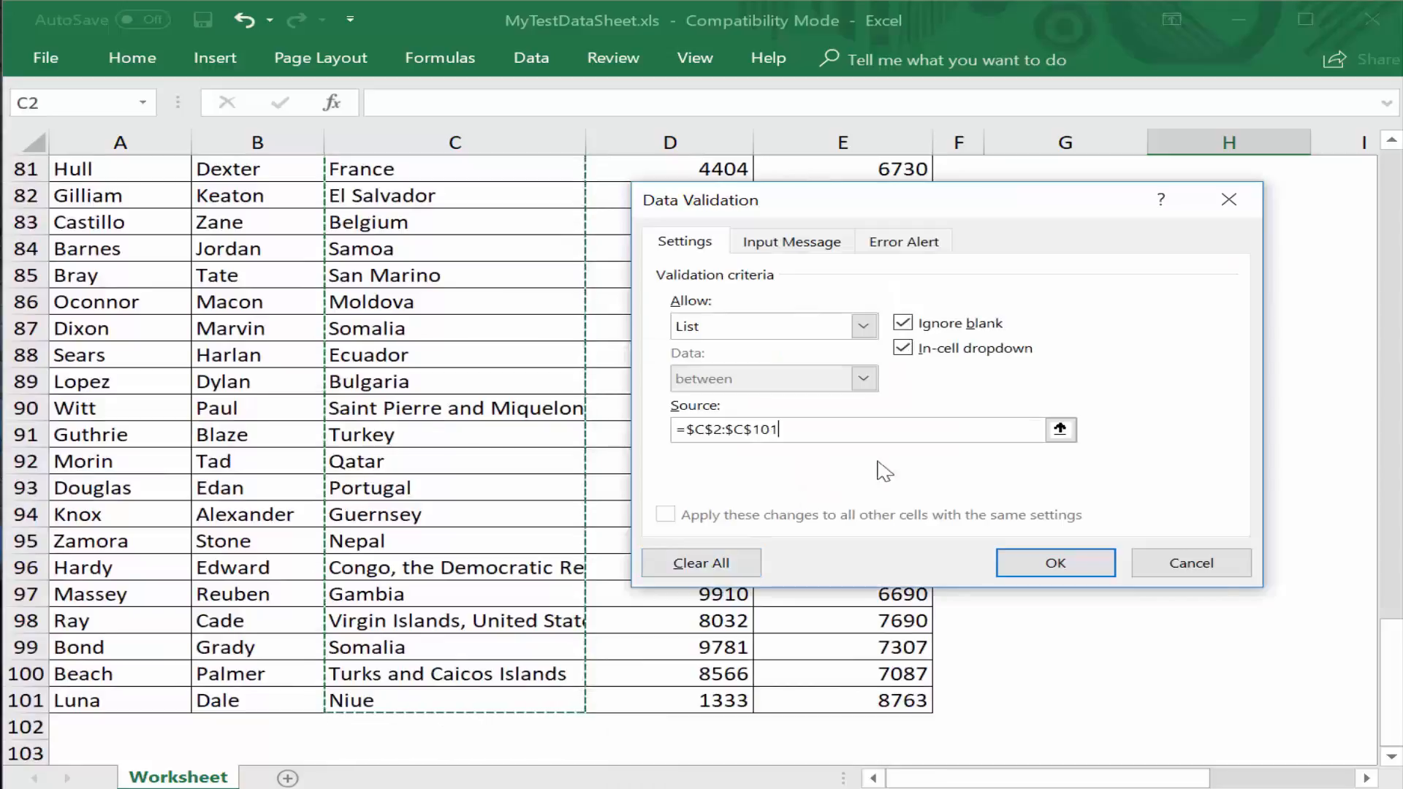
left_click(1093, 565)
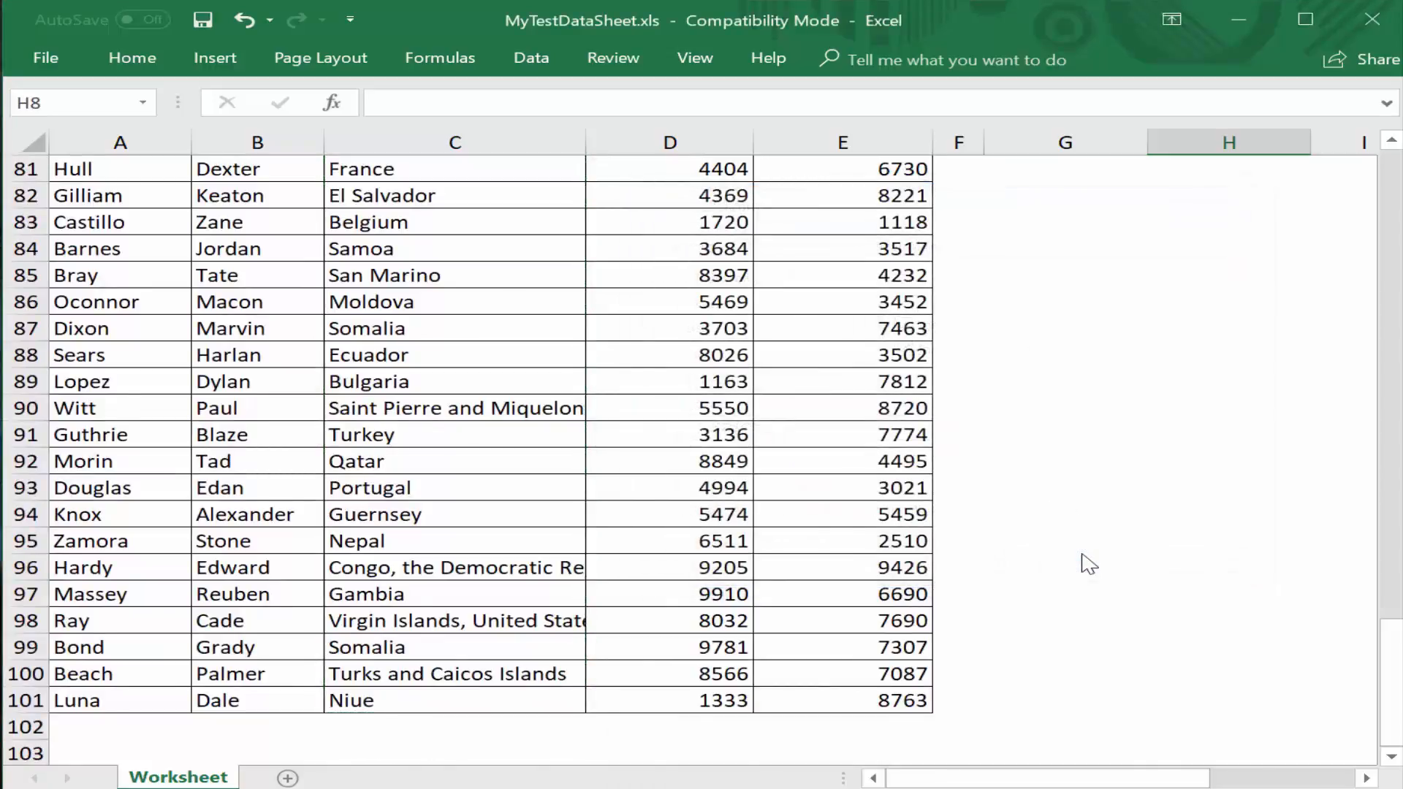
- Choose Poland from the country dropdown list in cell H8
left_click(1324, 359)
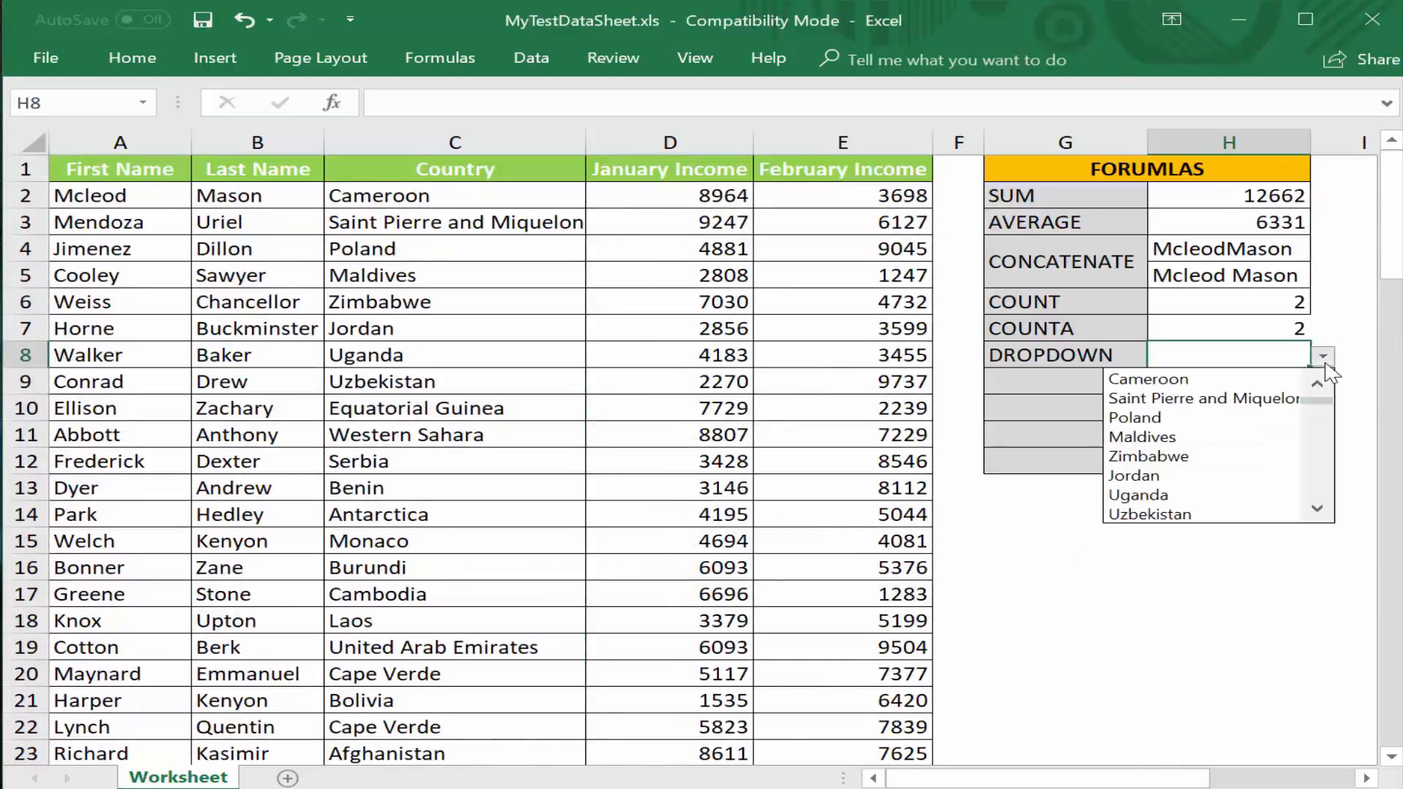
mouse_move(1321, 422)
left_mouse_down()
mouse_move(1326, 508)
mouse_move(1325, 422)
left_mouse_up()
left_click(1289, 425)
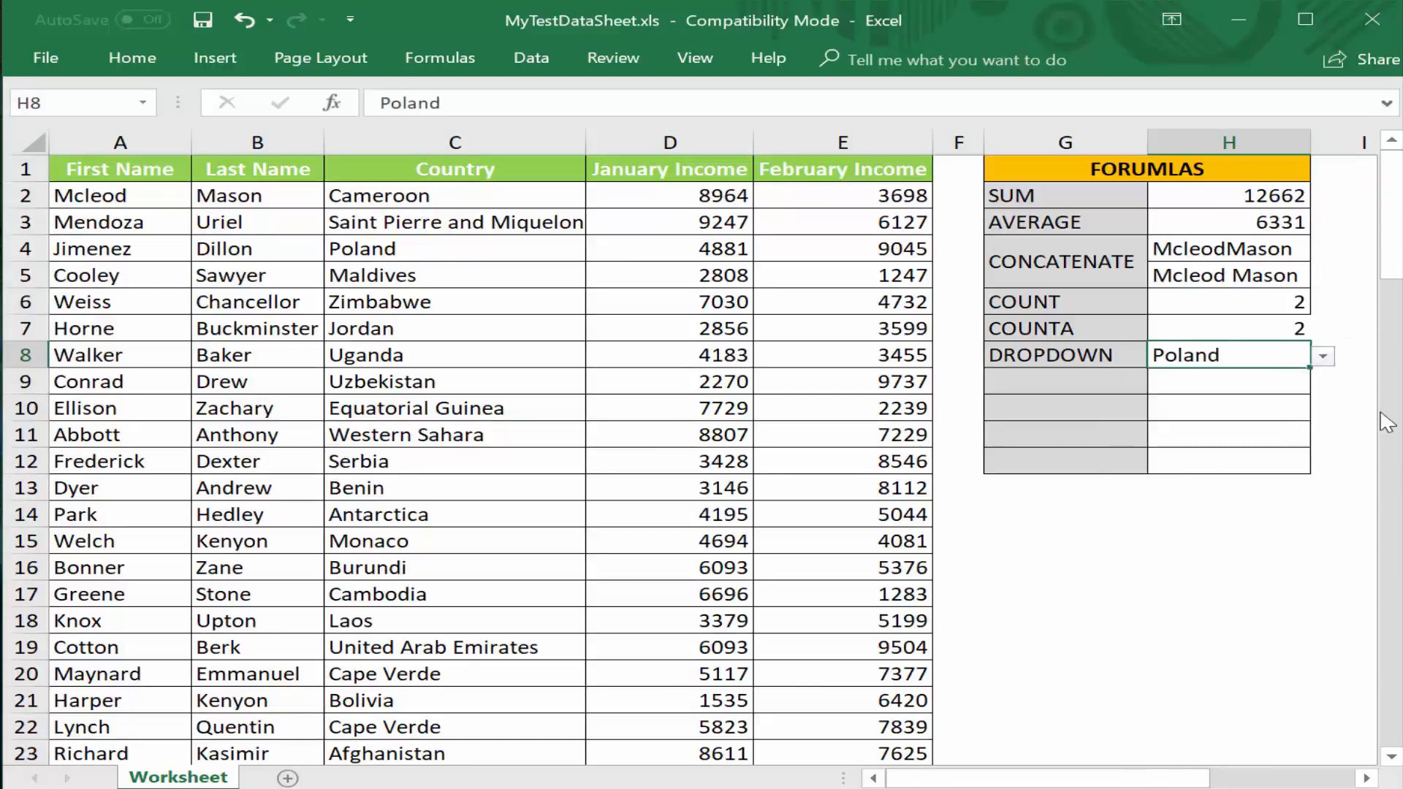
- Enter the label IF in cell G9, below the DROPDOWN label
left_click(1109, 392)
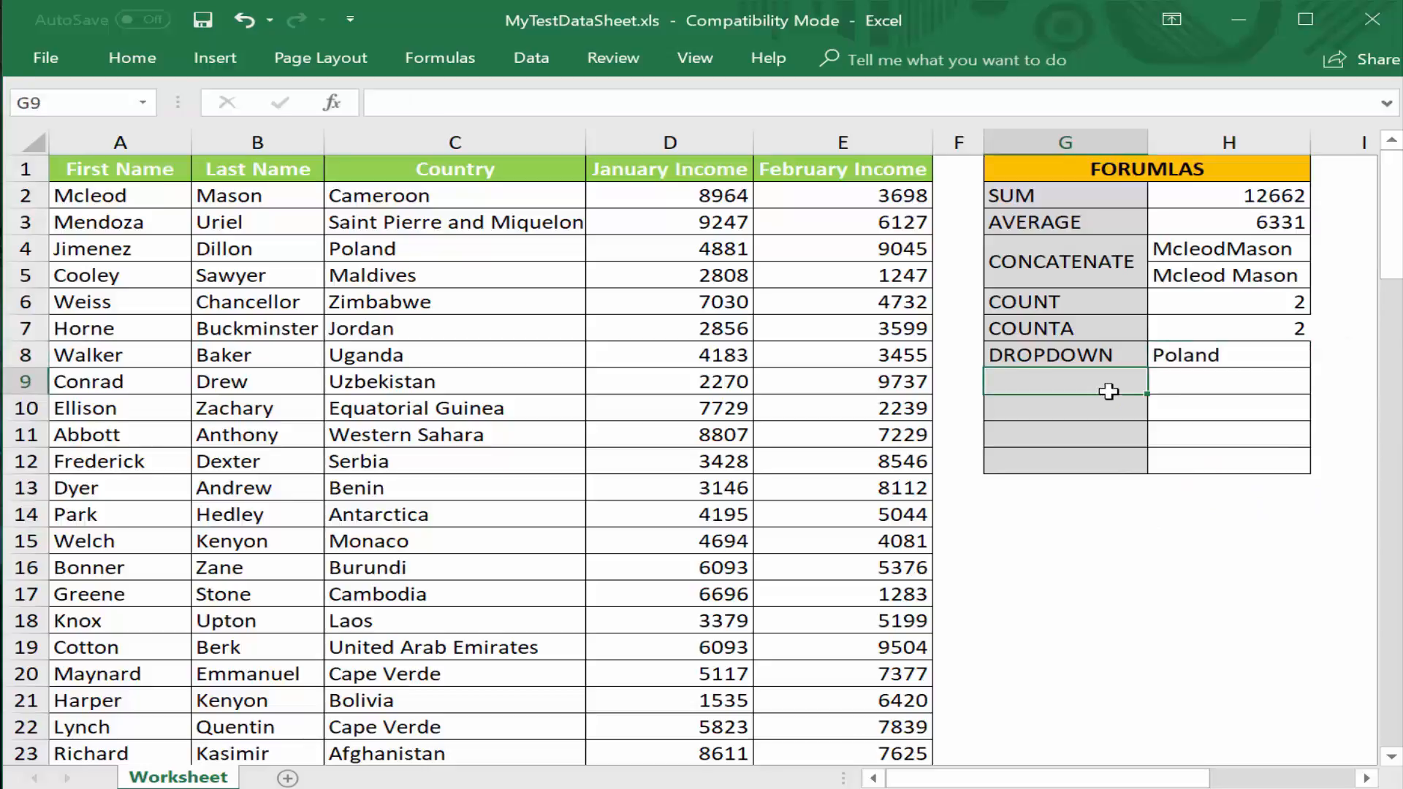
type("IF")
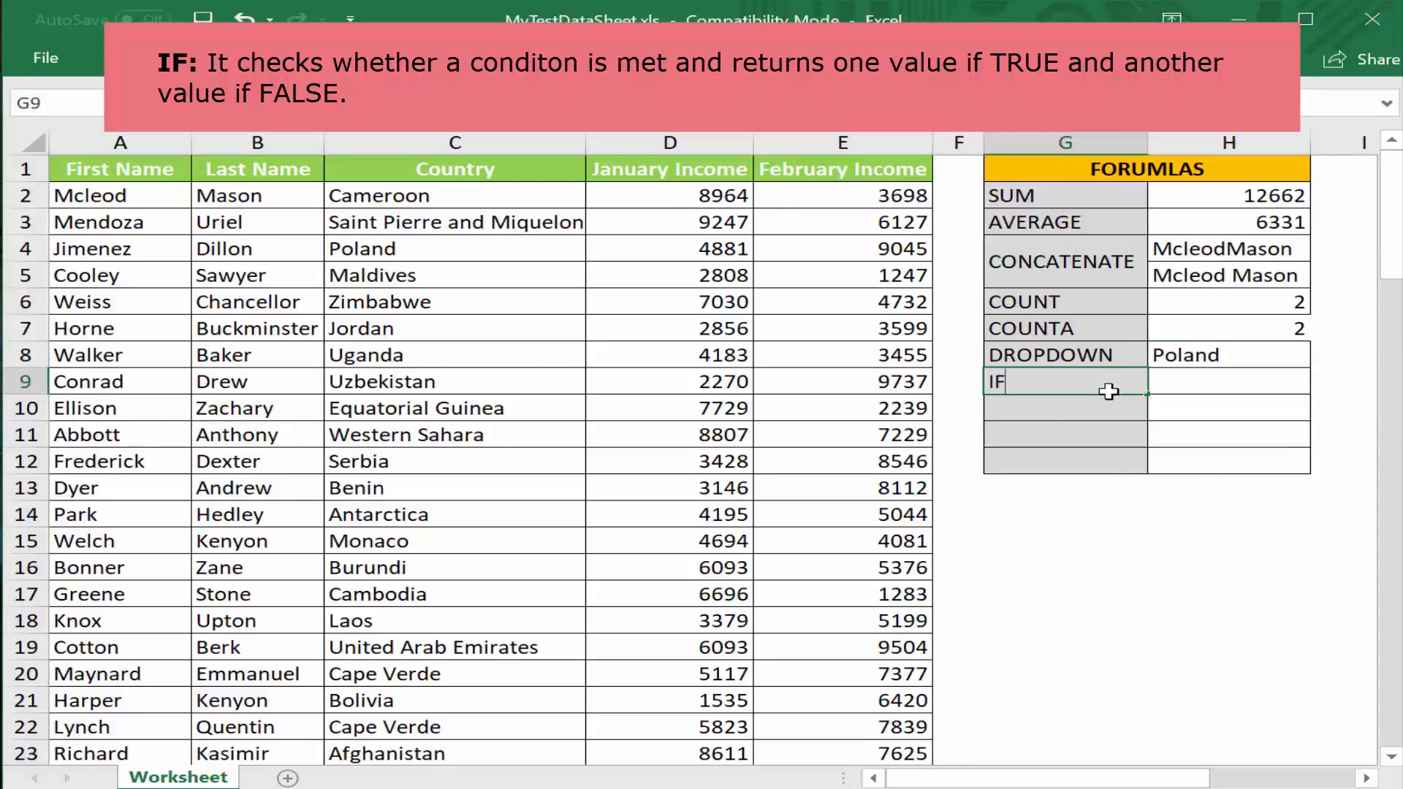
key("Tab")
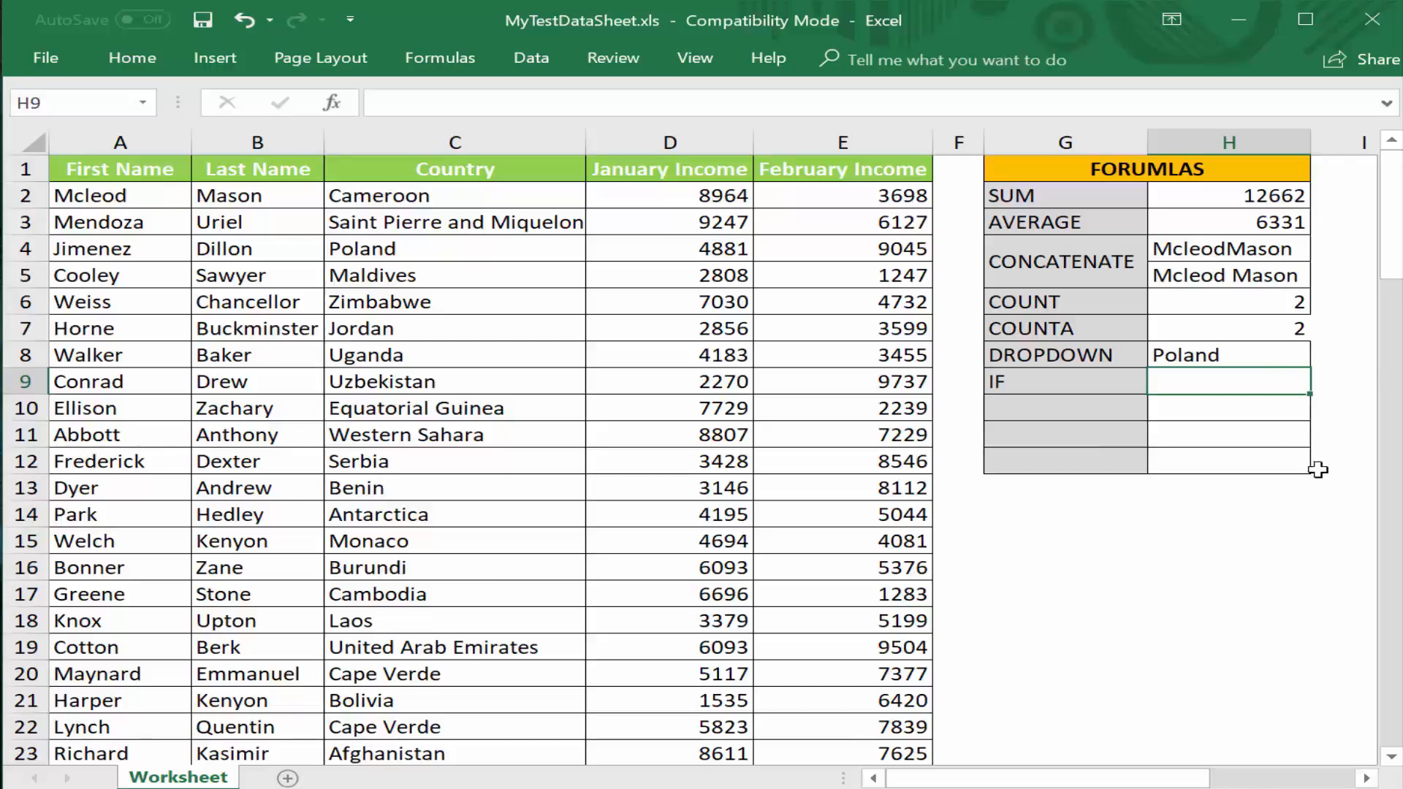
- Enter the formula =IF(C2="INDIA","MATCH","NOT MATCH") in cell H9 to test the first row's country
type("=IF")
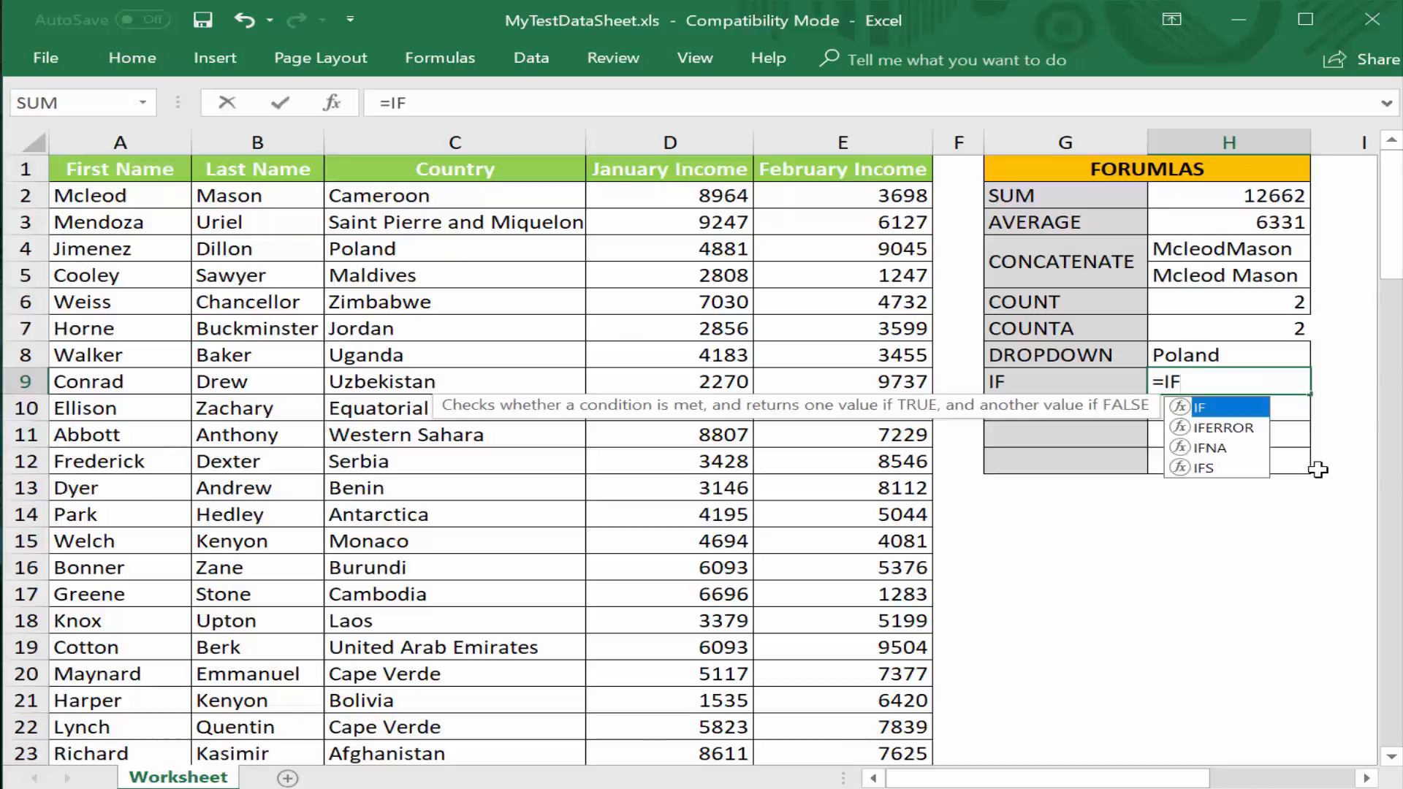
type("(")
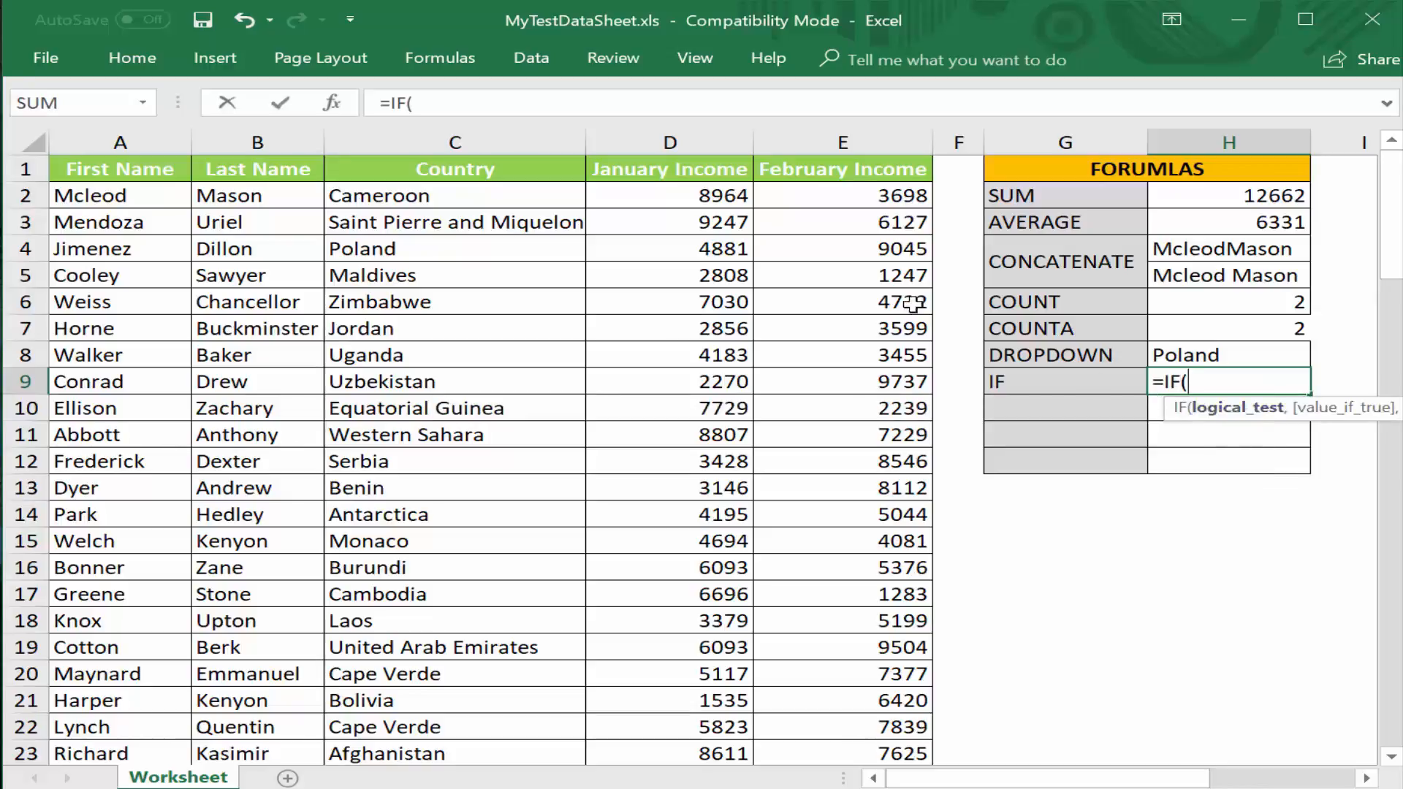
left_click(450, 201)
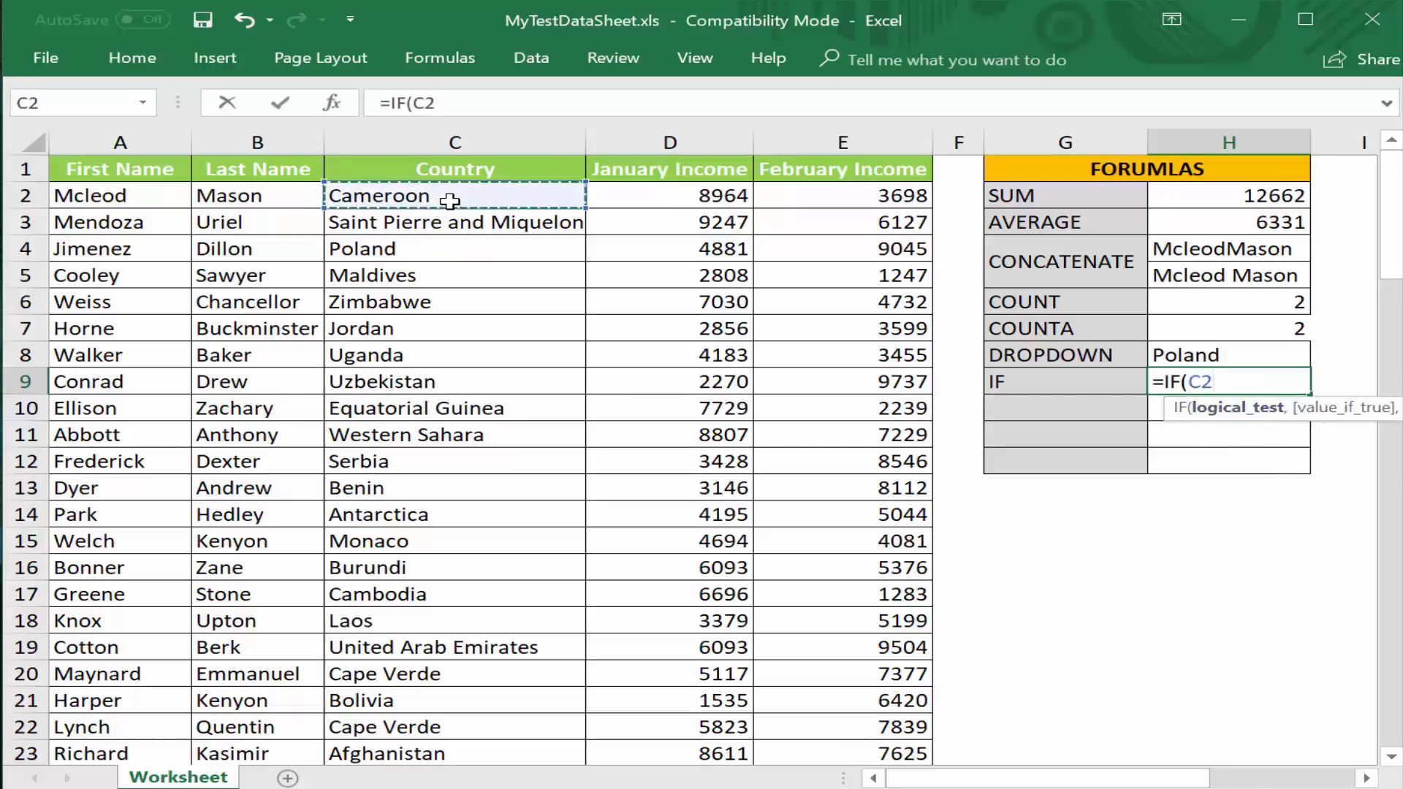
type("=")
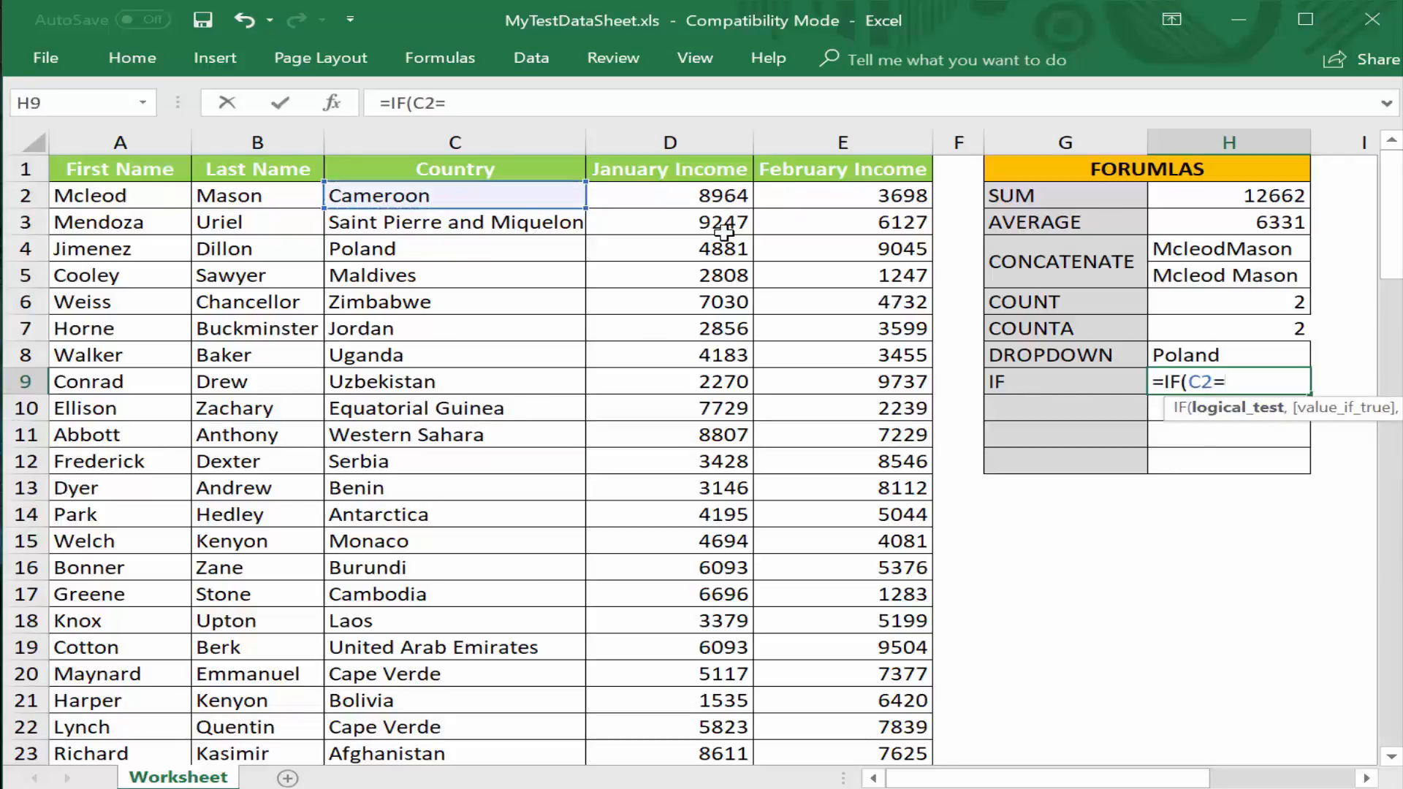
type("\"INDIA ")
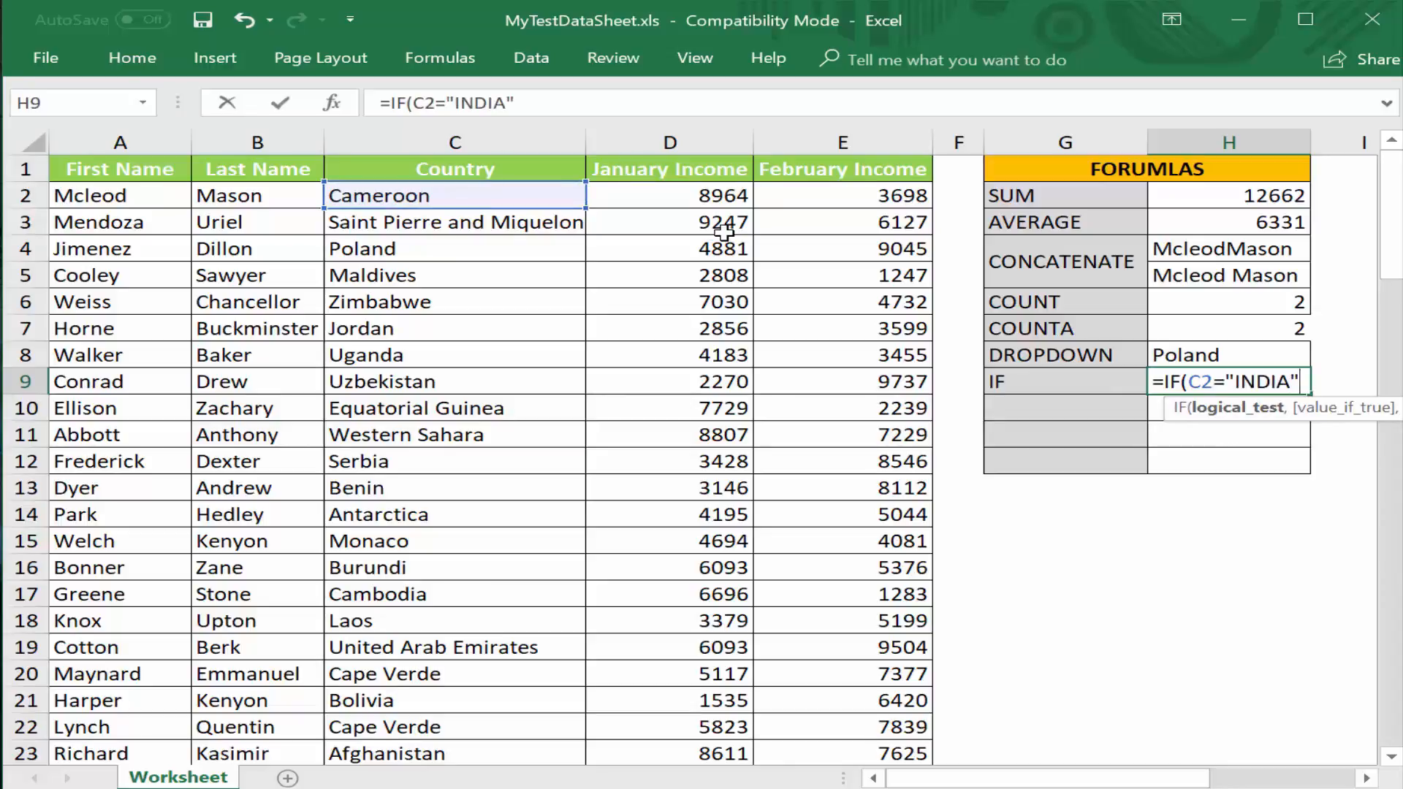
type(",")
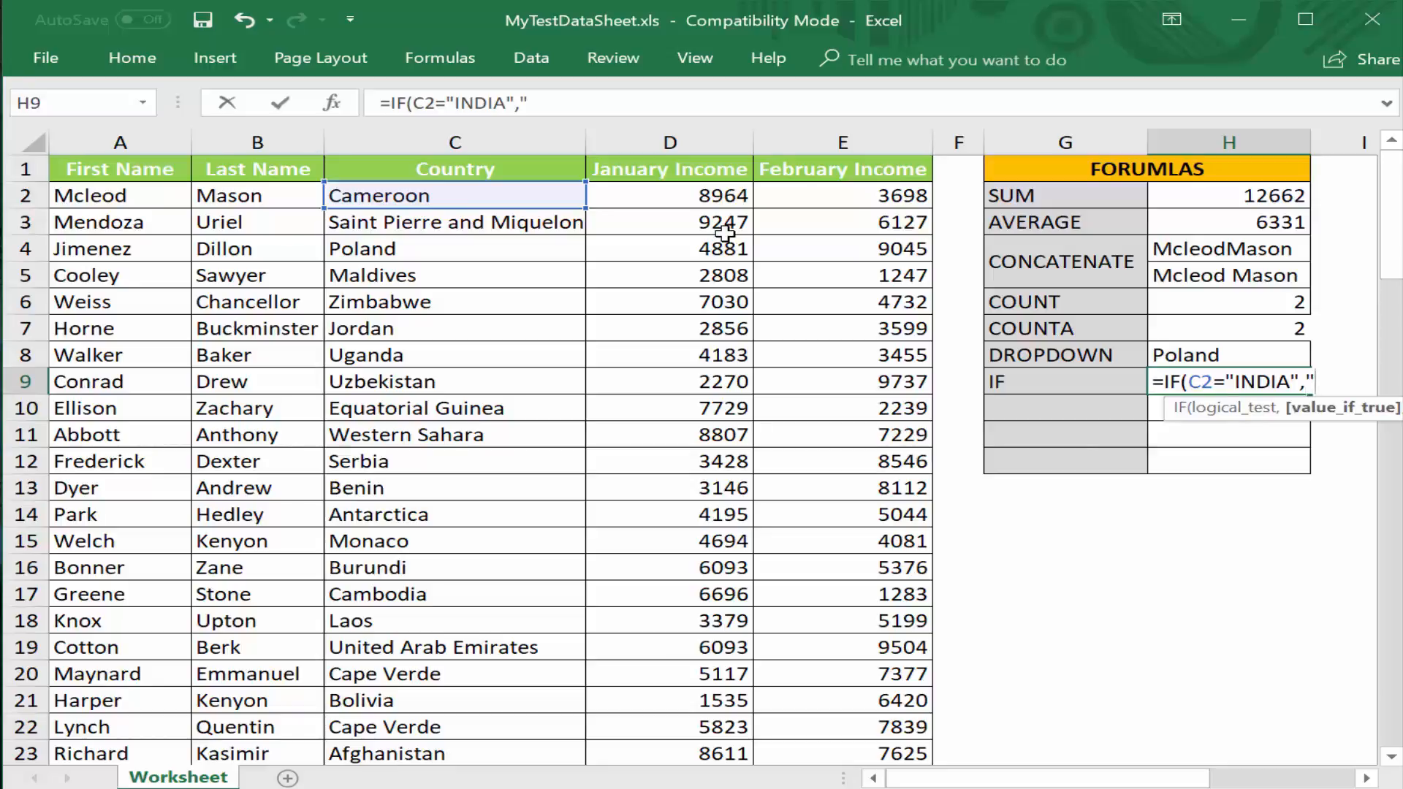
type(" MATCH")
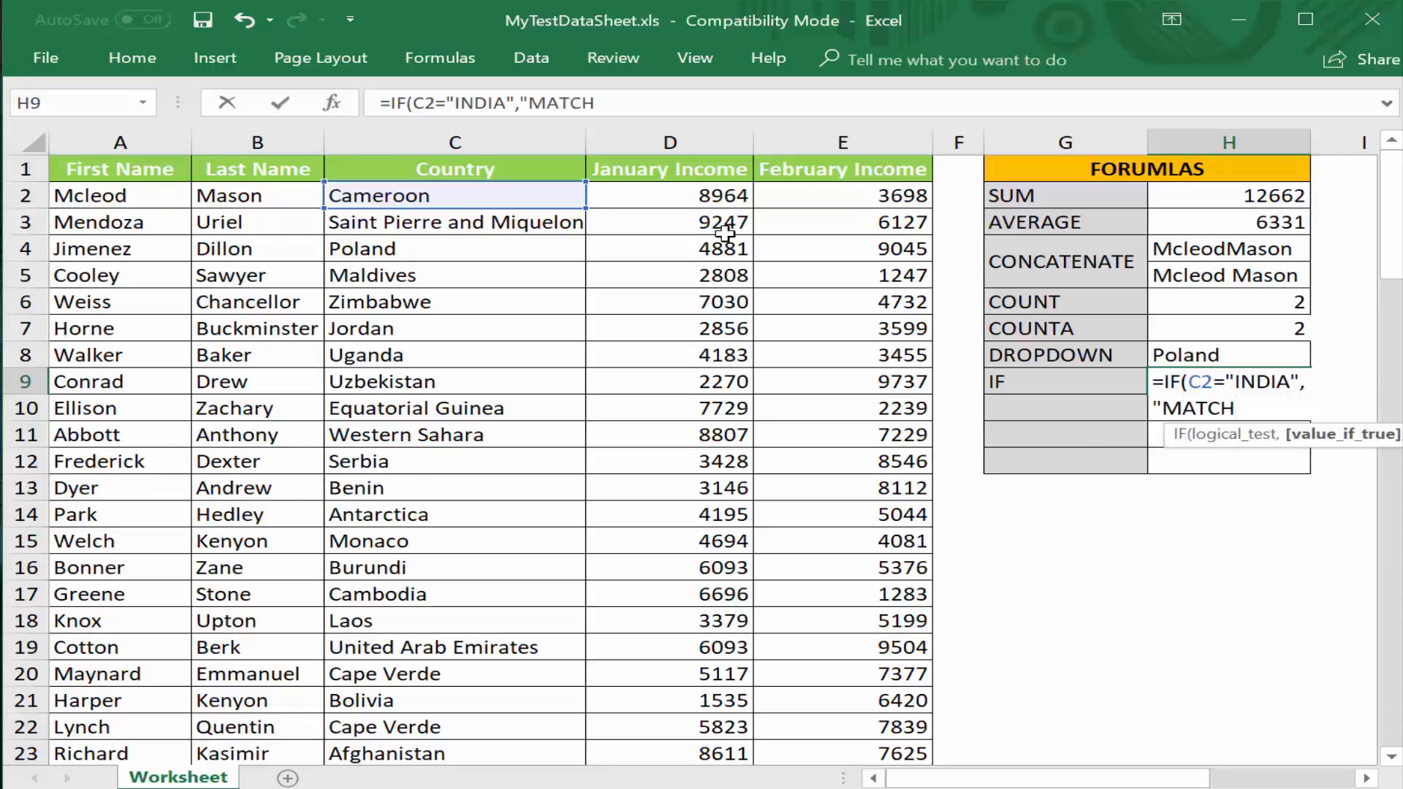
type("\",")
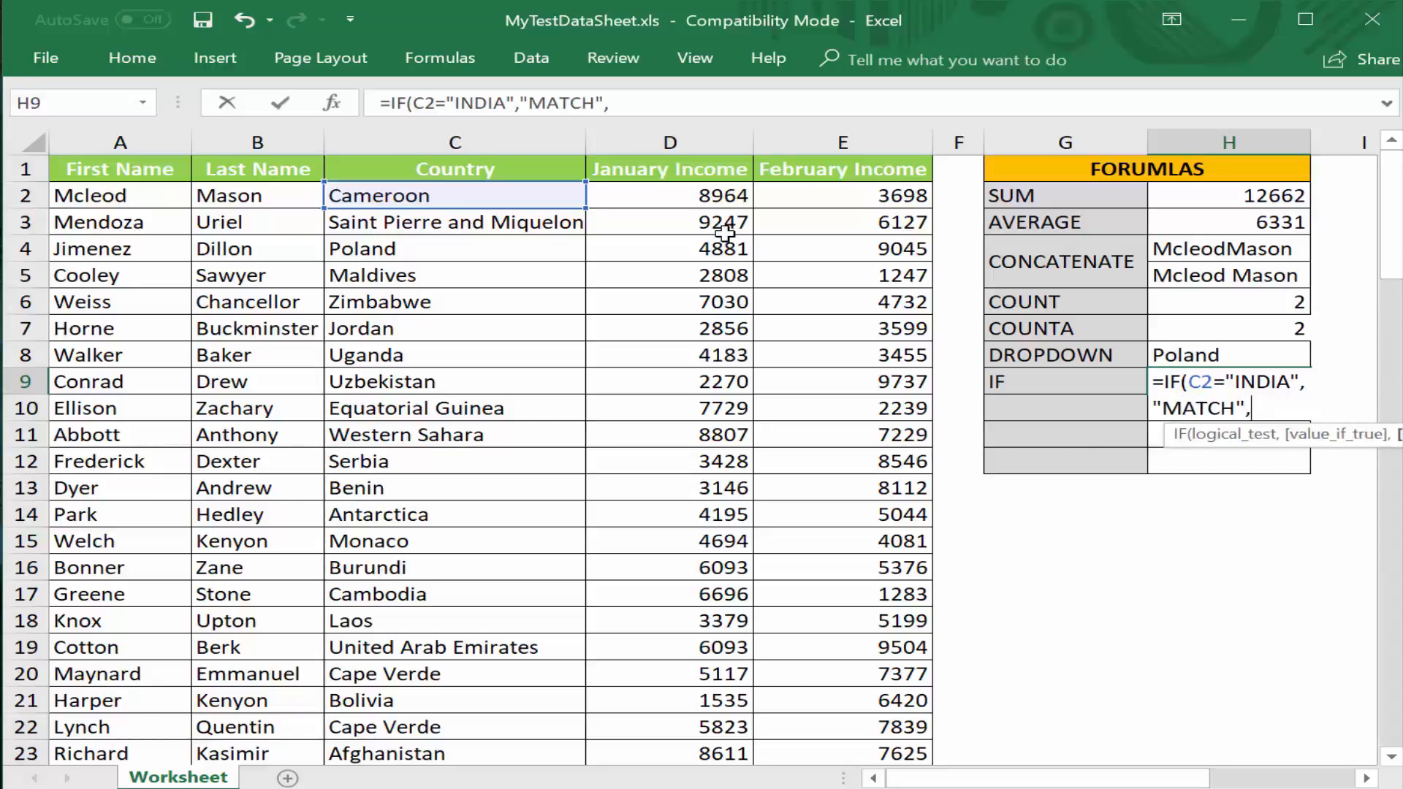
type(" NOT MAC")
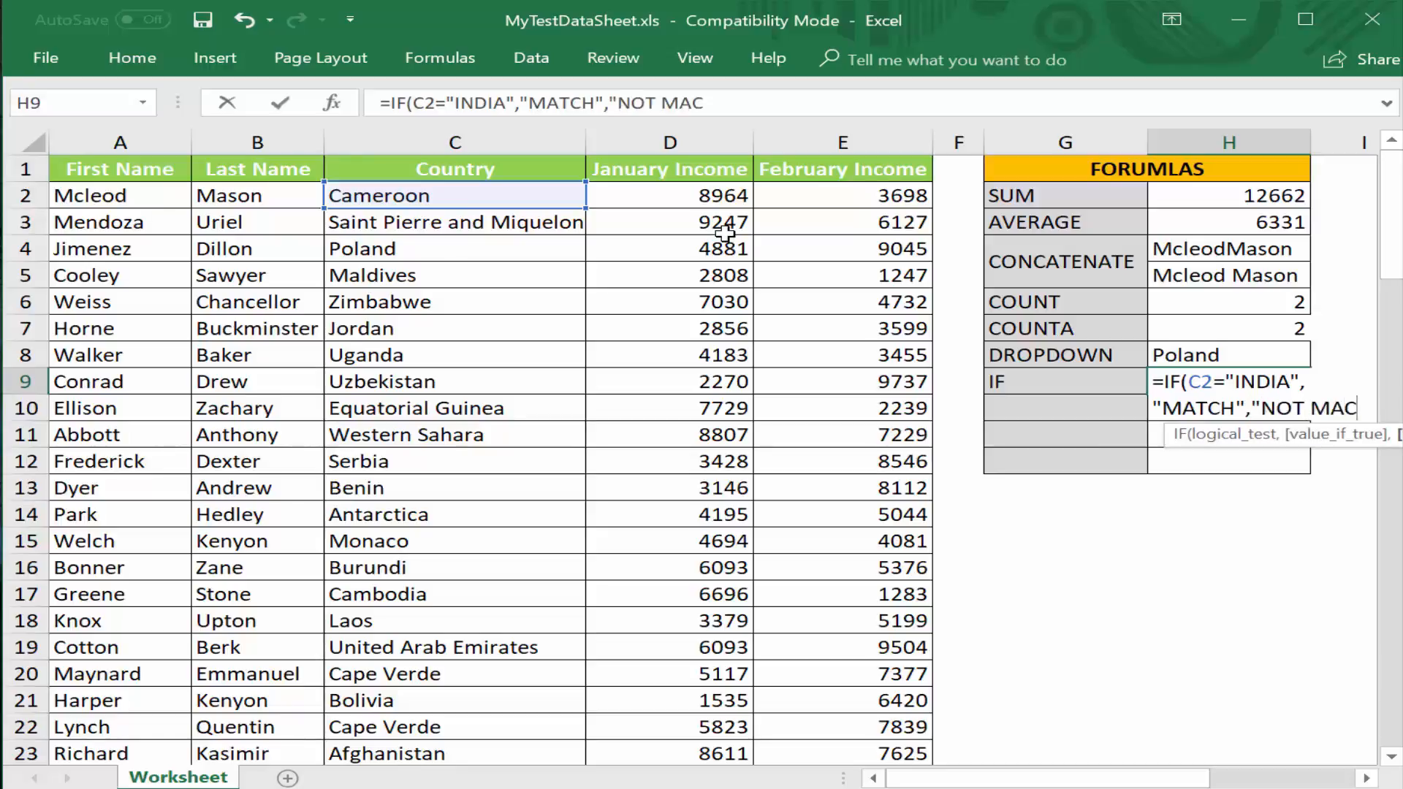
key("BackSpace")
type("TCH")
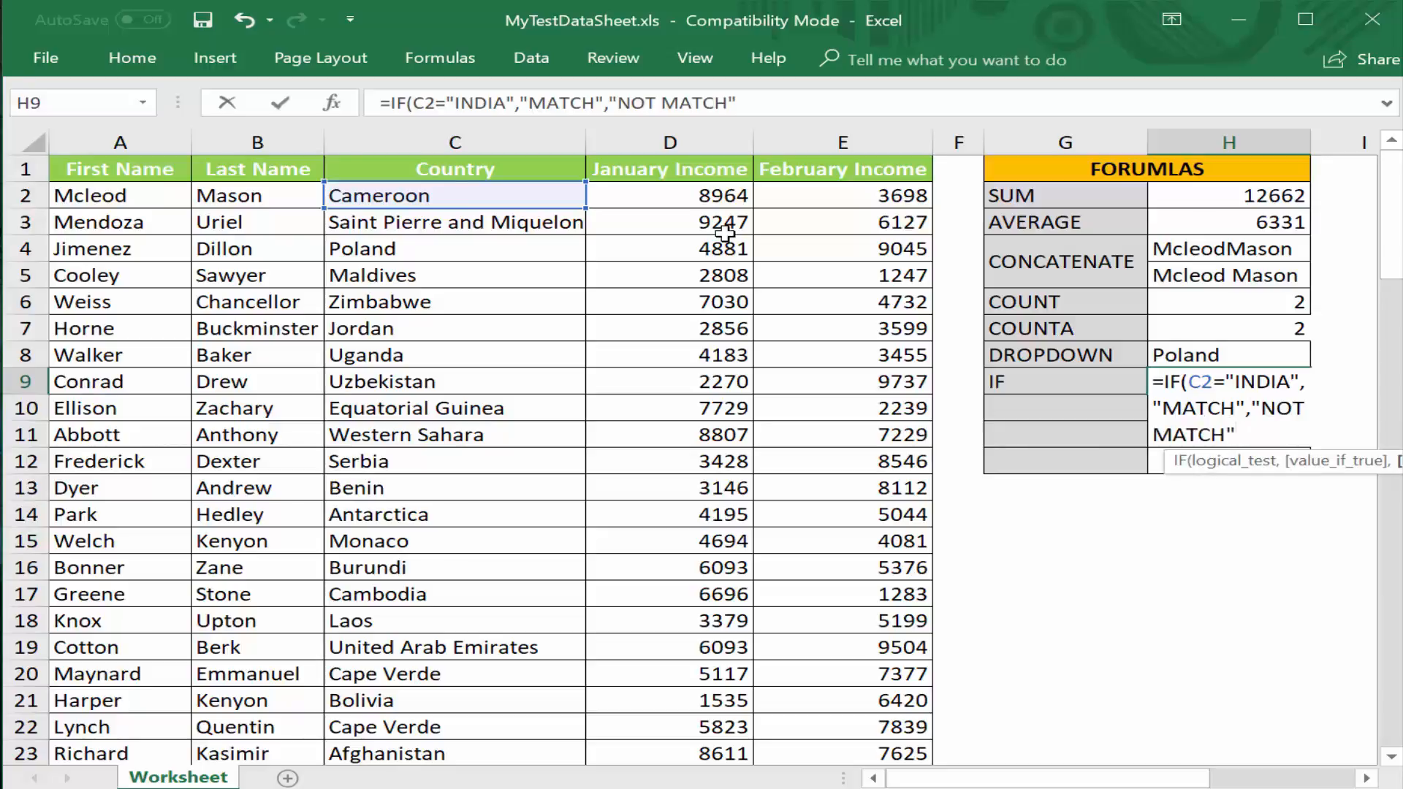
type("\")")
key("Return")
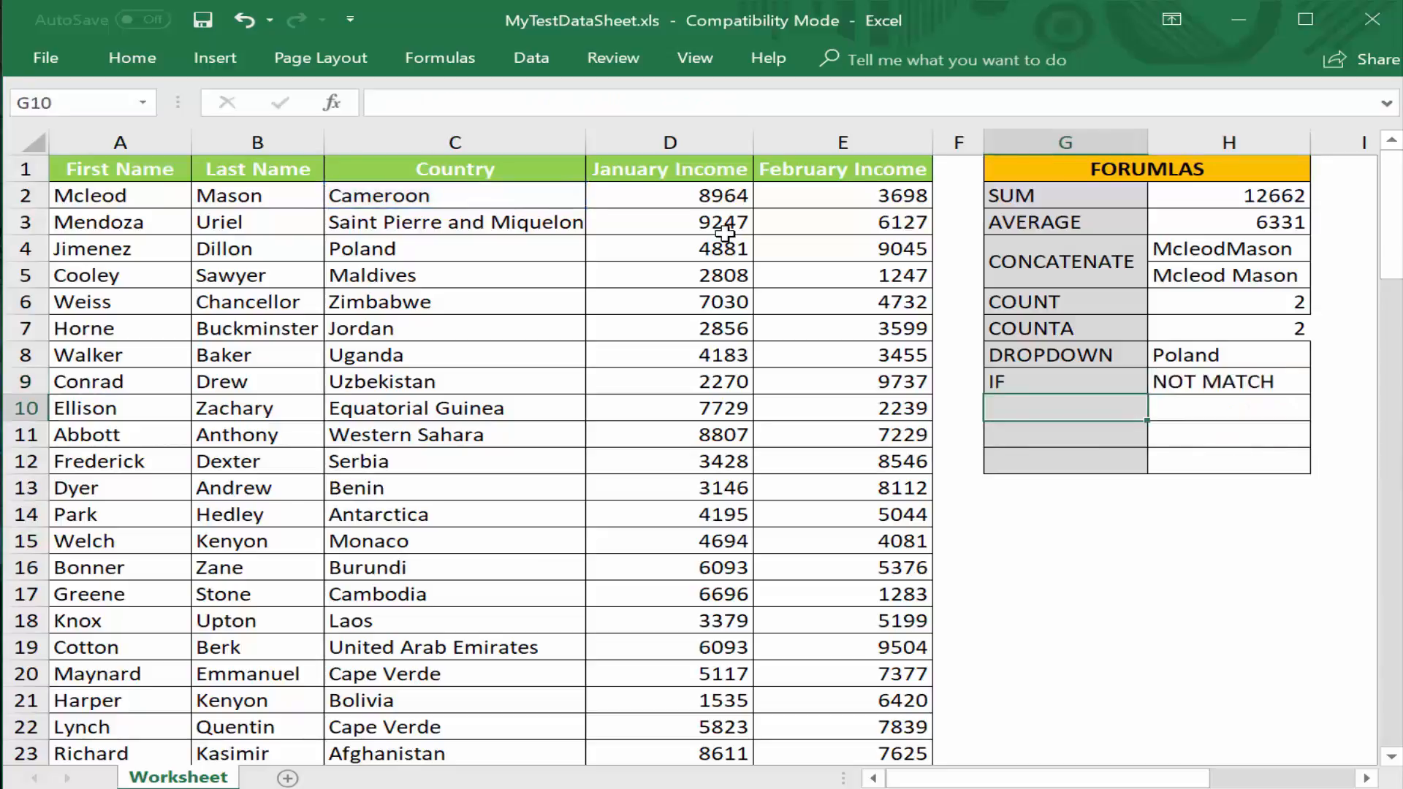
- Test the IF formula by changing the first row's country in C2 to India, and undo that change
left_click(465, 197)
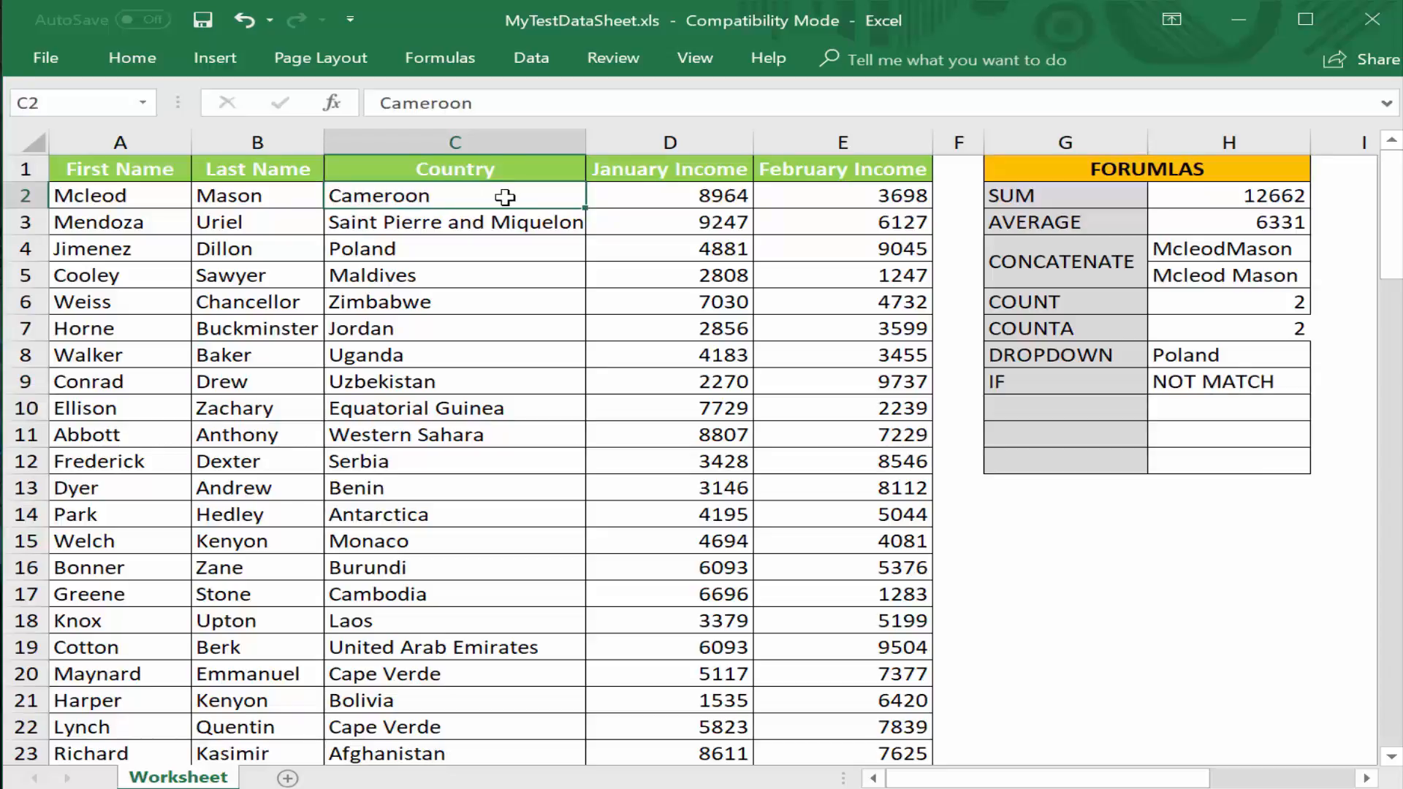
type("India")
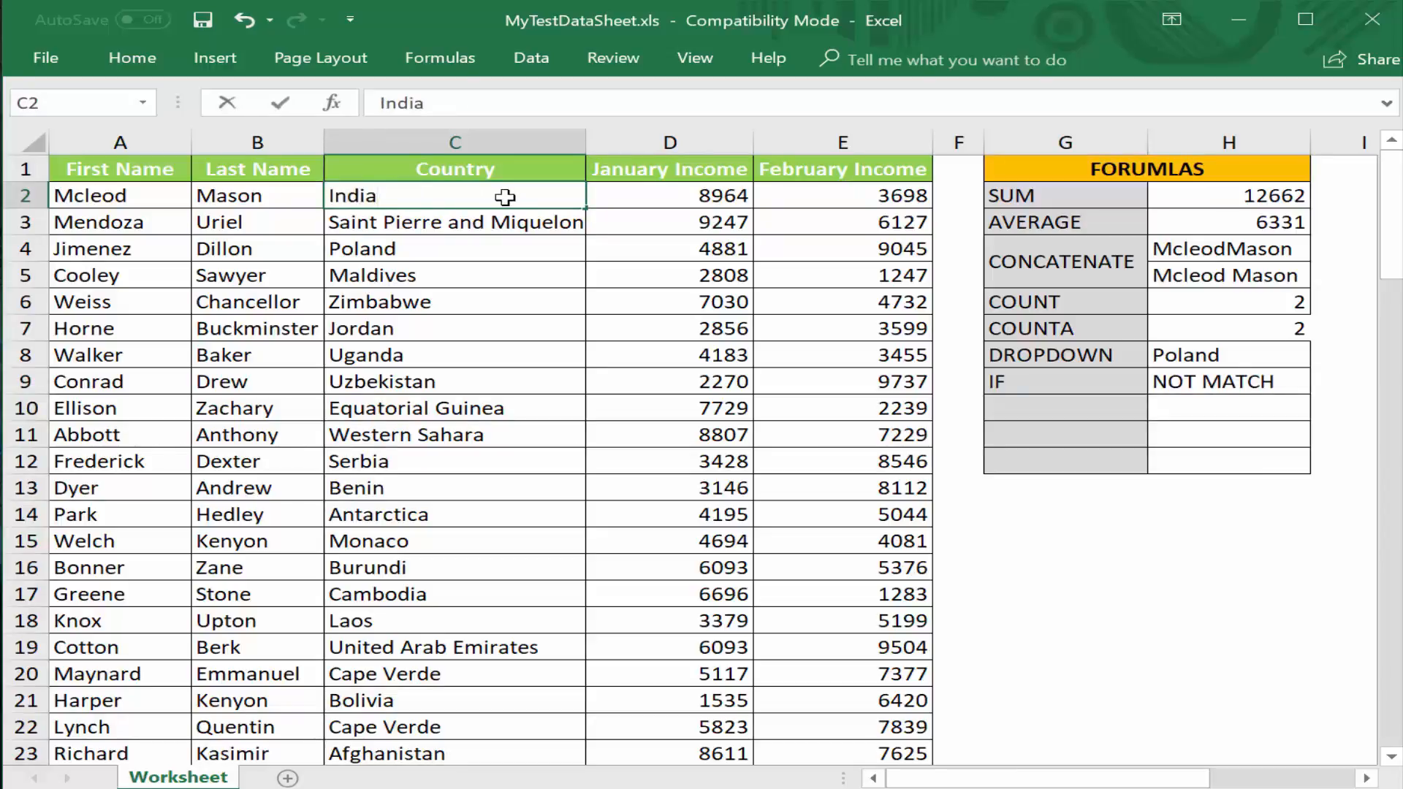
key("Return")
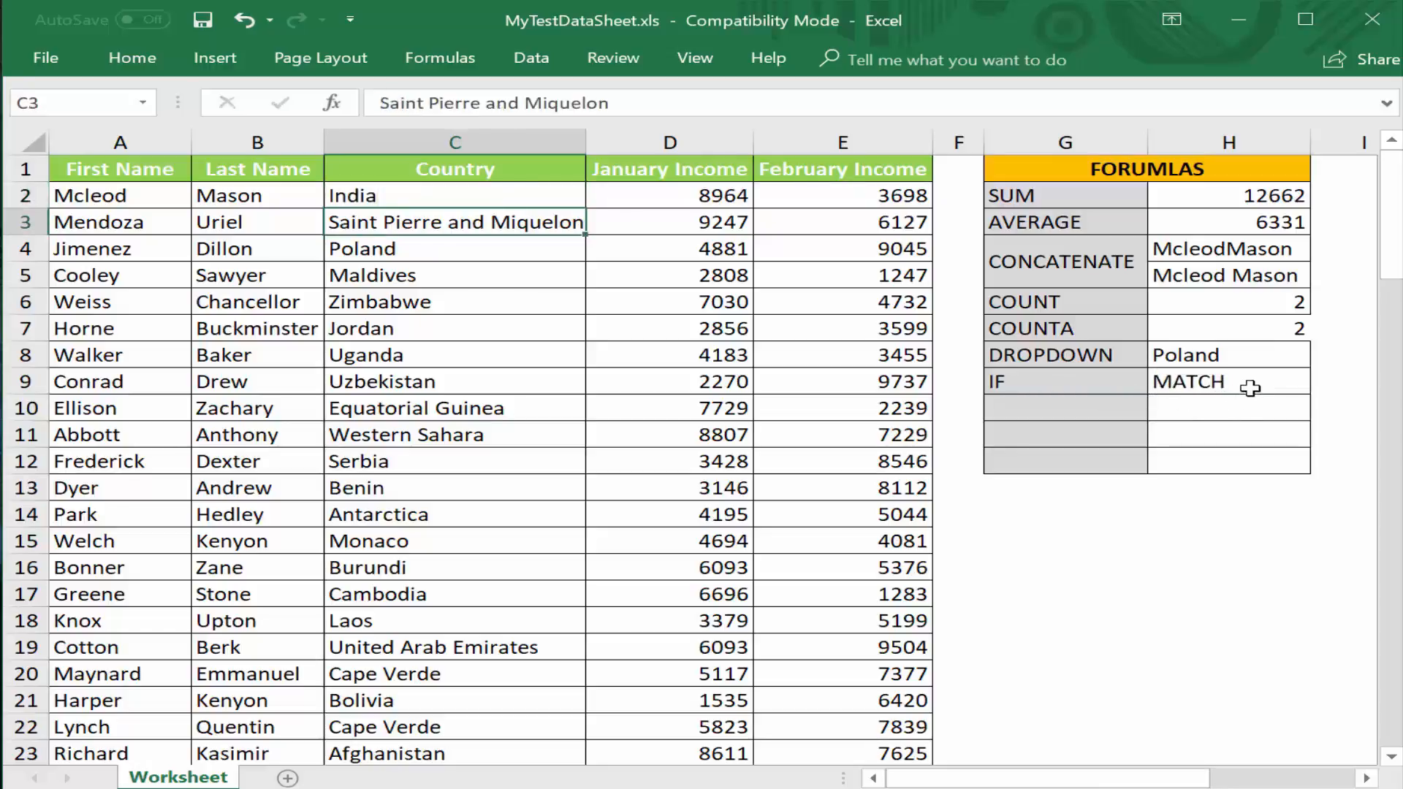
left_click(428, 196)
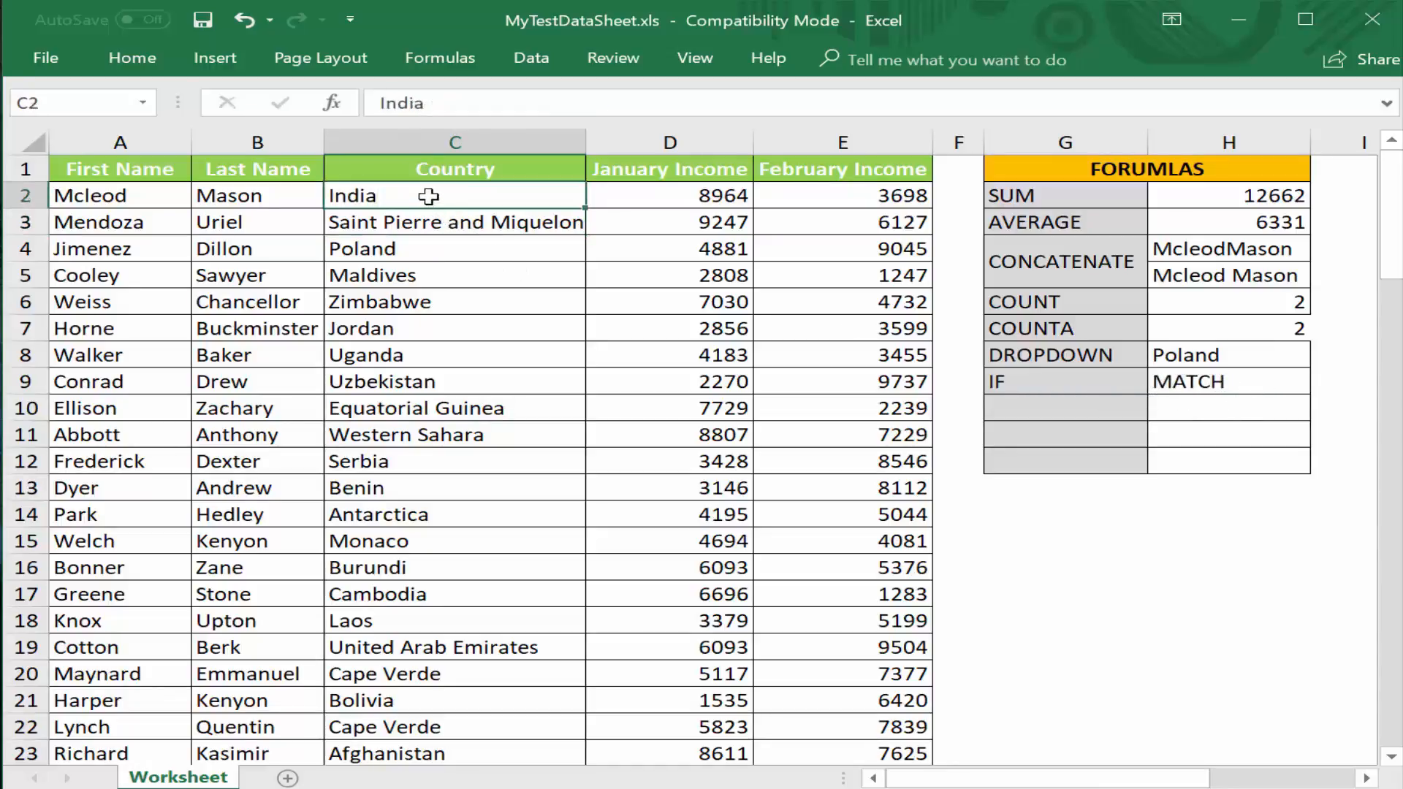
key("ctrl+z")
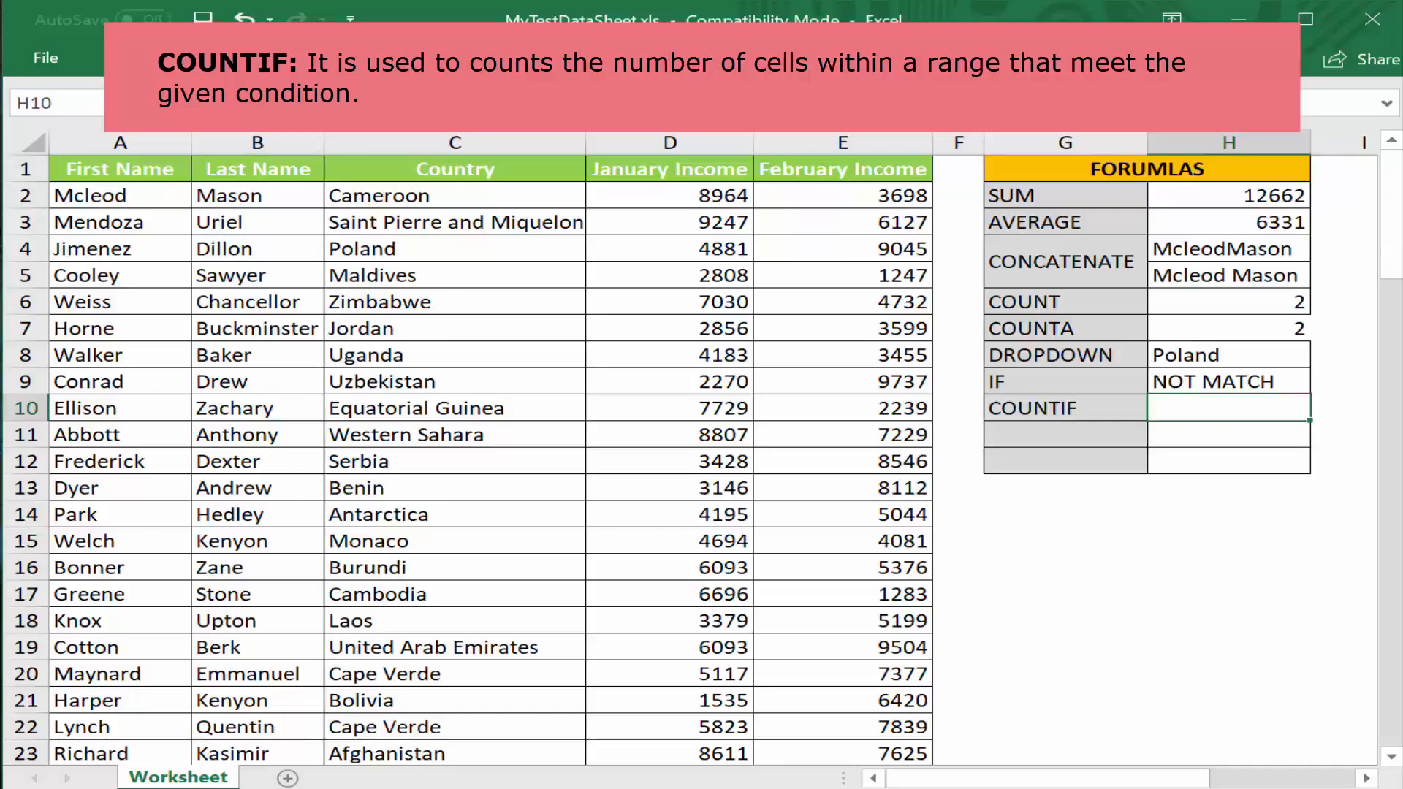
- Enter the formula =COUNTIF(C2:C20,"POLAND") in cell H10 beside the COUNTIF label
type("=COUNTIF")
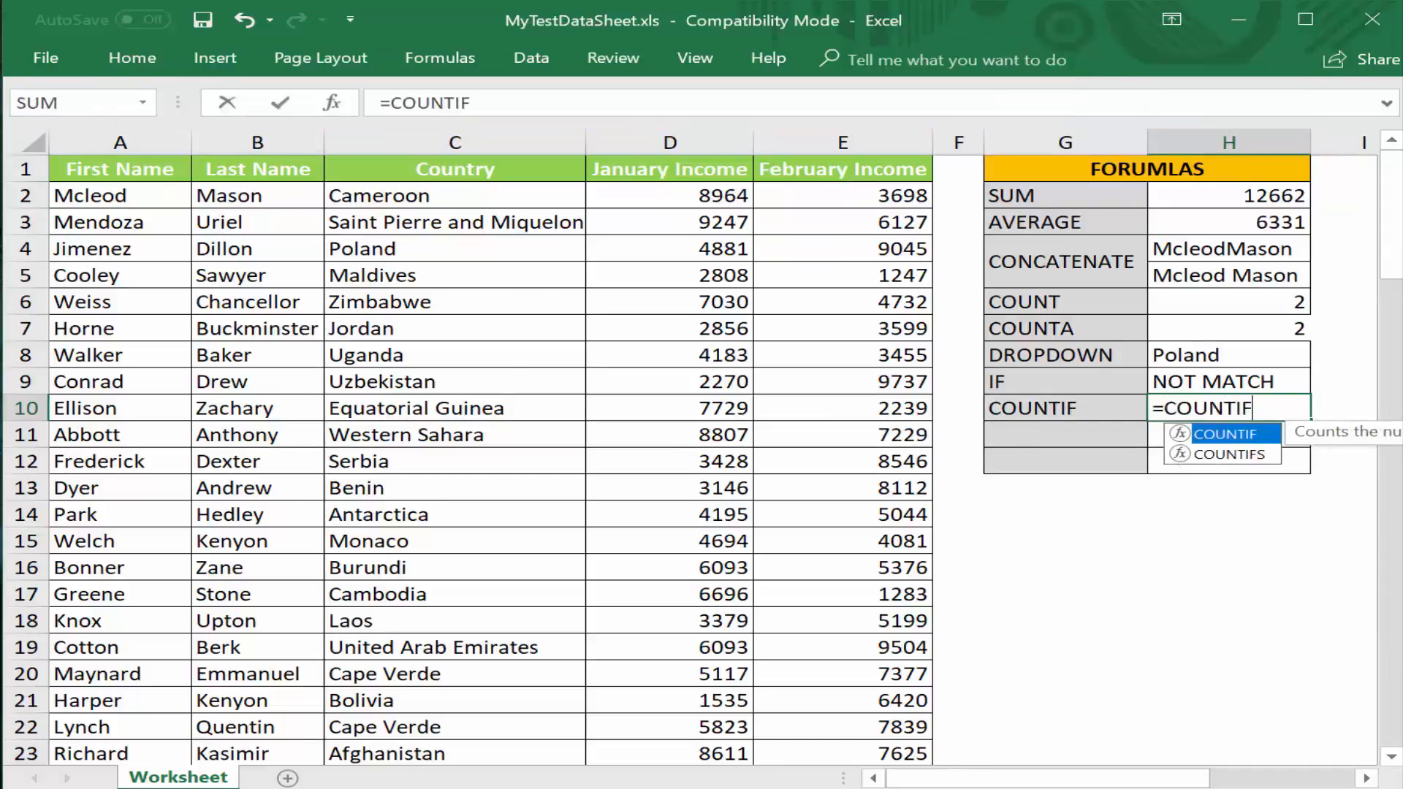
type("(")
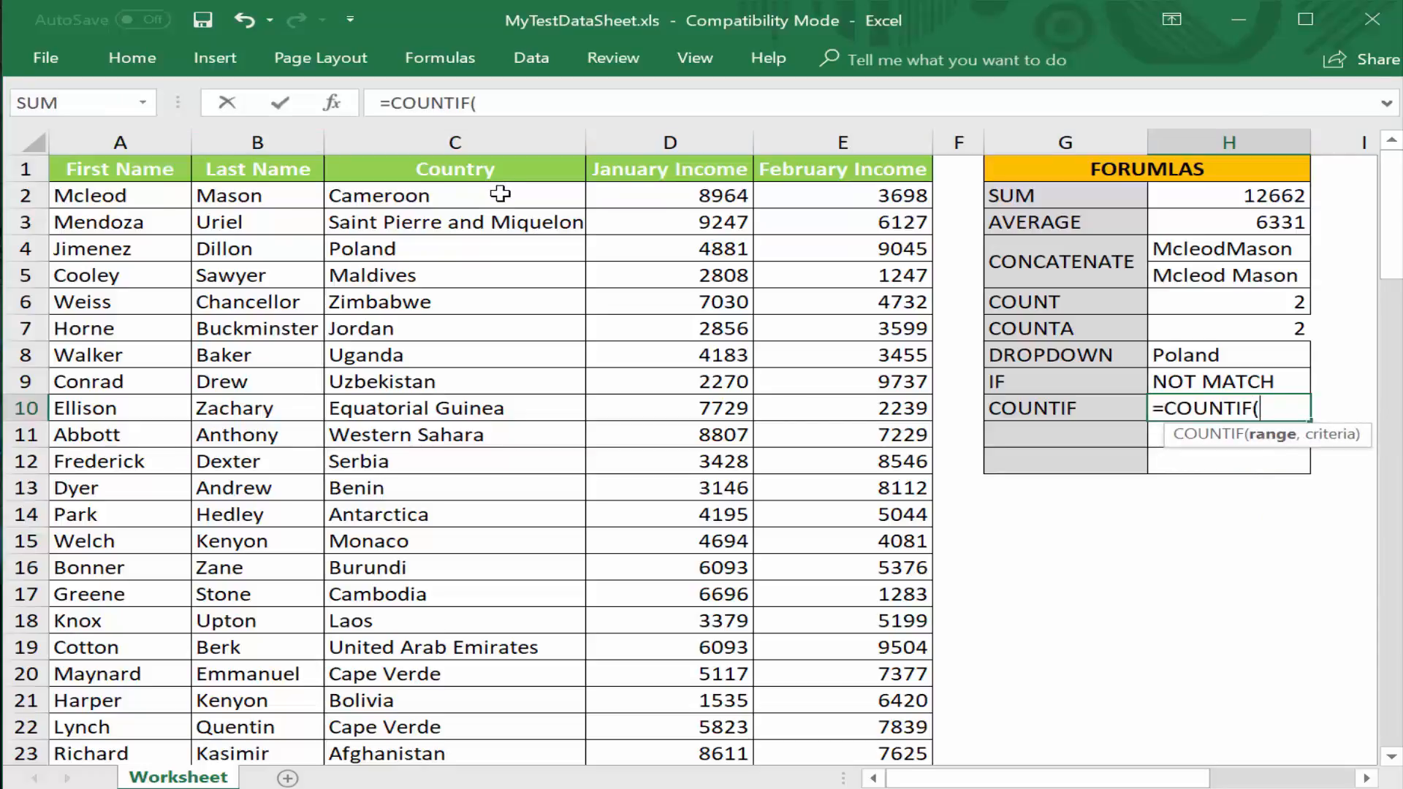
left_click_drag(500, 193, 497, 683)
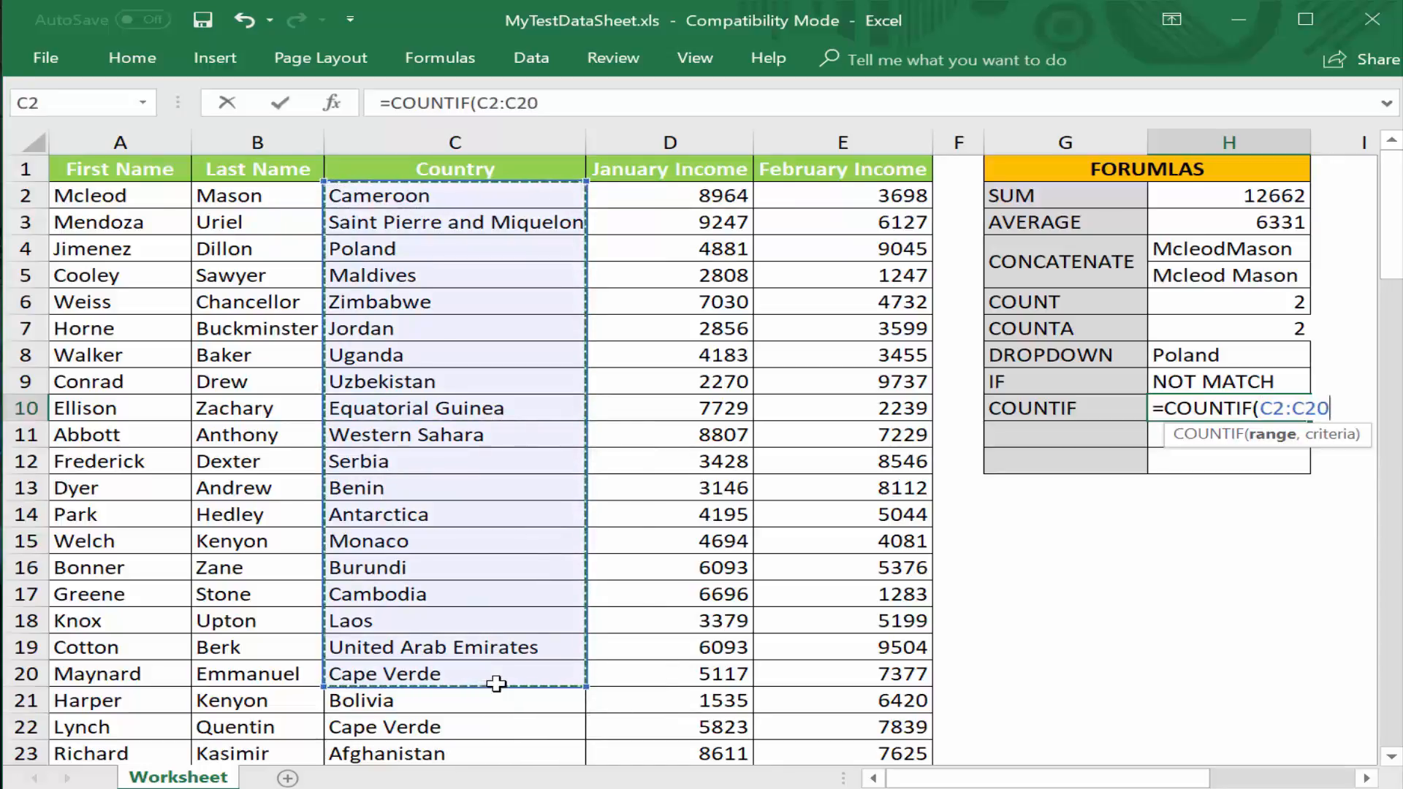
type(",")
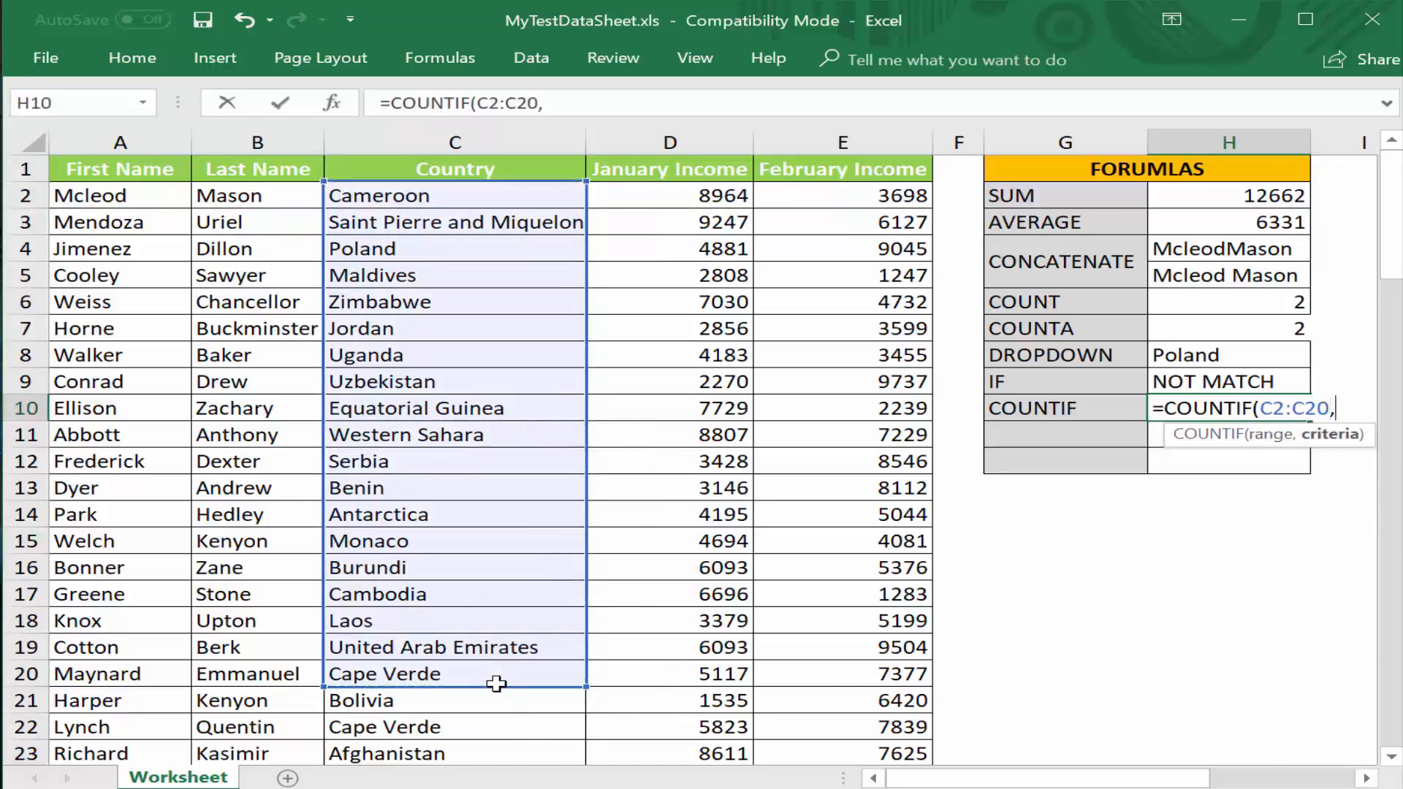
type("\"POLNA")
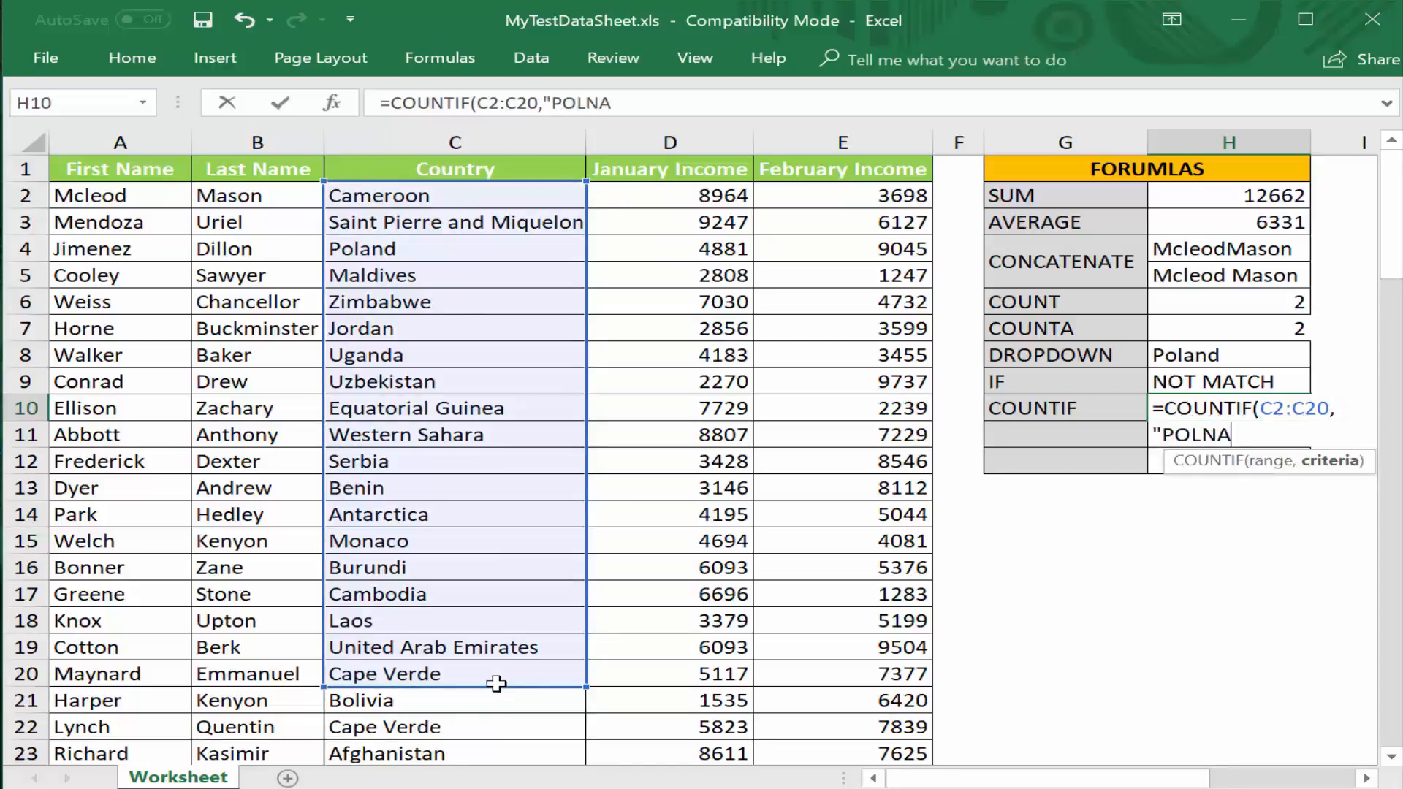
key("BackSpace")
key("BackSpace")
type("AND\"")
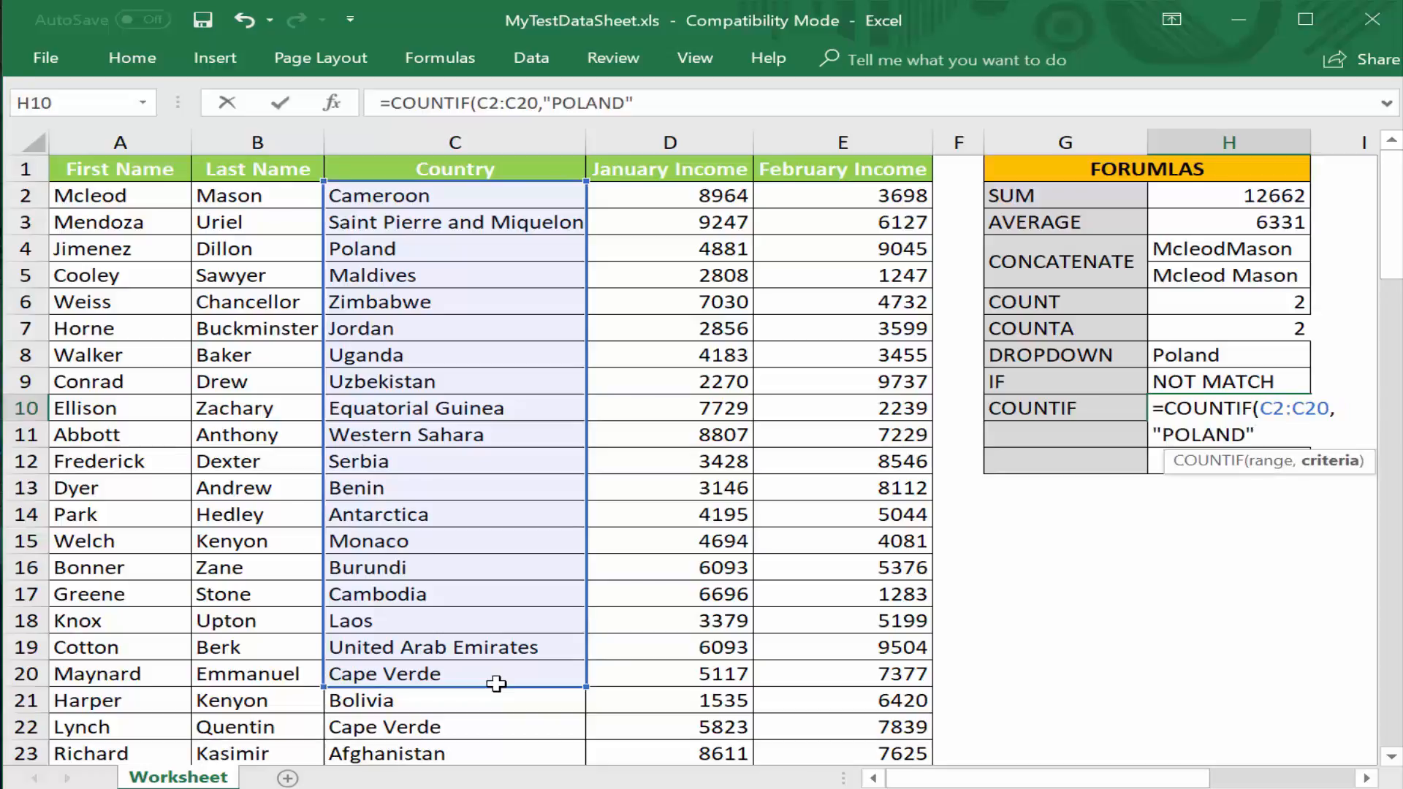
type(")")
key("Return")
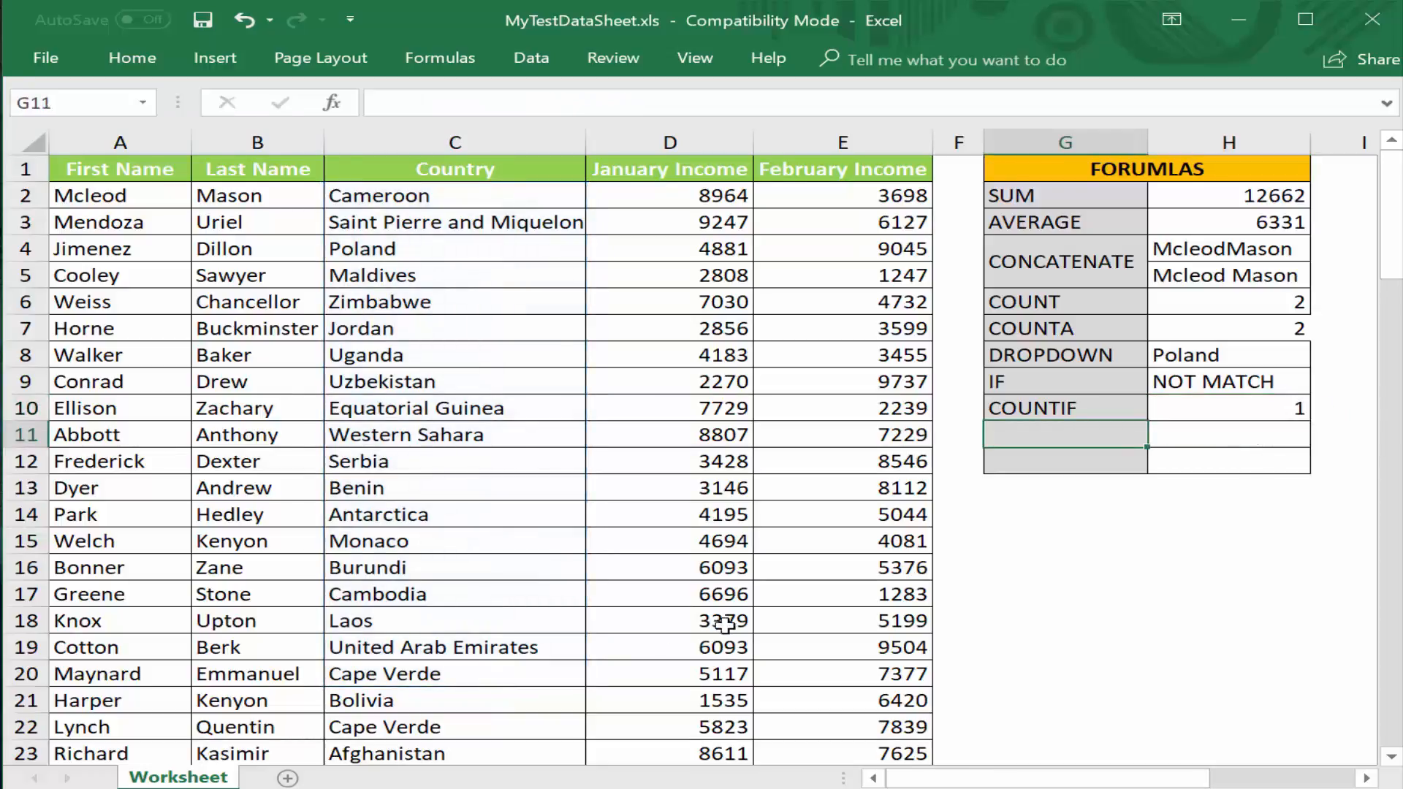
- Test the COUNTIF formula over C2:C20 by changing the first row's country in C2 to Poland, and undo that change
left_click(1235, 409)
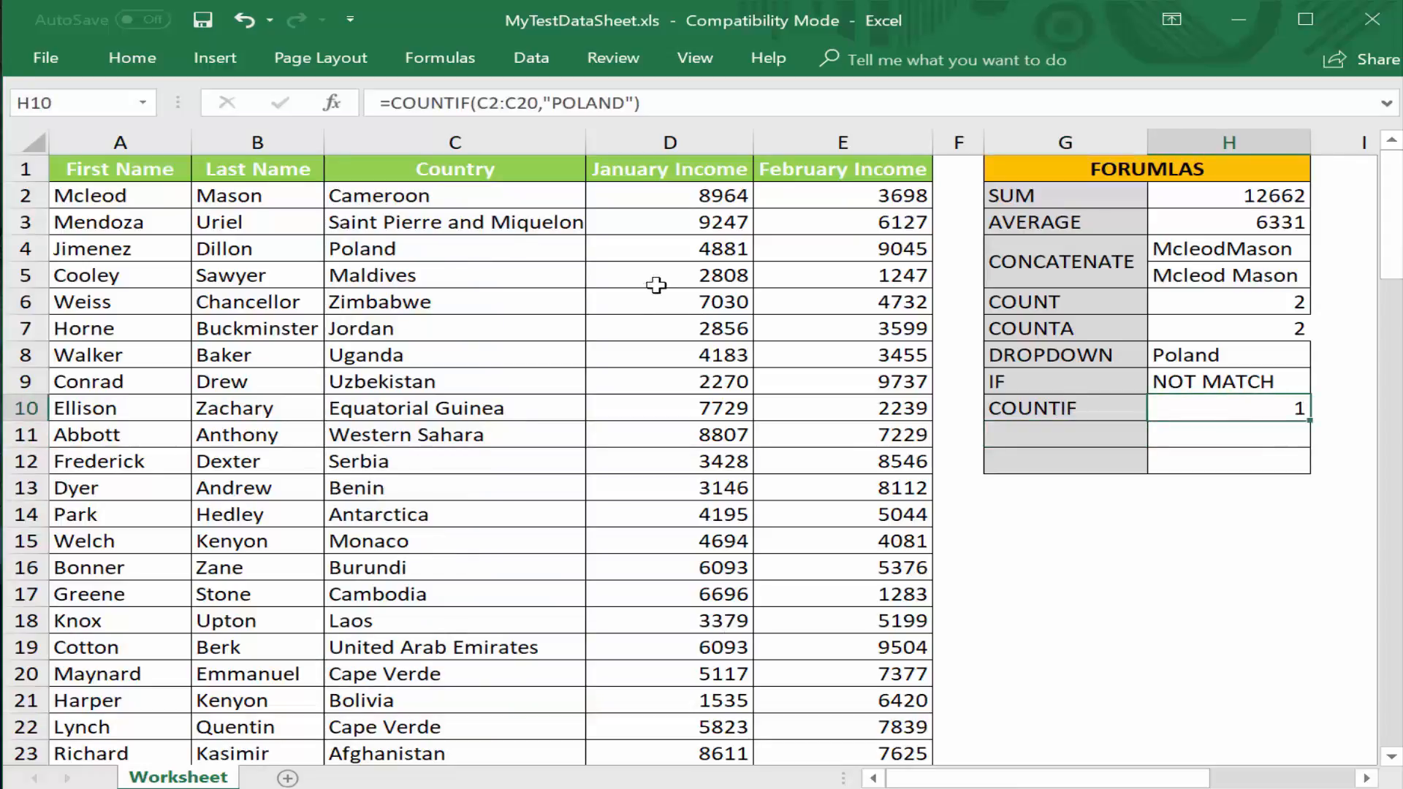
left_click_drag(463, 194, 427, 681)
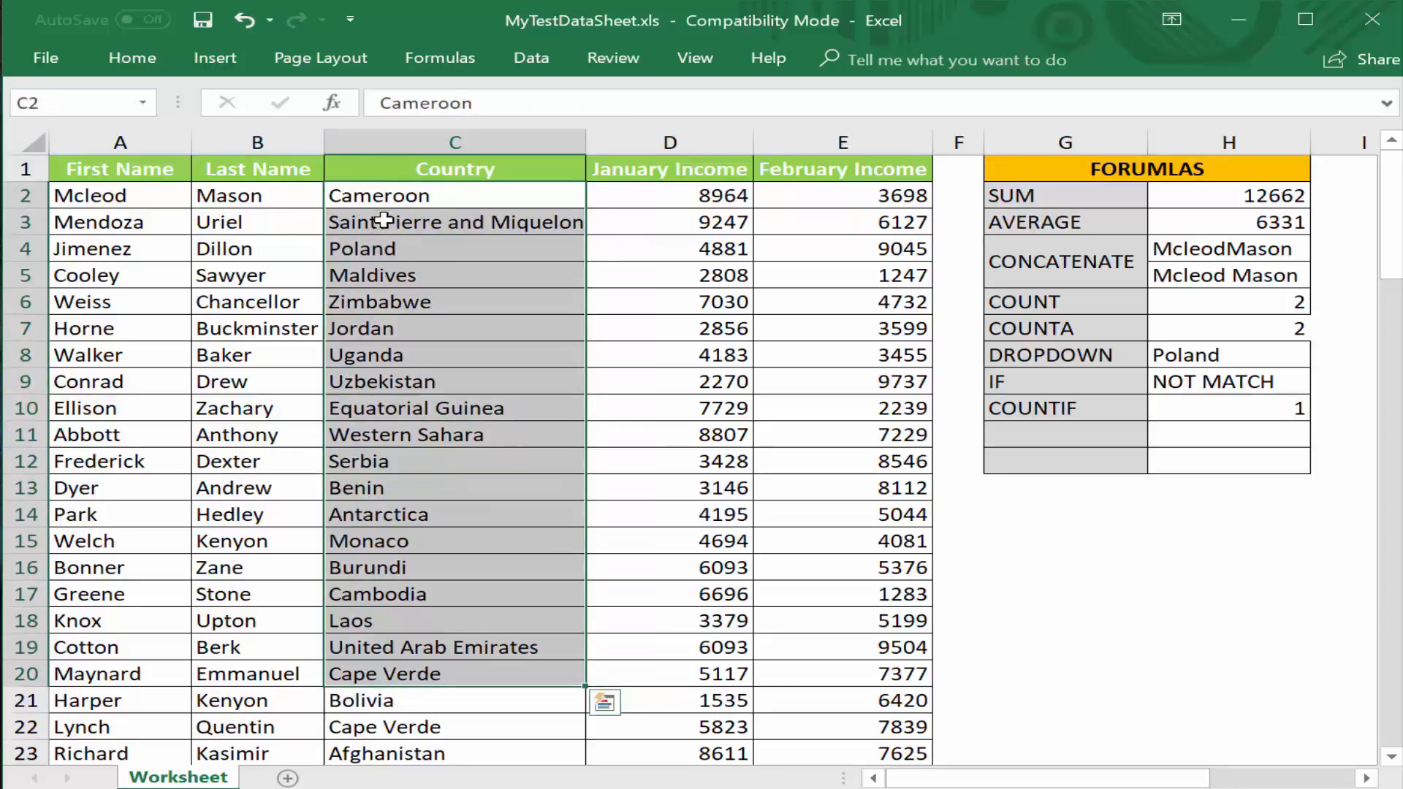
left_click(413, 193)
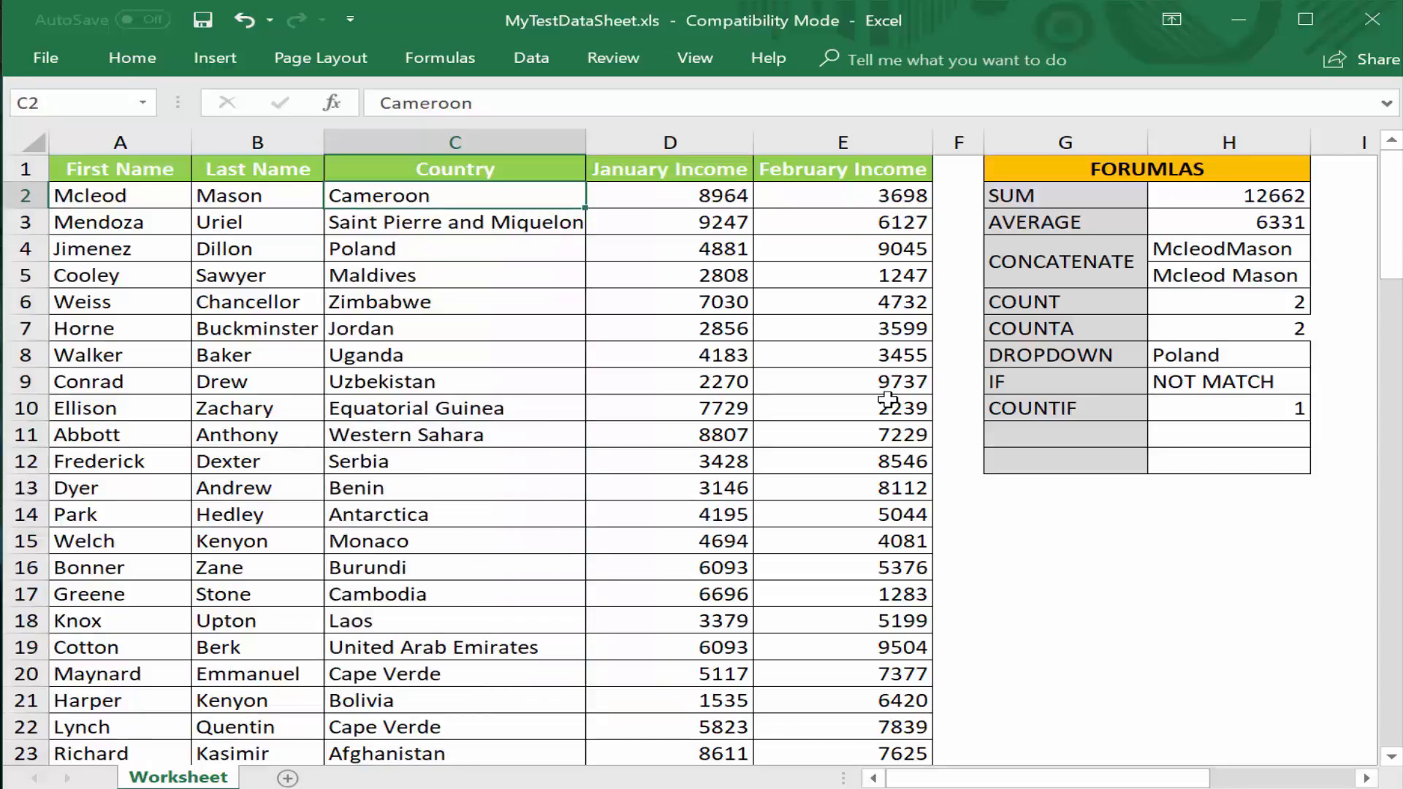
type("Poland")
key("Return")
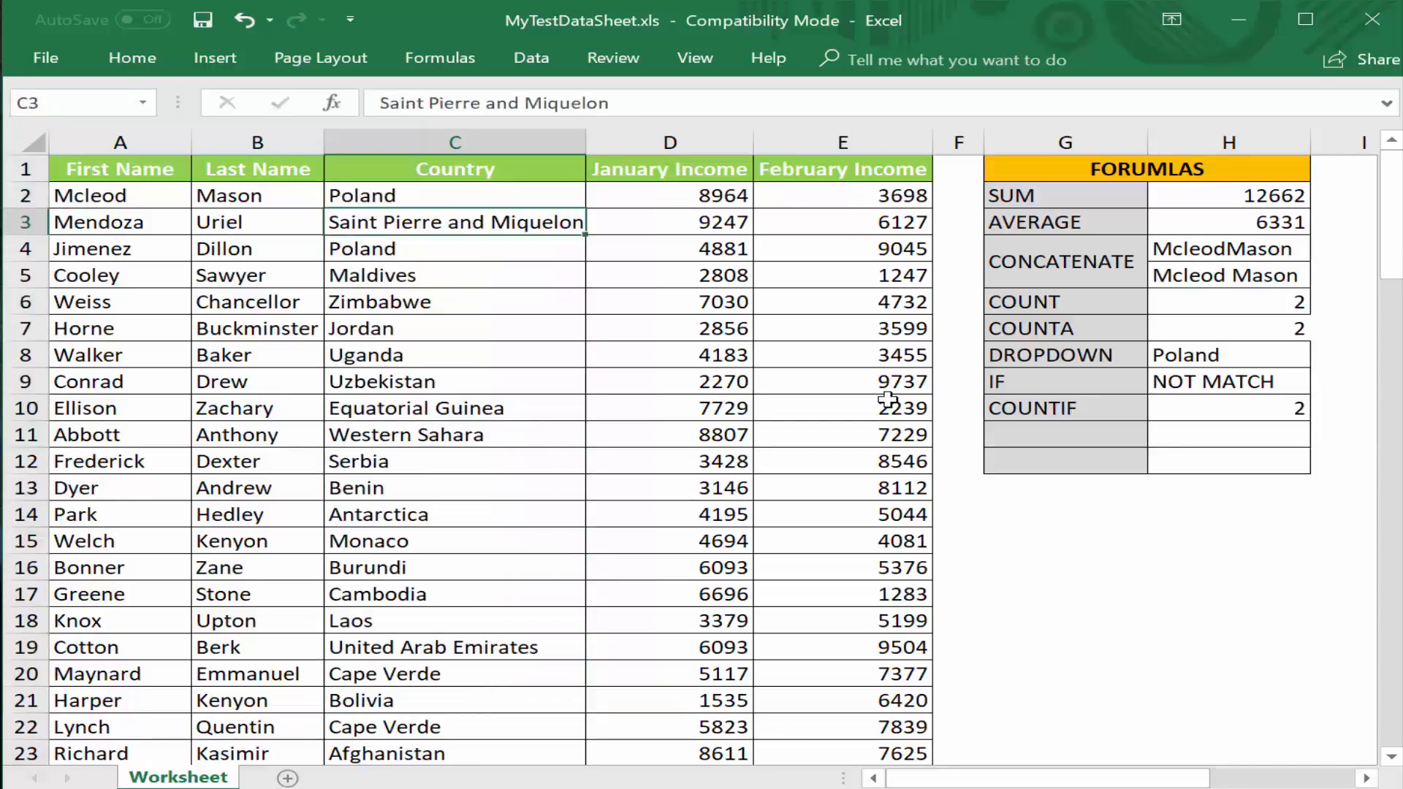
left_click(1276, 415)
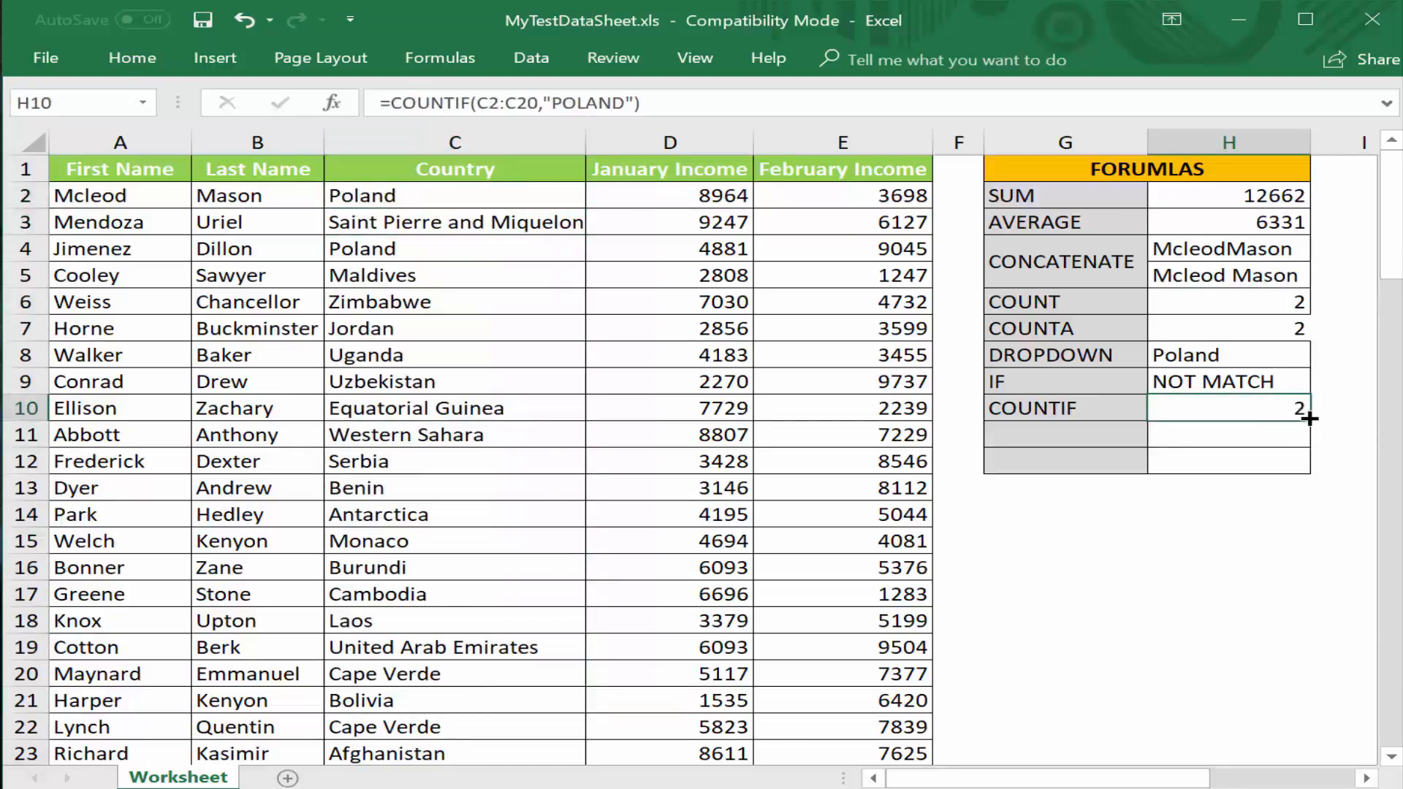
left_click(448, 201)
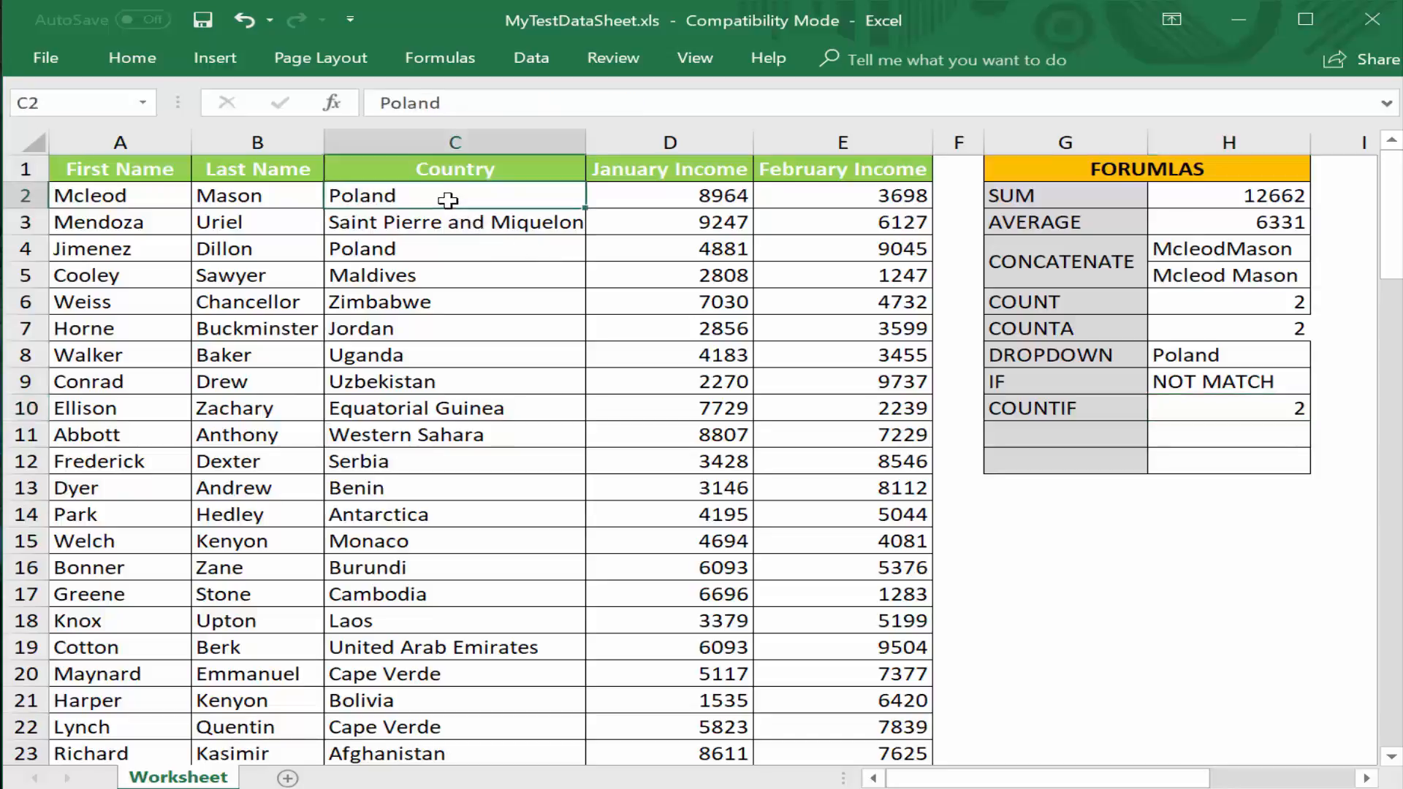
key("ctrl+z")
left_click(1251, 407)
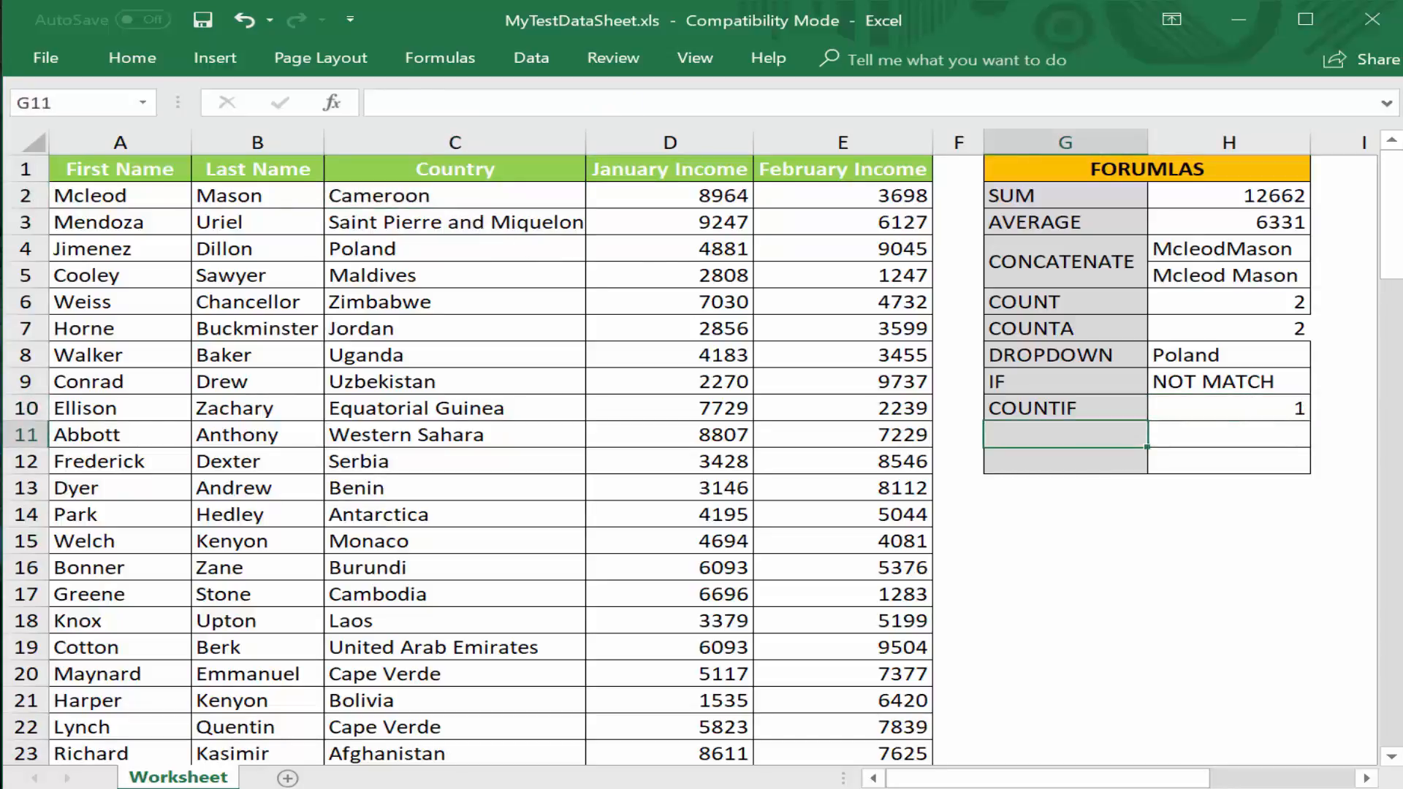
- Enter the label SUMIF in cell G11 and the formula =SUMIF(C2:C20,"Poland",D2:D20) in cell H11
type("SUMIF")
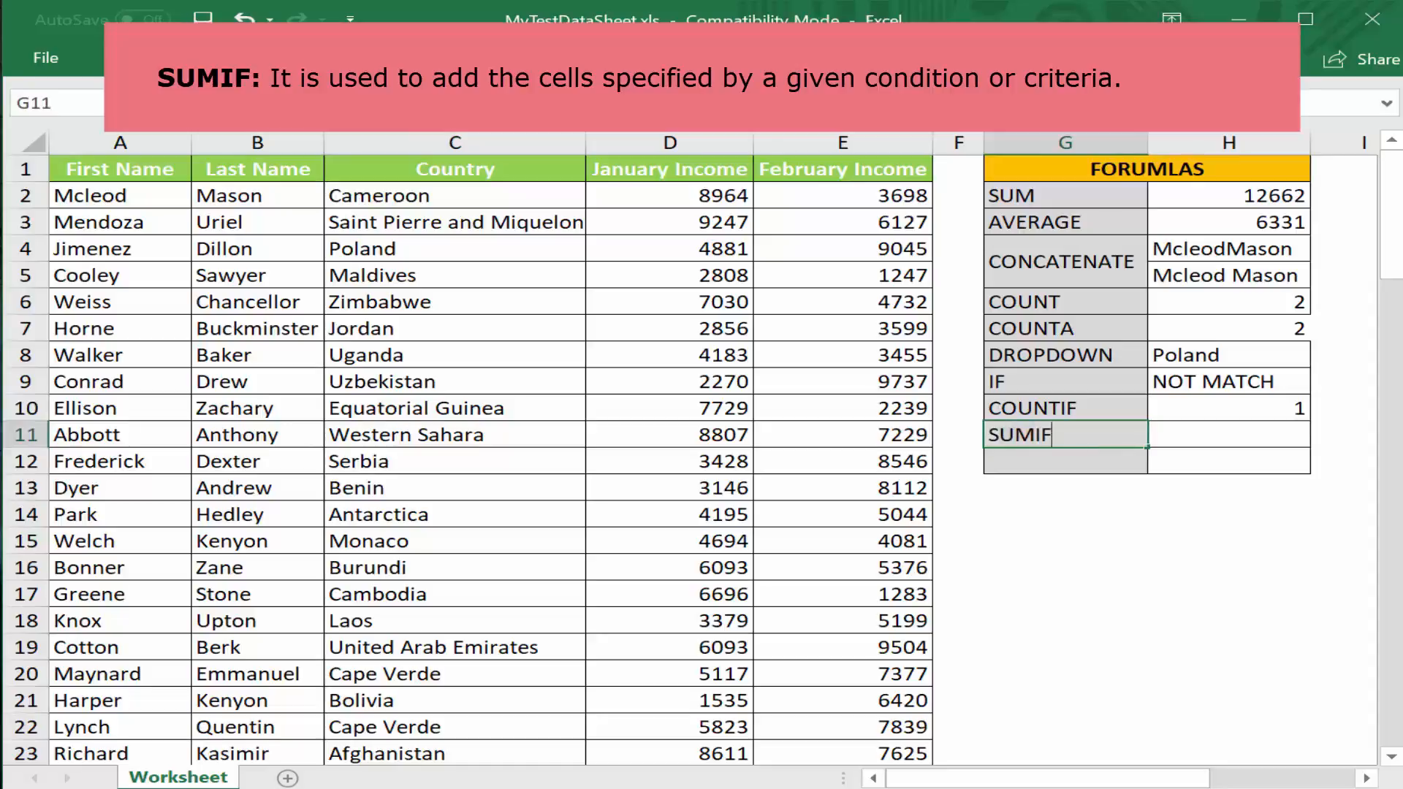
key("Tab")
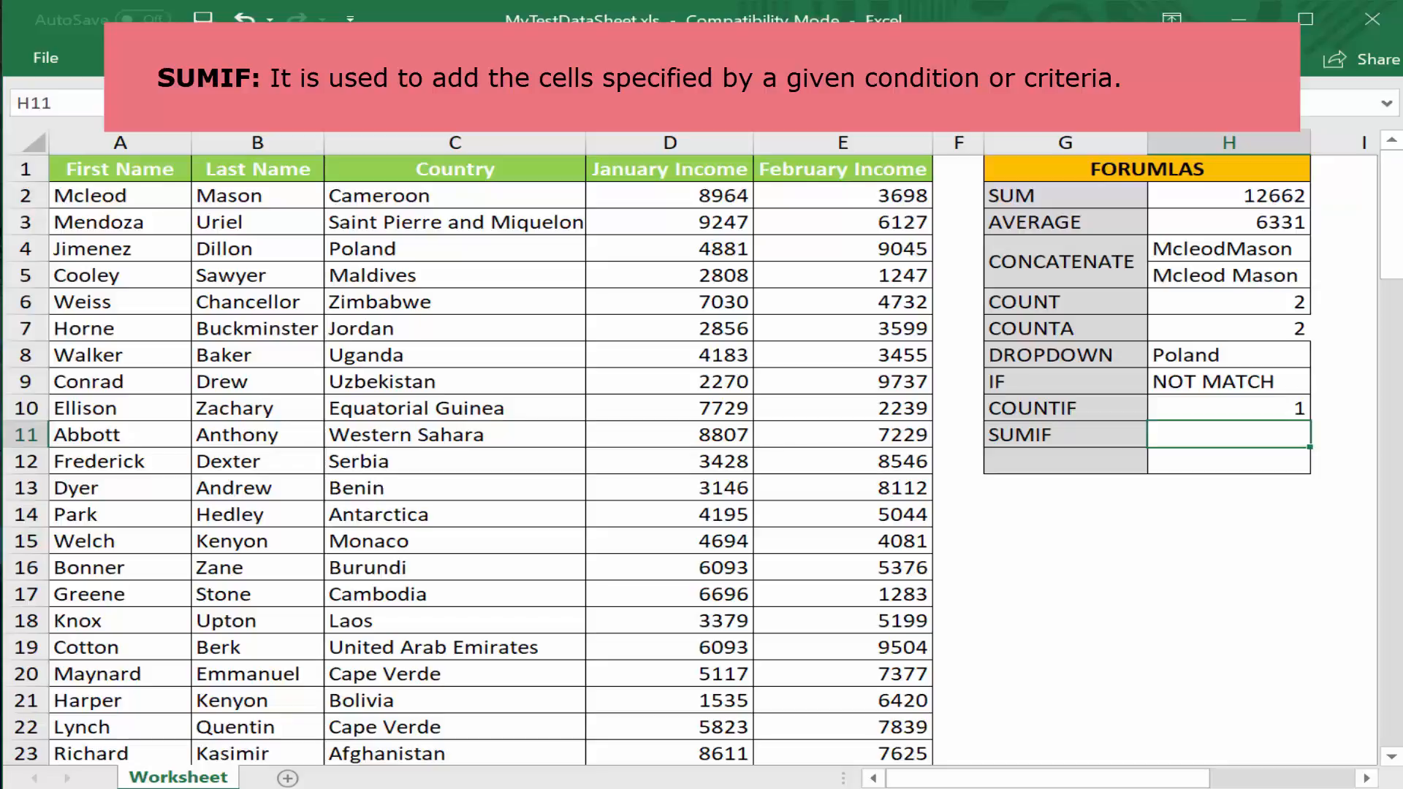
type("=S")
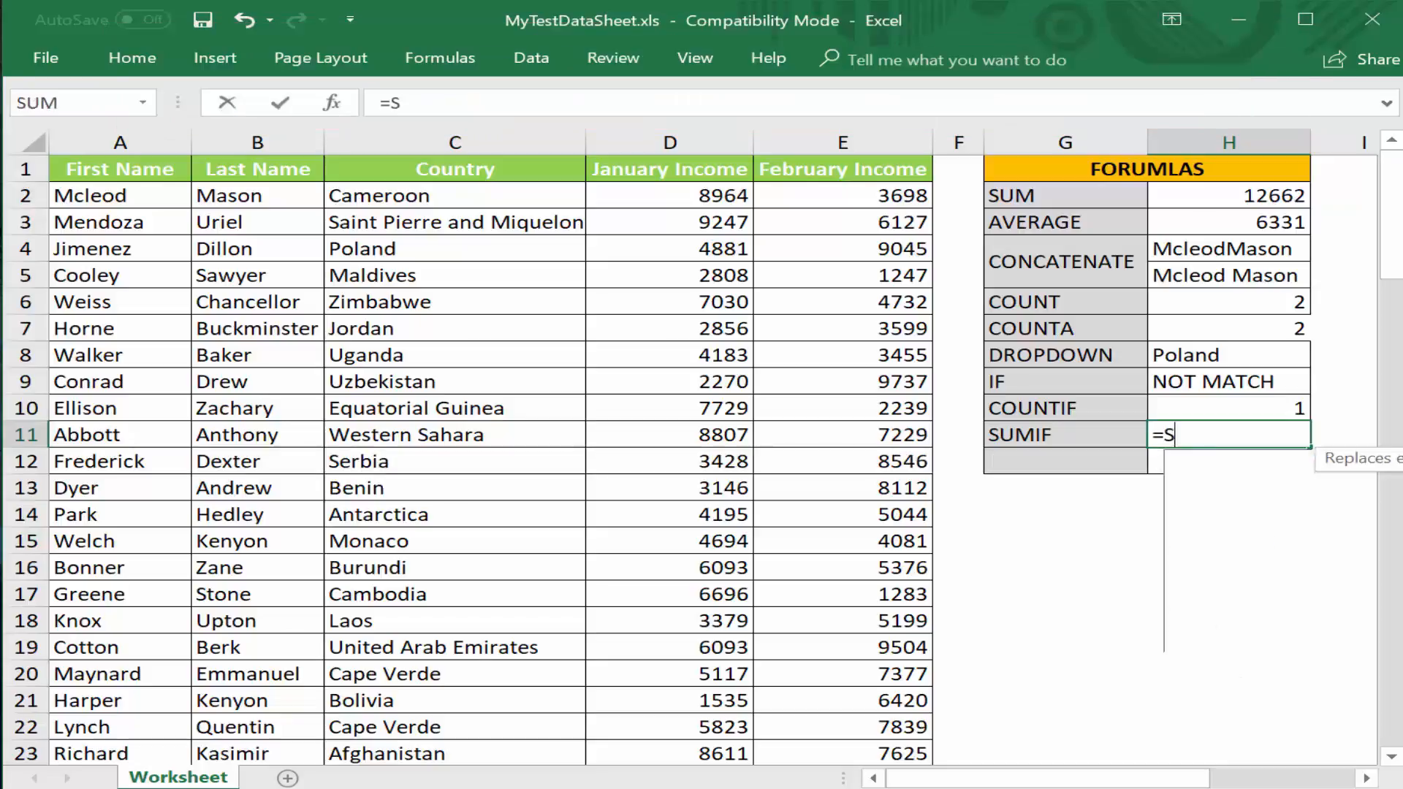
type("UMIF(")
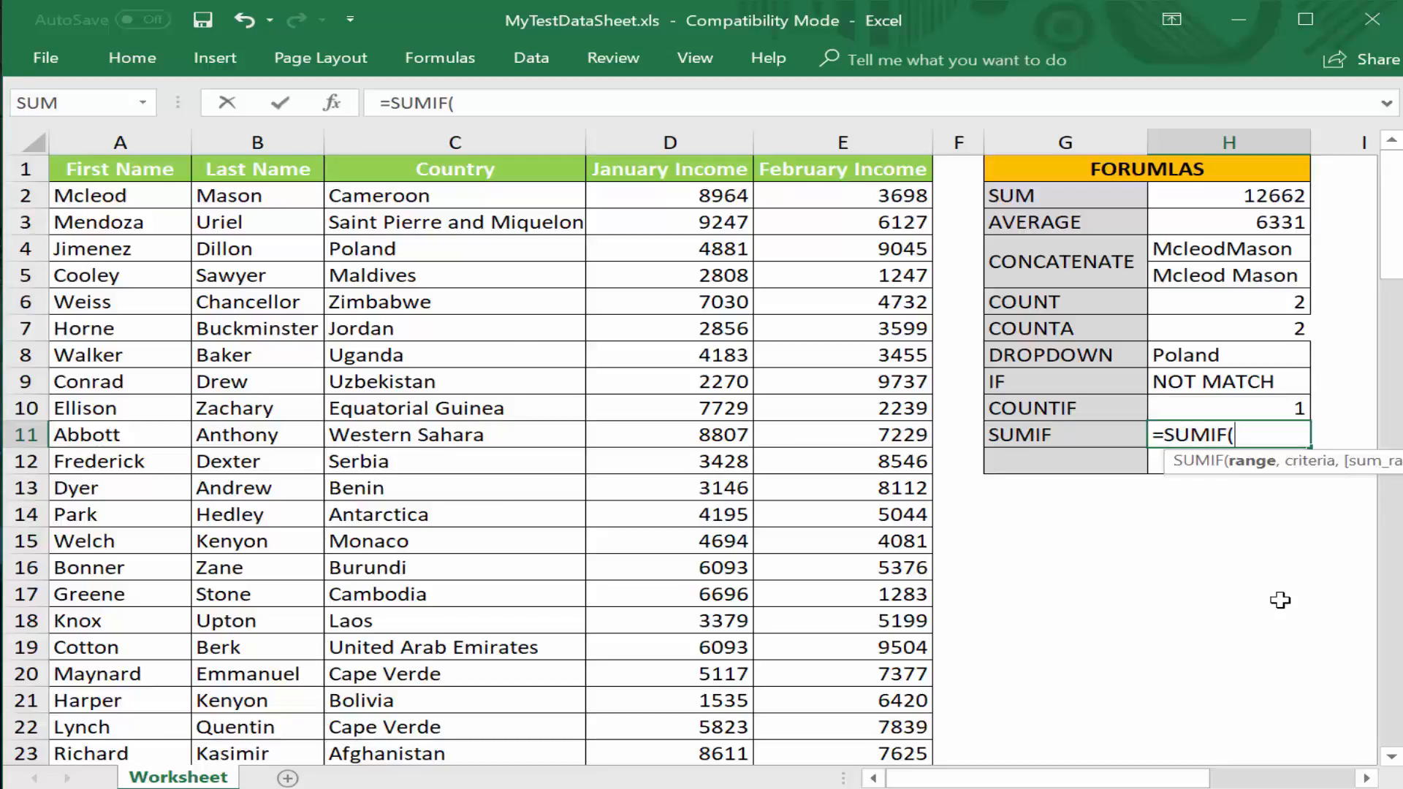
left_click_drag(394, 195, 426, 683)
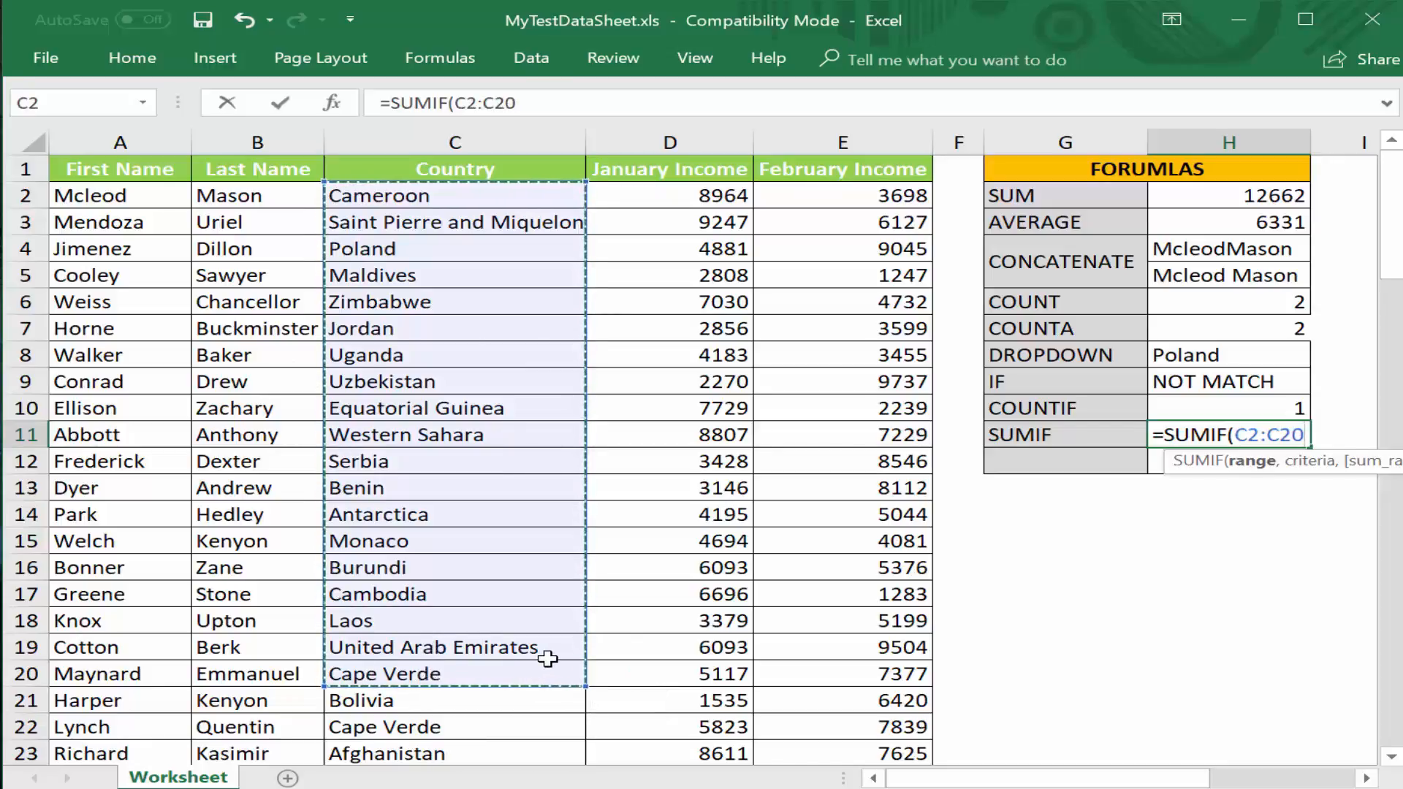
type(",")
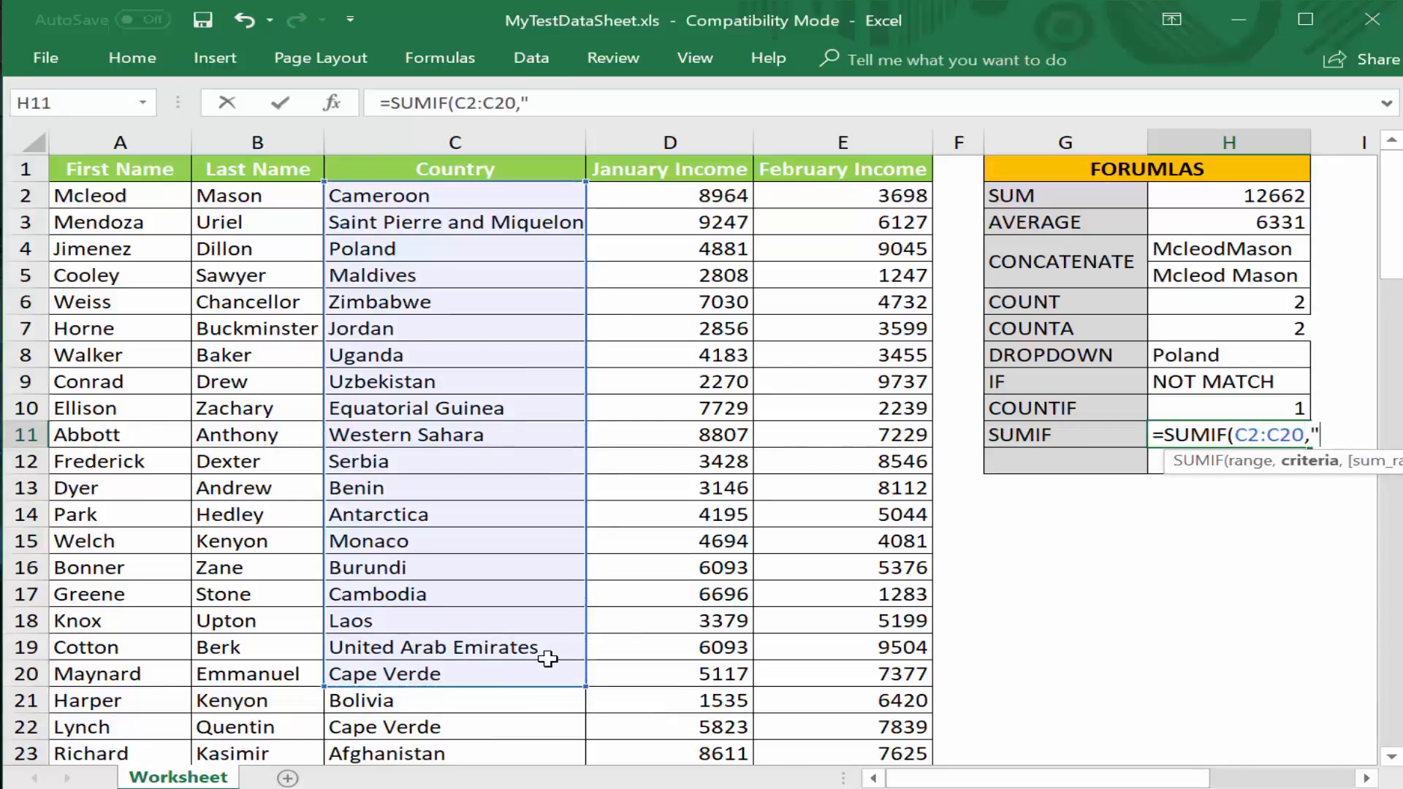
type(" Poland")
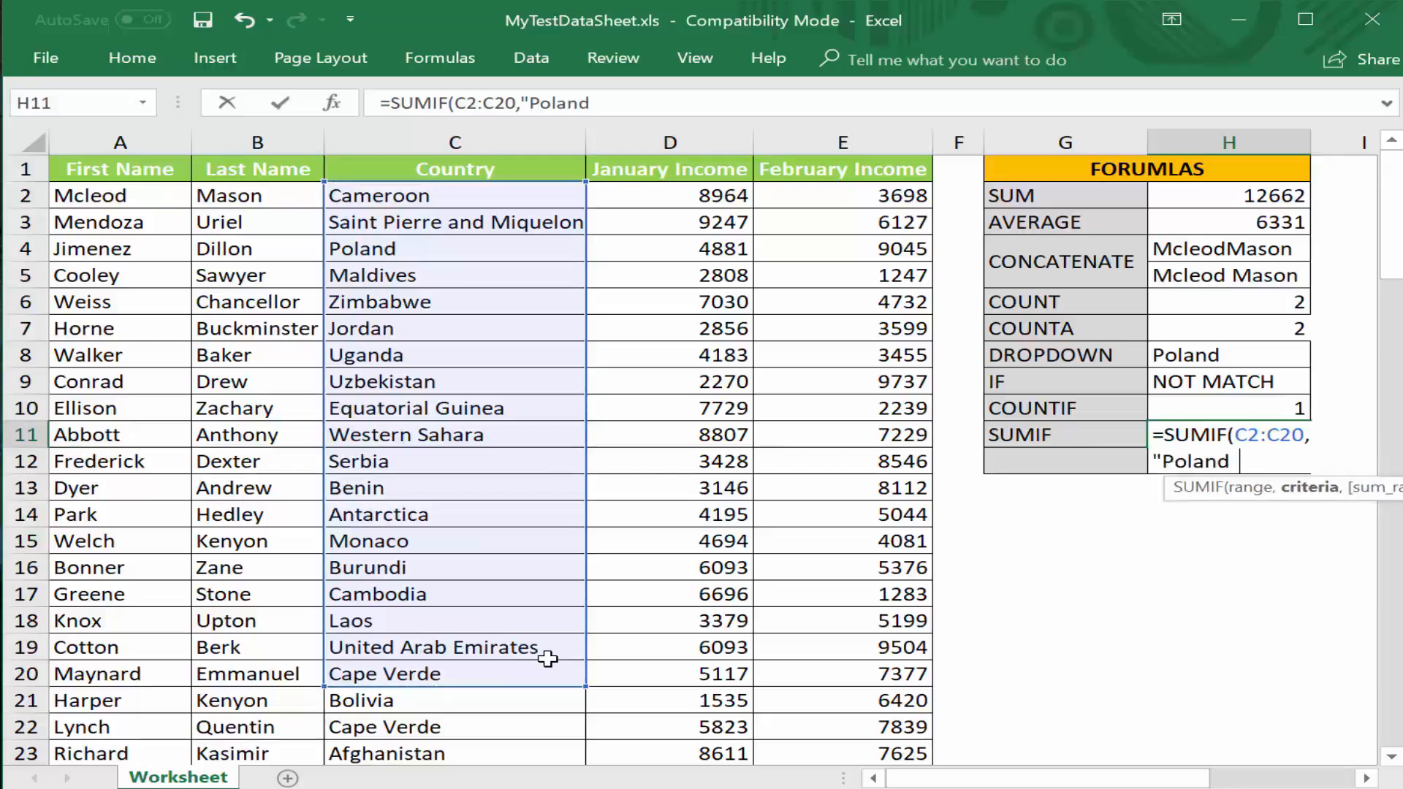
type("\",")
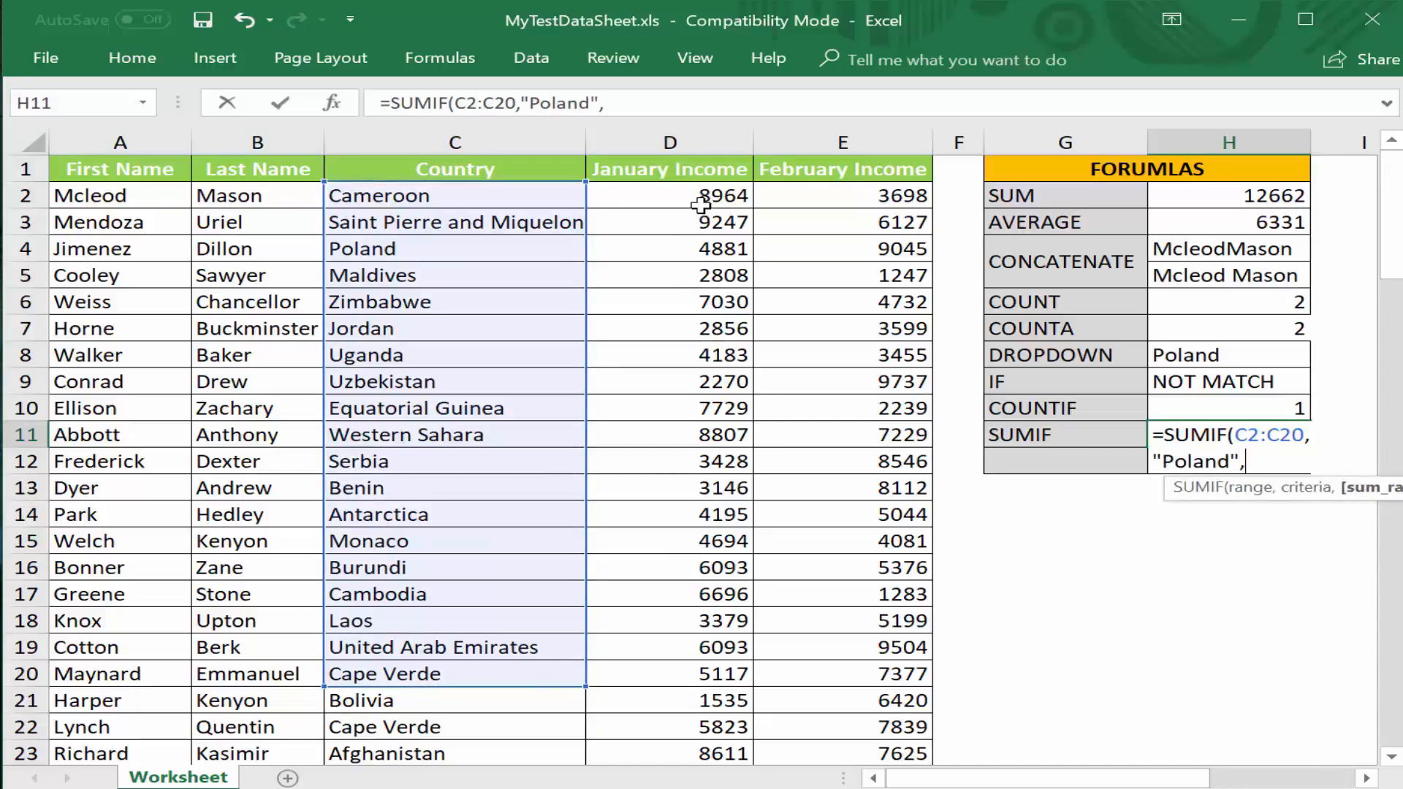
left_click_drag(701, 206, 721, 669)
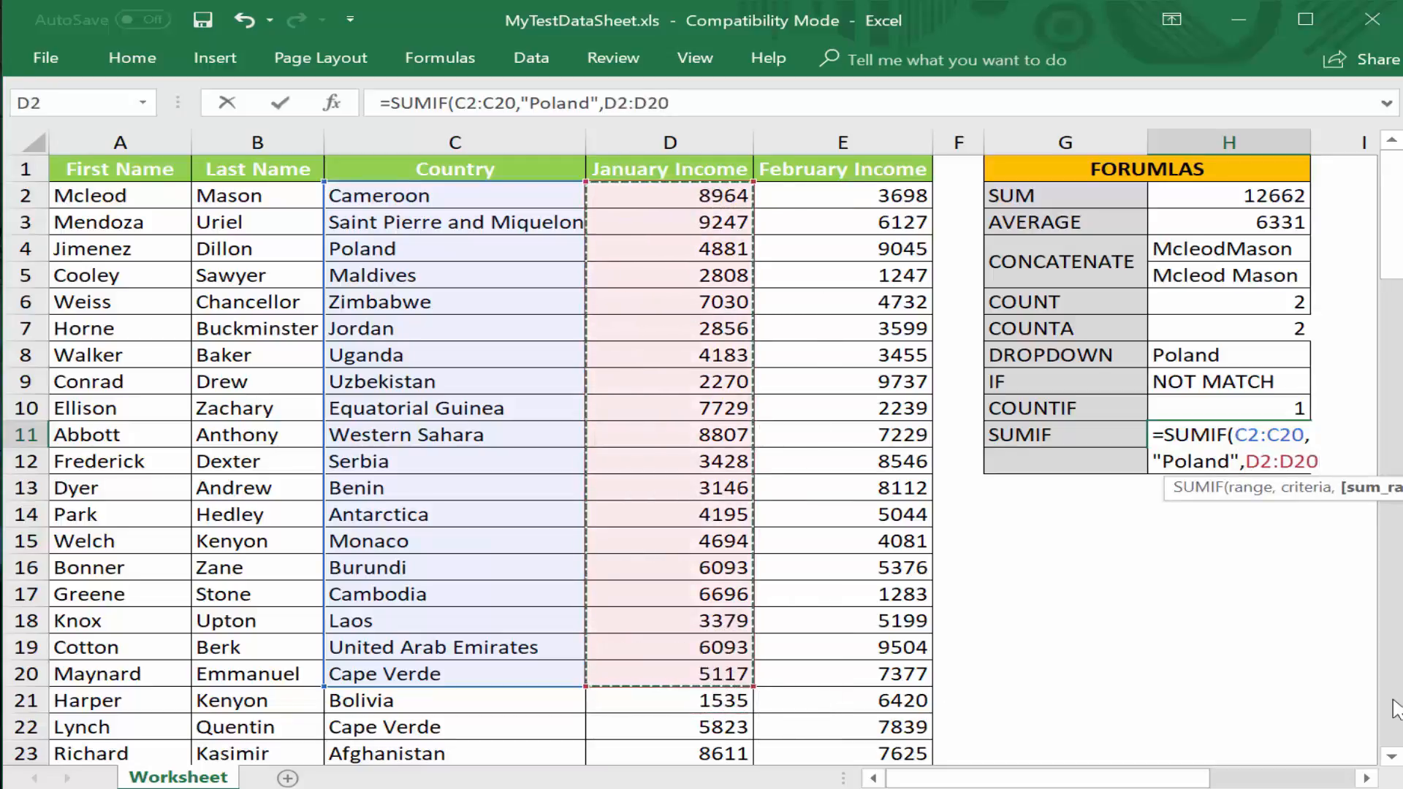
type(")")
key("Return")
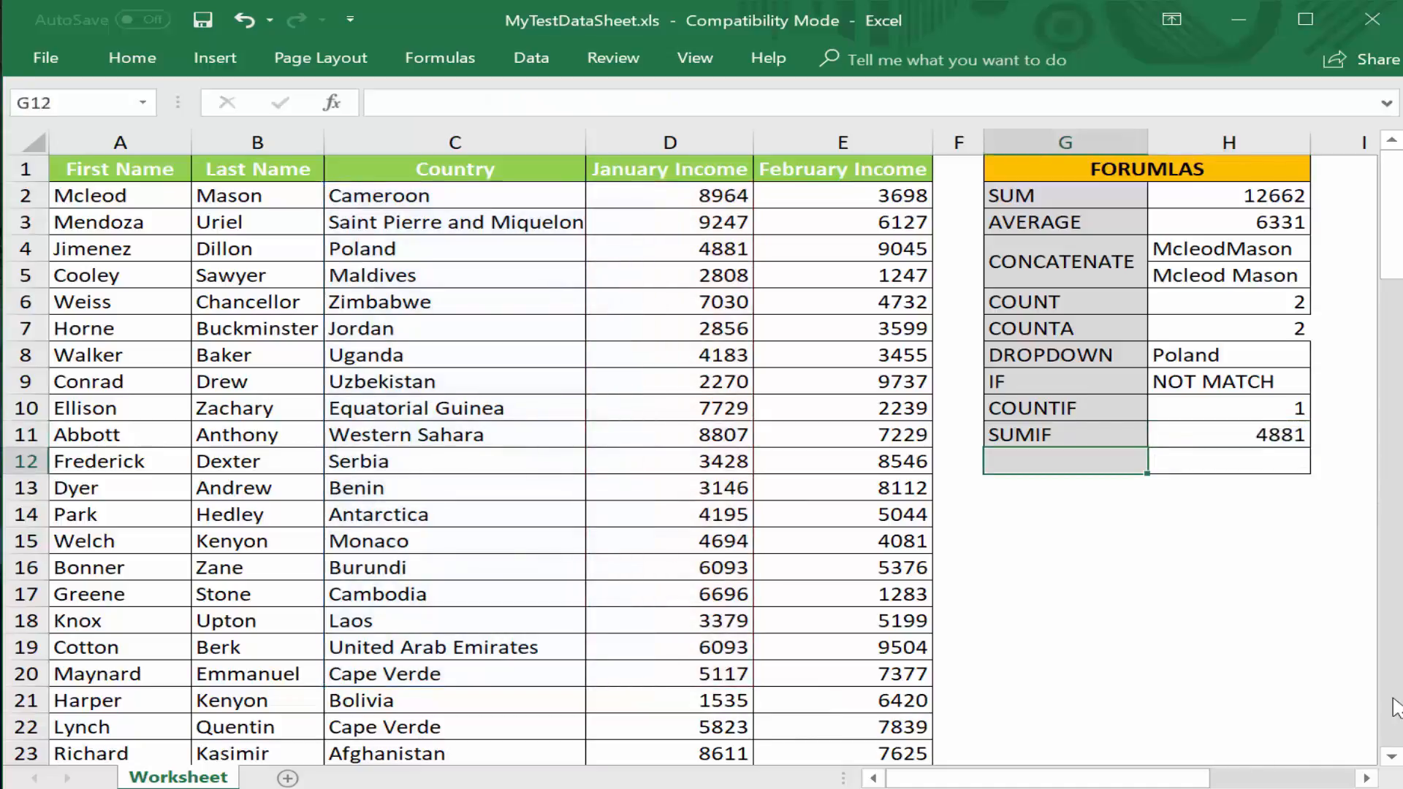
- Compare the SUMIF result in H11 with Poland's January income in D4, and view the country dropdown list in H8
left_click(1214, 434)
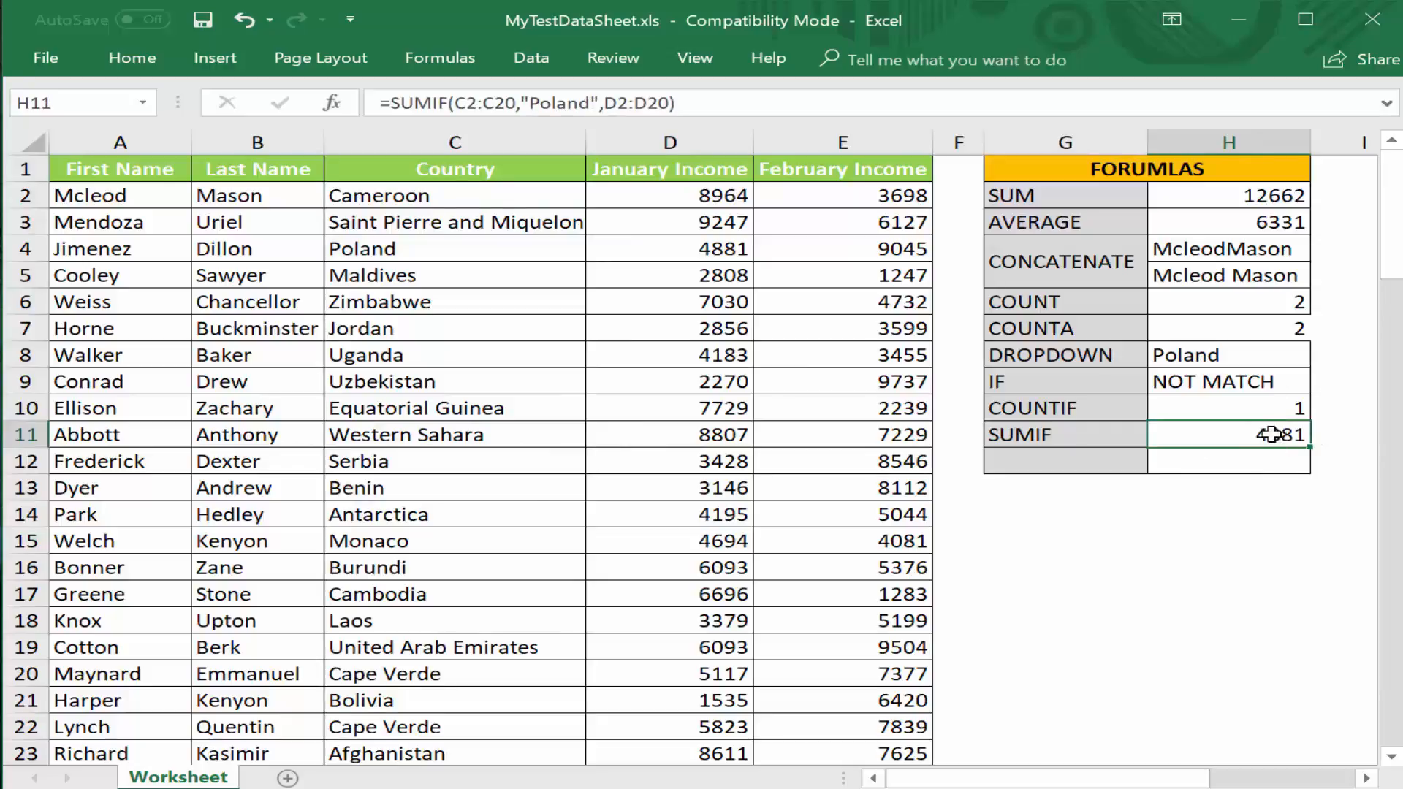
left_click(723, 249)
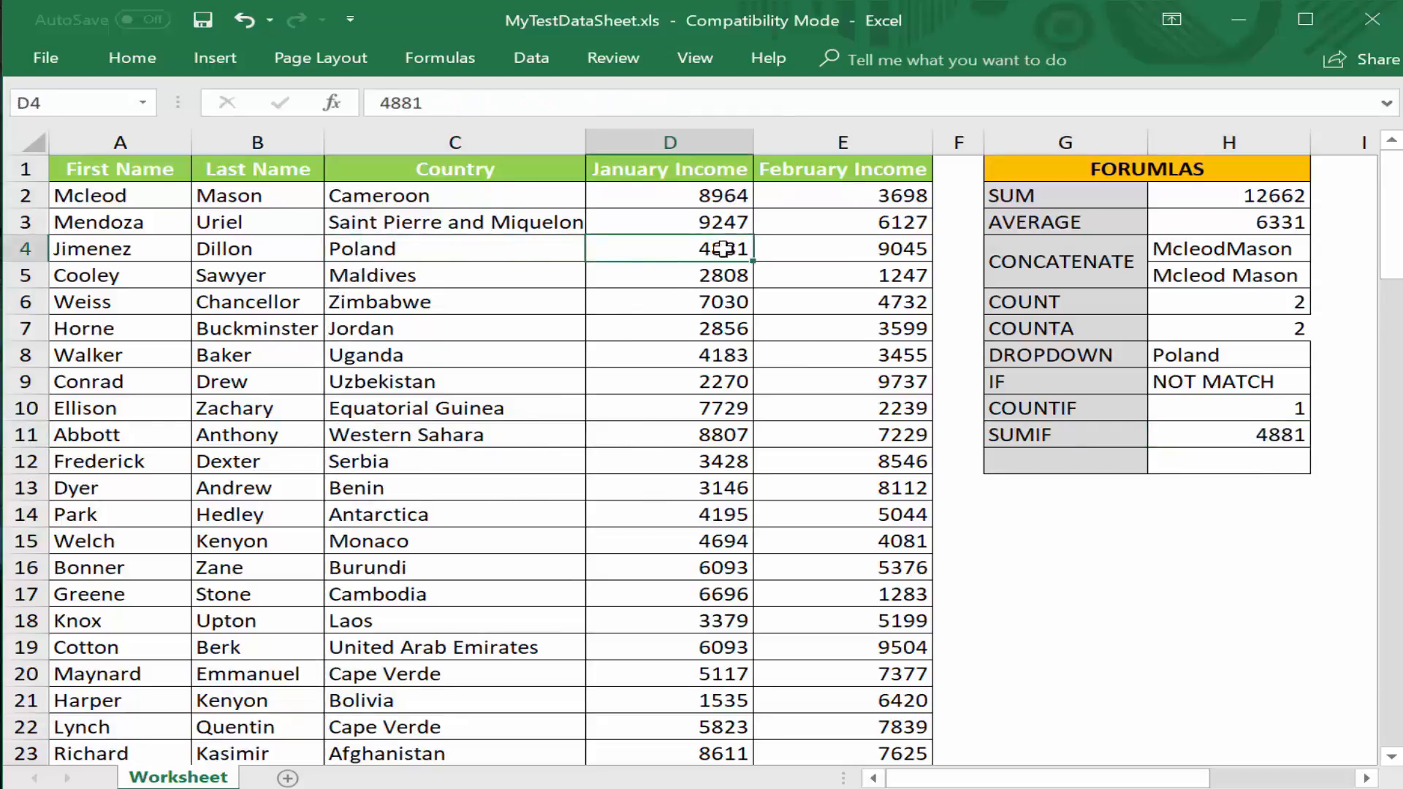
left_click(1270, 434)
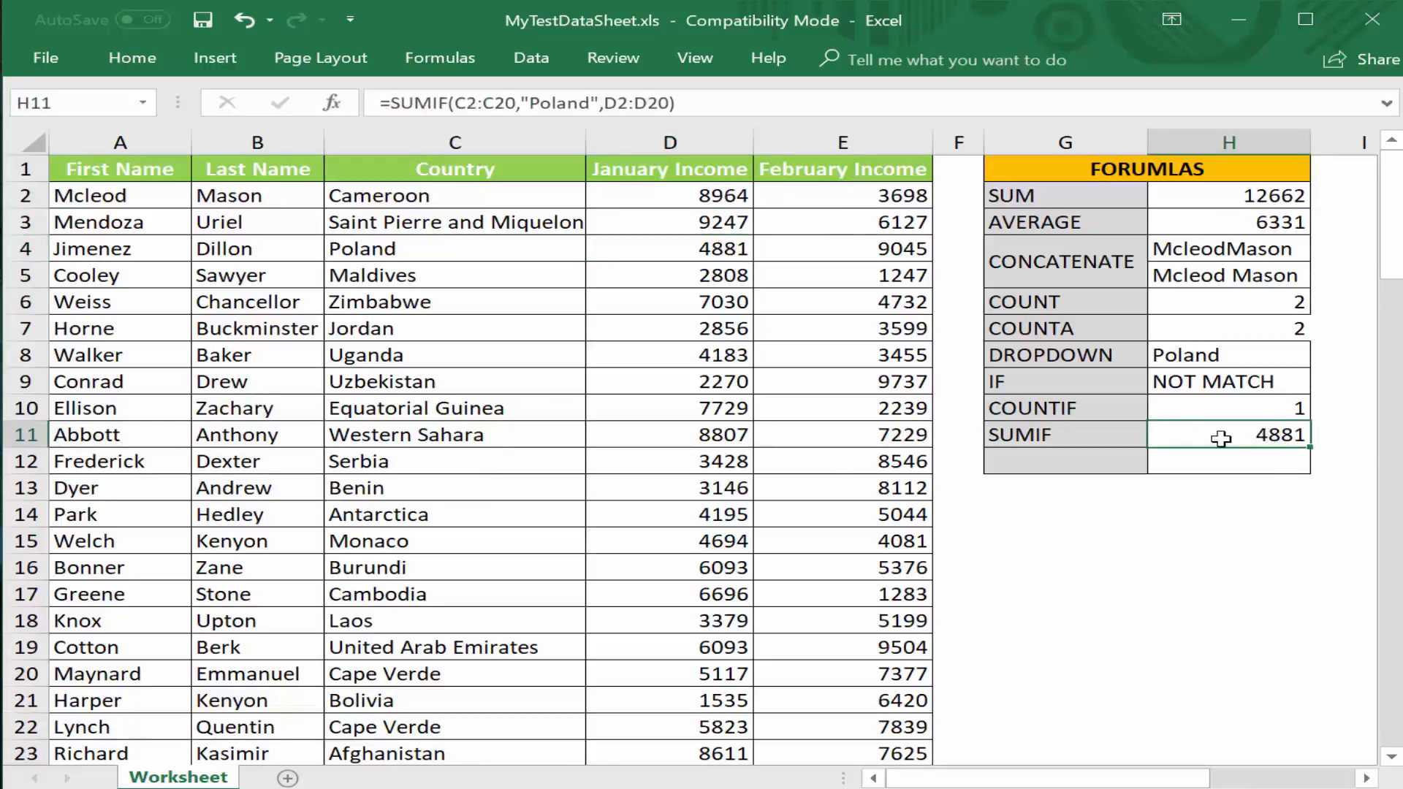
left_click(1080, 360)
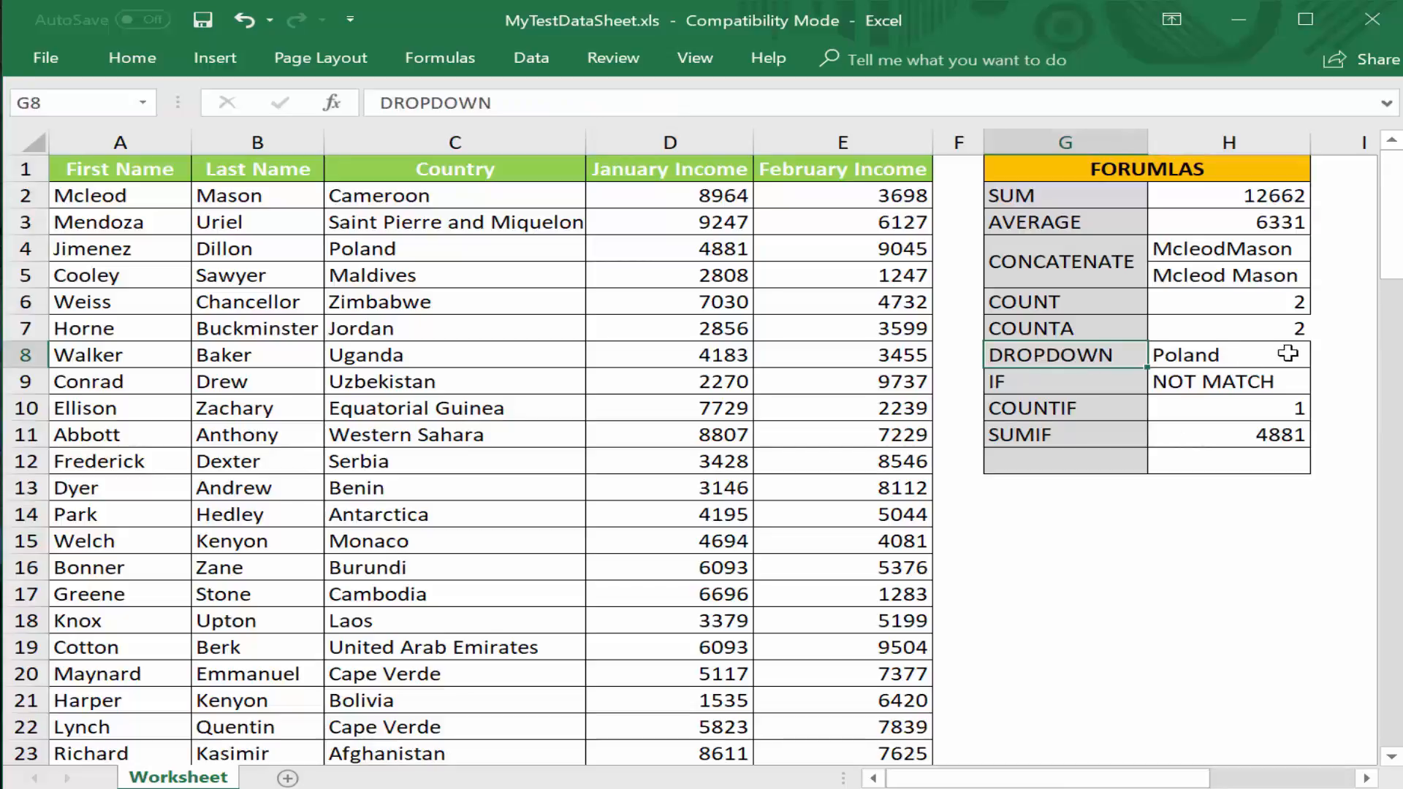
left_click(1263, 356)
left_click(1323, 358)
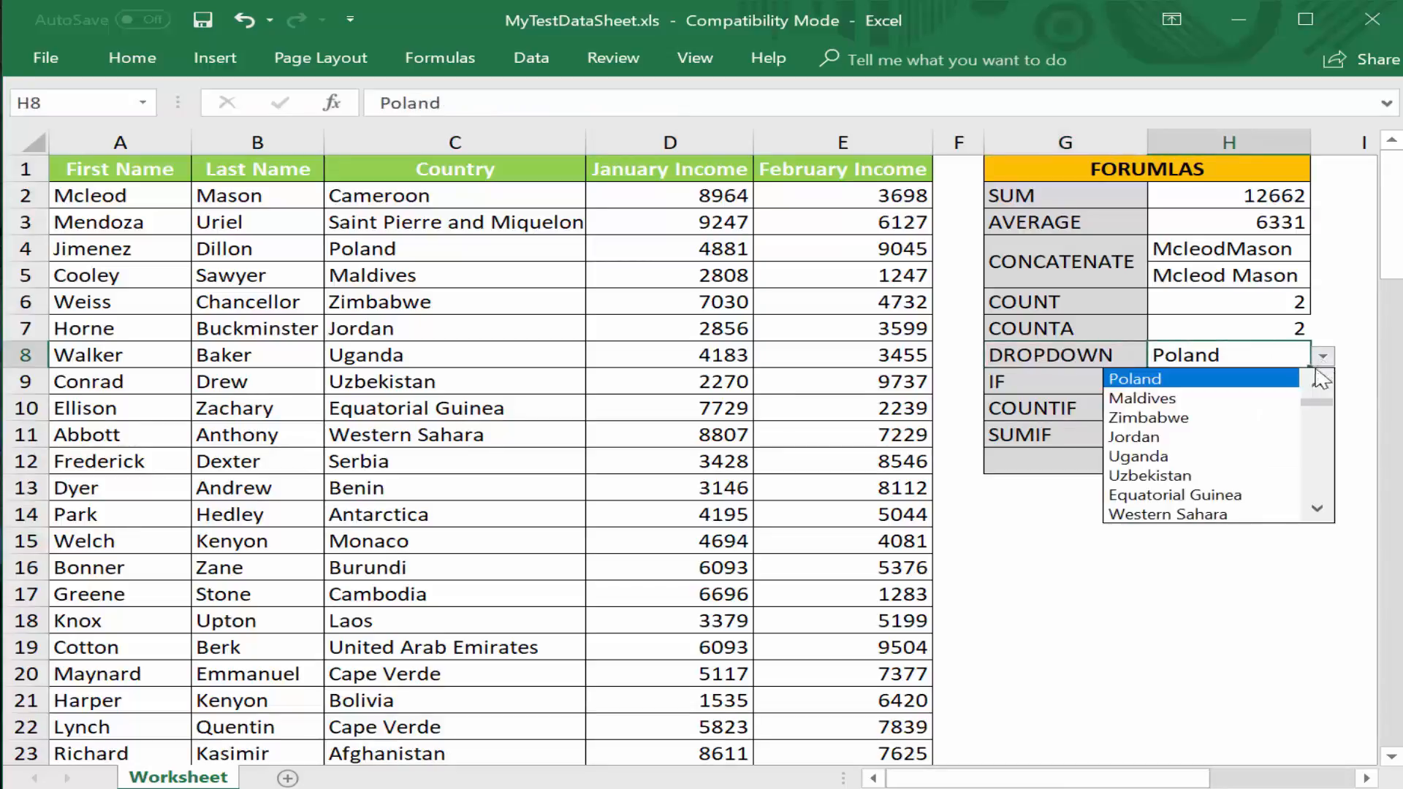
left_click(1242, 360)
- Replace the SUMIF formula in H11 with =SUMIF(C2:C20,H8,D2:D20) so its criterion comes from the country dropdown cell
left_click(1272, 435)
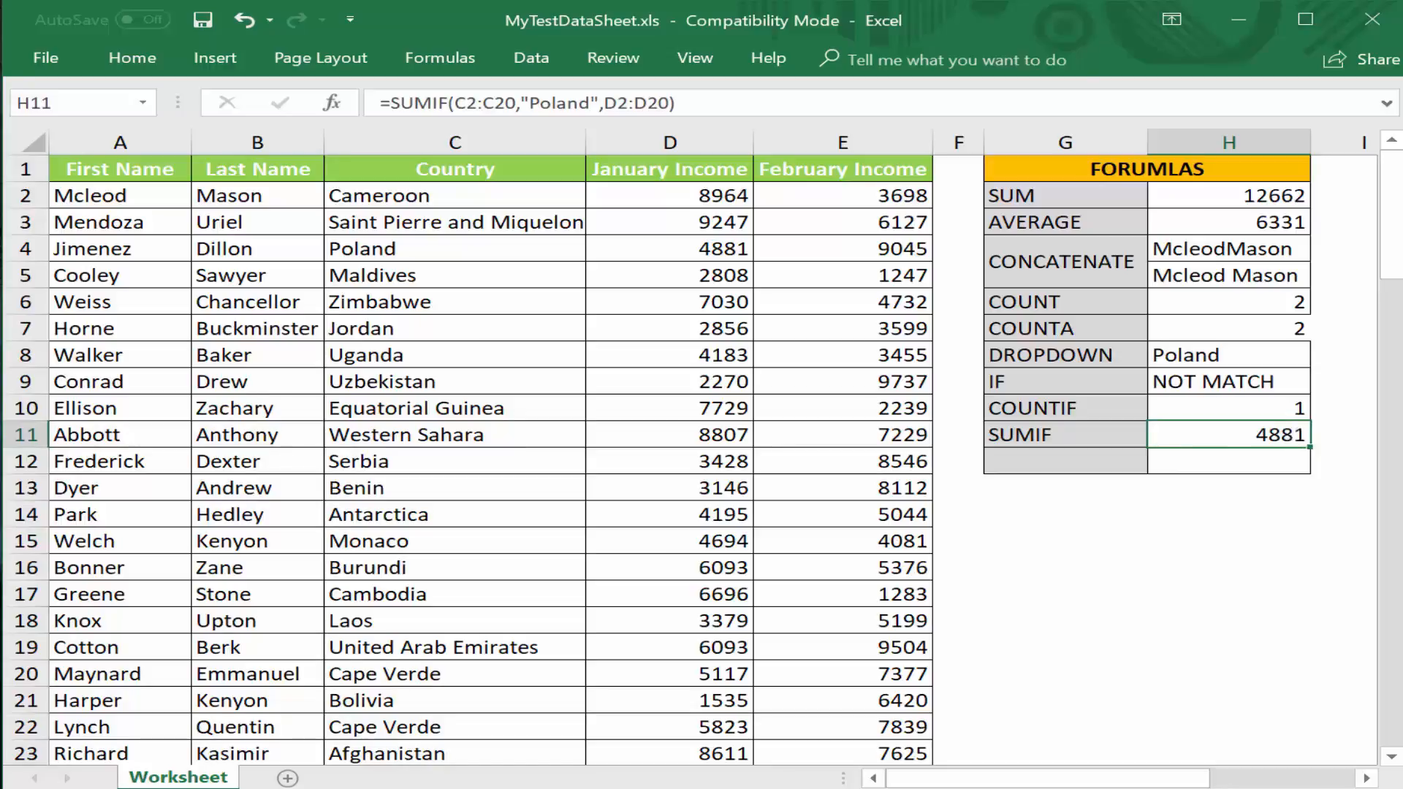
key("Delete")
type("=SUMIF")
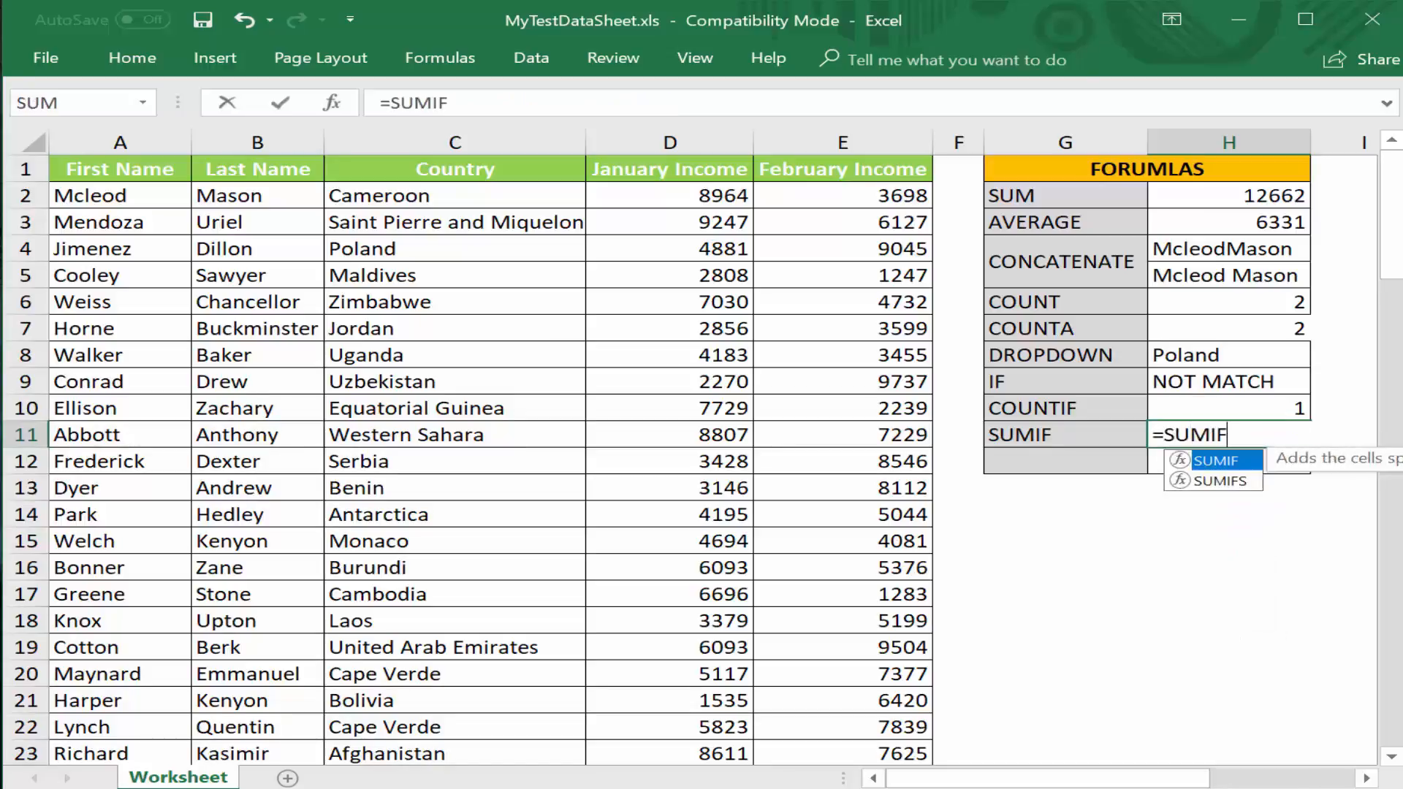
type("(")
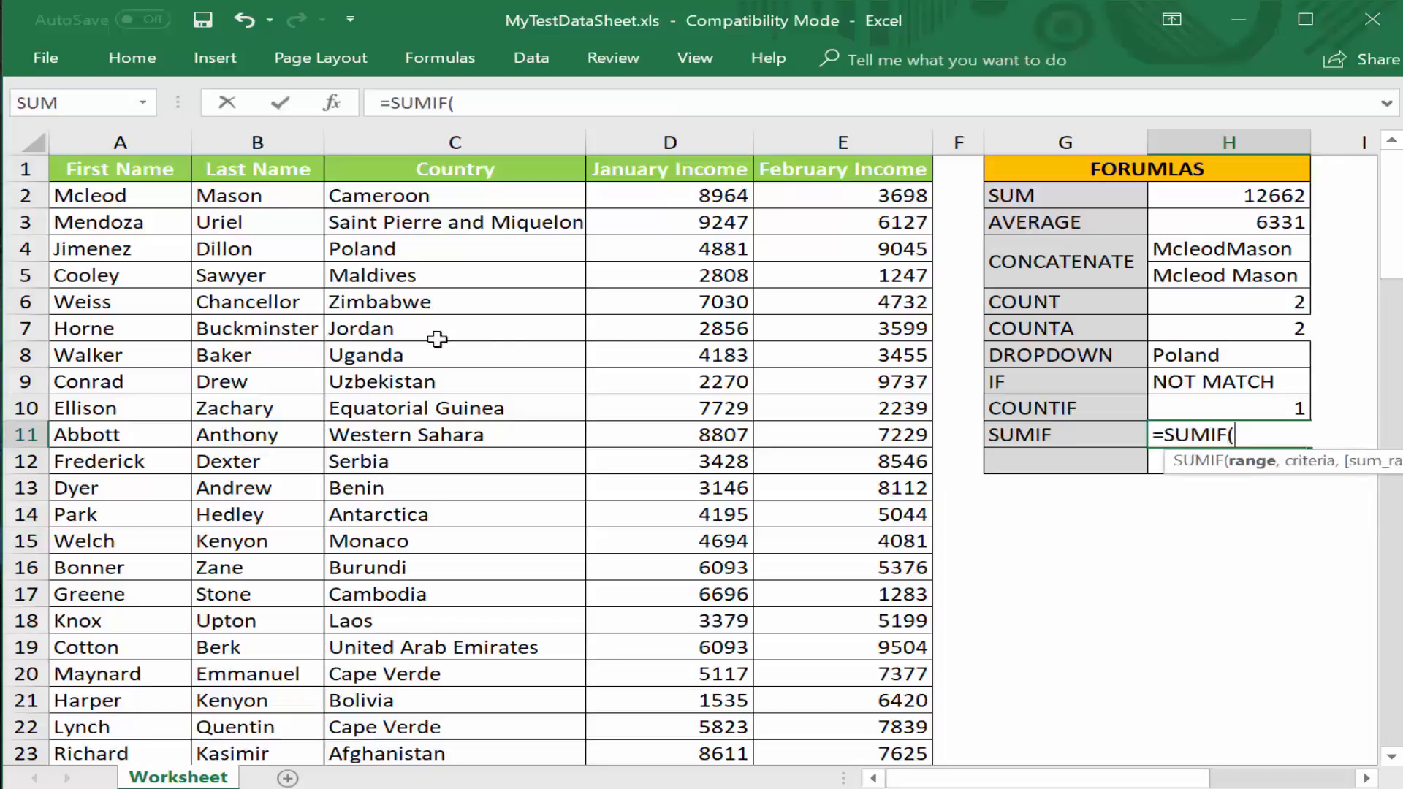
left_click_drag(393, 196, 466, 681)
type(",")
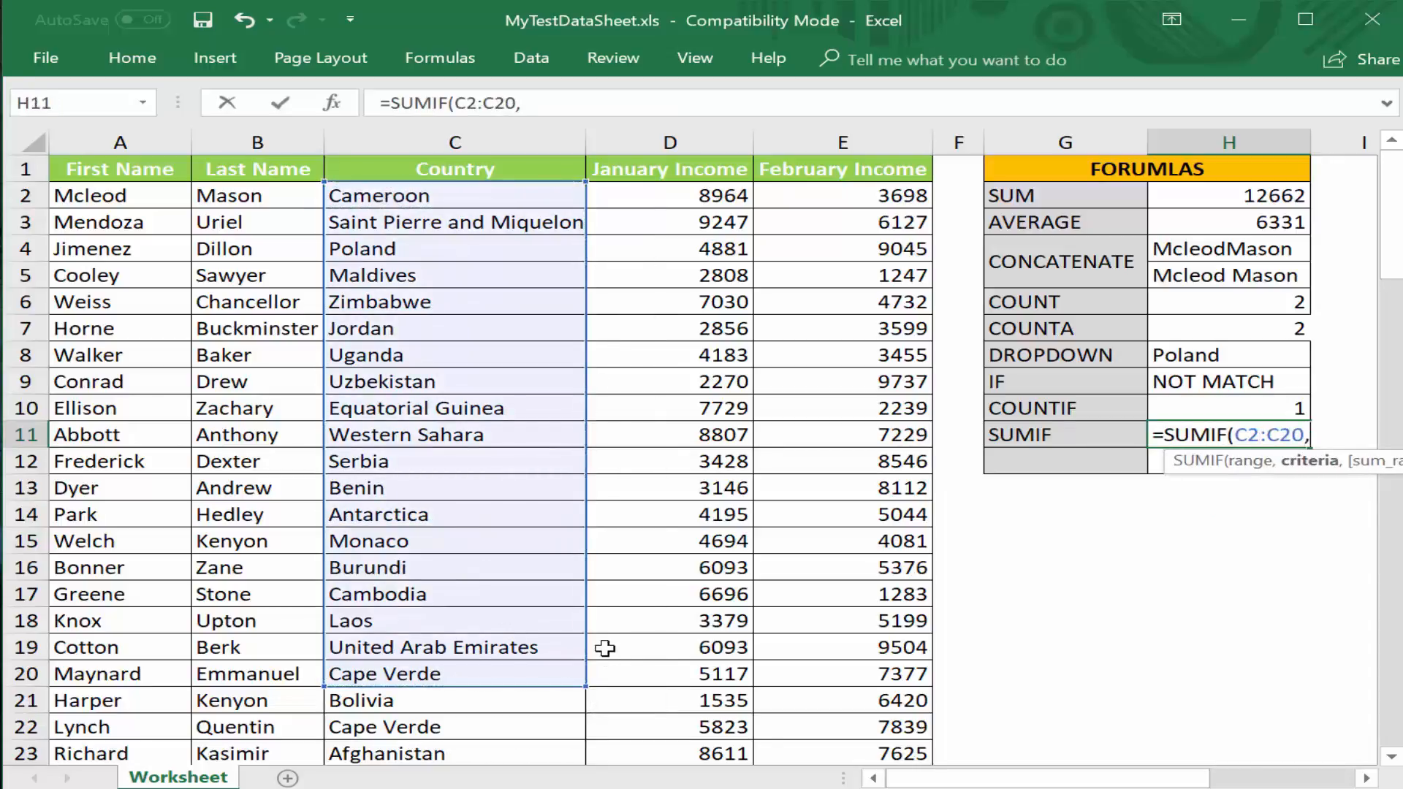
left_click(1236, 359)
type(",")
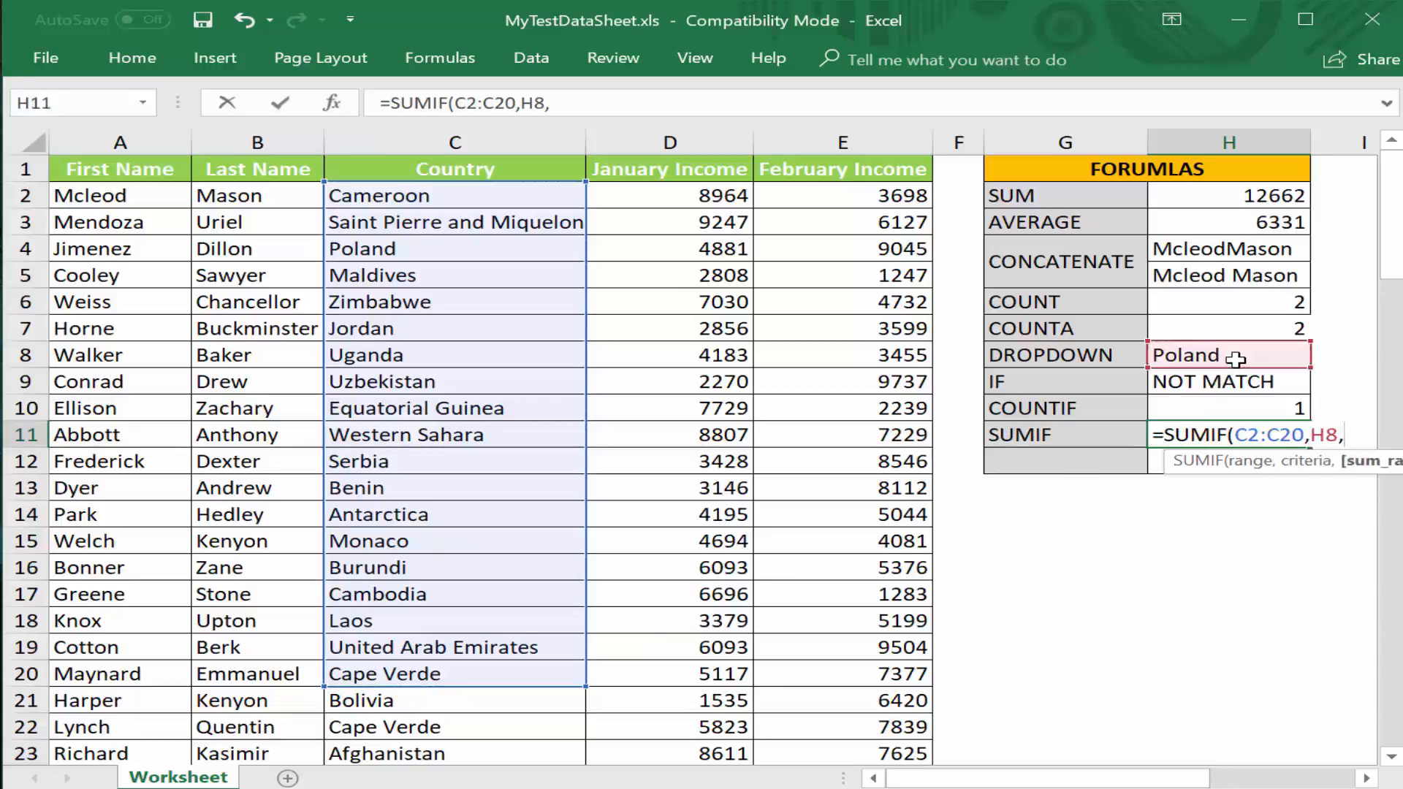
left_click_drag(727, 193, 731, 672)
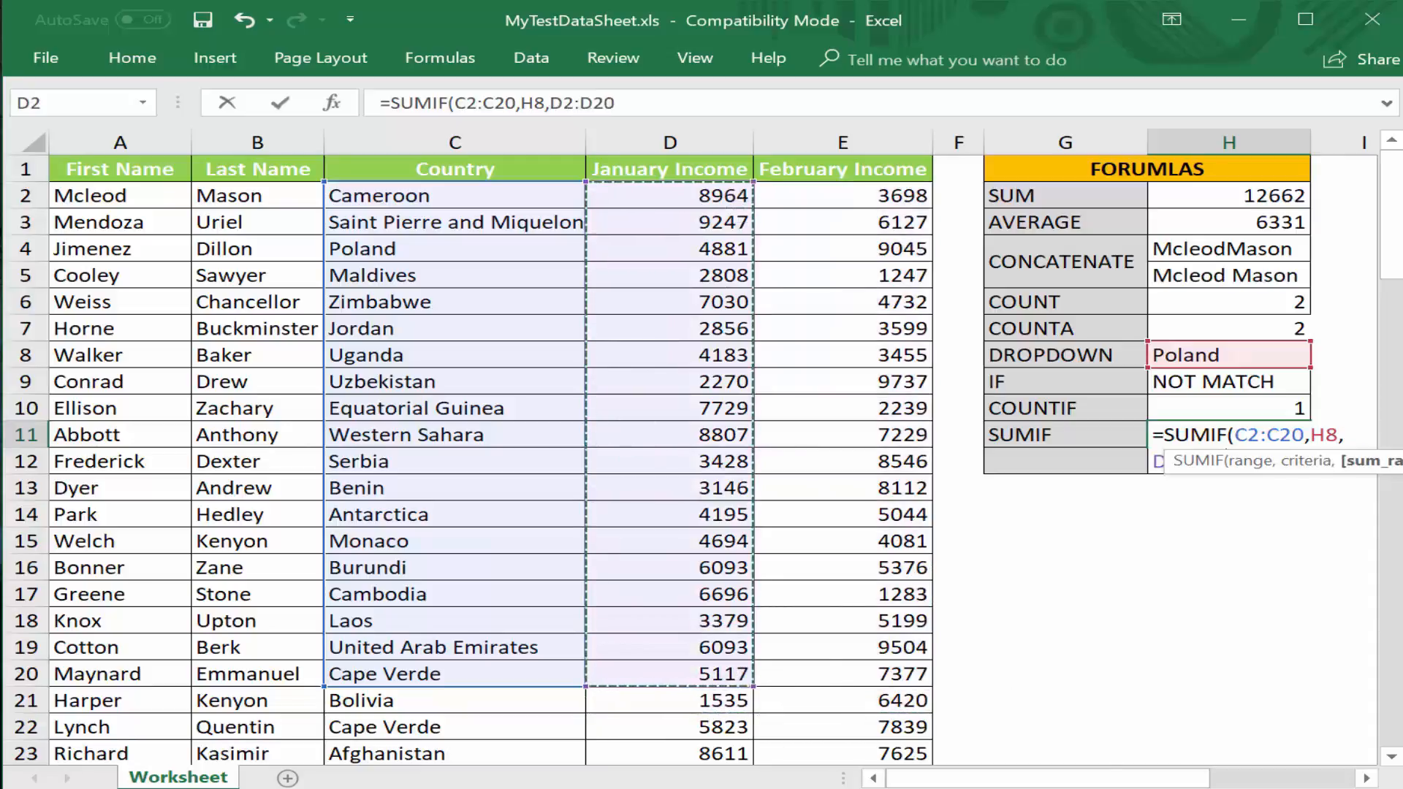
key("Return")
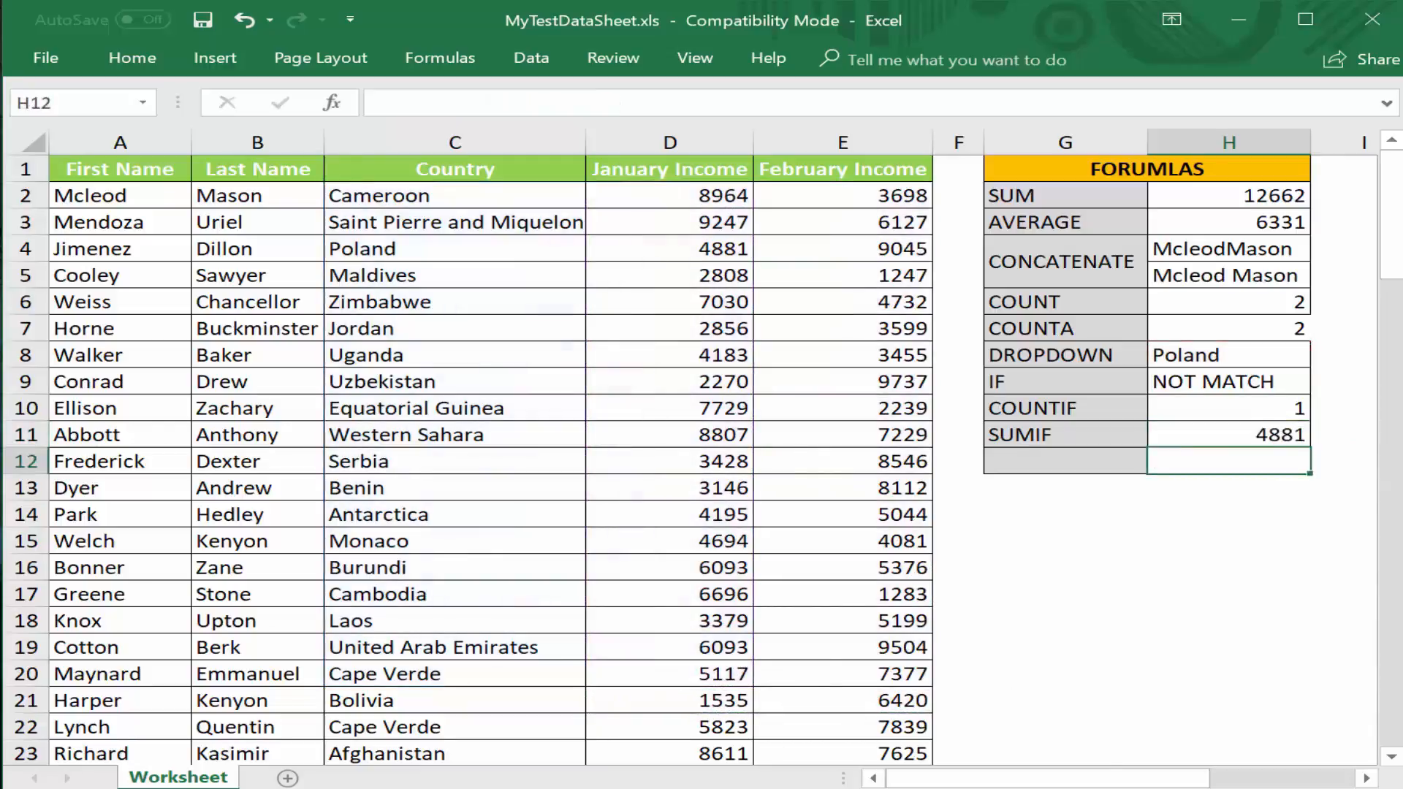
left_click(1290, 437)
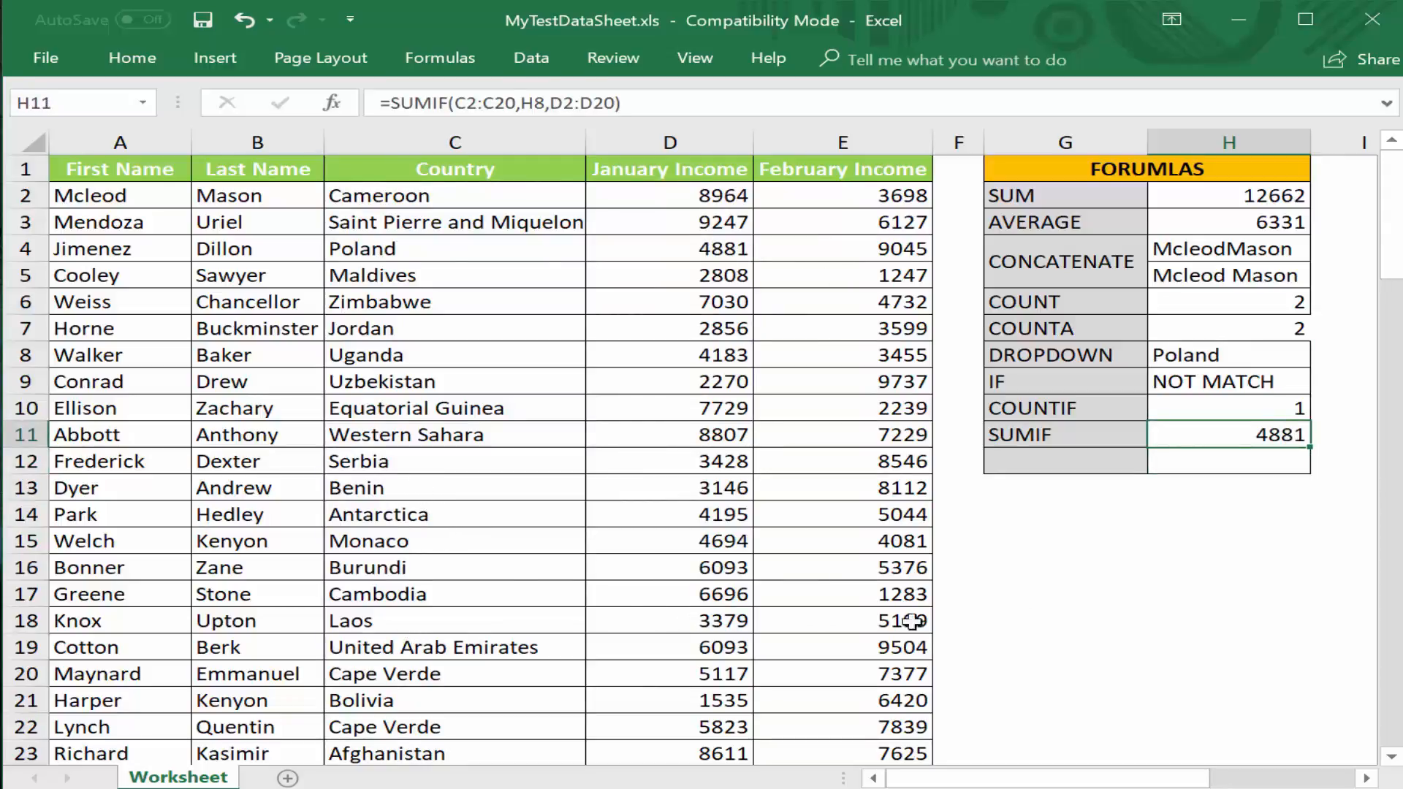
- Choose Laos in the country dropdown in H8 and compare the SUMIF result in H11 with the January income in D18
left_click(1276, 353)
left_click(1323, 356)
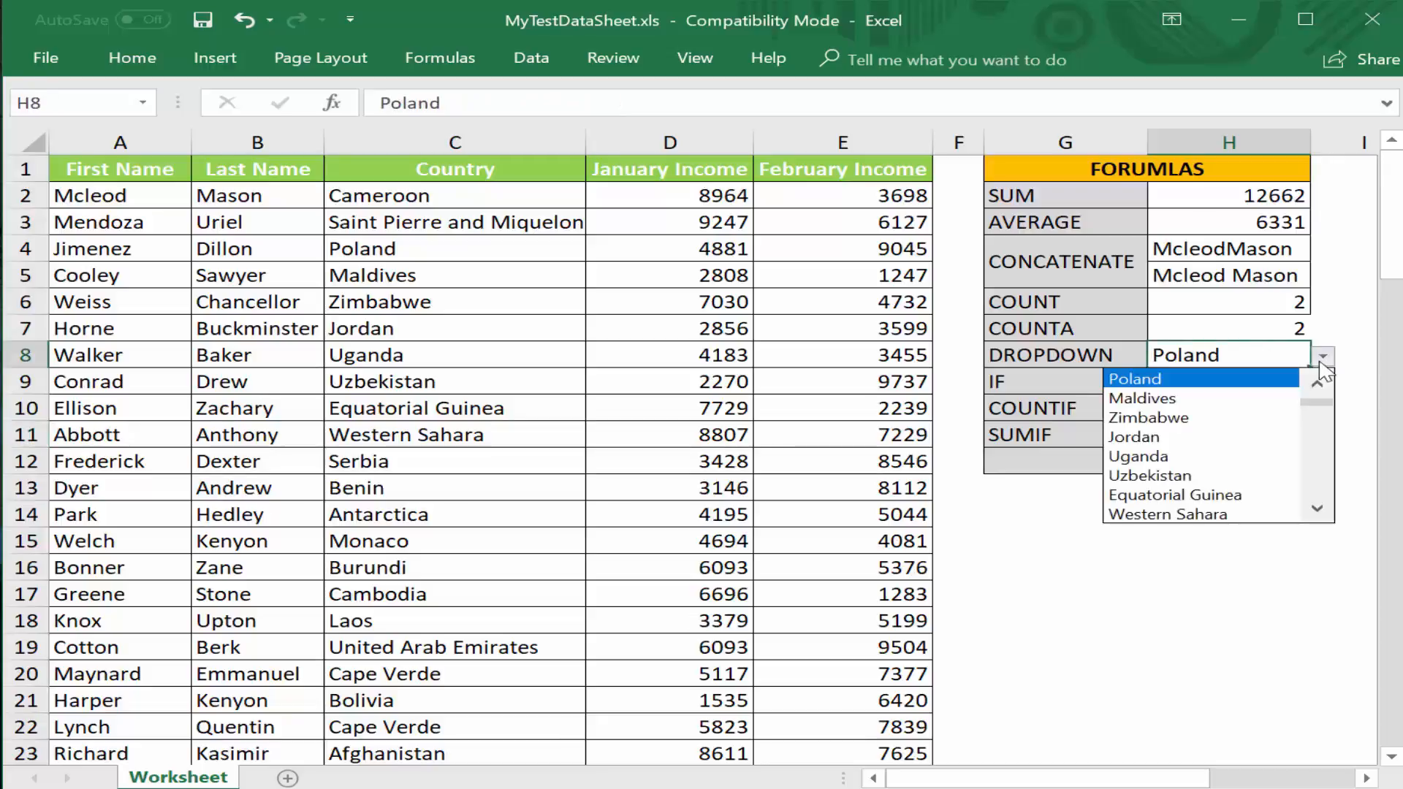
scroll(1241, 490, "down", 3)
left_click(1242, 495)
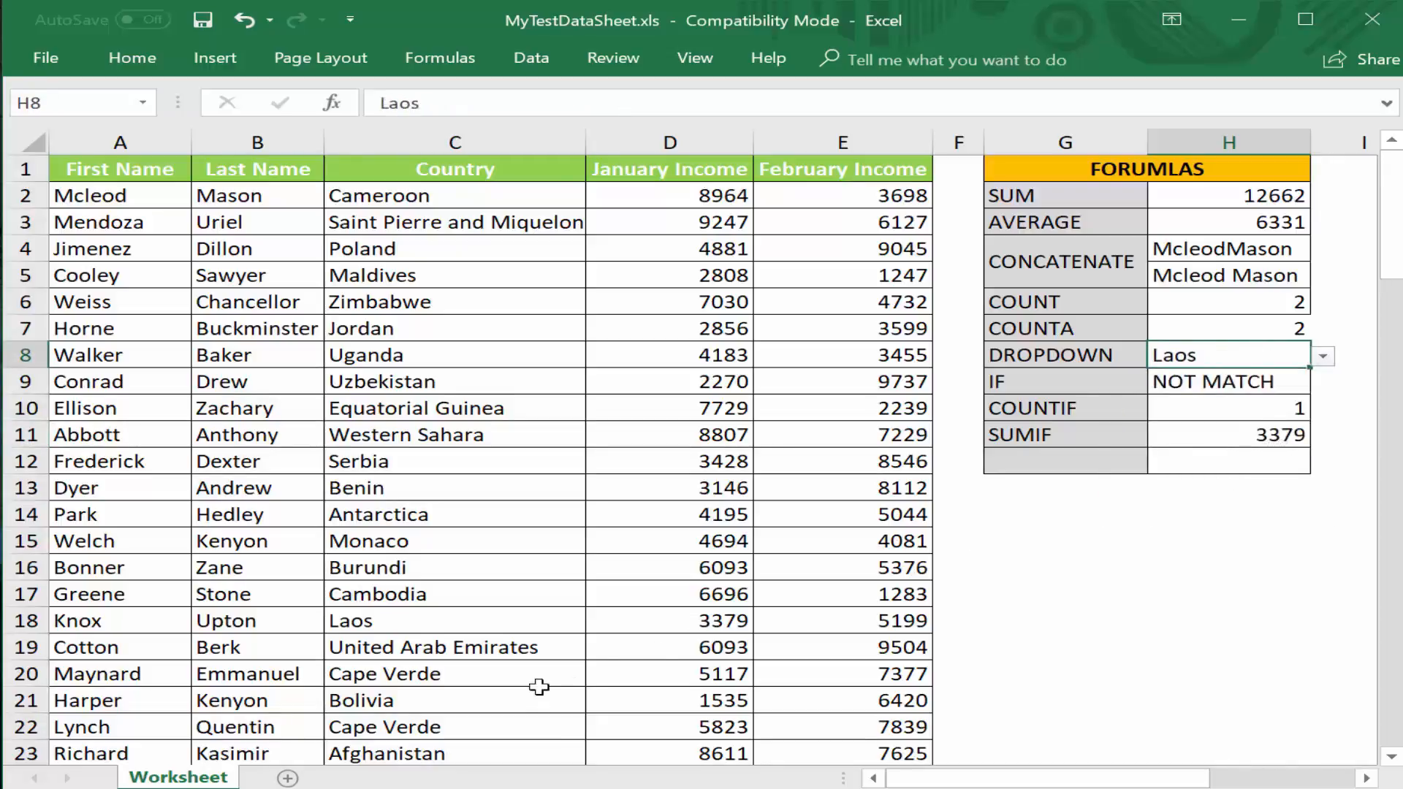
left_click(680, 617)
left_click(1288, 442)
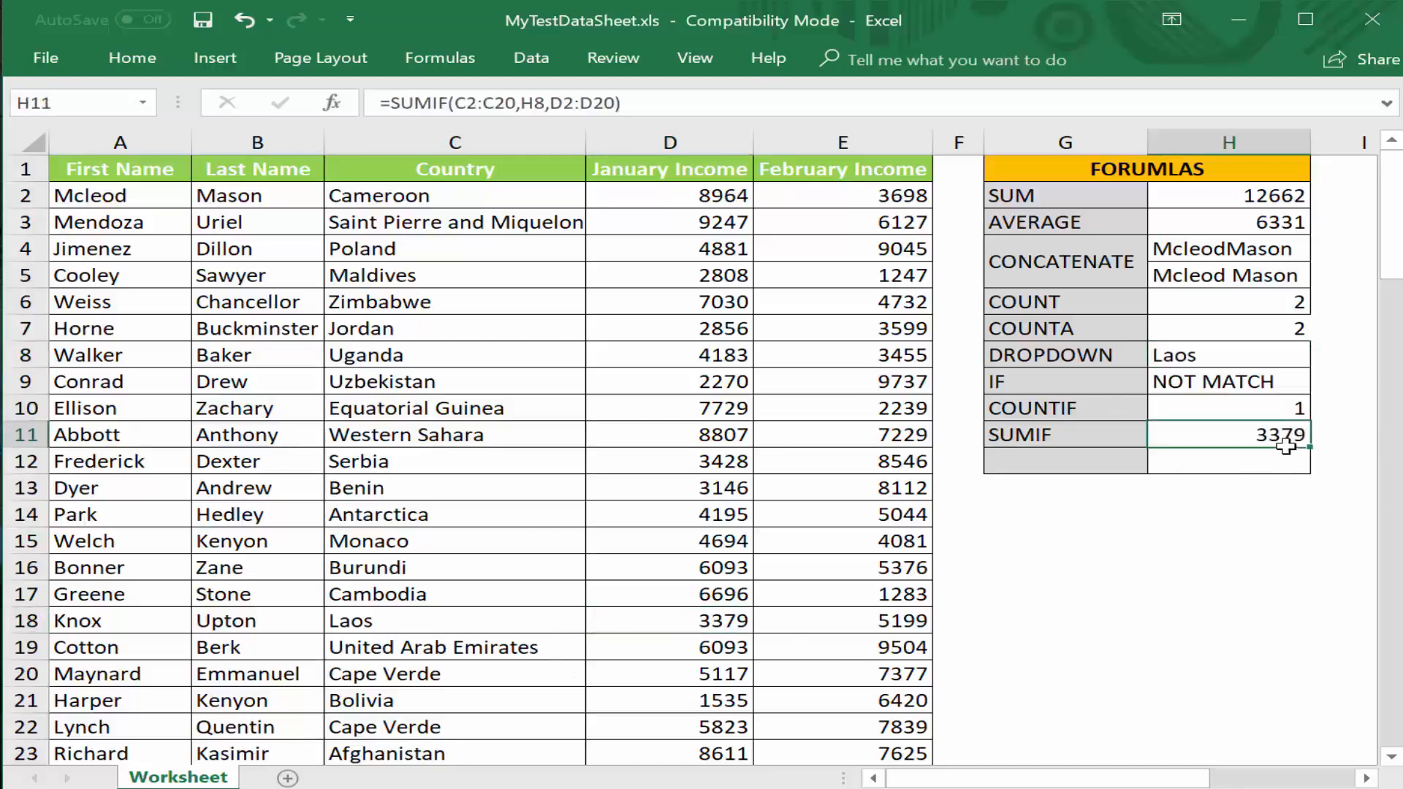
- Choose Jordan in the country dropdown in H8 and compare the SUMIF result in H11 with the January income in D7
left_click(1294, 357)
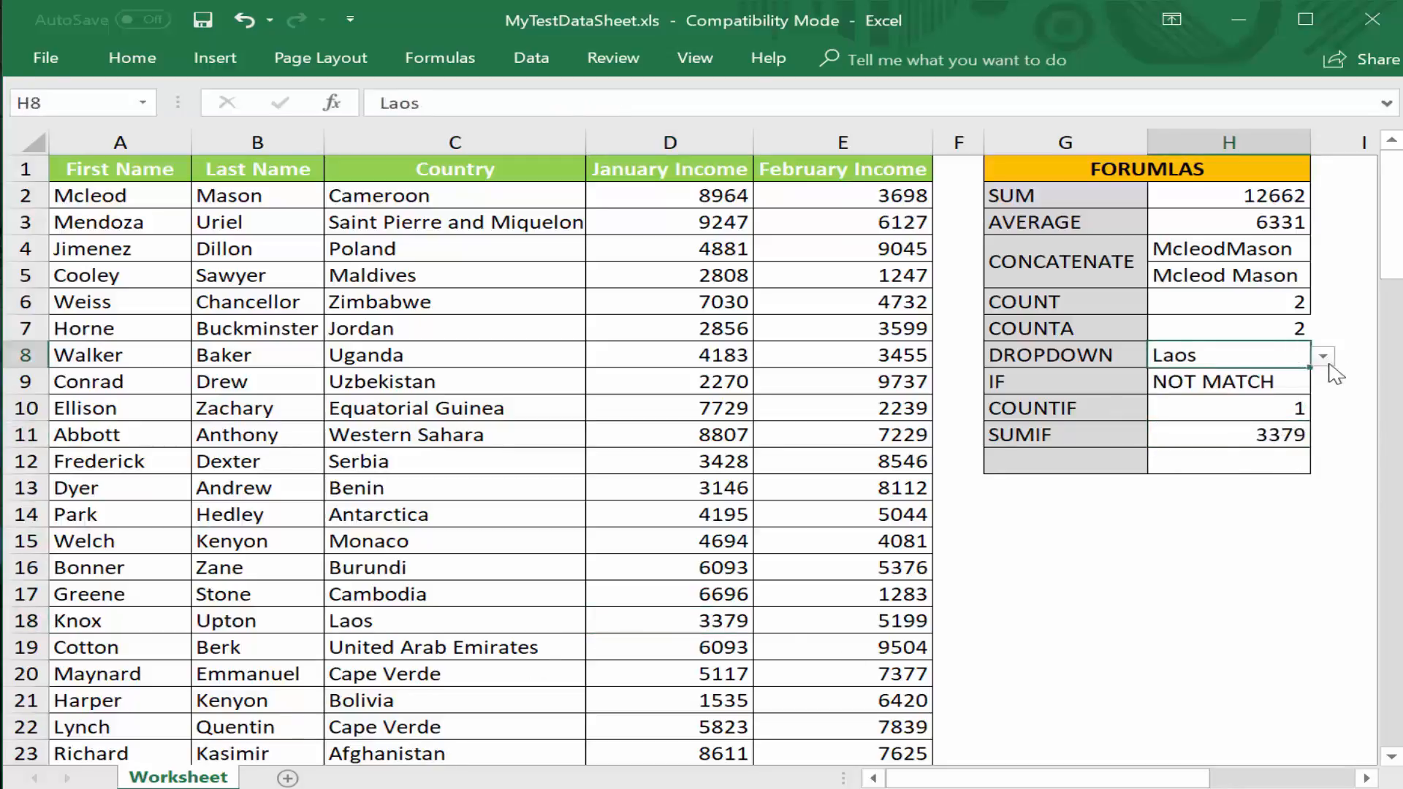
left_click(1325, 358)
mouse_move(1320, 415)
left_mouse_down()
mouse_move(1316, 432)
mouse_move(1315, 394)
left_mouse_up()
left_click(1178, 477)
left_click(1288, 438)
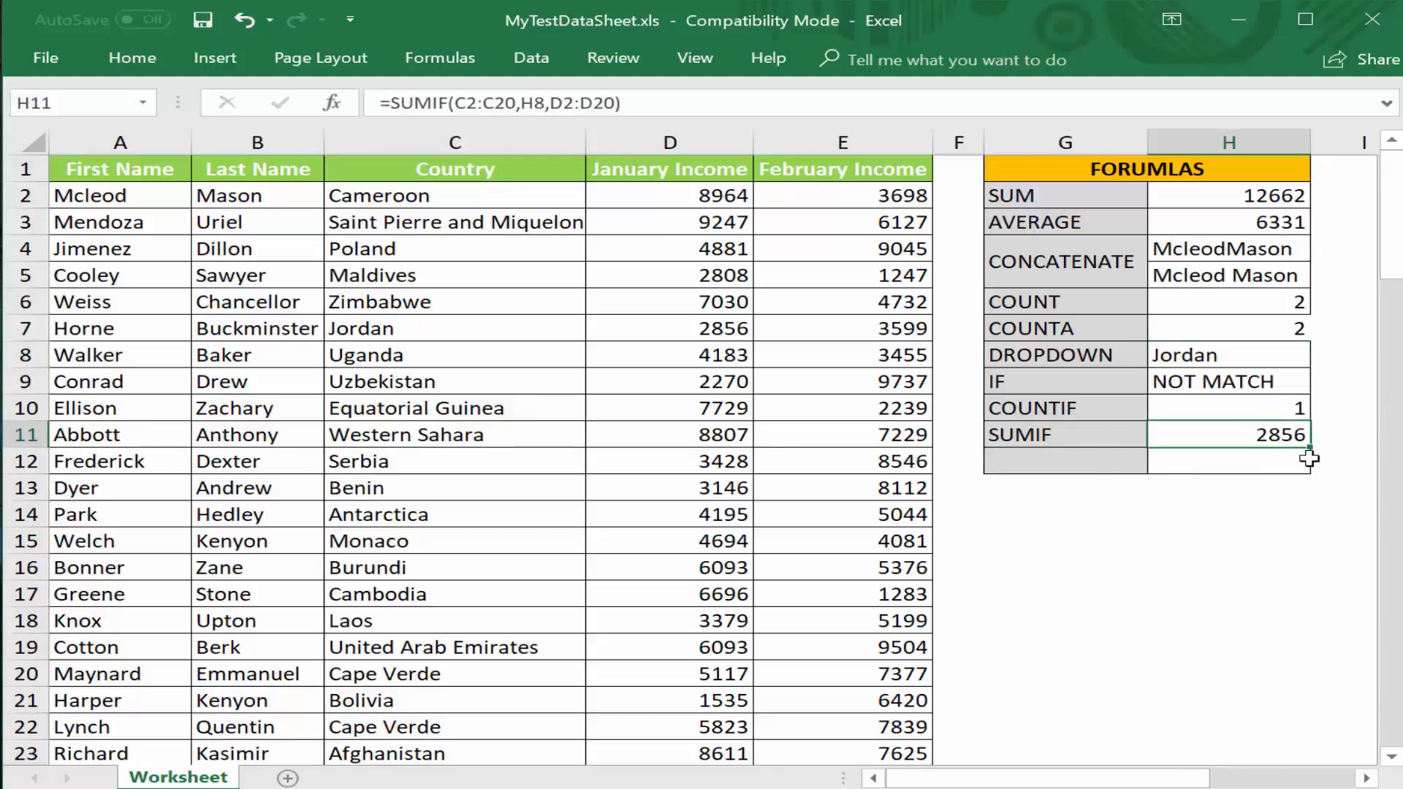
left_click(708, 332)
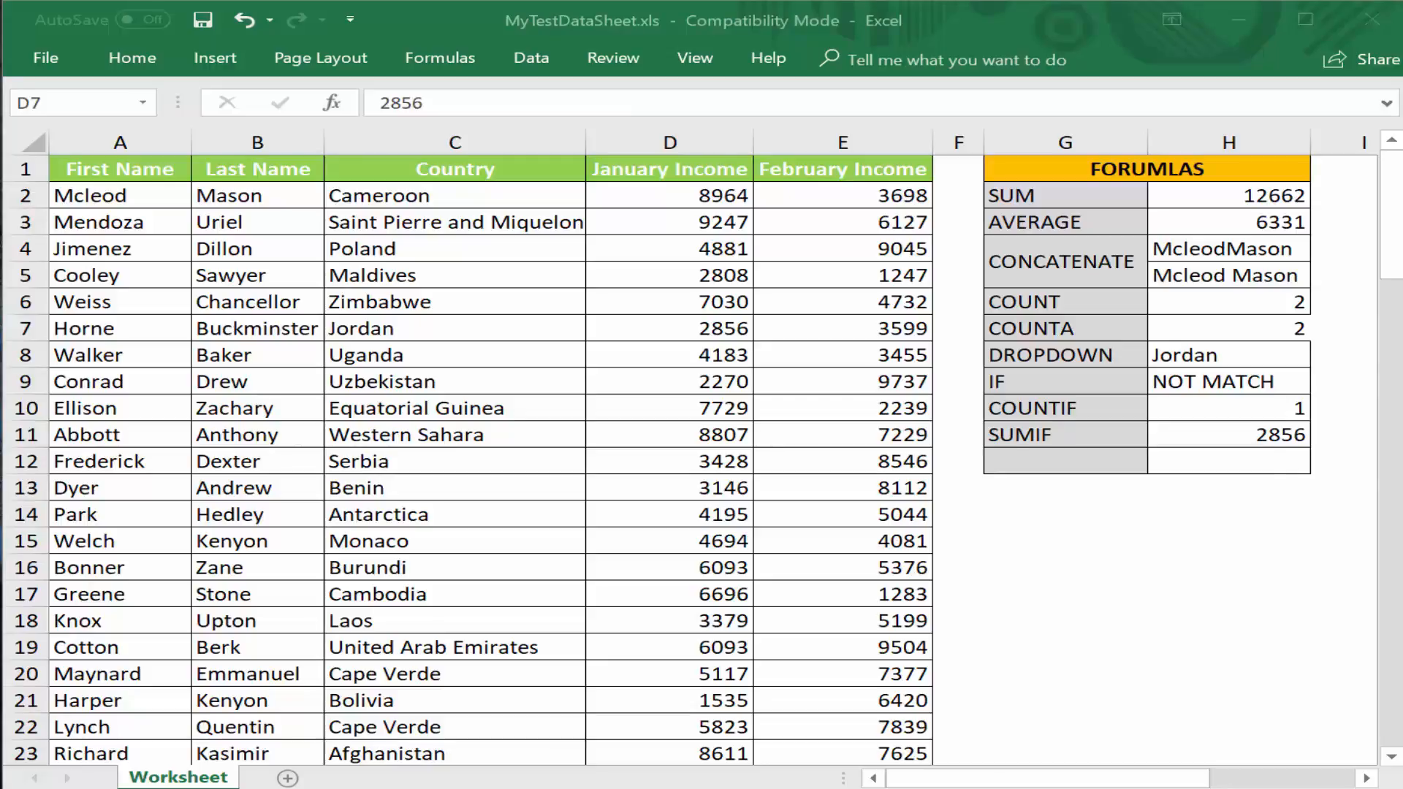
- Review the COUNTIF and SUMIF labels and their results in G10:H11
left_click(1272, 437)
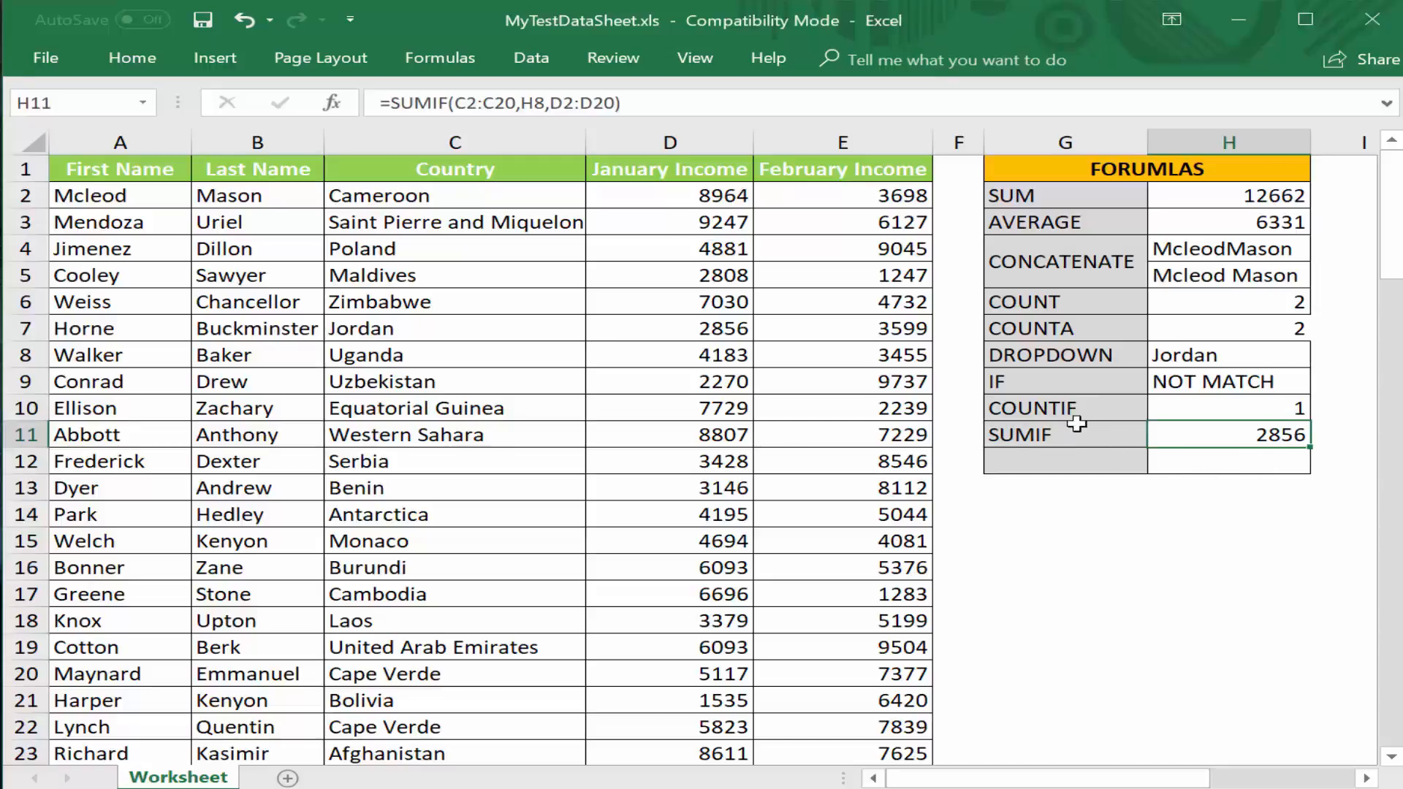
left_click_drag(1067, 409, 1061, 431)
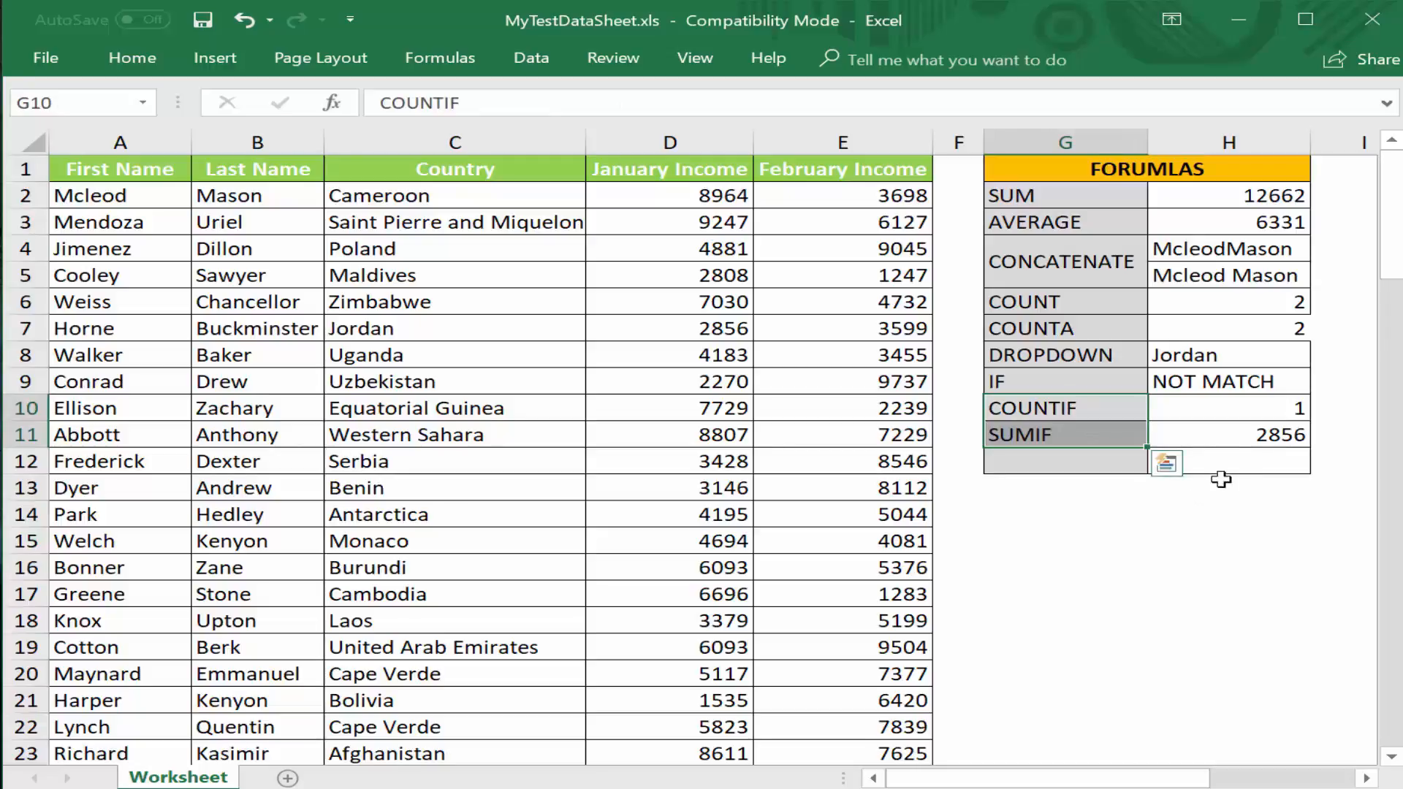
left_click(1274, 412, "shift")
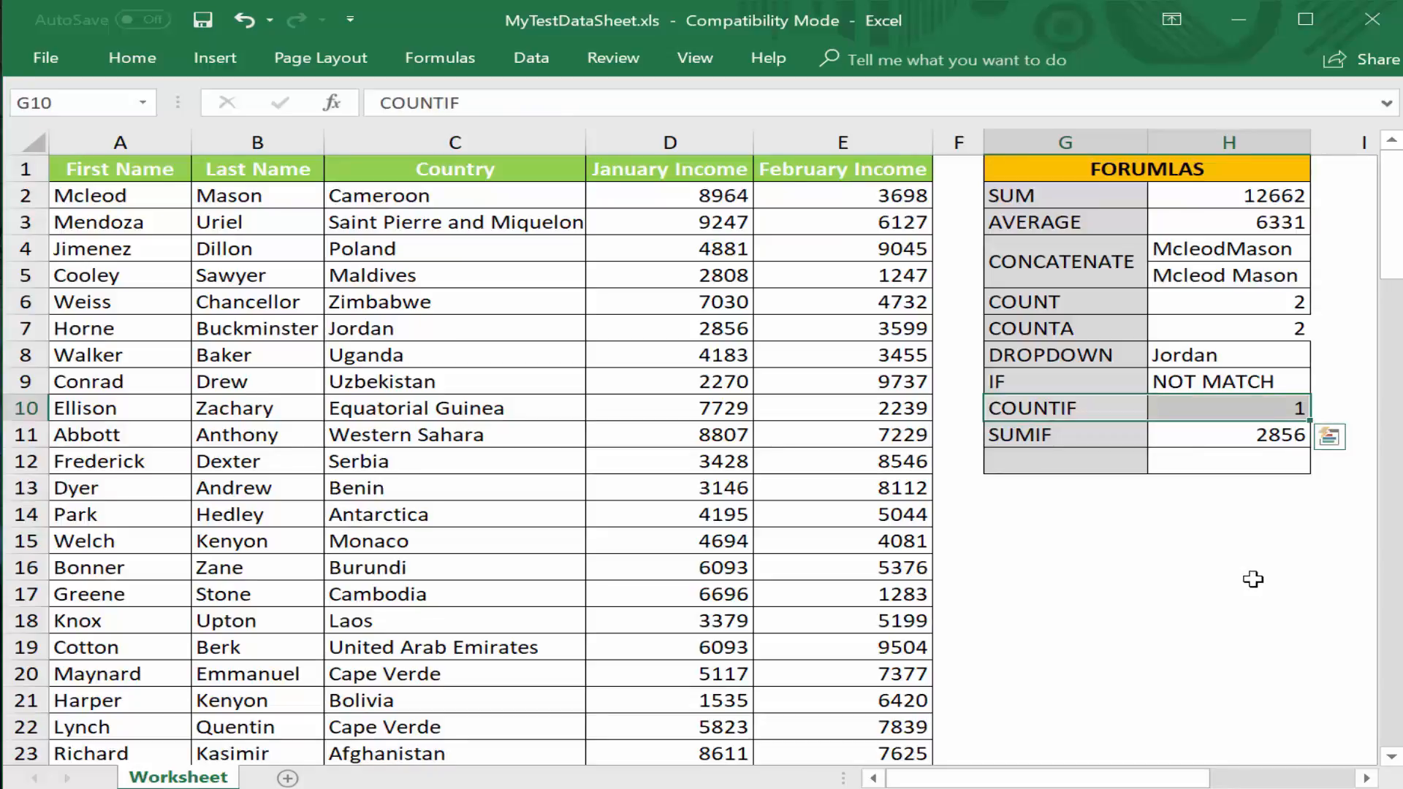
left_click(1267, 436)
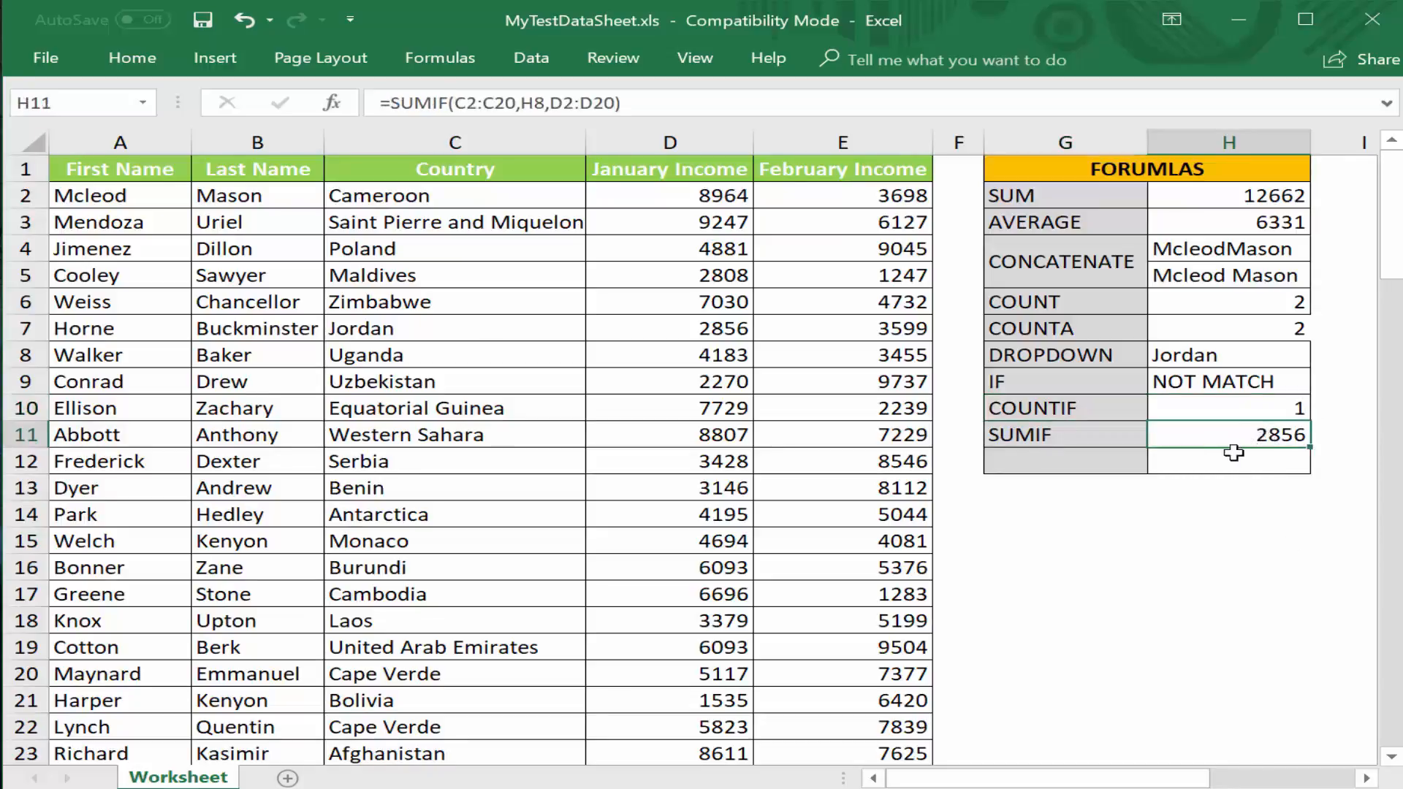
- Enter the label VLOOKUP in cell G12 below the SUMIF label
left_click(1109, 460)
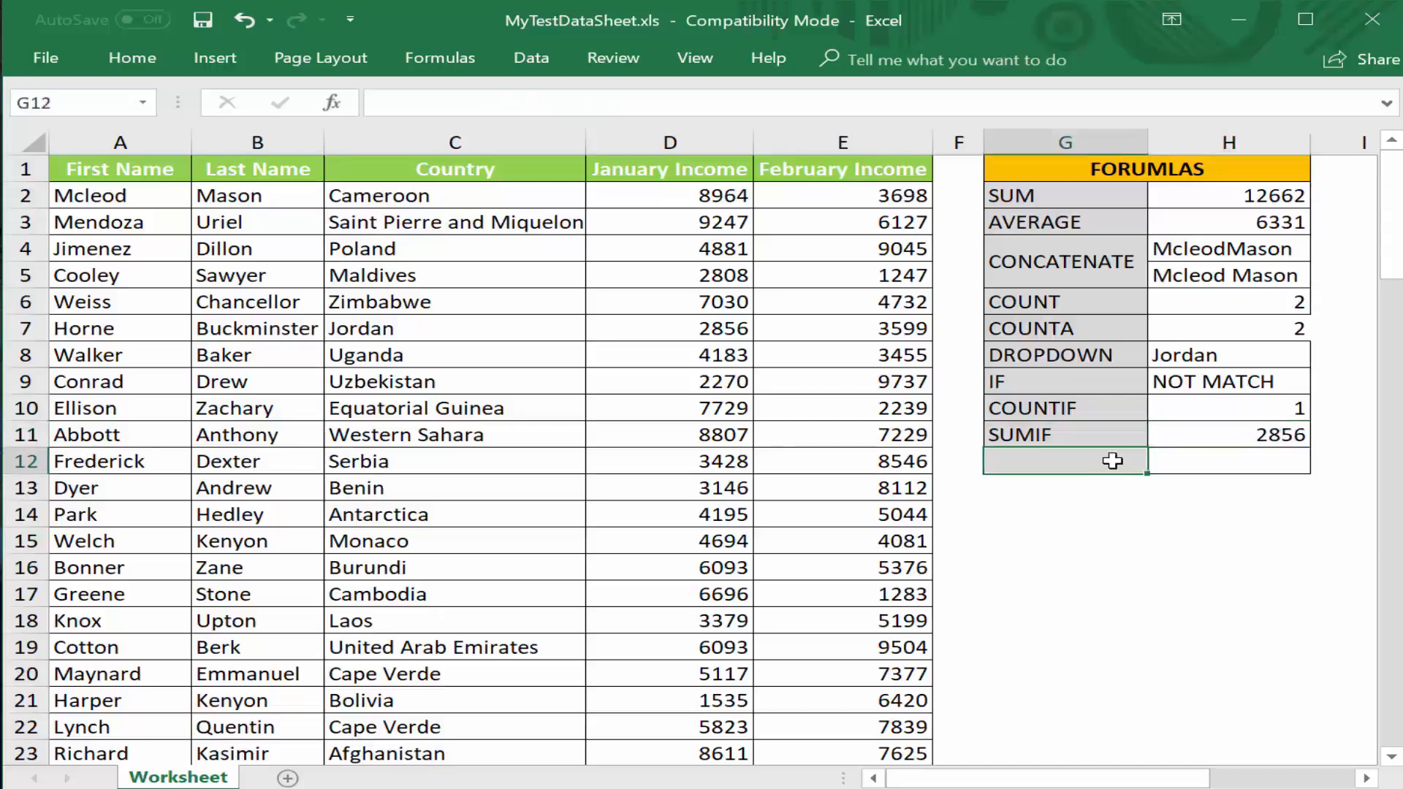
type("VLOOKUP")
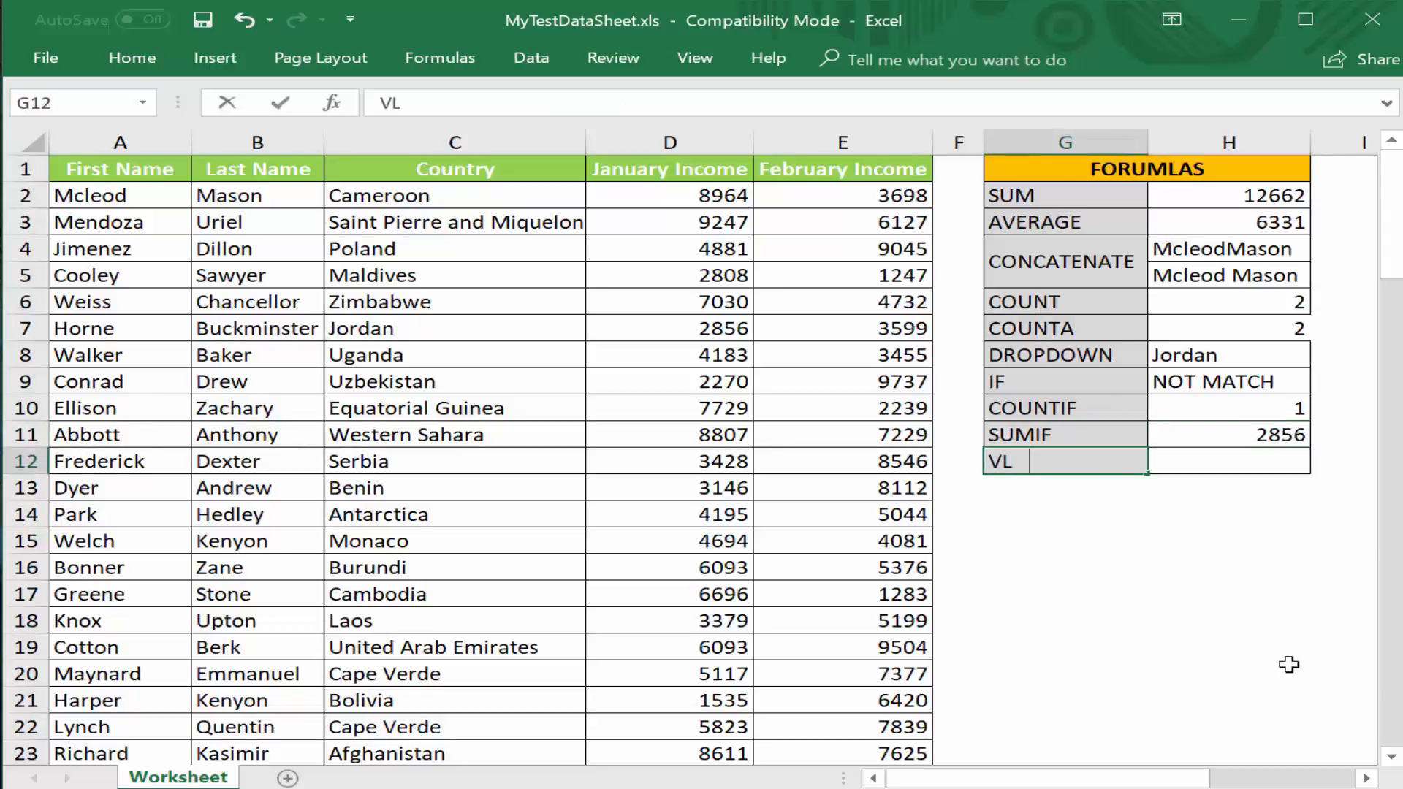
key("Tab")
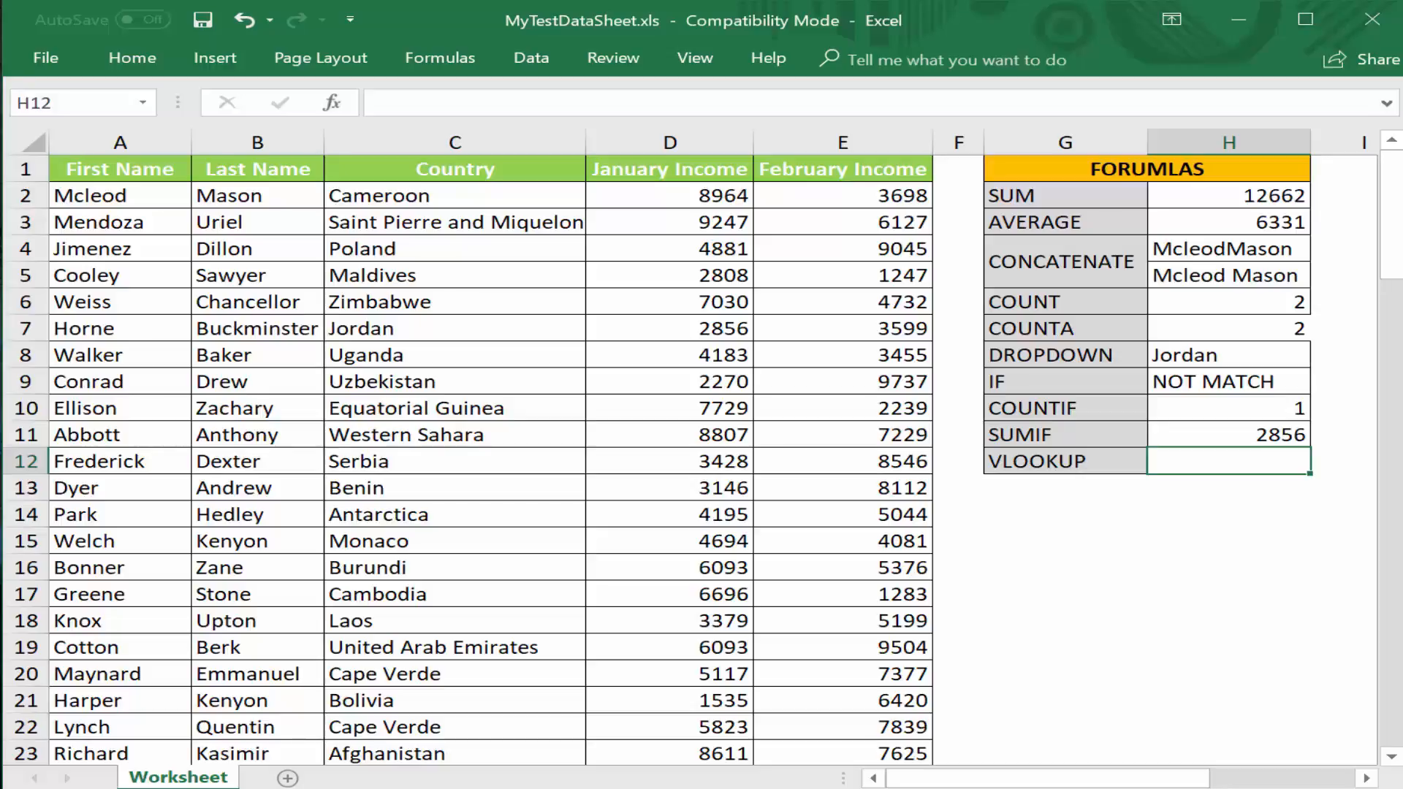
- Begin a VLOOKUP formula in H12 with A8 as the lookup value and A1:D20 as the table array
type("=VLOOKUP")
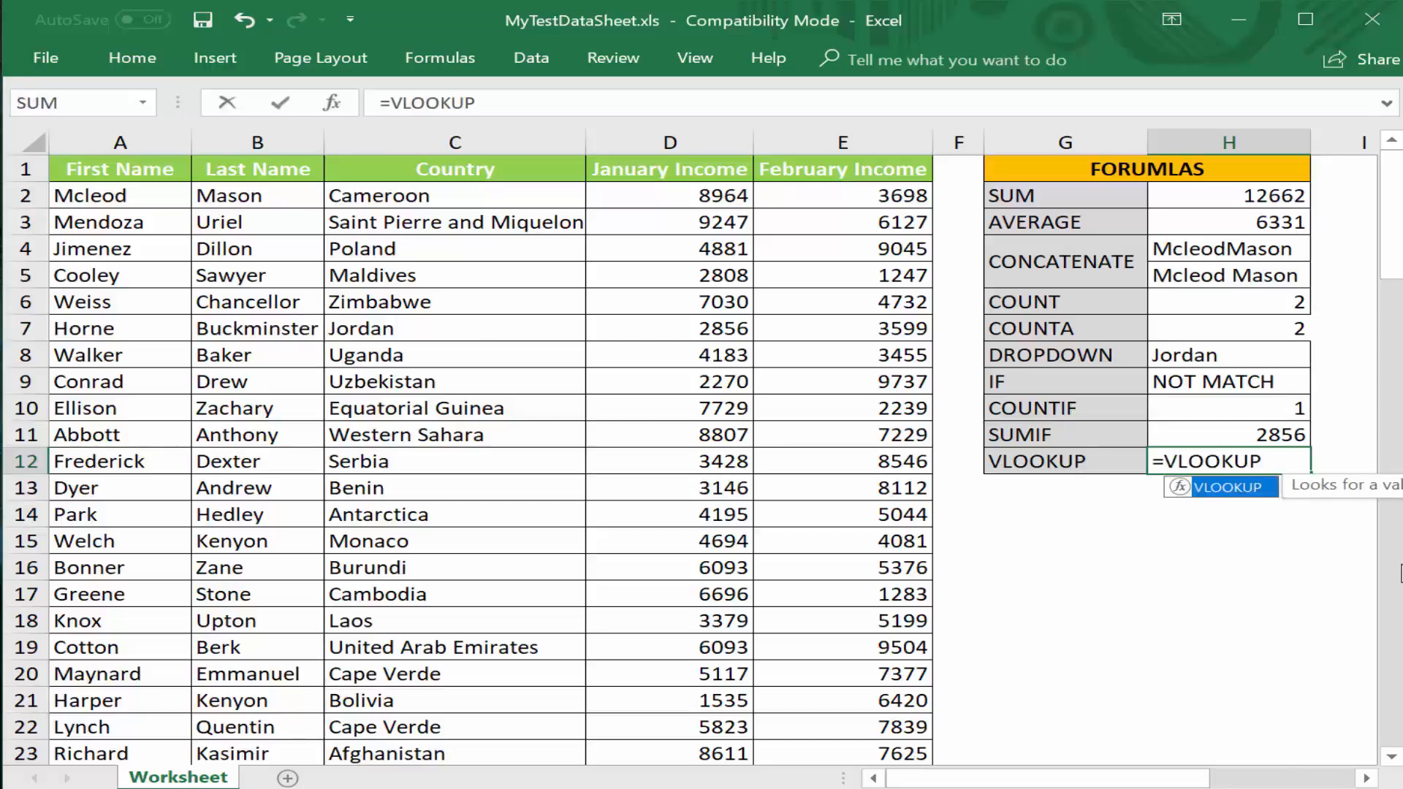
type("(")
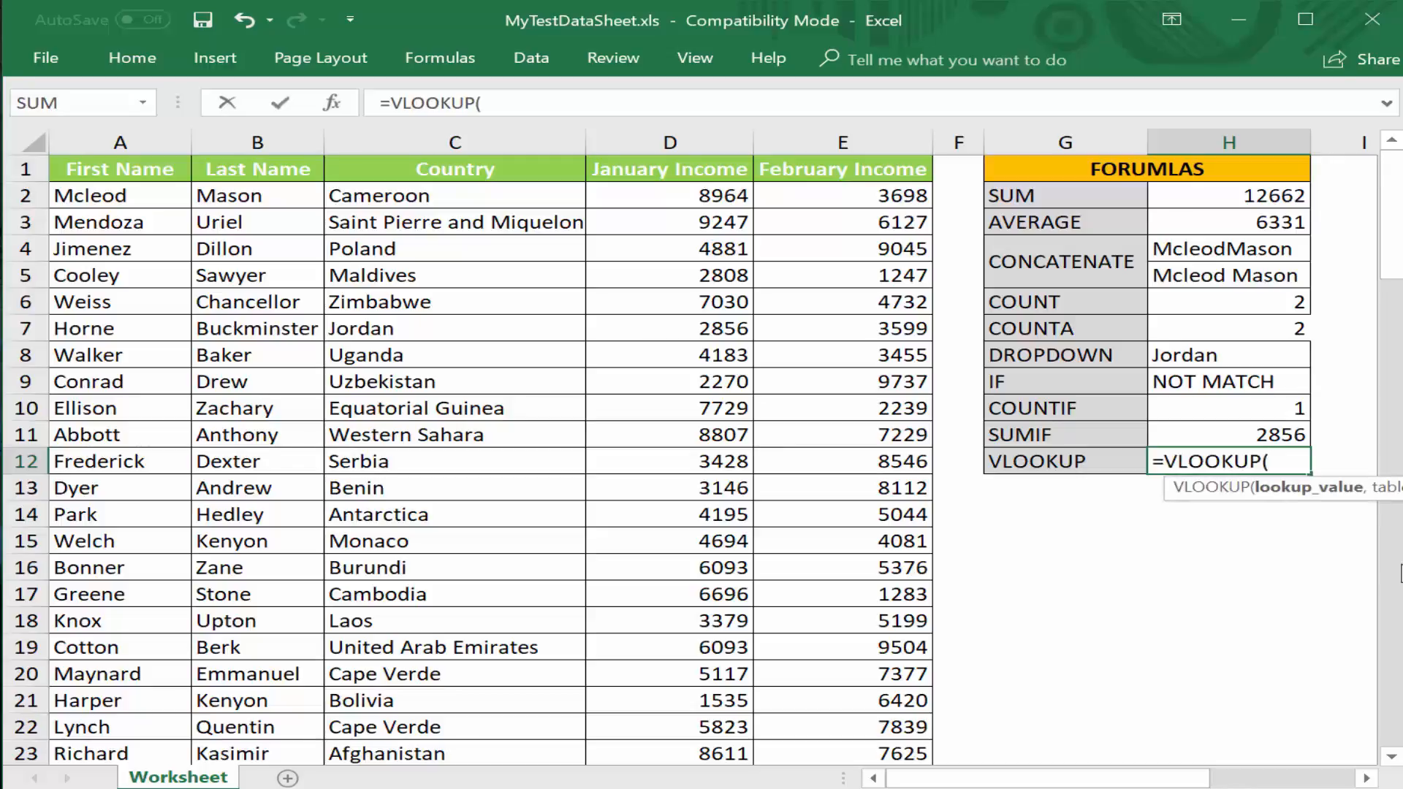
left_click(92, 355)
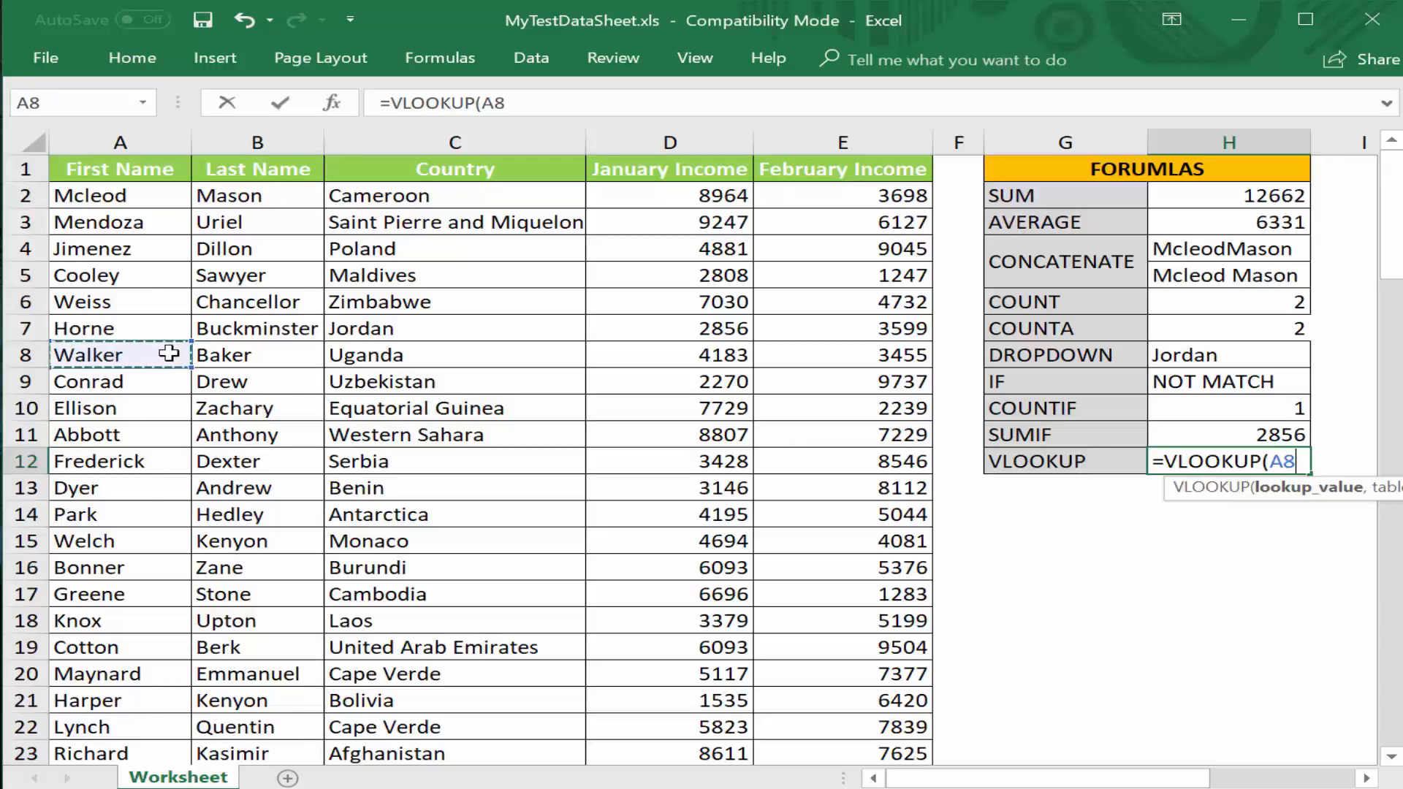
type(",")
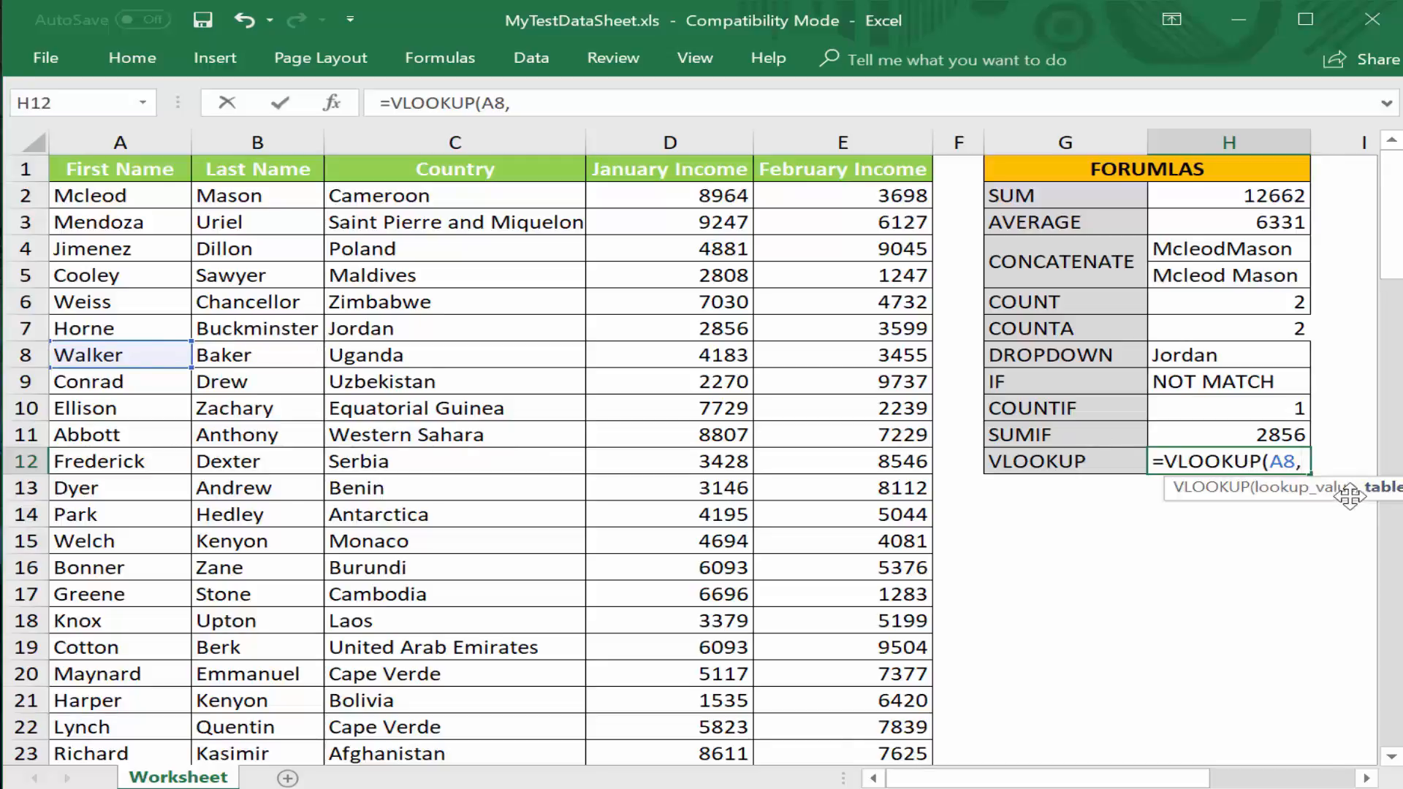
left_click_drag(65, 168, 681, 660)
type(",")
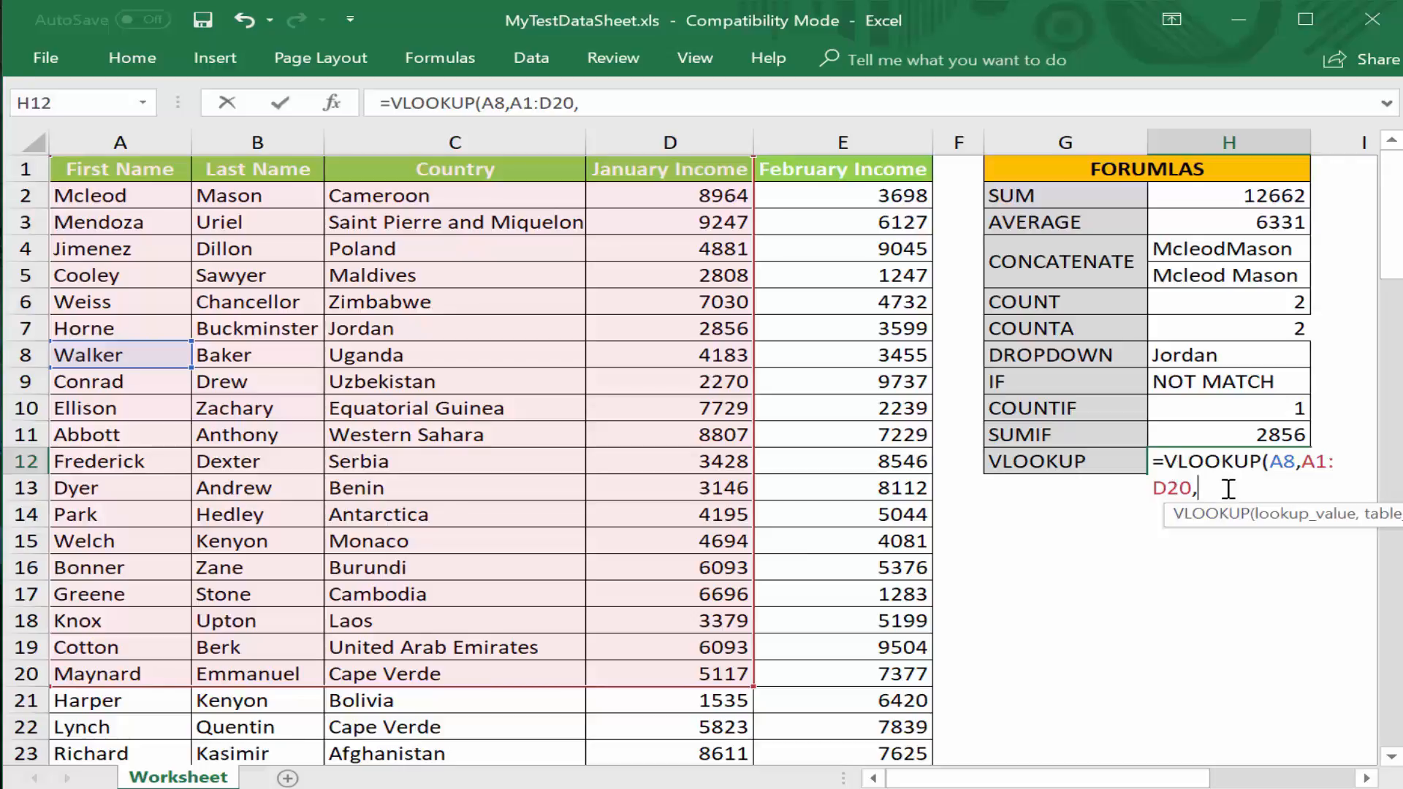
- Complete the formula in H12 as =VLOOKUP(A8,A1:D20,4,0), using column index 4 and 0 for an exact match
type("4,")
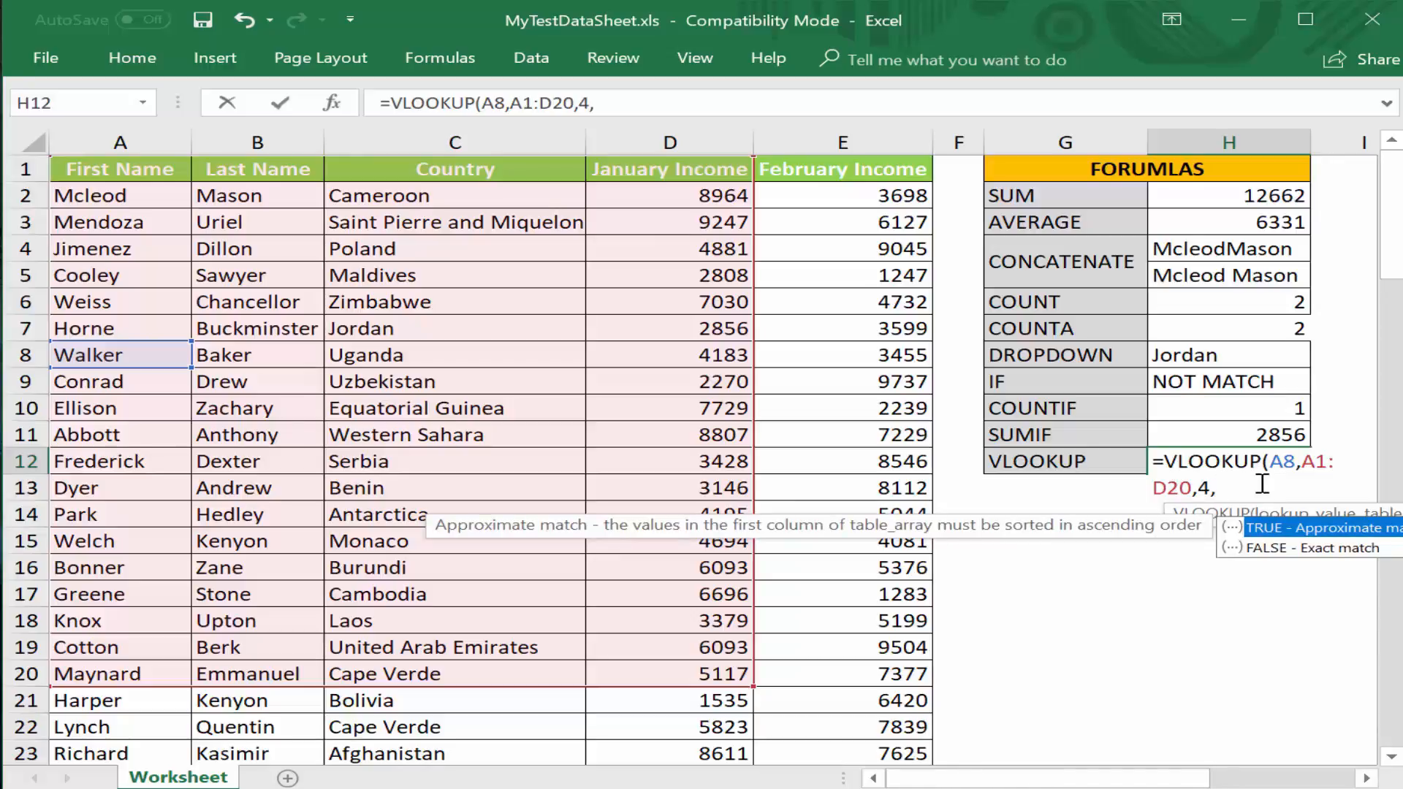
type("0")
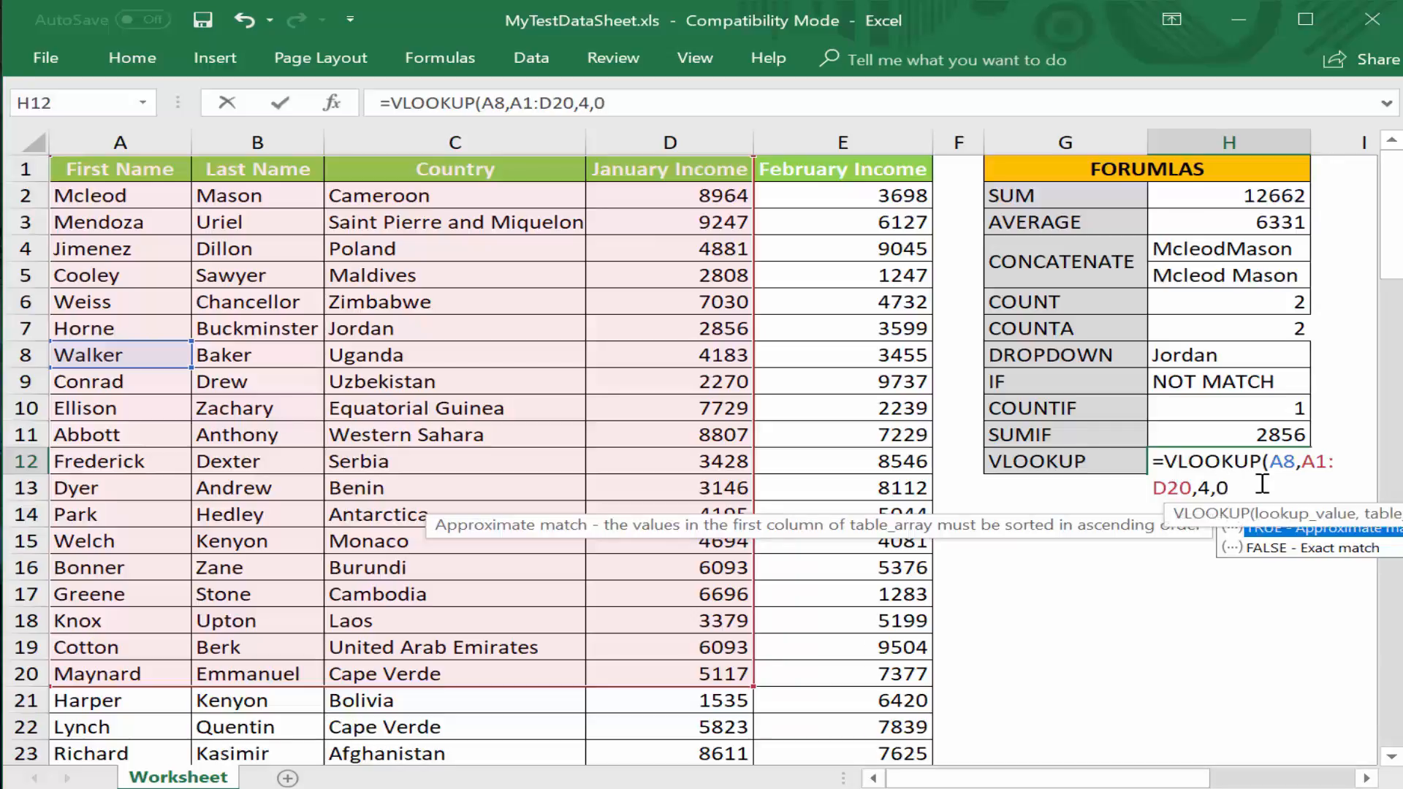
key("BackSpace")
type("FALSe")
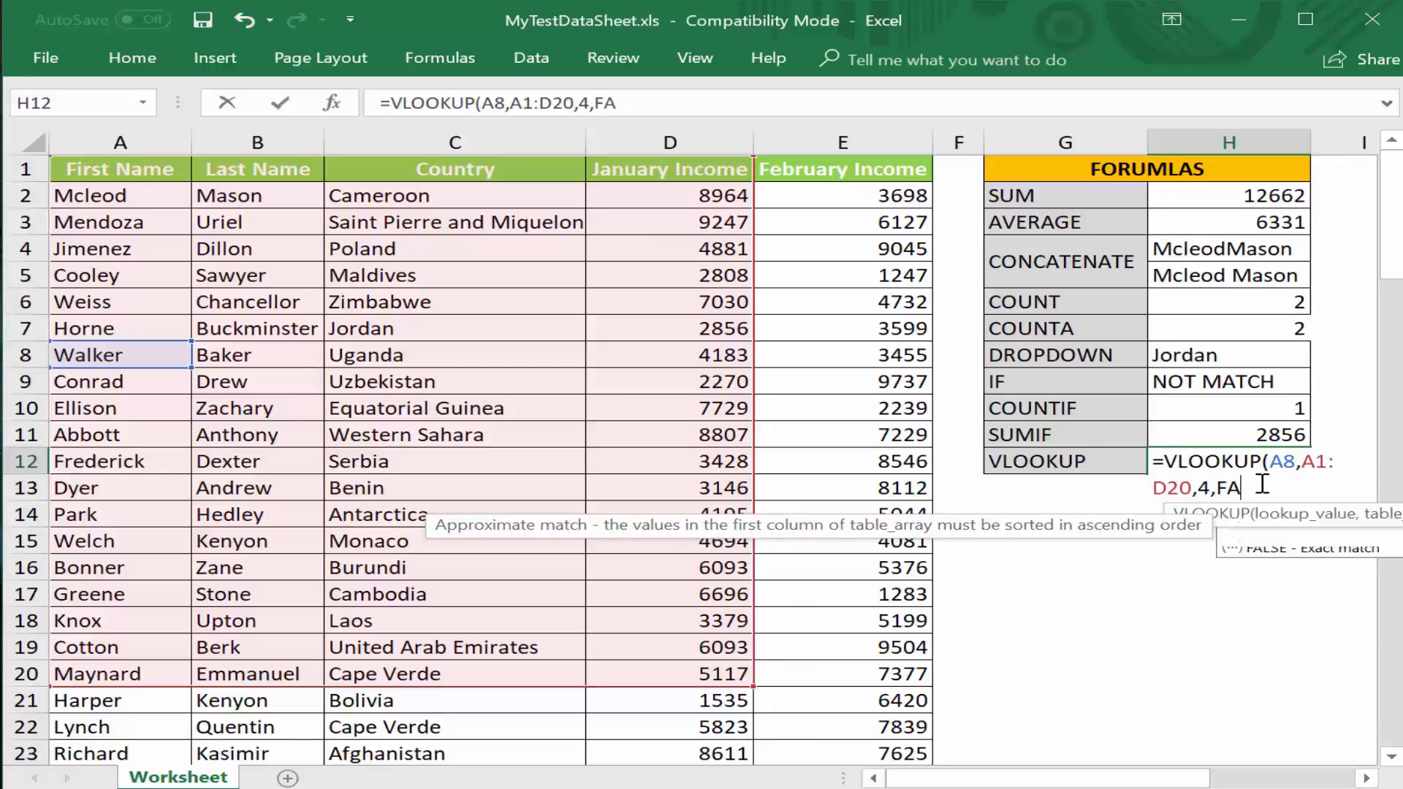
key("BackSpace")
key("BackSpace")
key("BackSpace")
key("BackSpace")
key("BackSpace")
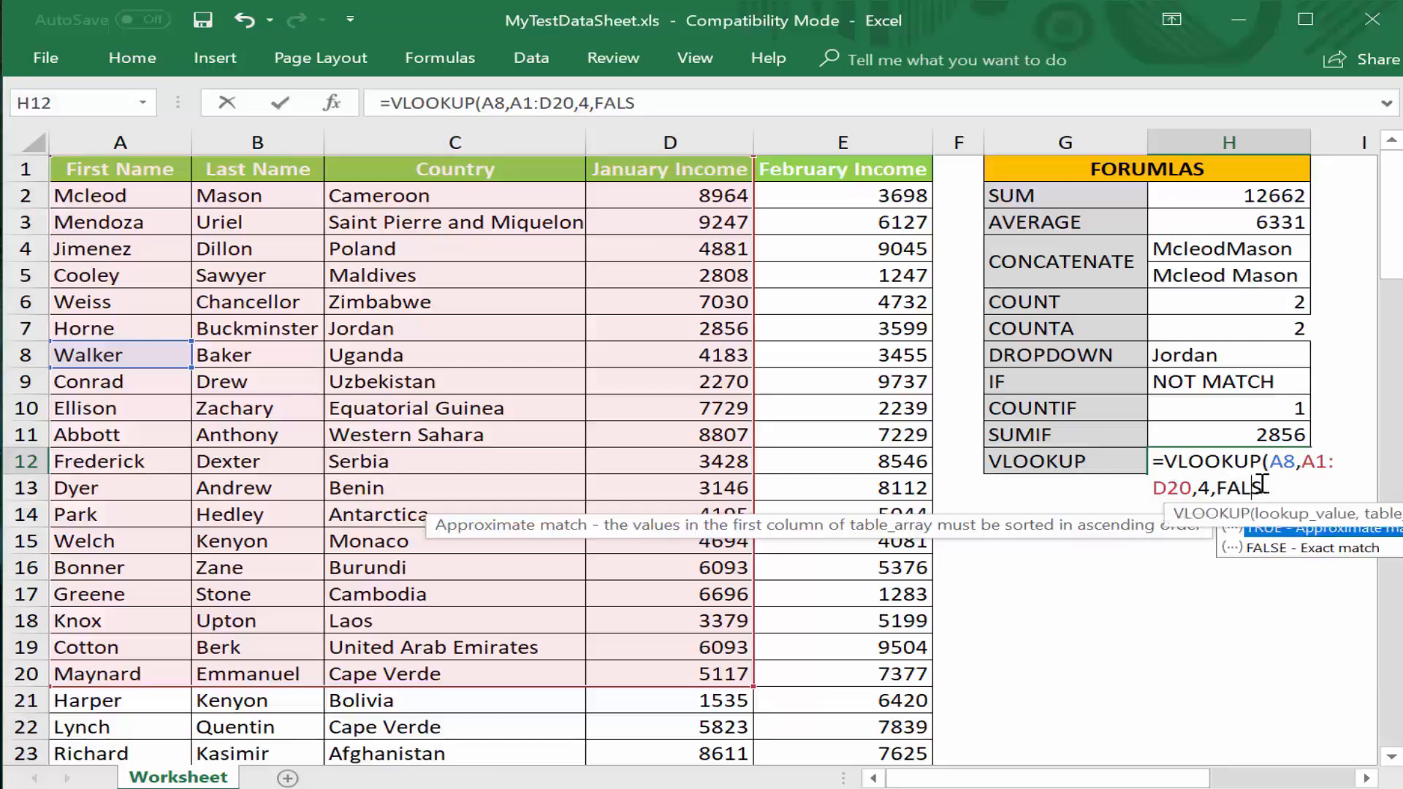
type("0")
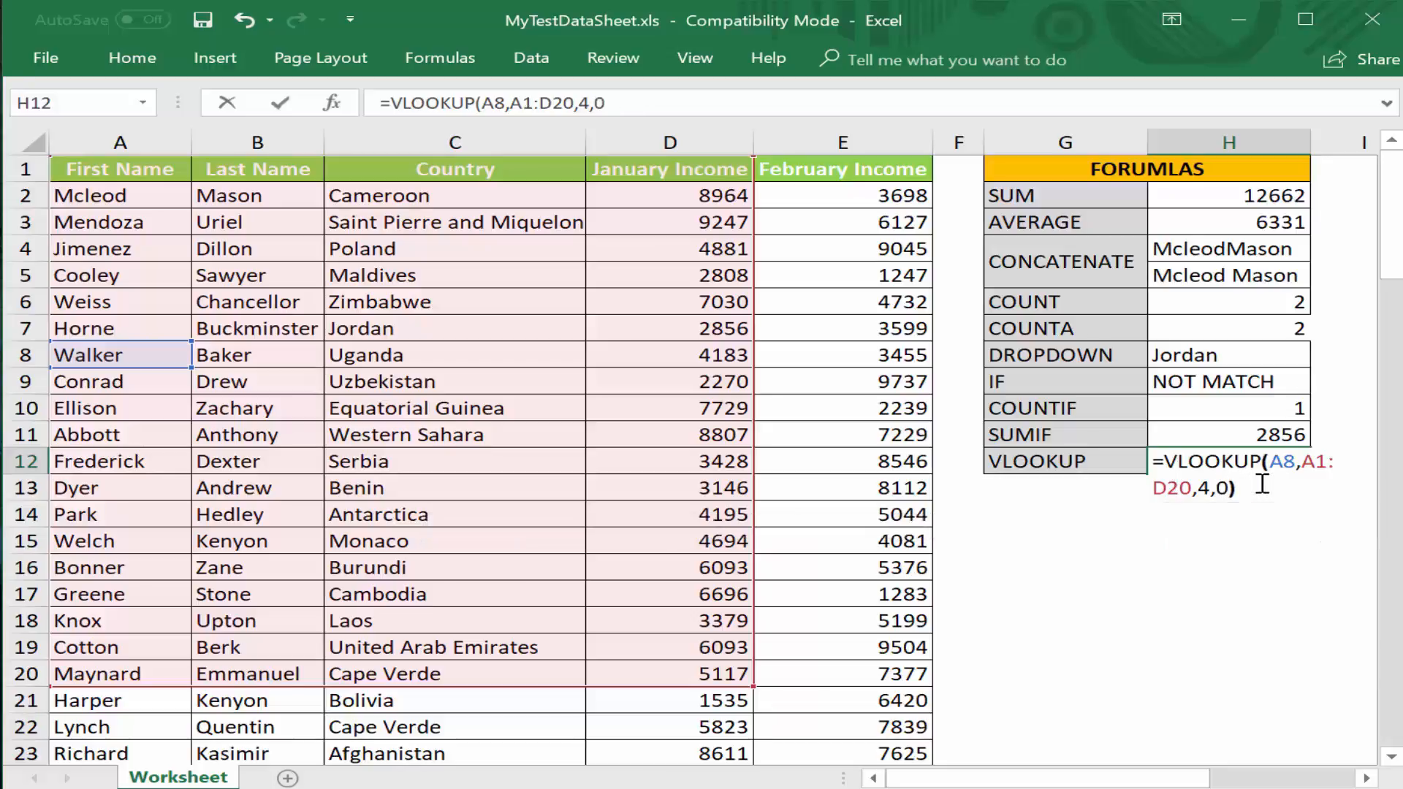
type(")")
key("Return")
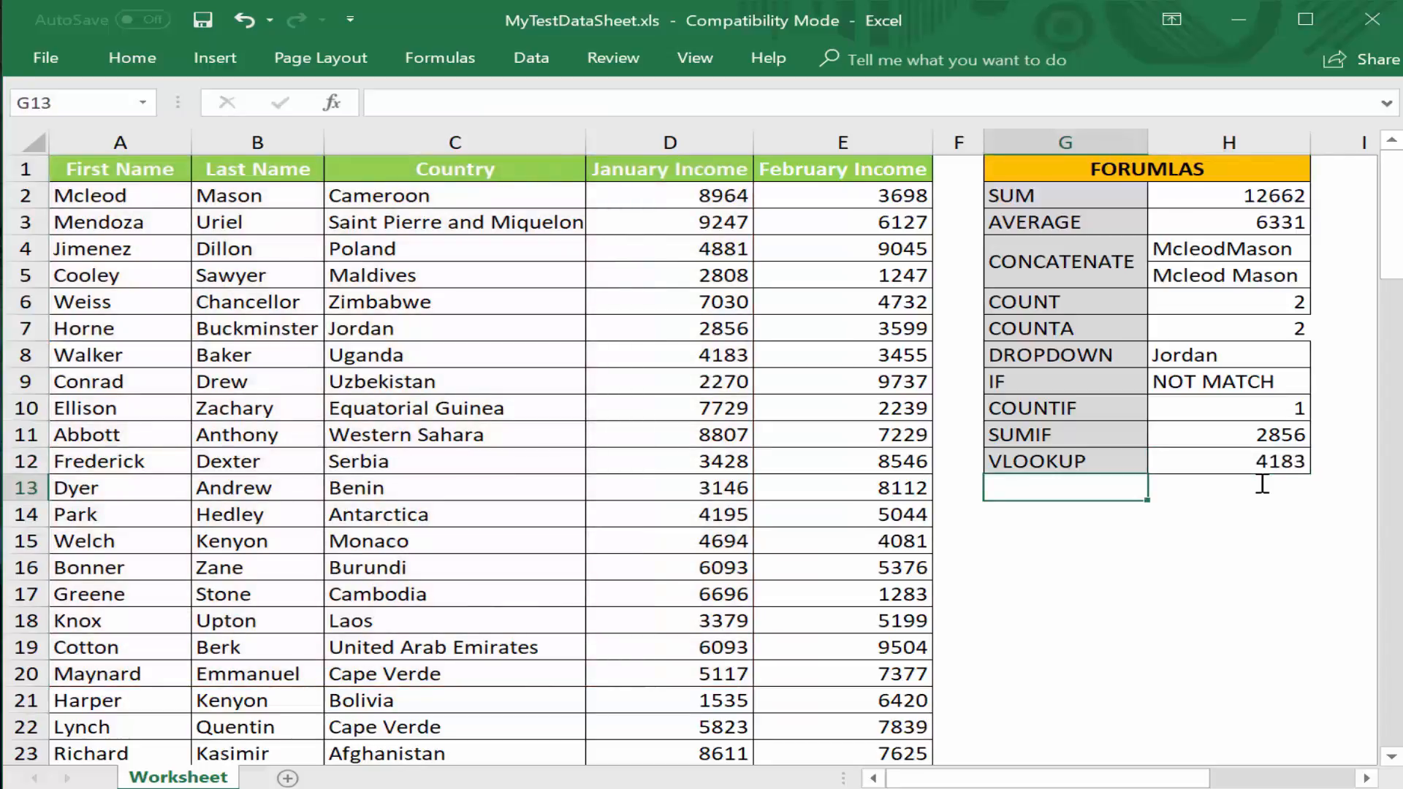
- Compare the VLOOKUP result in H12 with the January income in D8 for the first name in A8
left_click(87, 353)
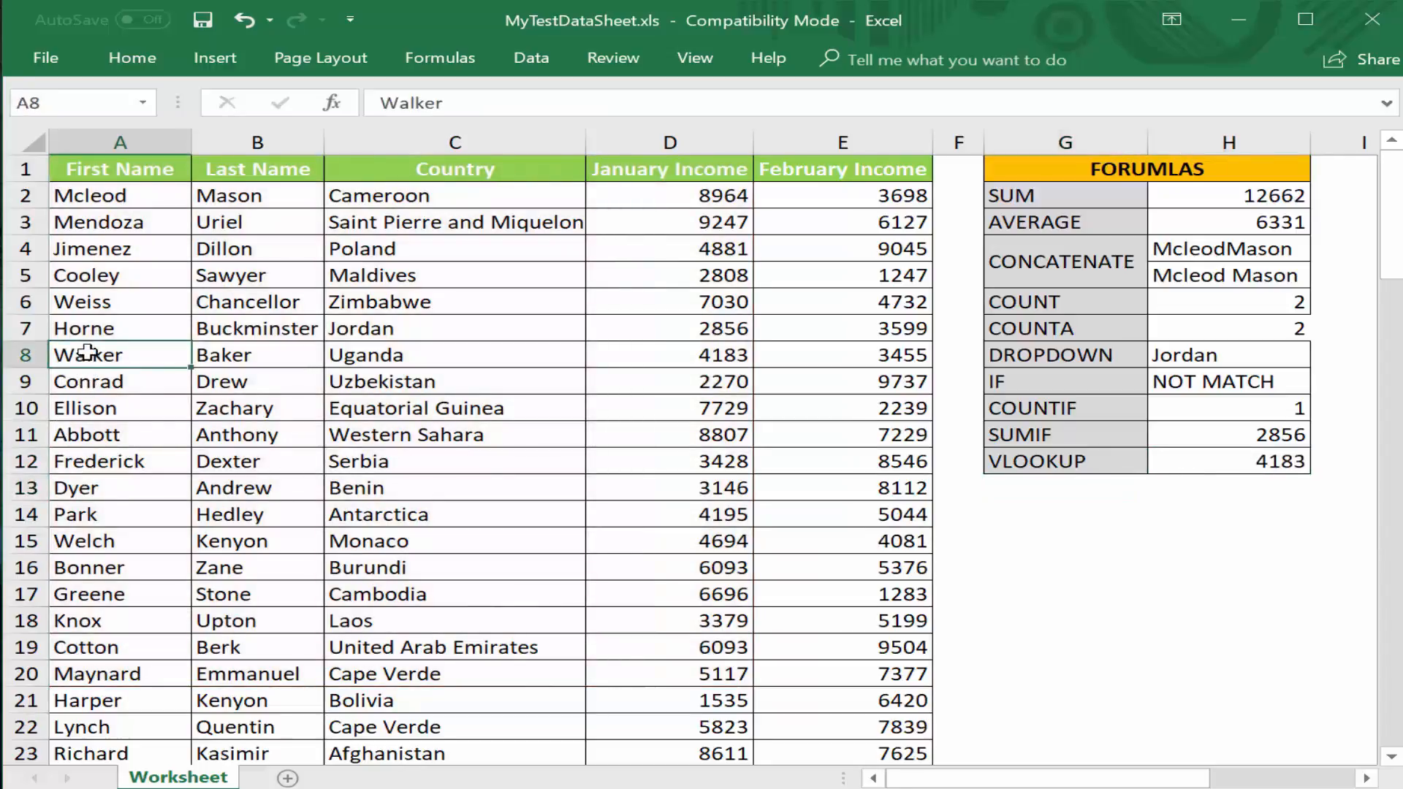
left_click(735, 357)
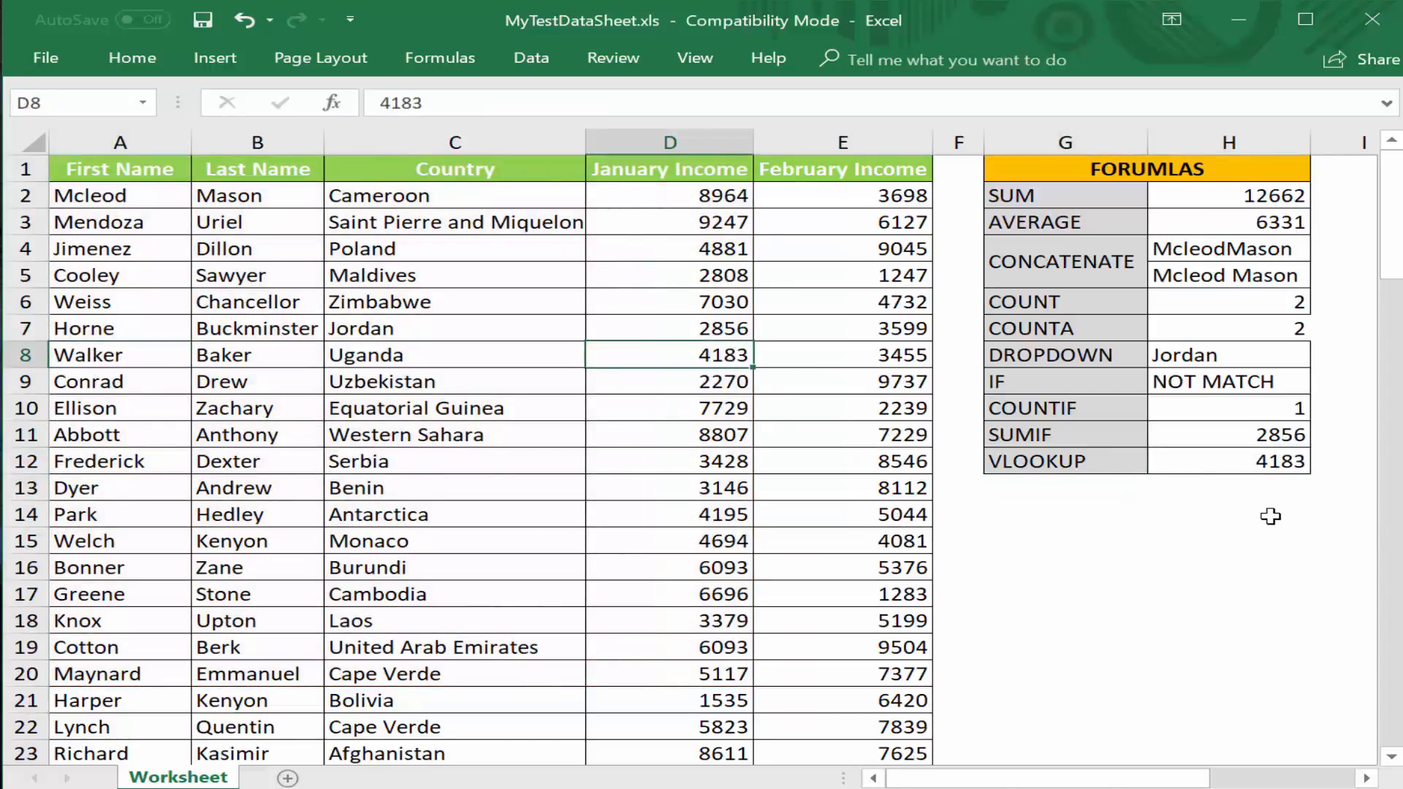
left_click(1257, 462)
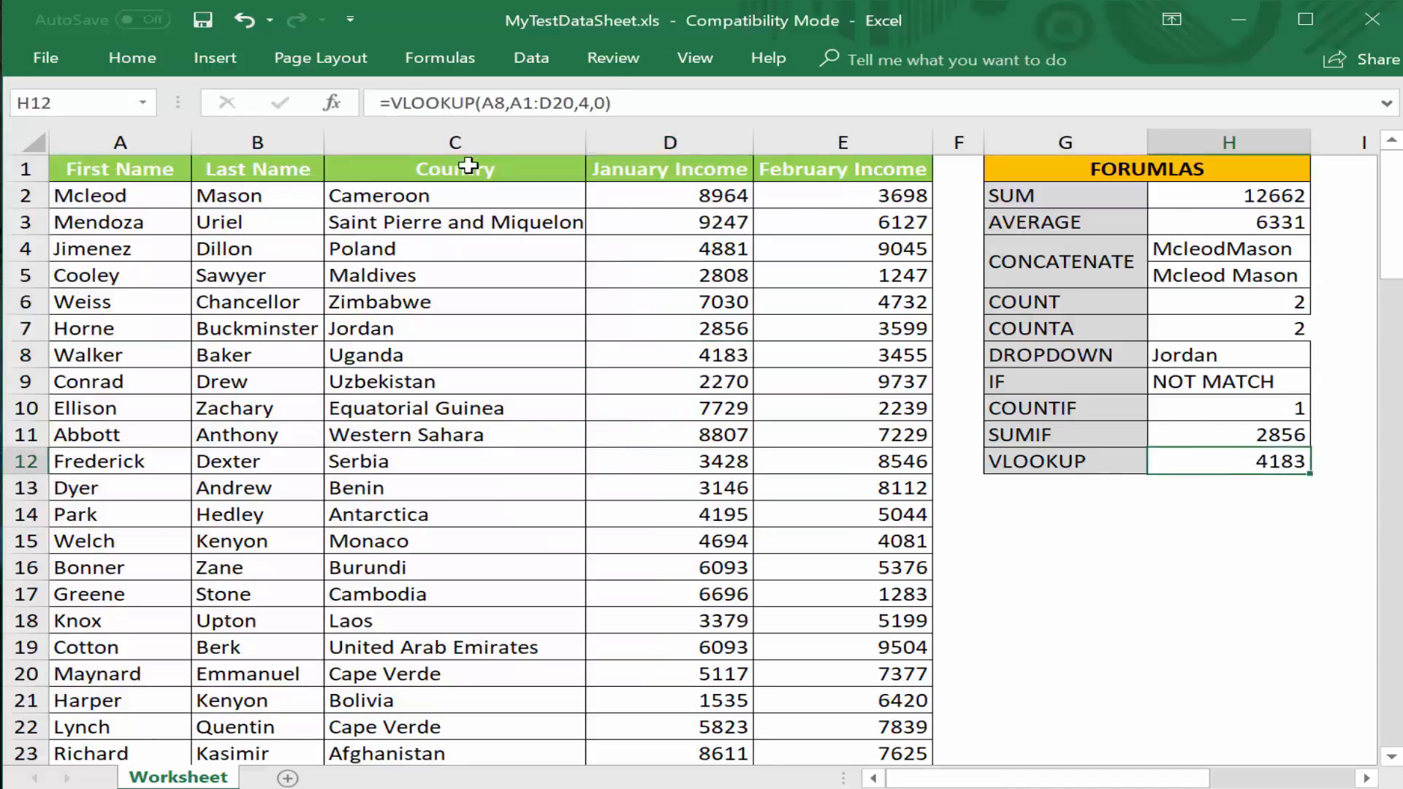
- Change the lookup value in H12's VLOOKUP formula to A10 and compare the result with the January income in D10
left_click(506, 103)
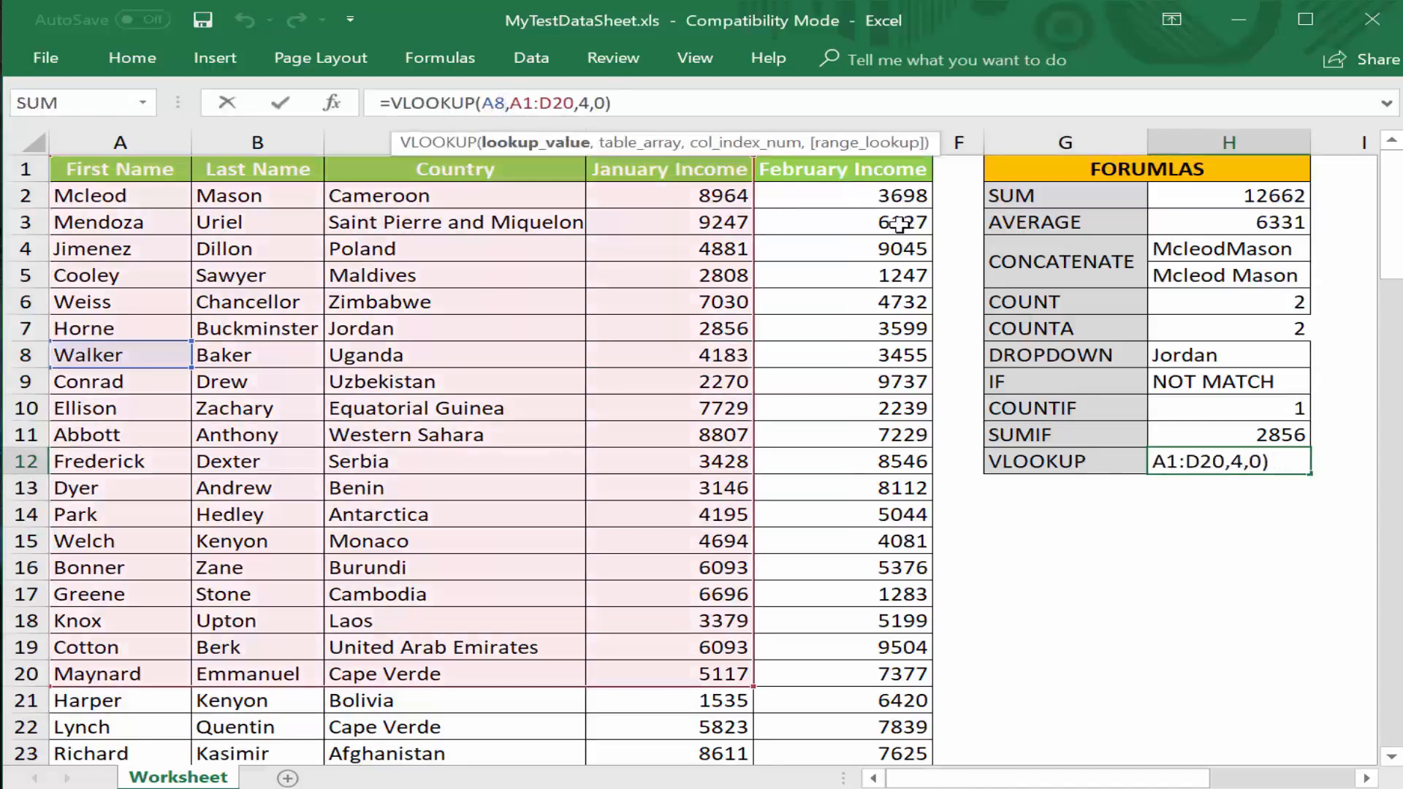
key("BackSpace")
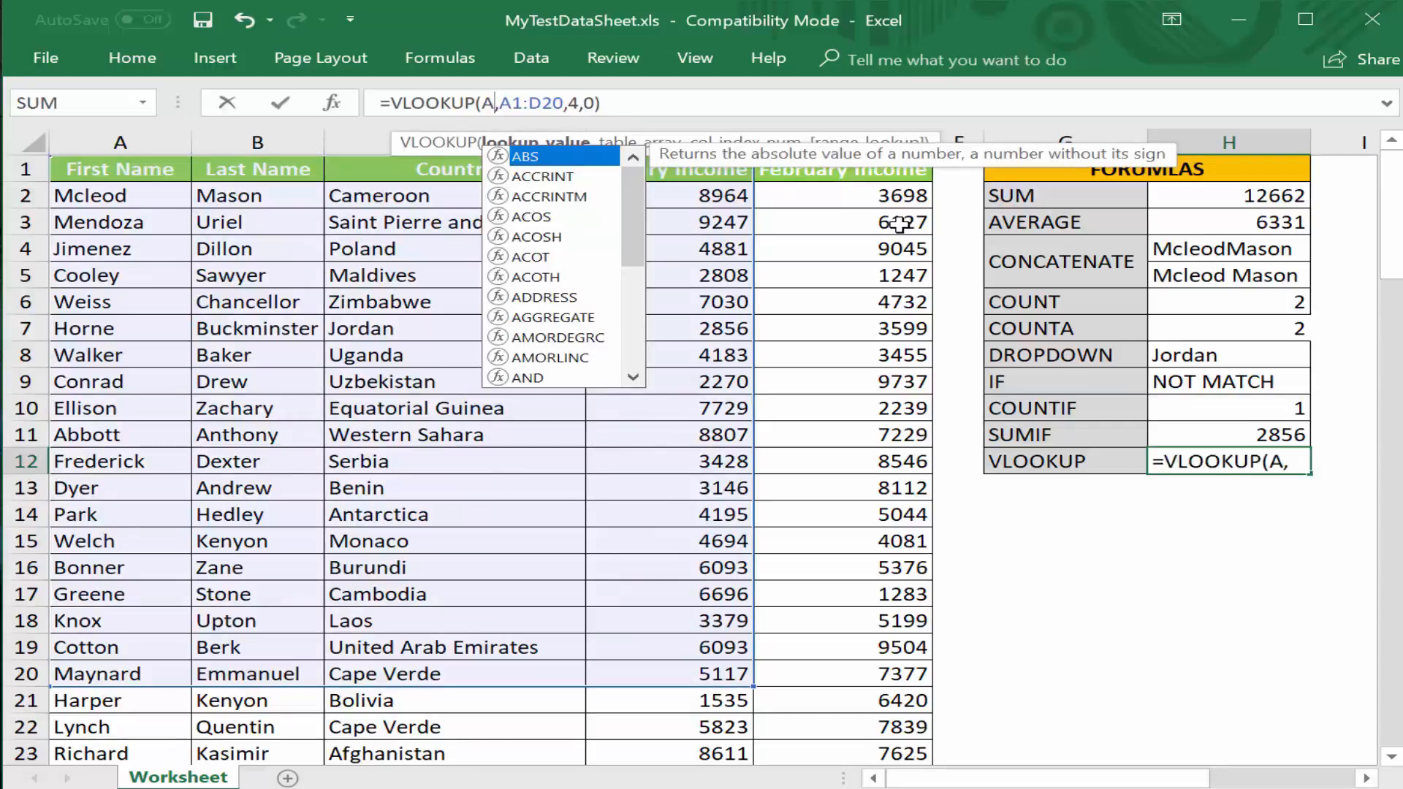
type("10")
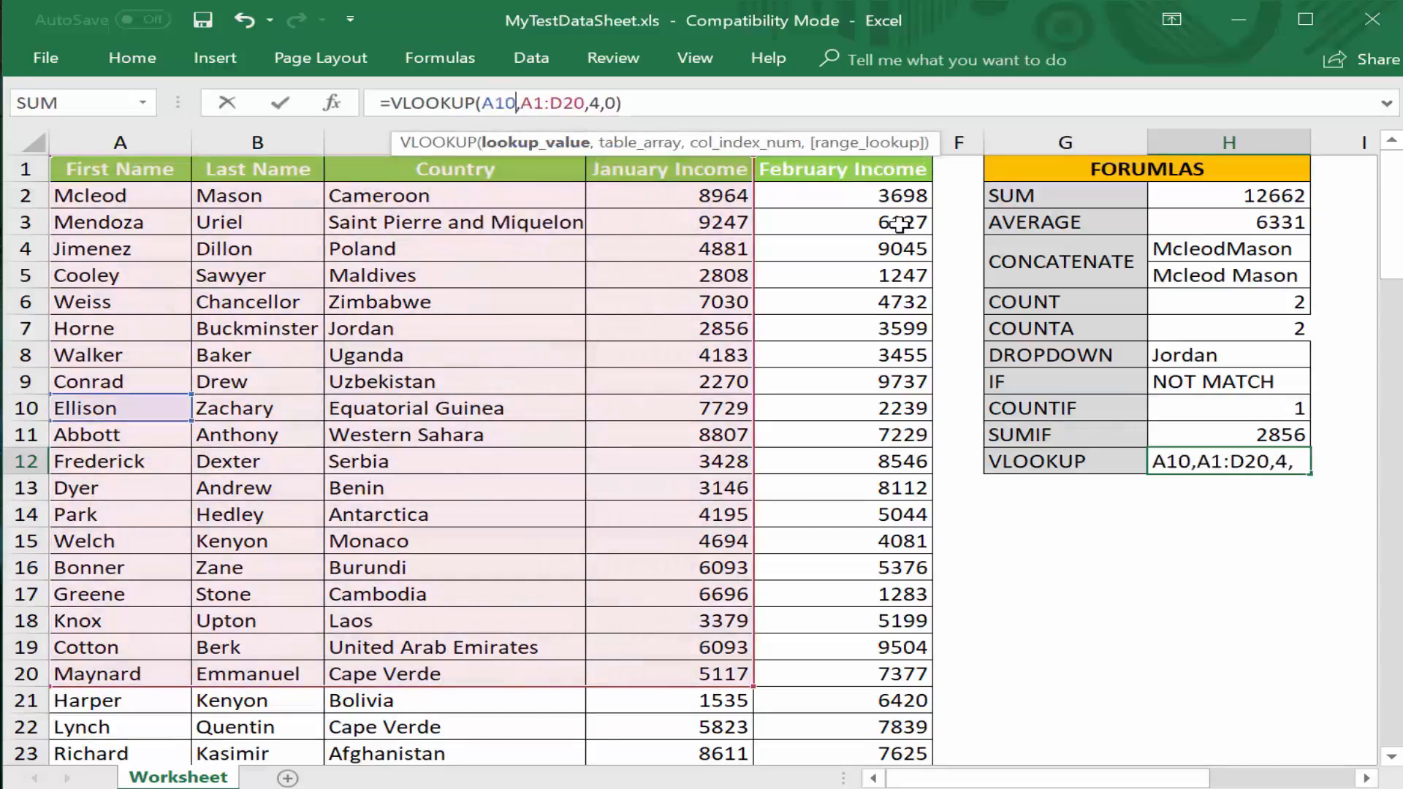
key("Return")
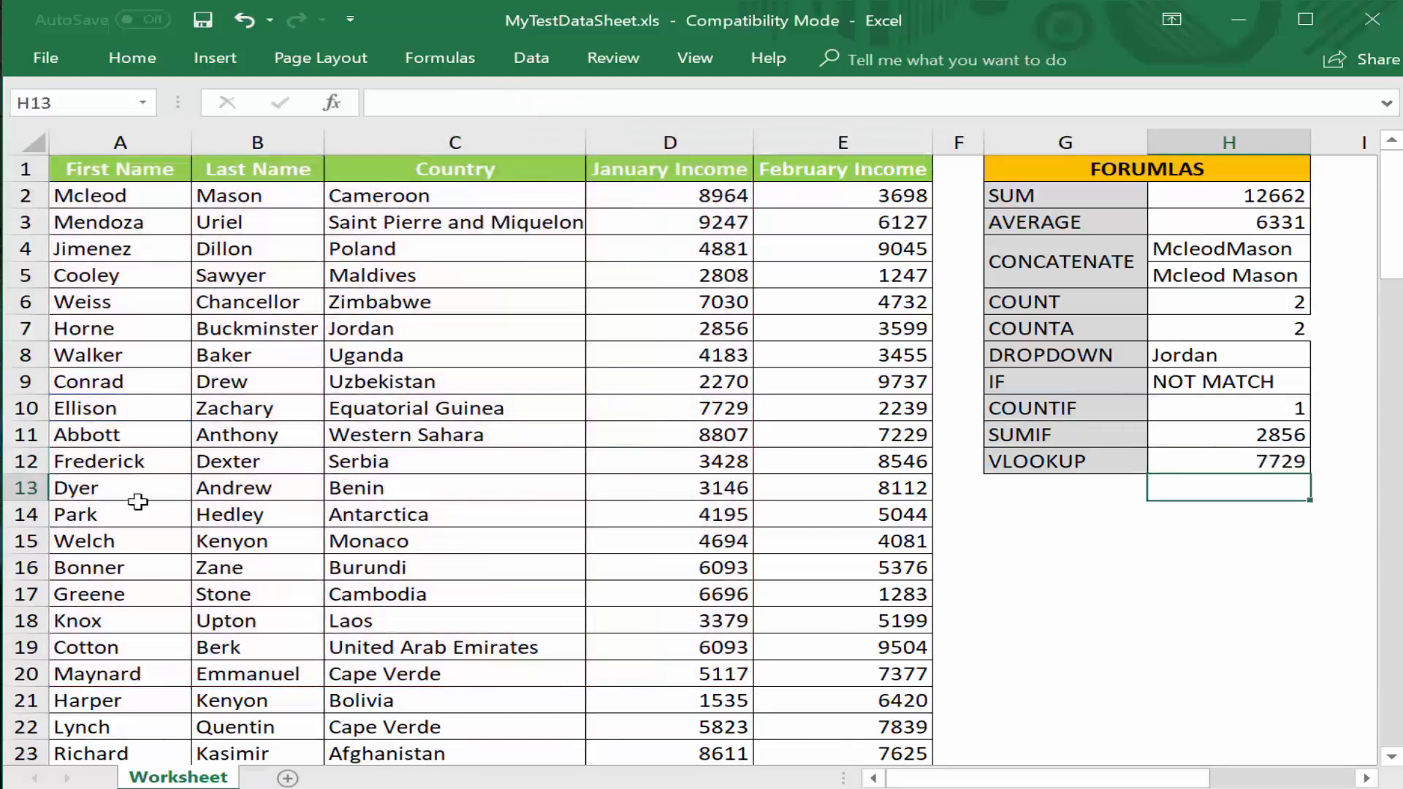
left_click(88, 413)
left_click(706, 416)
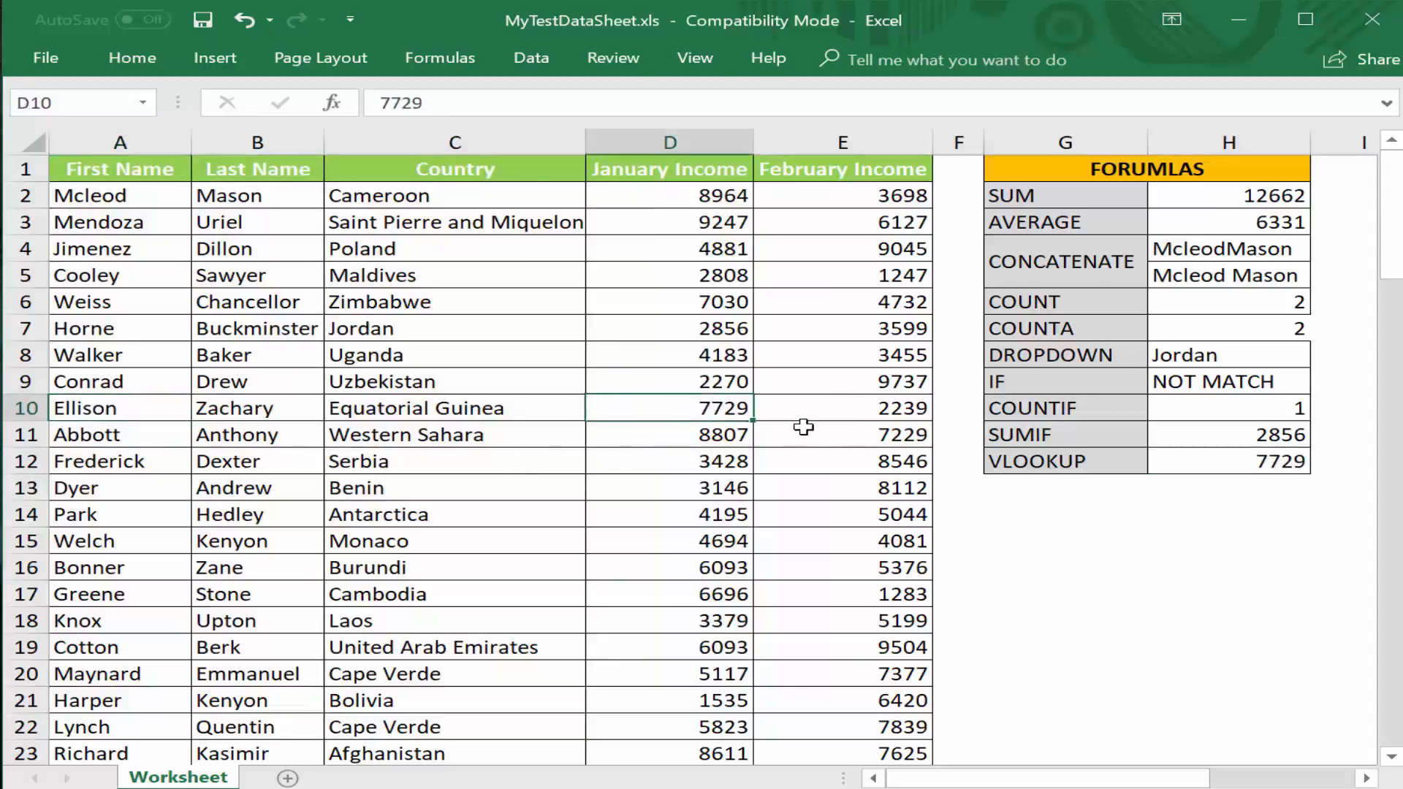
- Start a new VLOOKUP formula in H12 with C7 as the lookup value and C1:D18 as the table array
left_click(1281, 462)
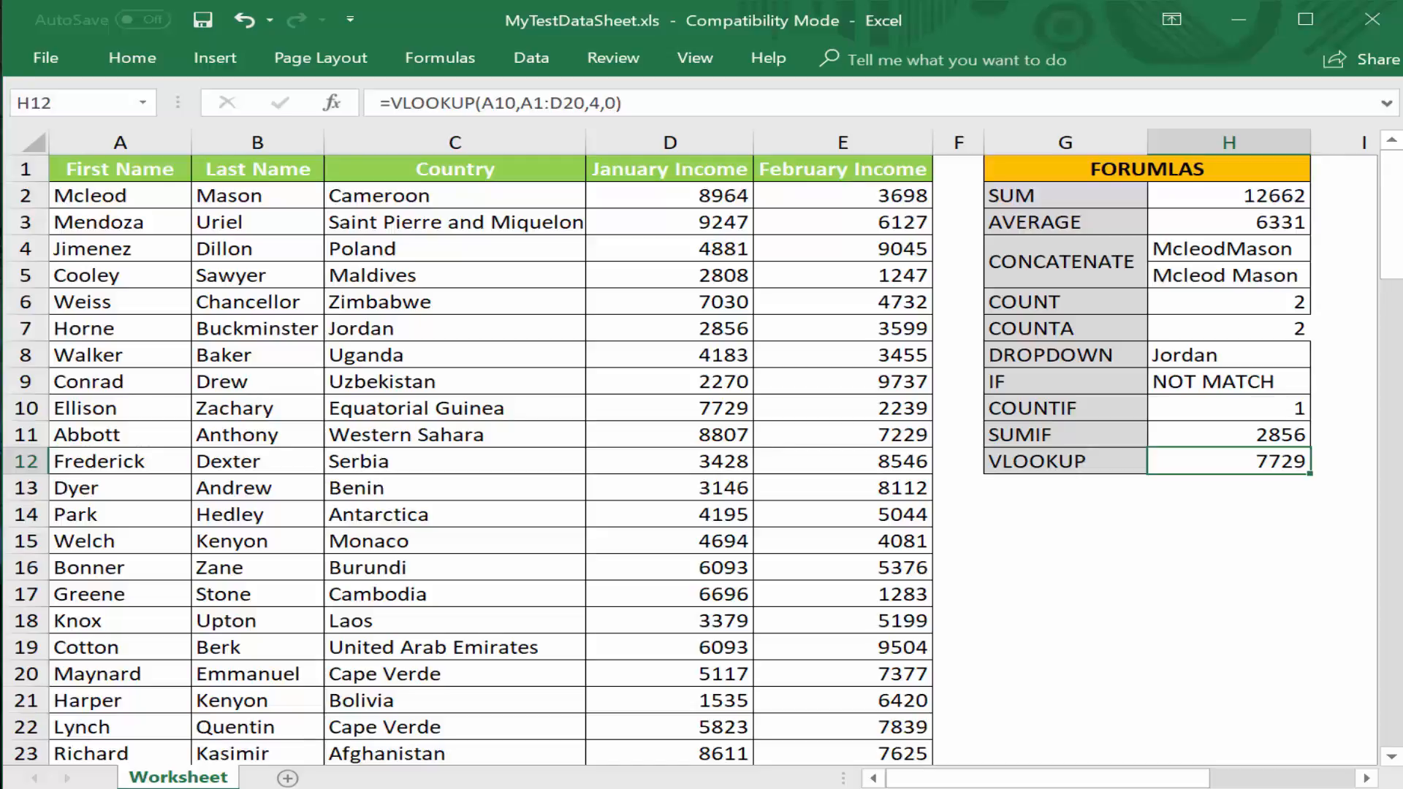
type("=VLOO")
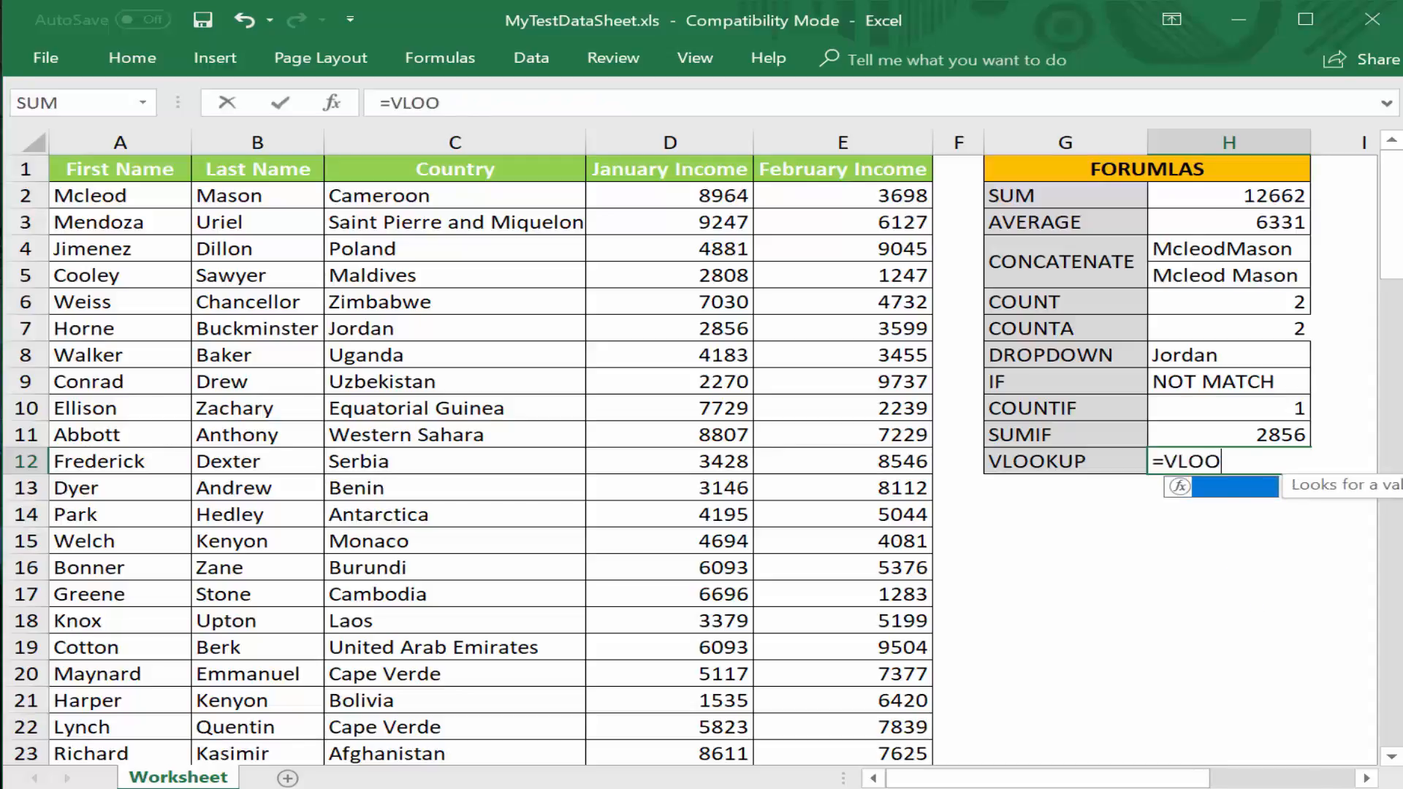
type("KUP(")
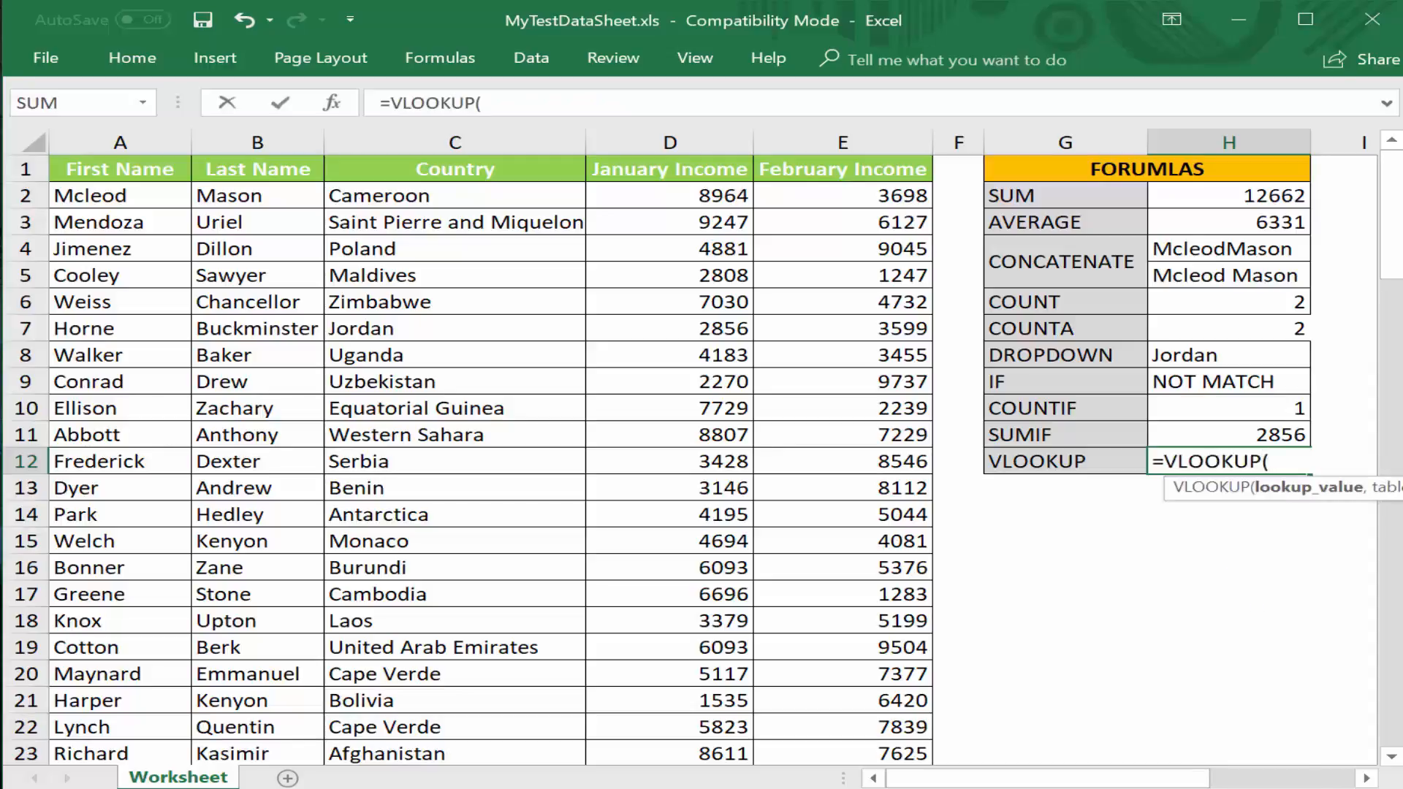
left_click(431, 328)
type(",")
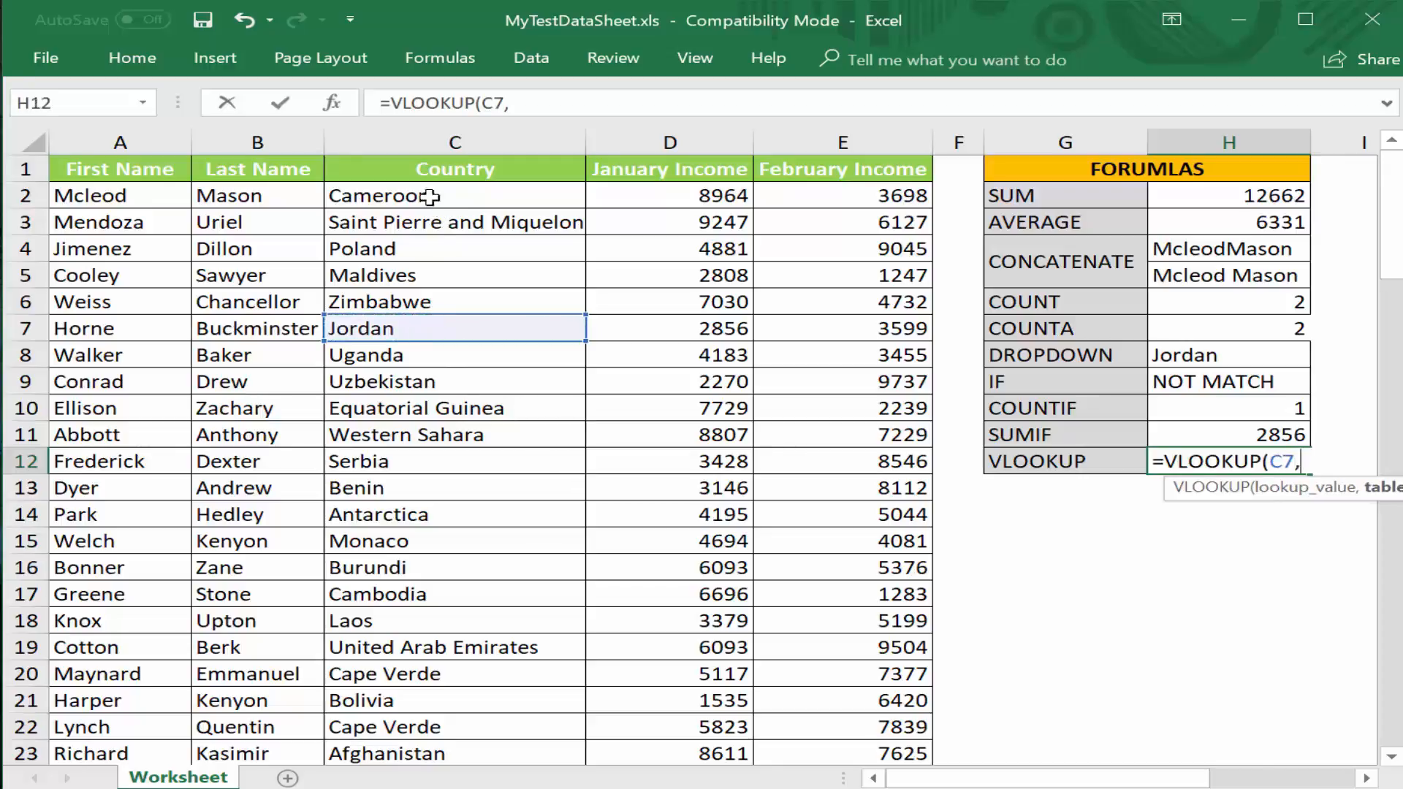
left_click_drag(402, 168, 667, 622)
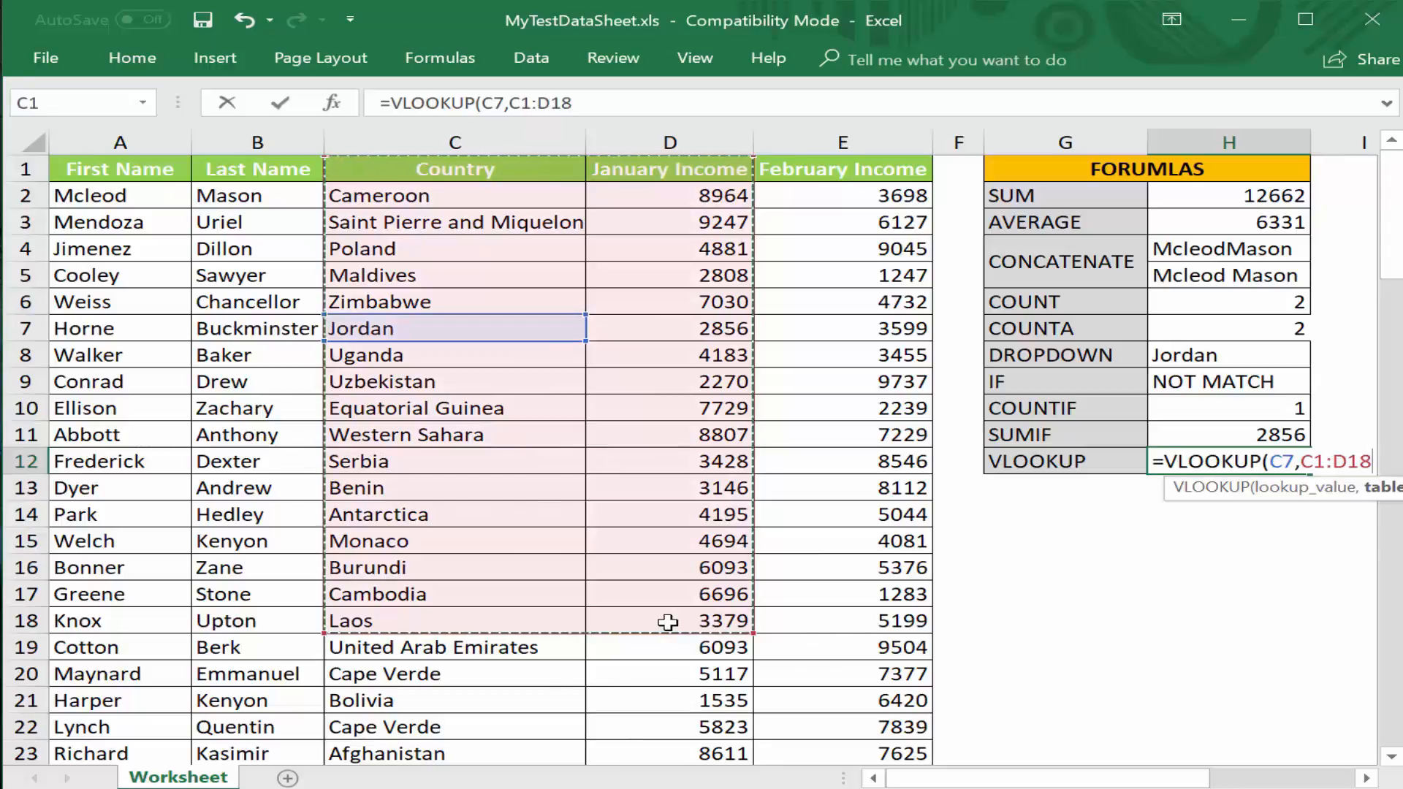
- Complete the formula in H12 as =VLOOKUP(C7,C1:D18,2,0), using column index 2 and 0 for an exact match
type(",")
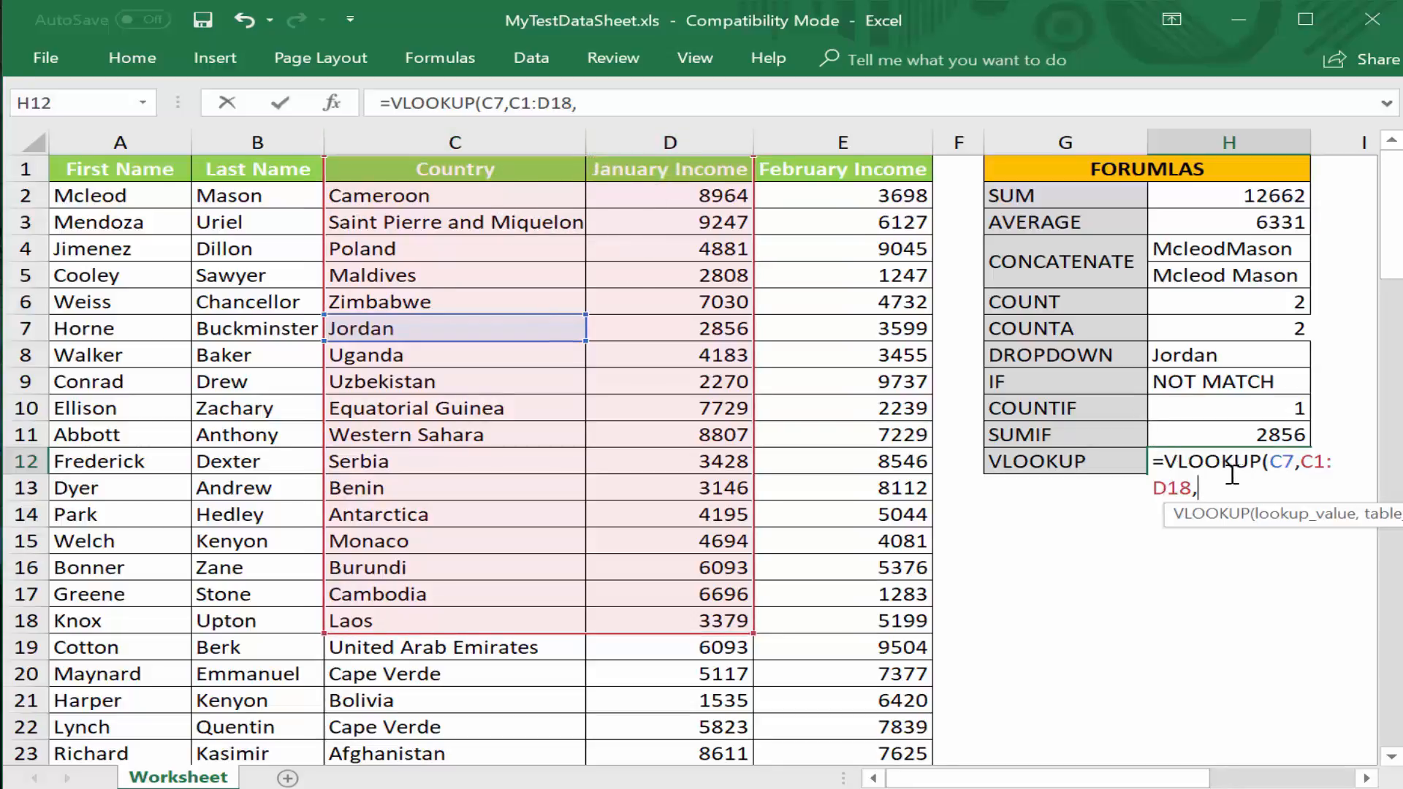
type("2,")
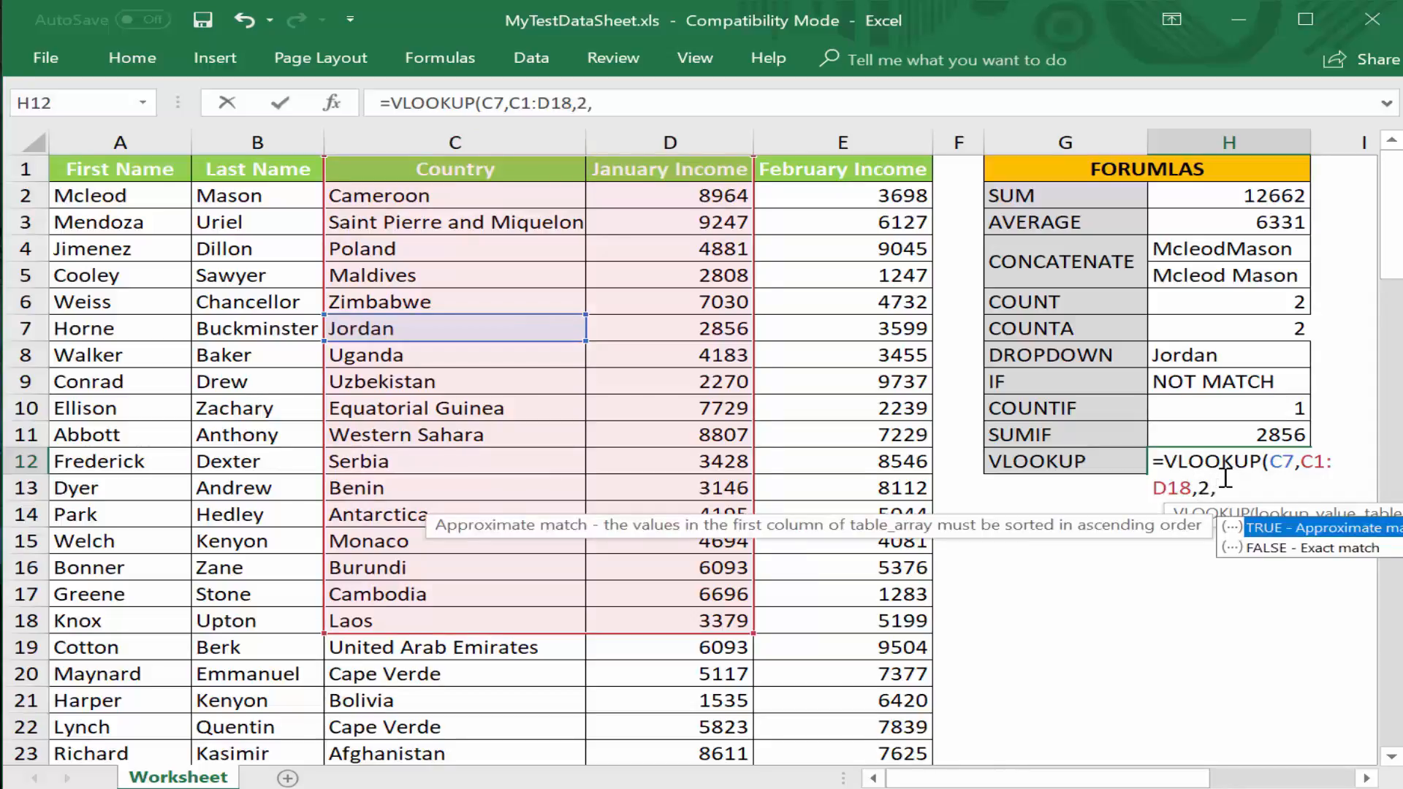
type("0)")
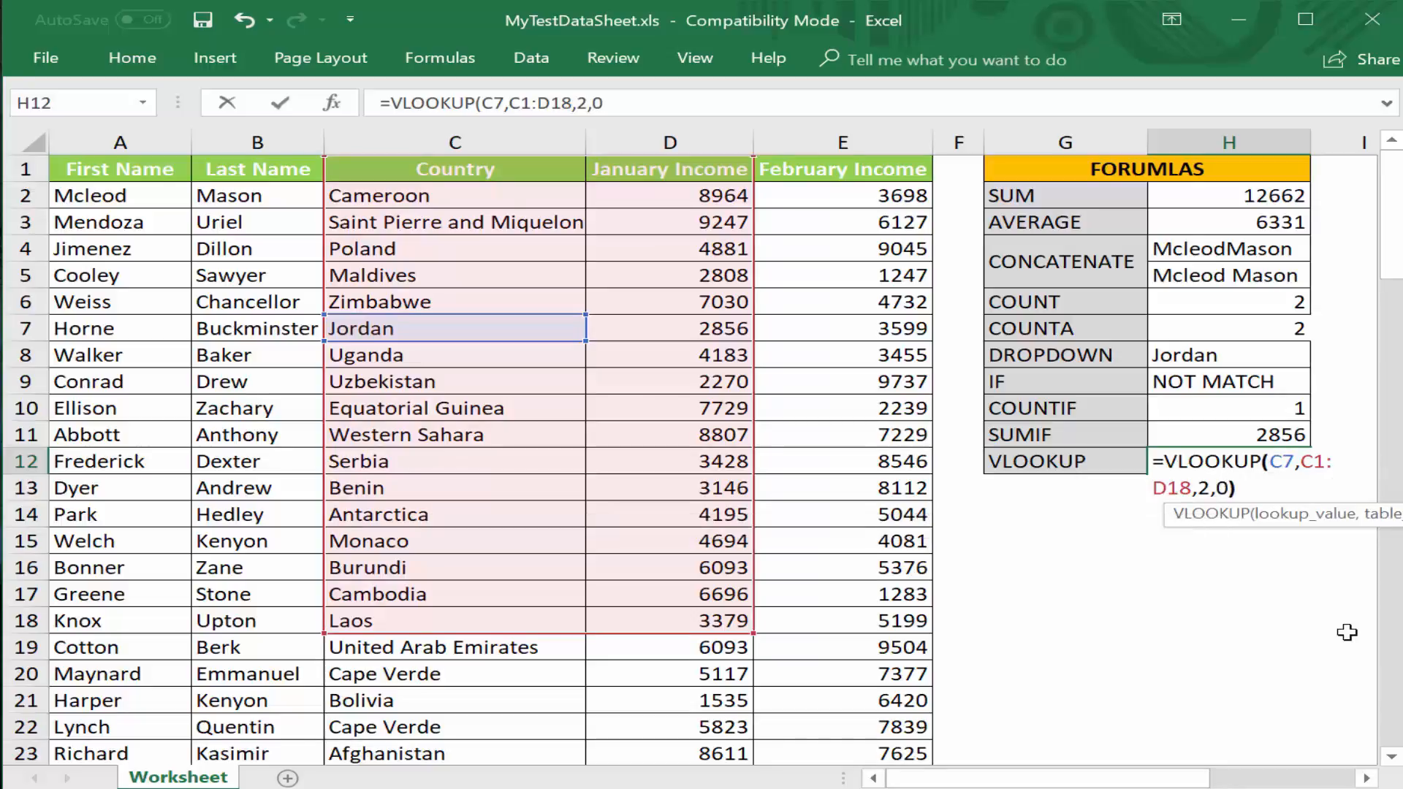
key("Return")
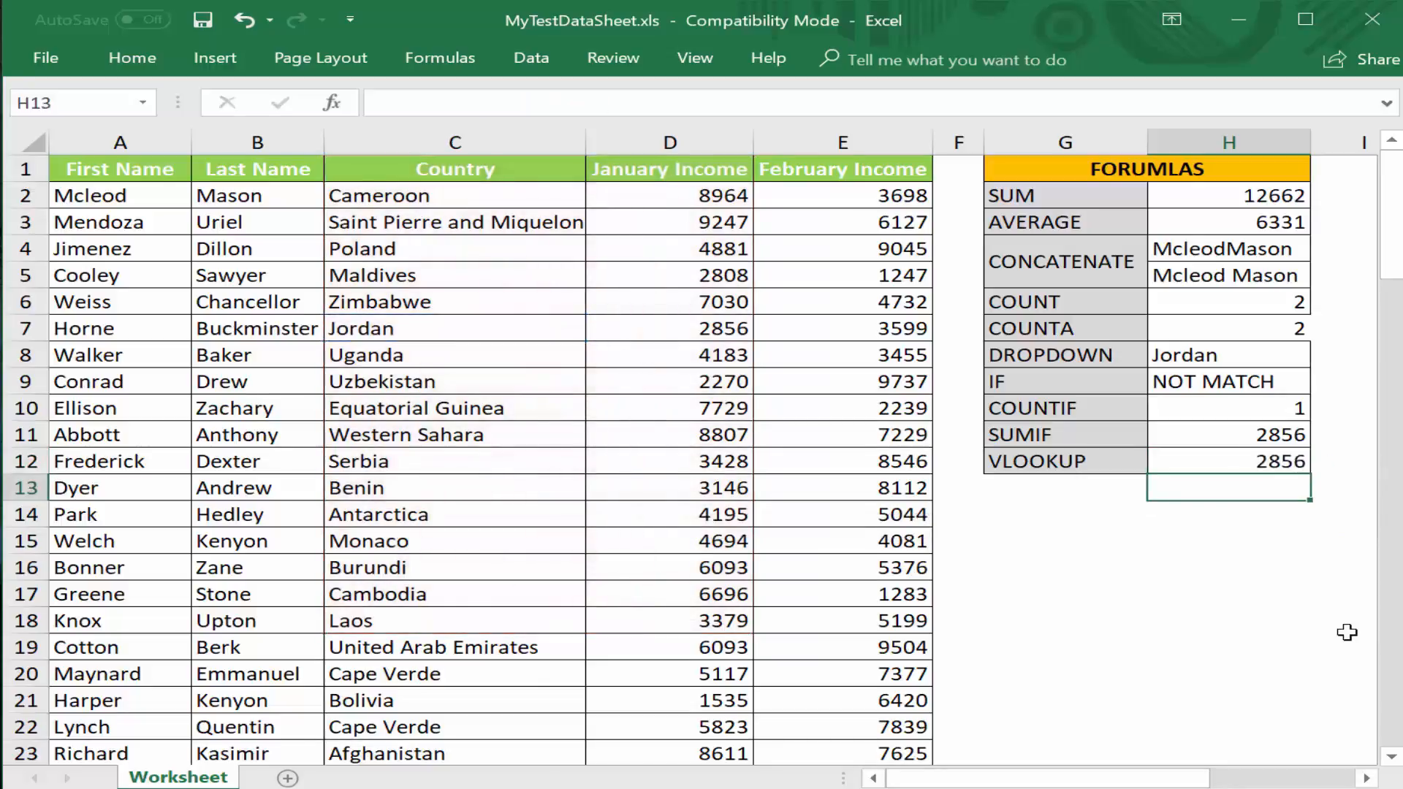
- Compare the VLOOKUP result in H12 with the January income in D7 for the country Jordan in C7
left_click(1241, 460)
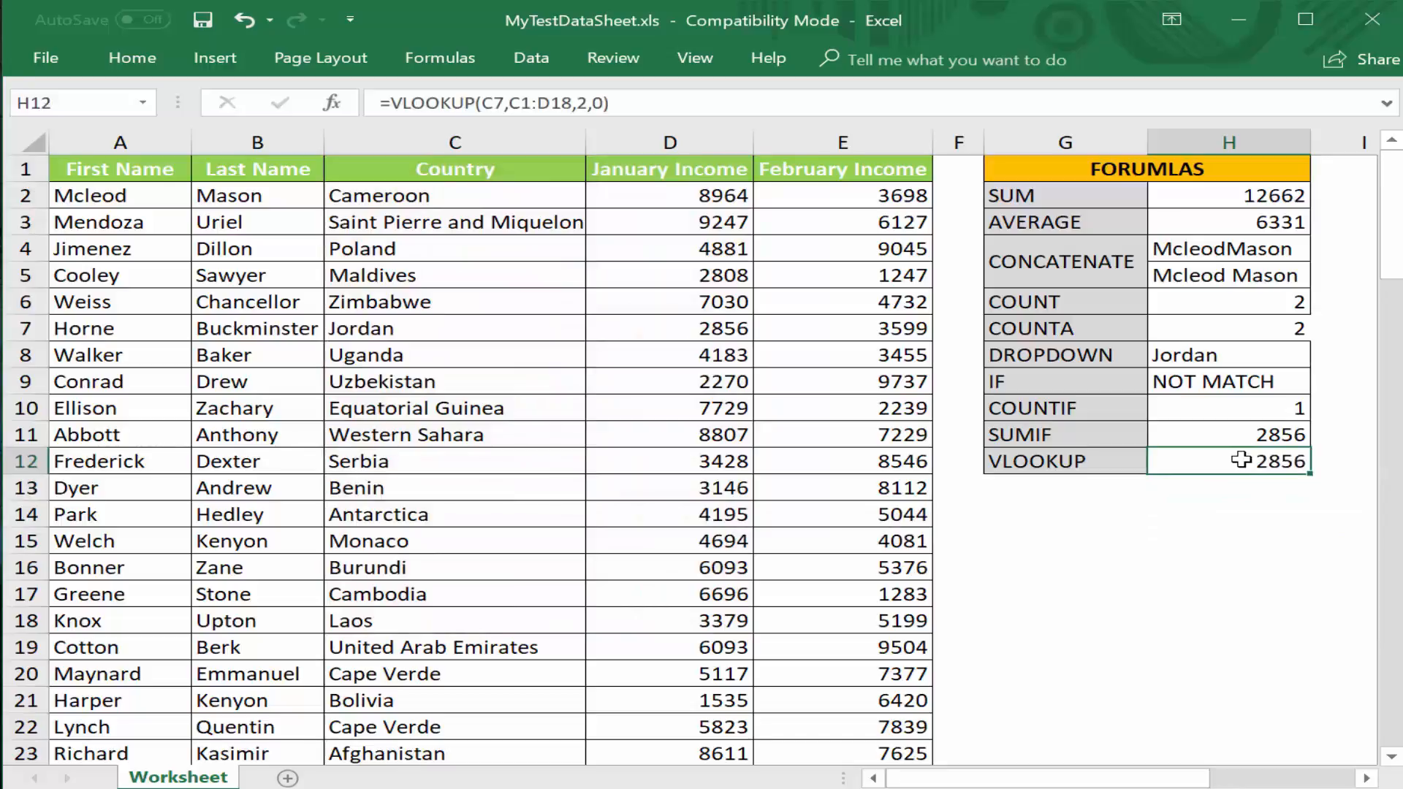
left_click(725, 331)
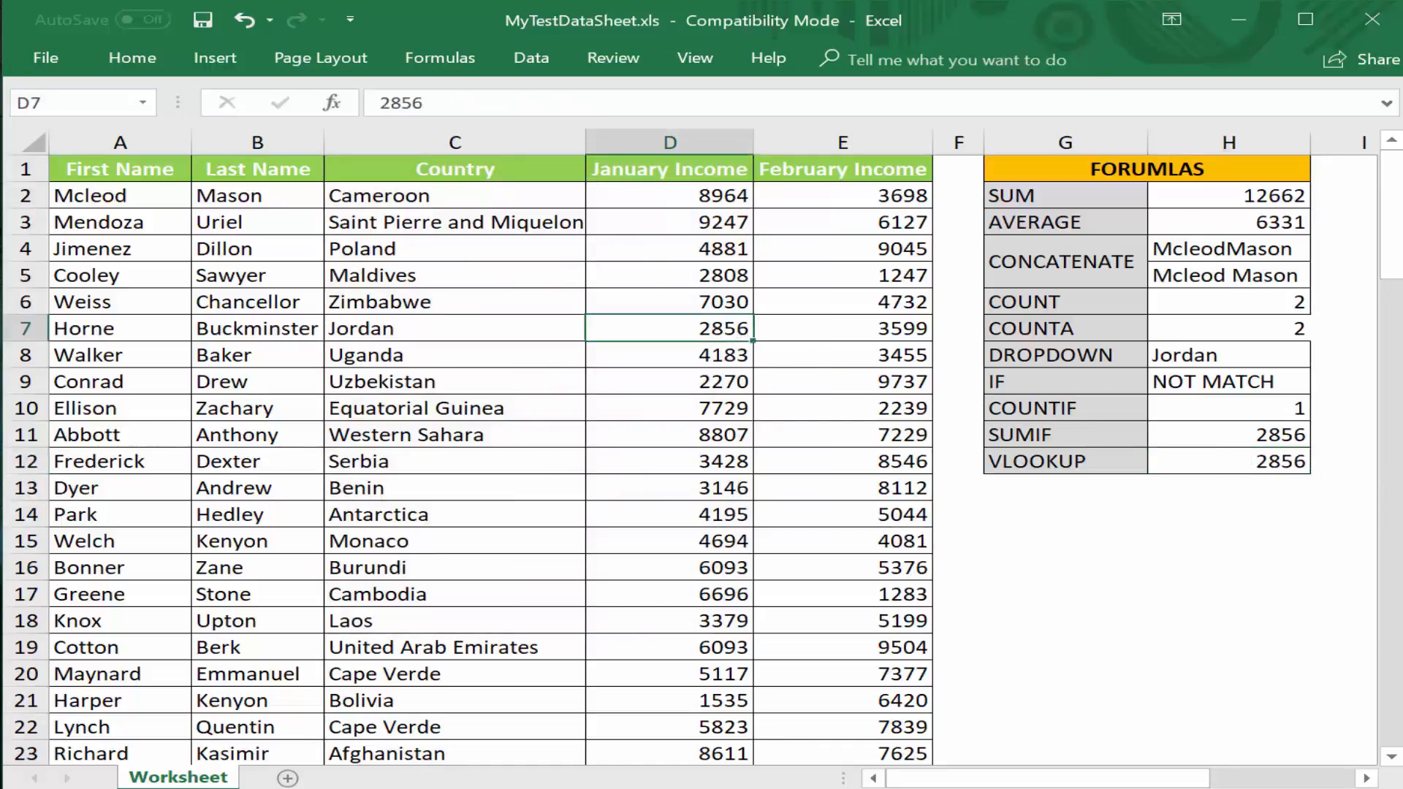
left_click(533, 332)
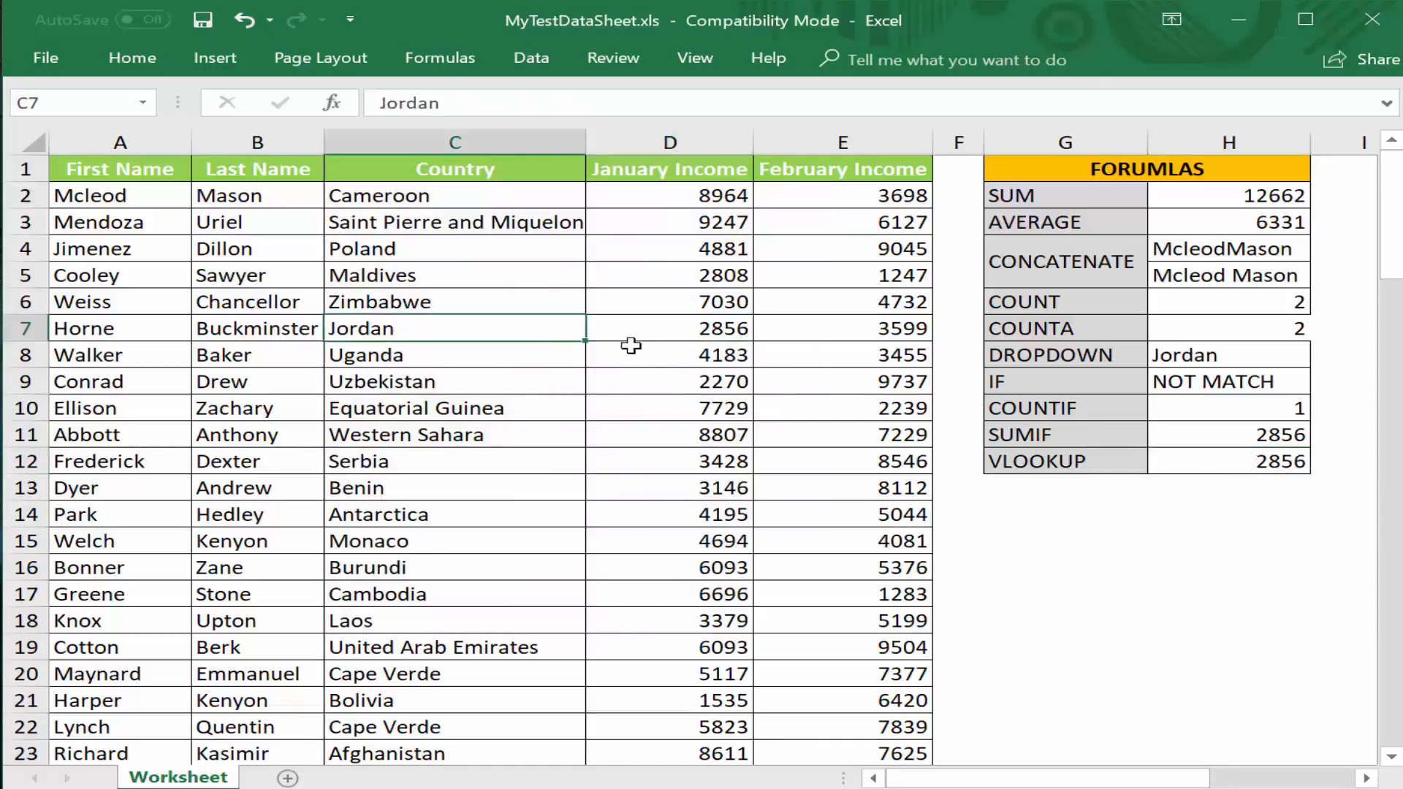
- Set the January income in D7 to 1111 to test the VLOOKUP in H12, and undo that change
left_click(672, 333)
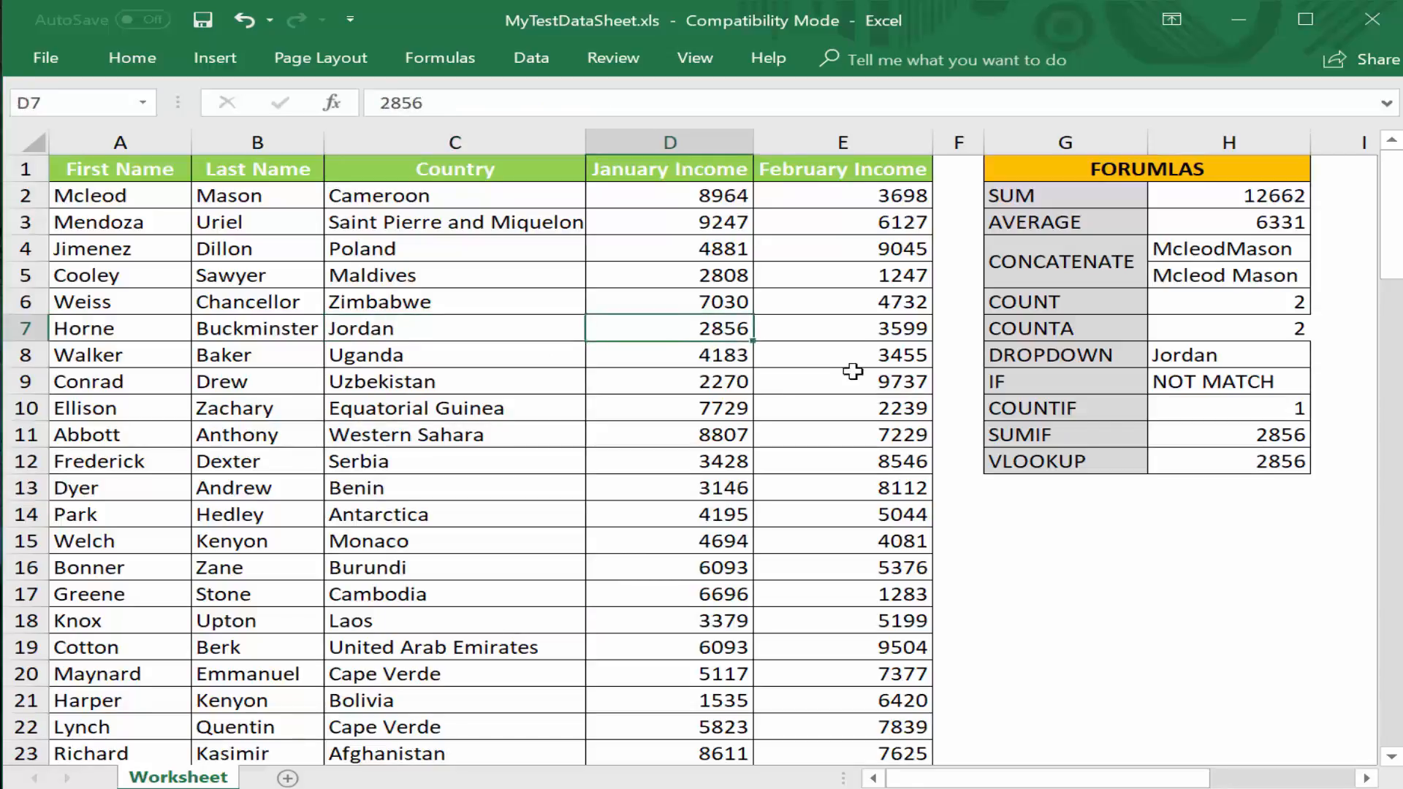
type("1111")
key("Return")
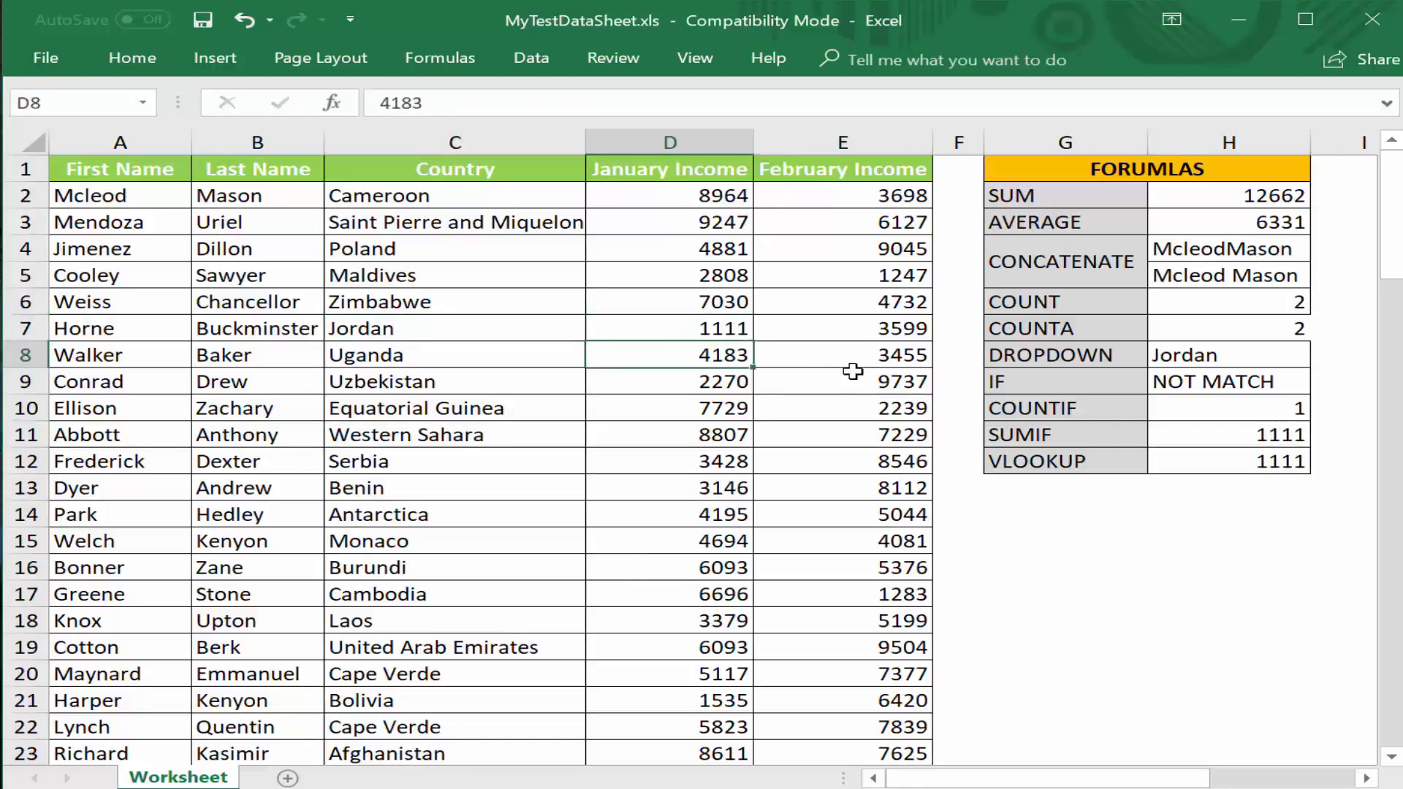
left_click(1270, 460)
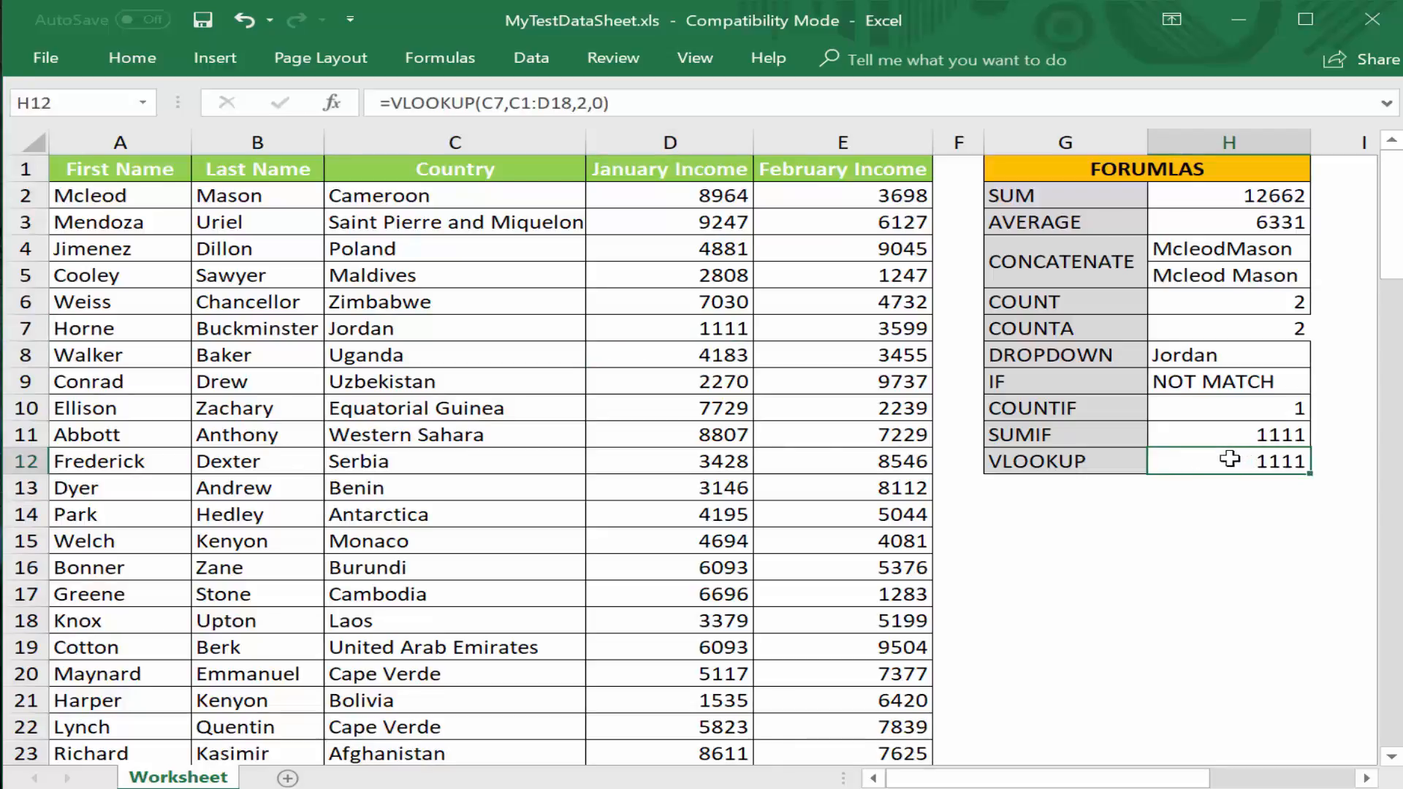
key("ctrl+z")
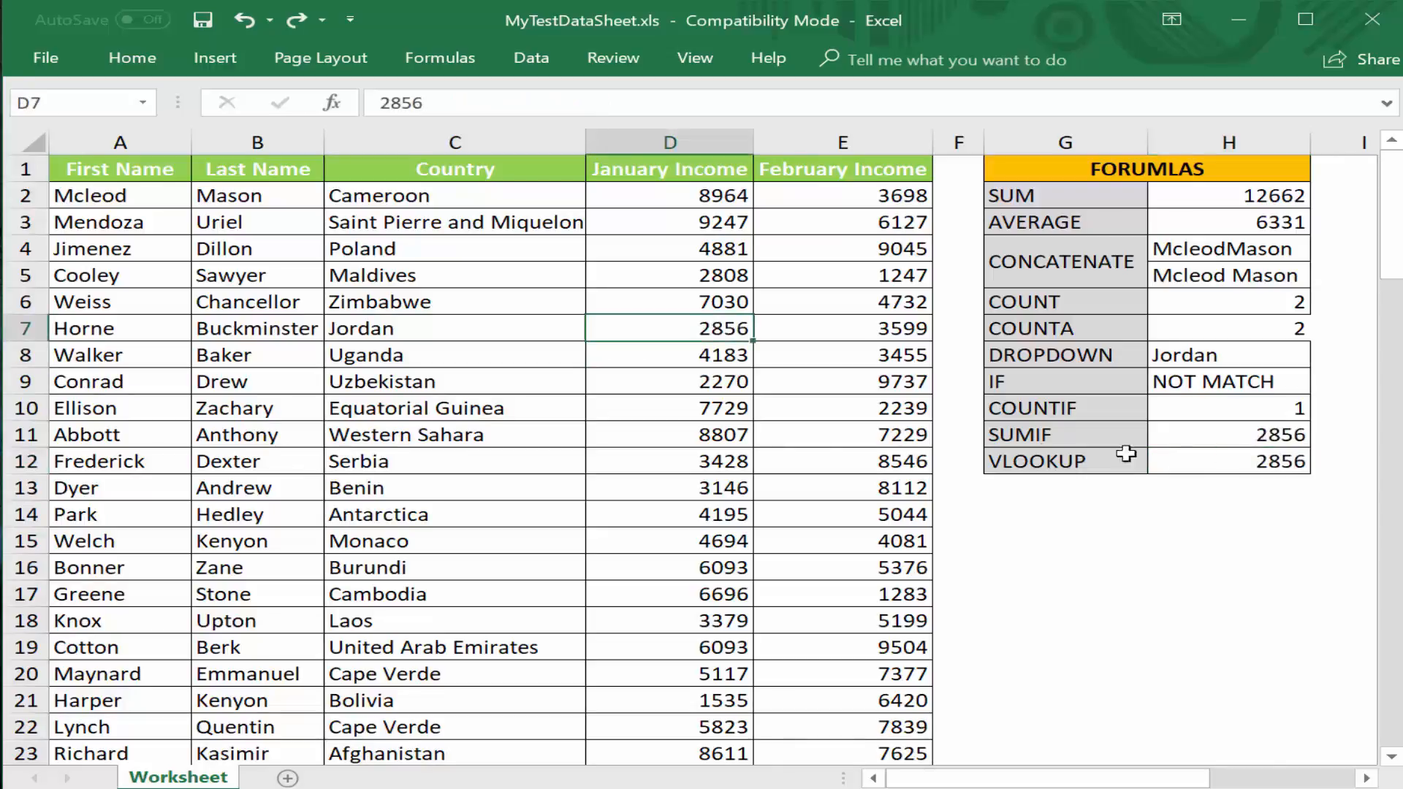
- Change the lookup value in H12's formula to C8, making it =VLOOKUP(C8,C1:D18,2,0)
left_click(1230, 458)
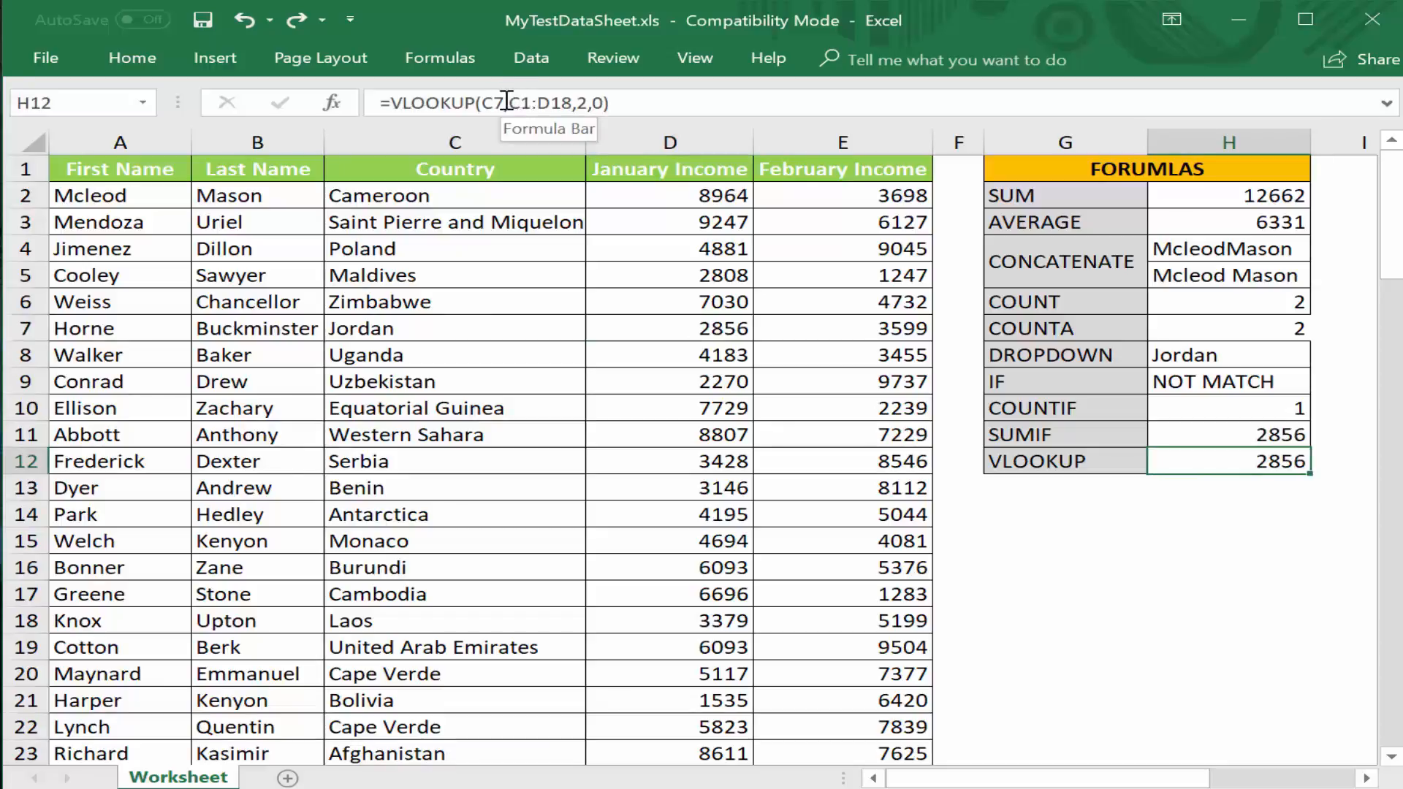
left_click_drag(504, 100, 495, 101)
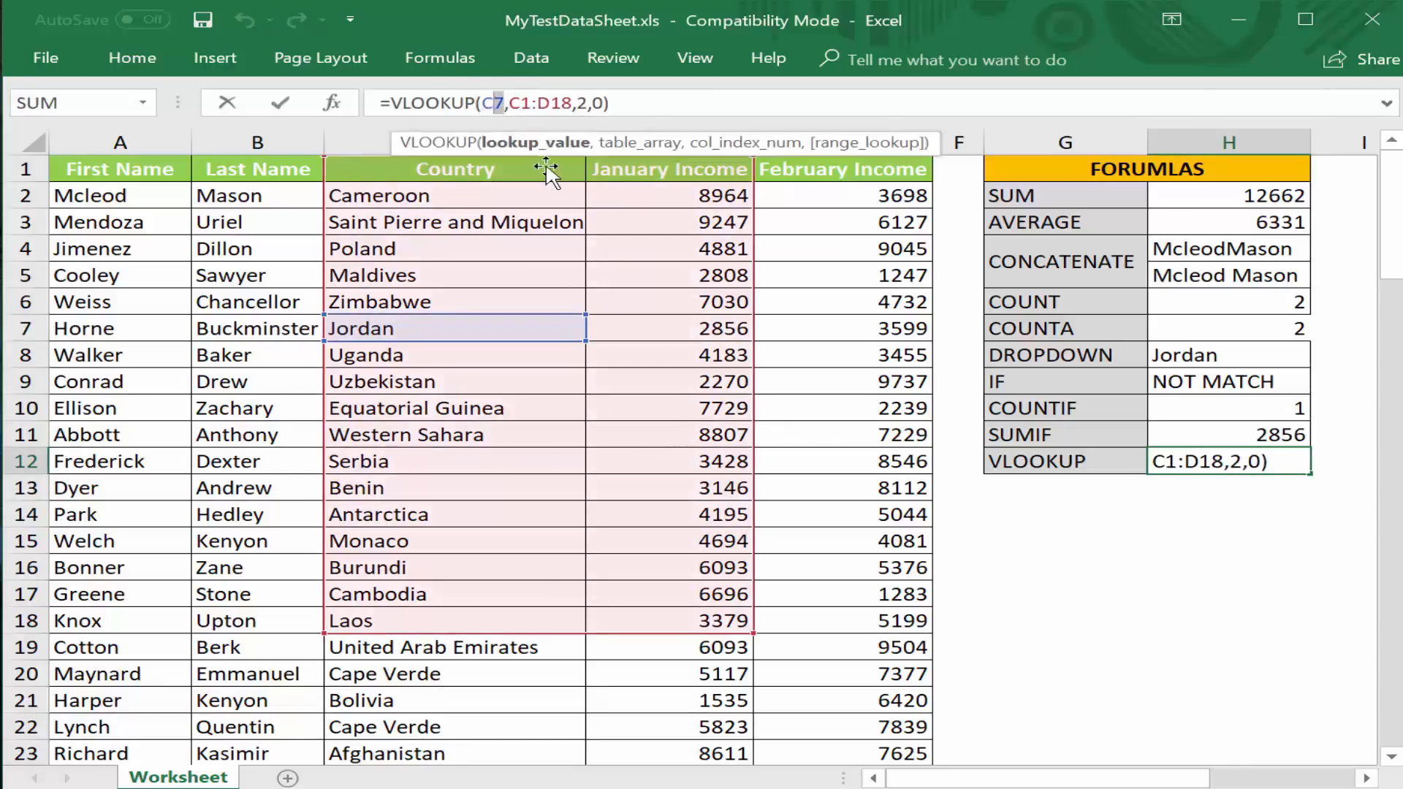
type("8")
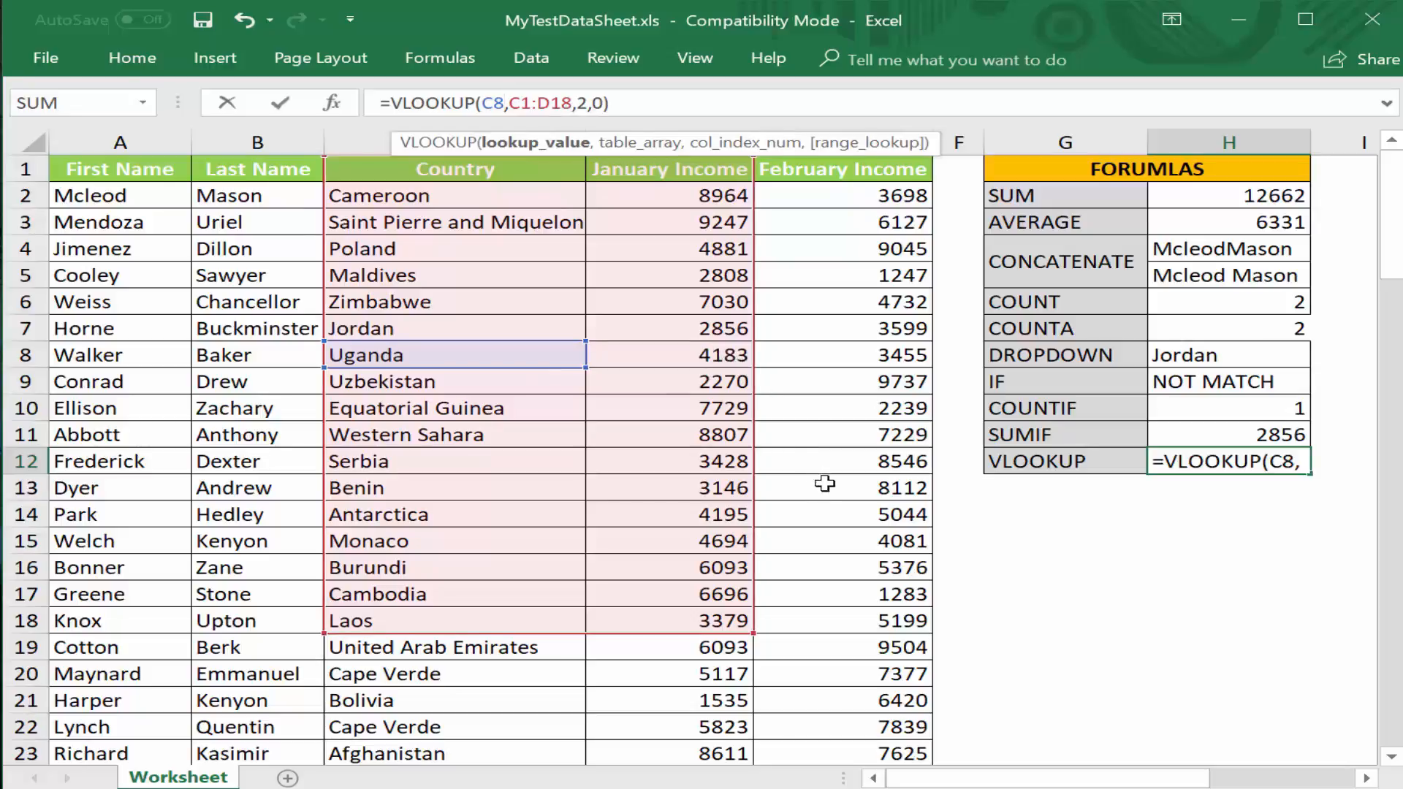
key("Return")
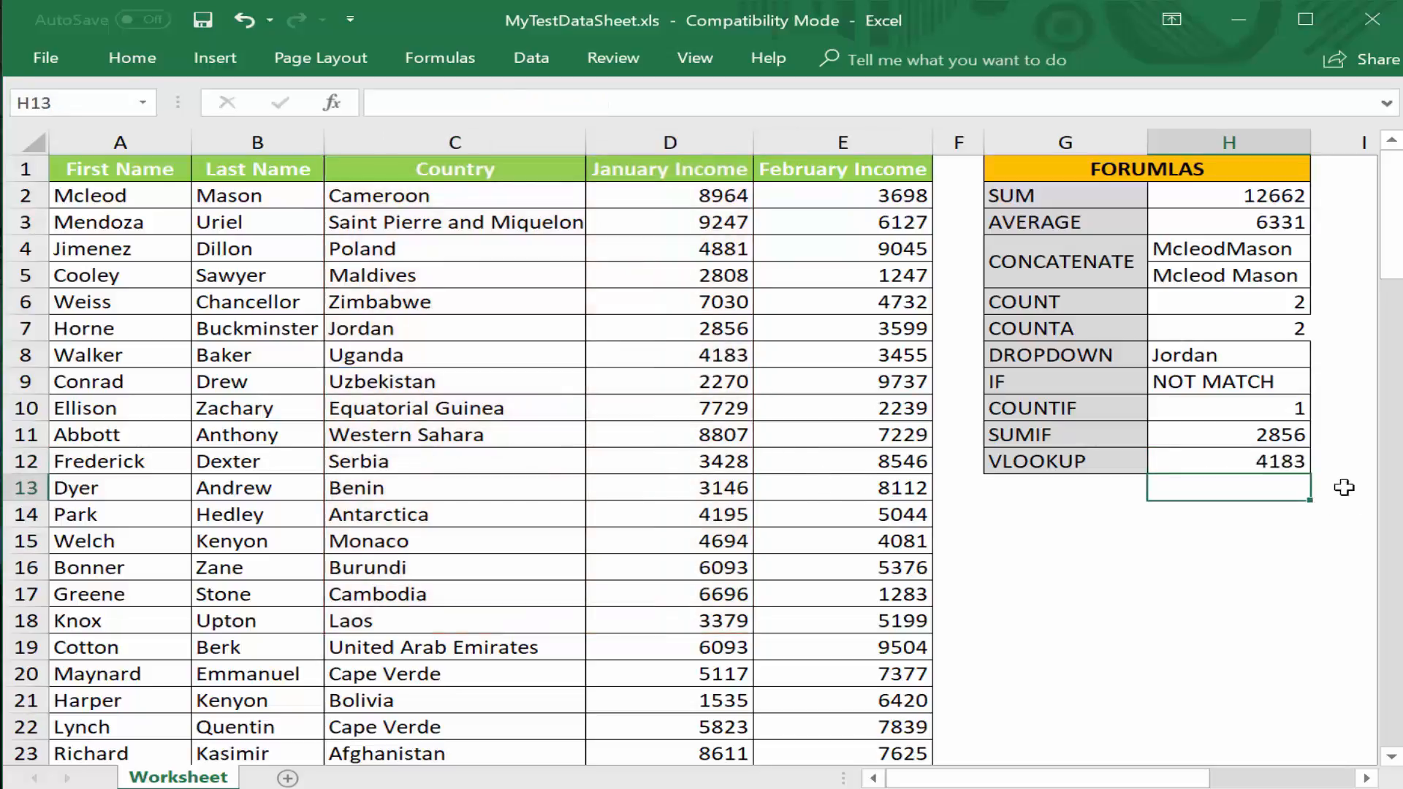
left_click(1301, 464)
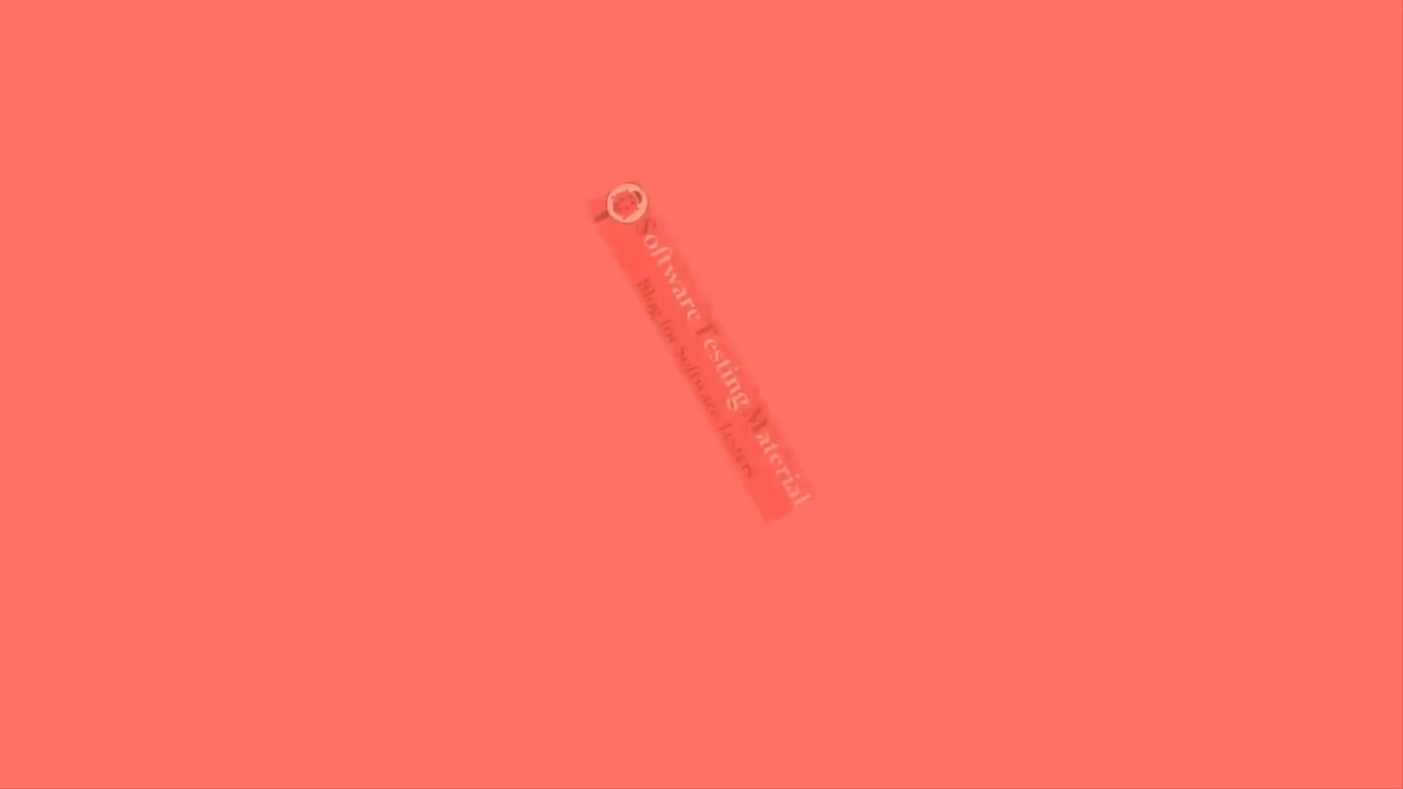